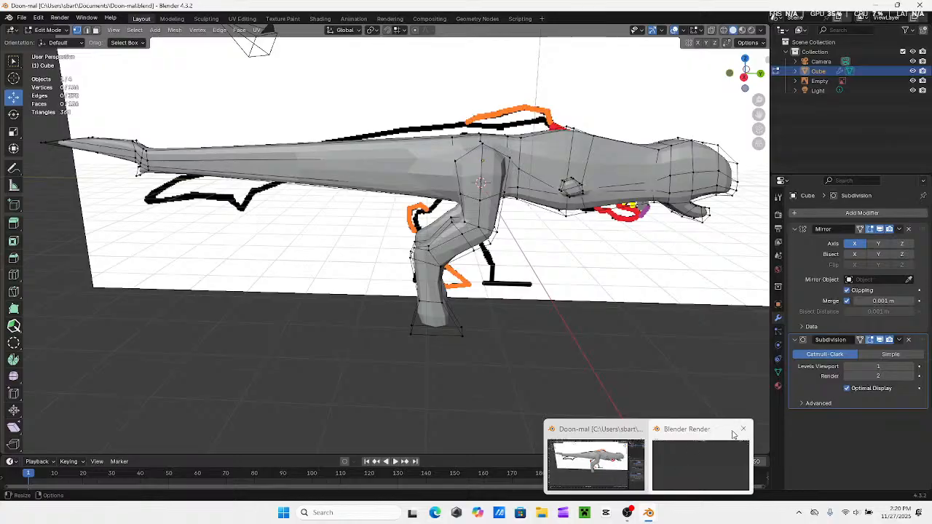
Close the Blender Render window and switch the dinosaur mesh from Edit Mode to Object Mode in the right view
left_click(742, 428)
middle_click_drag(437, 349, 239, 330)
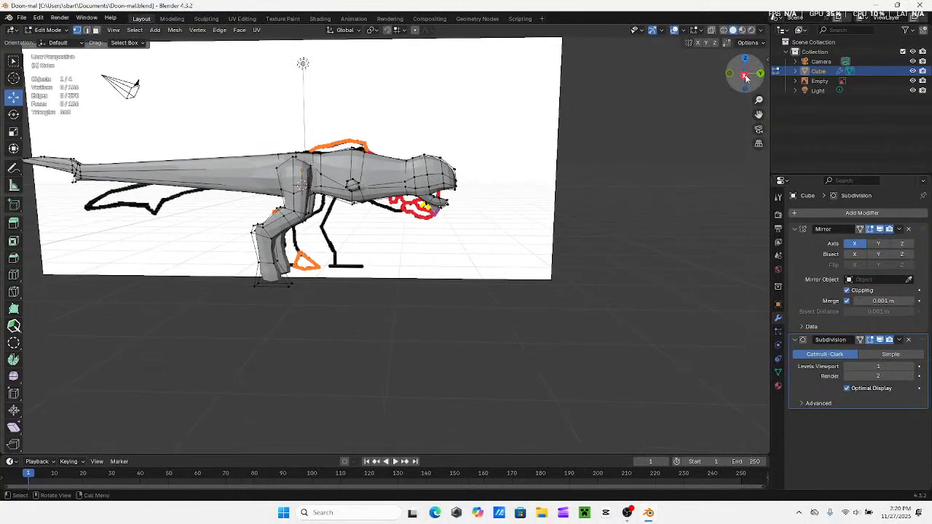
left_click(745, 77)
mouse_move(340, 206)
middle_mouse_down("shift")
mouse_move(532, 209)
mouse_move(476, 206)
mouse_move(511, 164)
mouse_move(531, 307)
middle_mouse_up("shift")
scroll(511, 164, "up", 2)
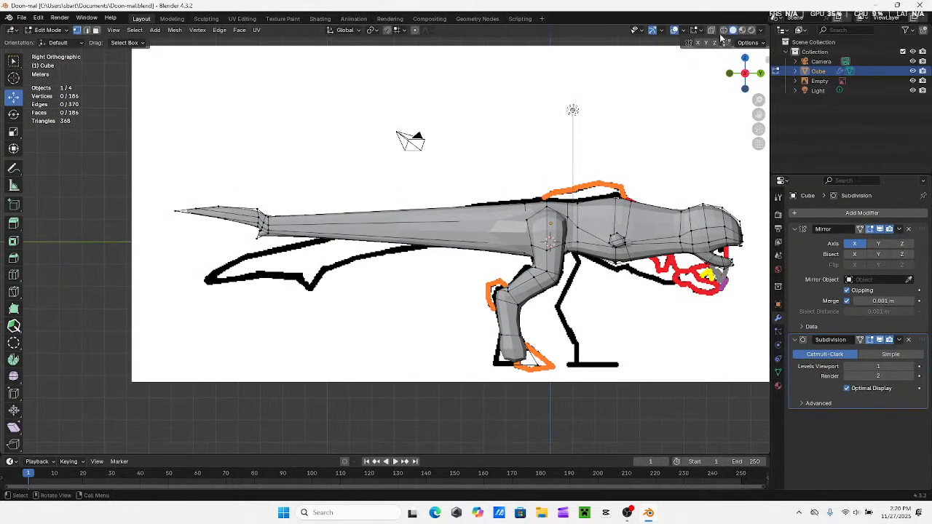
left_click(40, 31)
left_click(48, 32)
middle_click_drag(618, 326, 454, 316, "shift")
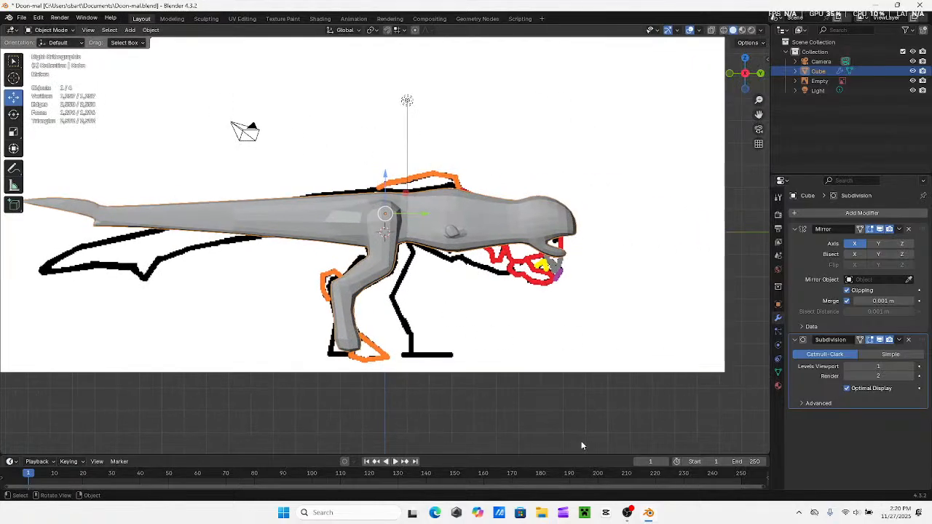
Select the dinosaur mesh and open it in the Sculpting workspace
middle_click_drag(581, 445, 412, 217)
scroll(396, 292, "up", 4)
scroll(437, 284, "down", 5)
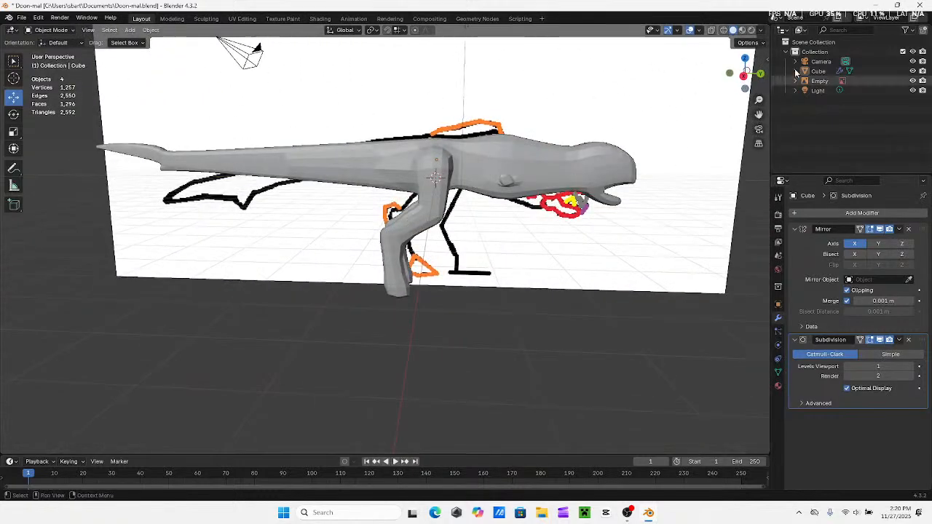
left_click(743, 77)
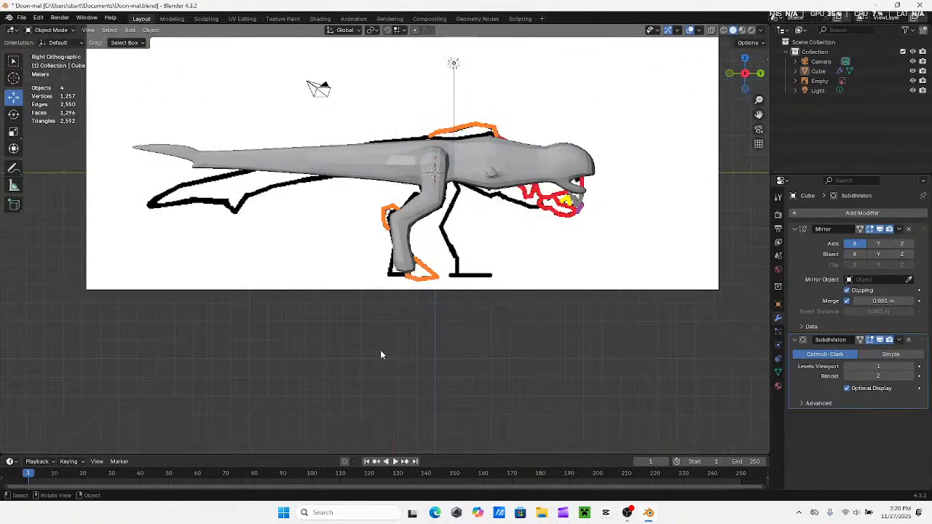
middle_click_drag(389, 329, 433, 312, "shift")
middle_click_drag(299, 263, 398, 275, "shift")
left_click(411, 154)
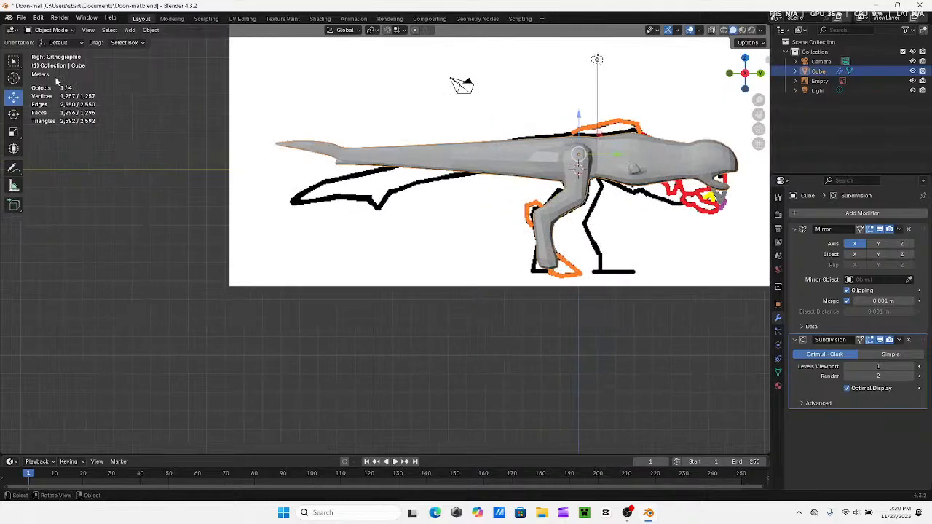
left_click(45, 30)
left_click(206, 18)
Set the sculpting brush radius to 35 px for working on the dinosaur's feet
mouse_move(313, 277)
middle_mouse_down()
mouse_move(343, 313)
mouse_move(465, 305)
mouse_move(438, 319)
middle_mouse_up()
scroll(465, 304, "up", 4)
key("f")
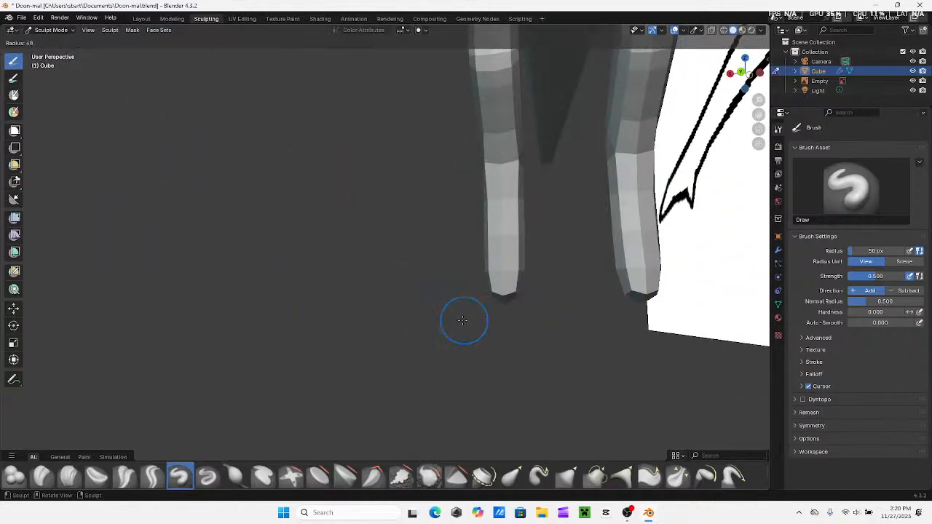
left_click(482, 321)
middle_click_drag(514, 278, 527, 276)
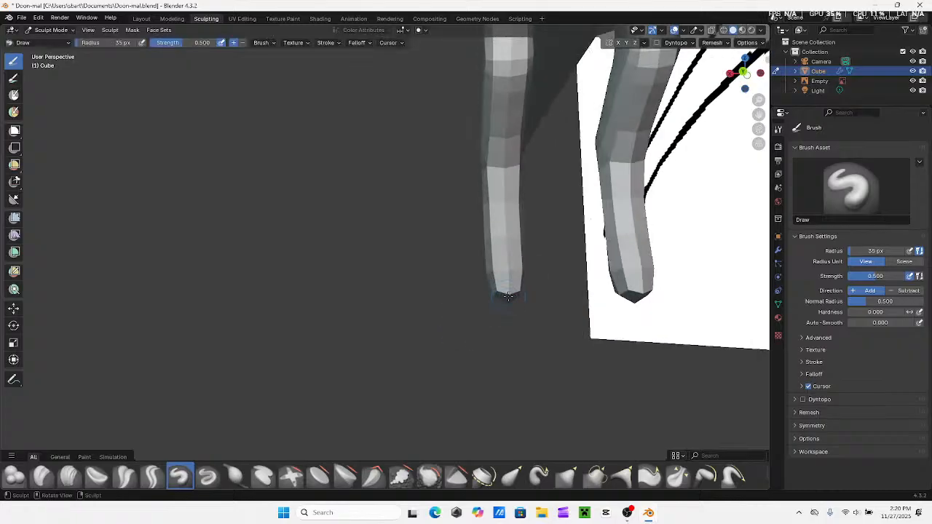
middle_click_drag(526, 316, 499, 327)
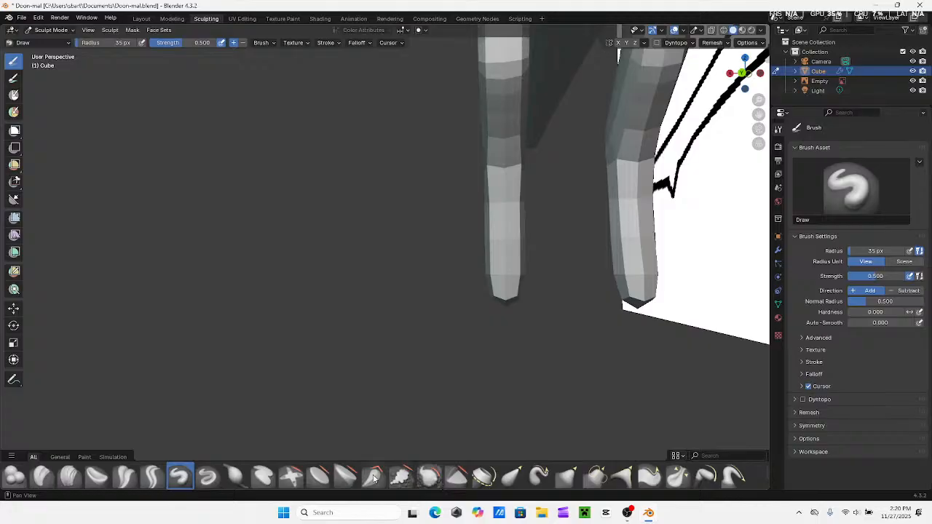
Inflate the lower end of the leg with the Inflate/Deflate brush at strength 1.000
left_click(233, 477)
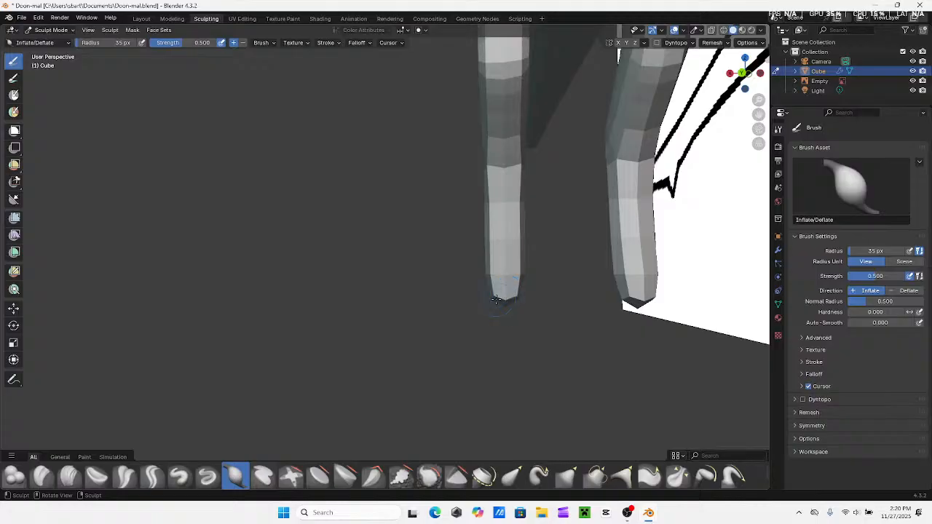
mouse_move(498, 294)
left_mouse_down()
mouse_move(466, 305)
mouse_move(498, 291)
left_mouse_up()
key("shift+f")
left_click(493, 291)
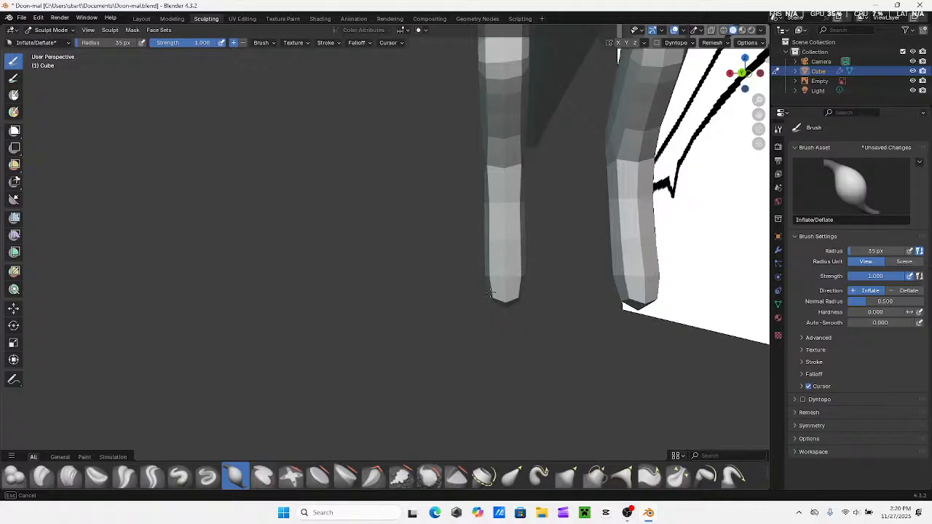
left_click_drag(489, 294, 487, 292)
middle_click_drag(487, 292, 640, 292)
Inflate the back of the foot further in the right orthographic view
scroll(557, 299, "down", 3)
middle_click_drag(375, 260, 469, 260, "shift")
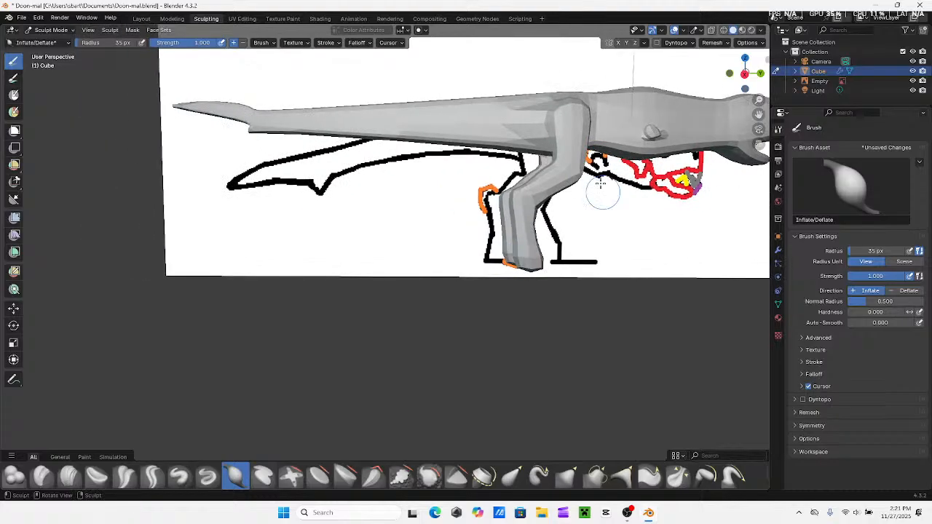
left_click(744, 73)
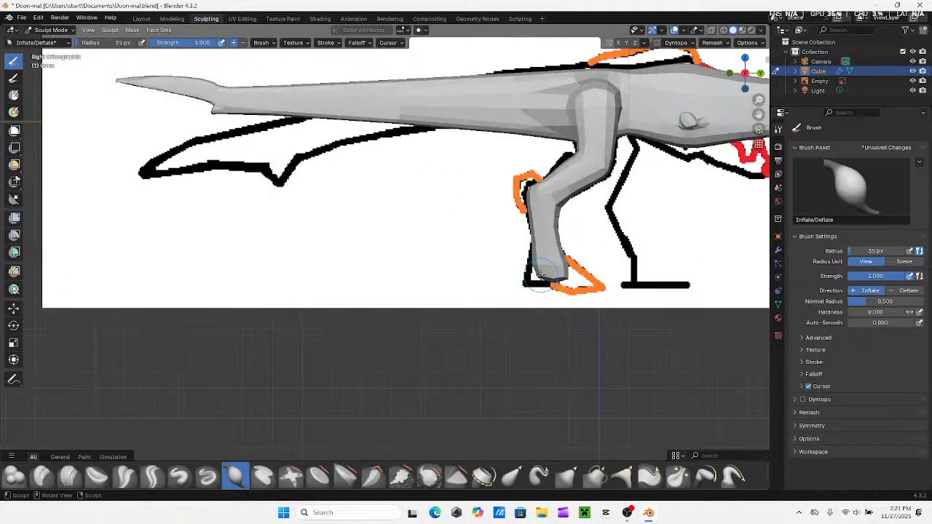
left_click_drag(543, 274, 467, 305)
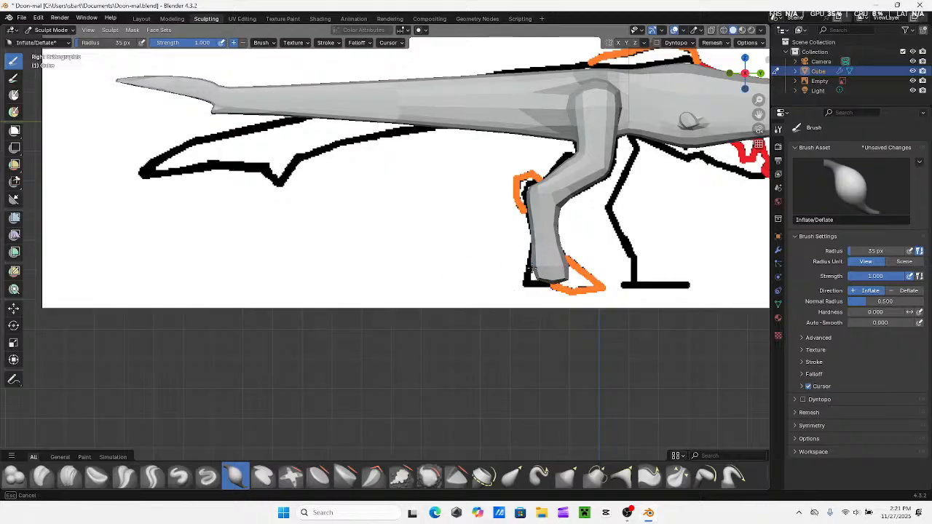
mouse_move(533, 271)
left_mouse_down()
mouse_move(589, 274)
mouse_move(517, 276)
left_mouse_up()
Widen the foot with the Grab brush by pulling its heel and front edge outward toward the reference outline
left_click(565, 476)
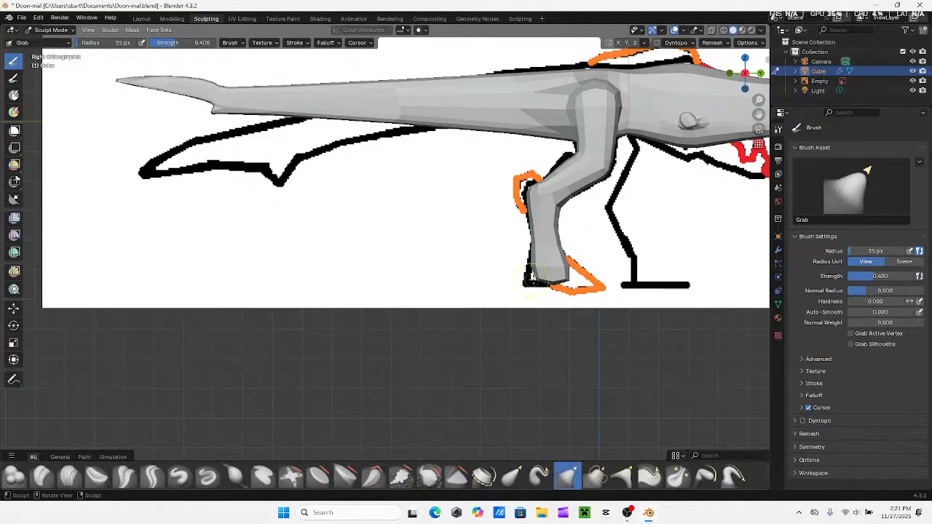
left_click_drag(533, 275, 526, 285)
left_click_drag(480, 318, 422, 338)
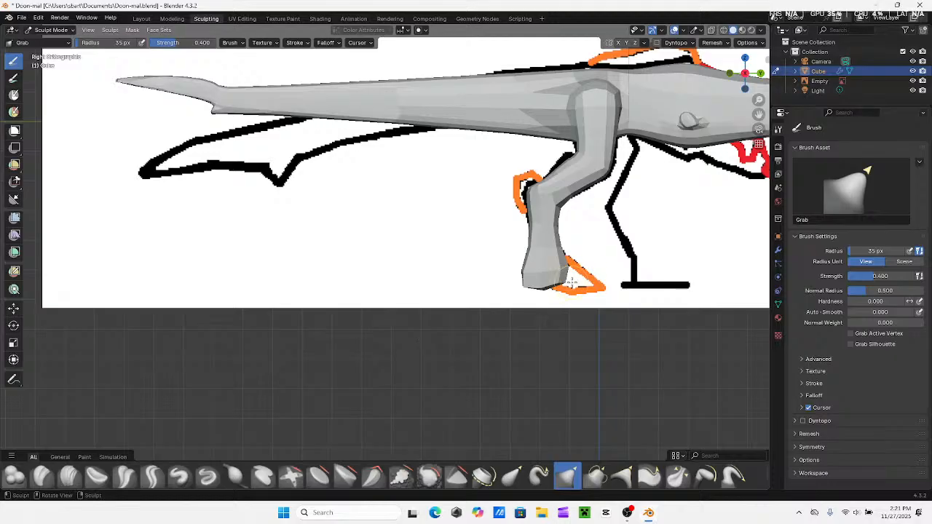
left_click_drag(577, 287, 587, 294)
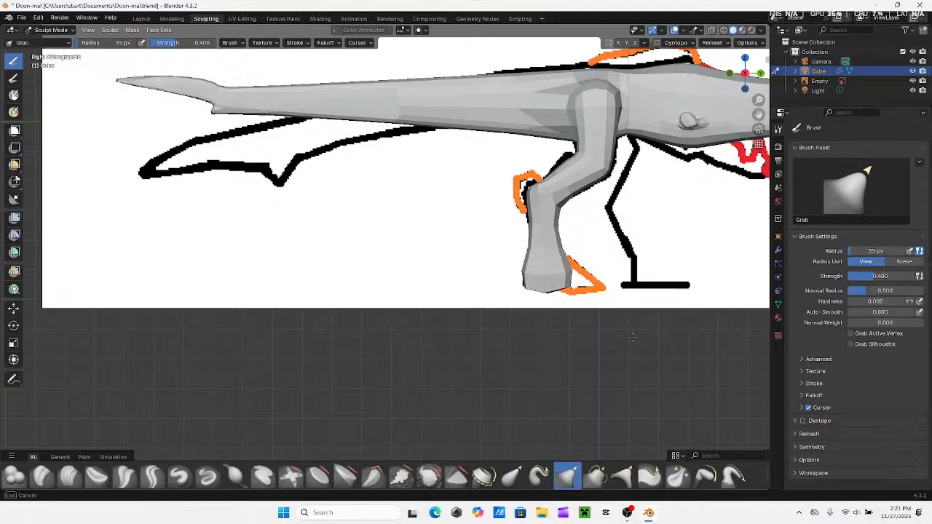
left_click_drag(633, 337, 661, 353)
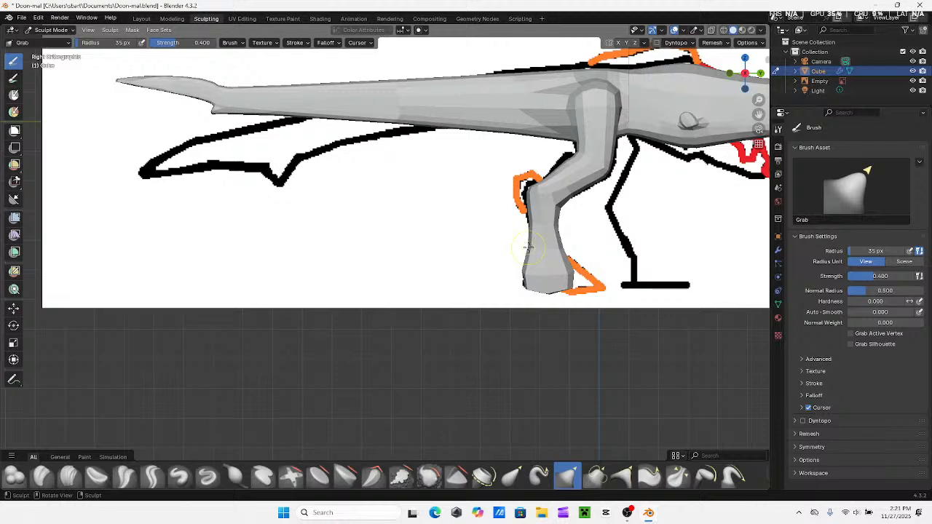
left_click_drag(529, 248, 565, 266)
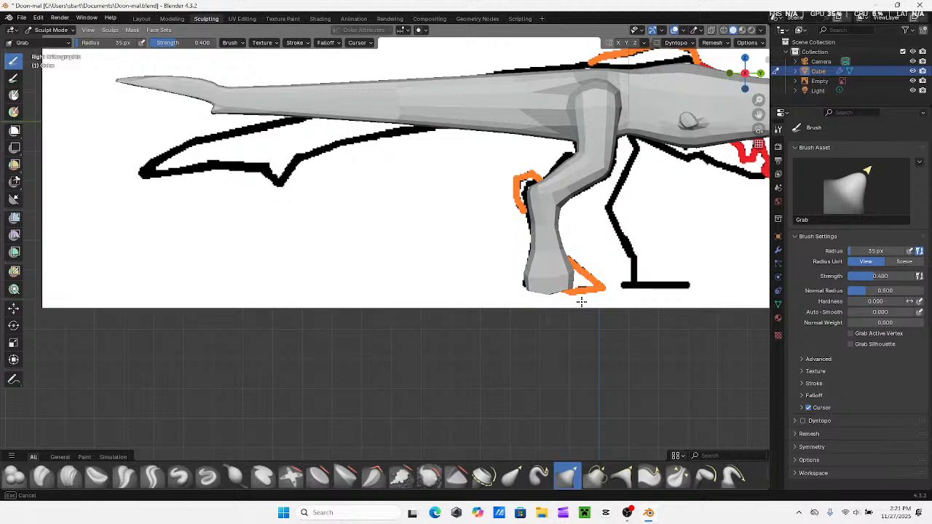
left_click_drag(581, 300, 583, 309)
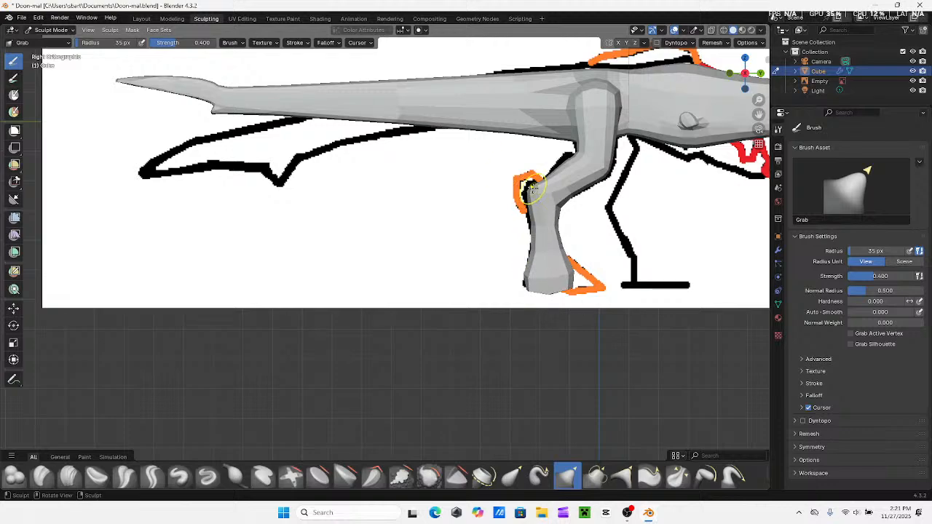
Pull the back of the ankle joint outward toward the orange reference shape with the Grab brush
left_click_drag(530, 188, 518, 195)
middle_click_drag(505, 208, 591, 241)
mouse_move(388, 147)
middle_mouse_down("shift")
mouse_move(420, 162)
mouse_move(278, 241)
mouse_move(340, 202)
mouse_move(287, 327)
middle_mouse_up("shift")
left_click_drag(276, 322, 219, 326)
mouse_move(402, 318)
middle_mouse_down()
mouse_move(247, 345)
mouse_move(262, 342)
middle_mouse_up()
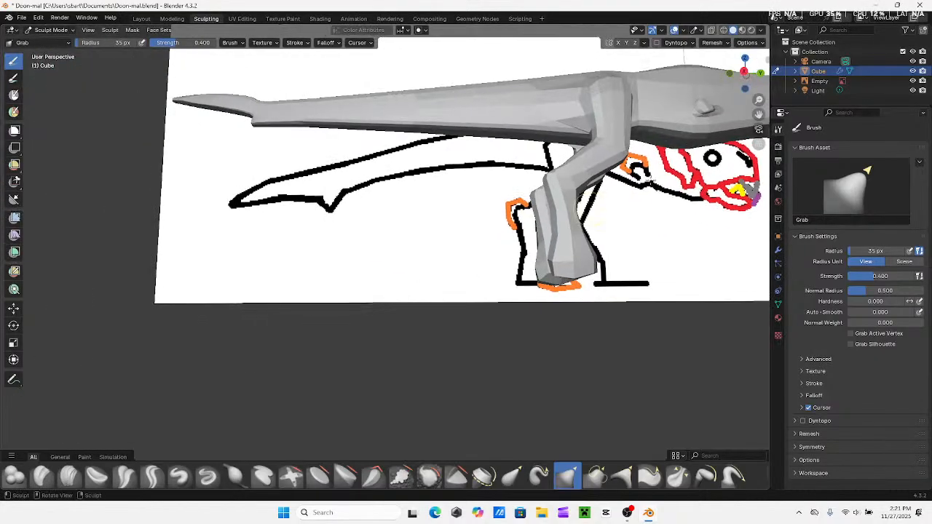
Turn on X-ray in the right view and reshape the heel and lower leg to match the reference outline
left_click(747, 70)
left_click(710, 31)
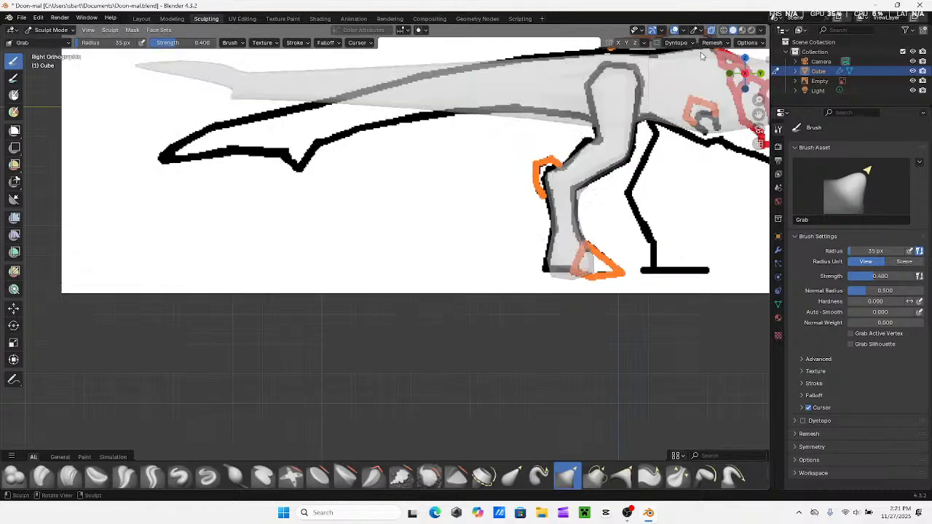
middle_click_drag(579, 263, 437, 274, "shift")
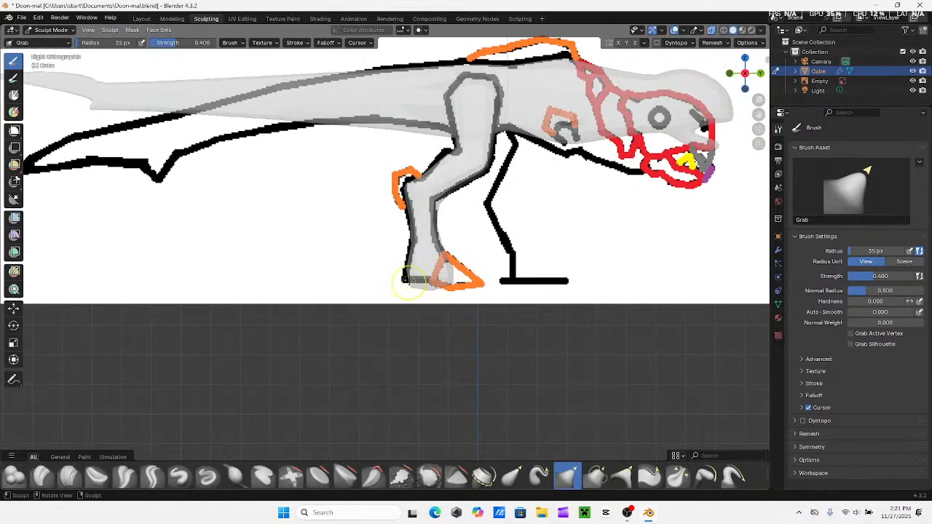
mouse_move(415, 284)
left_mouse_down()
mouse_move(376, 263)
mouse_move(418, 281)
mouse_move(392, 263)
left_mouse_up()
left_click_drag(364, 231, 321, 217)
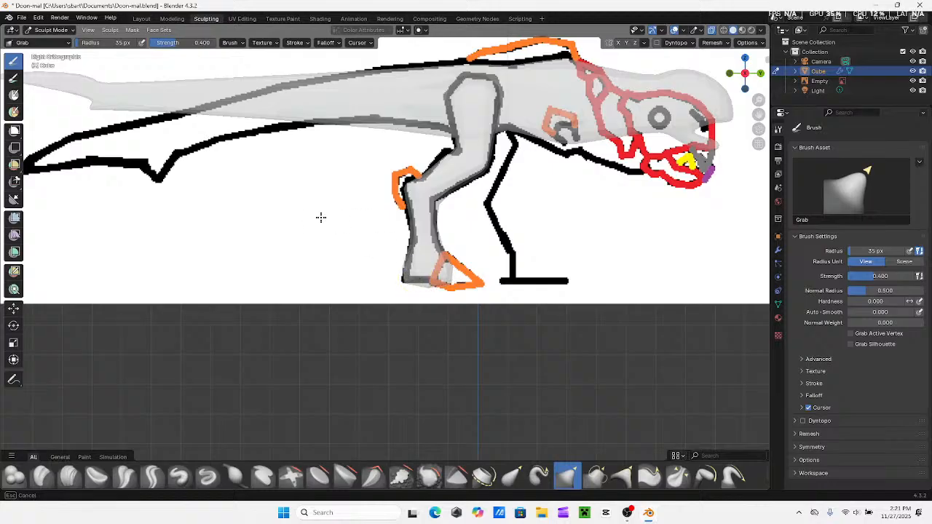
mouse_move(434, 246)
left_mouse_down()
mouse_move(409, 254)
mouse_move(425, 257)
left_mouse_up()
Adjust the thigh and knee edges with the Grab brush to follow the reference leg outline
mouse_move(450, 206)
middle_mouse_down("shift")
mouse_move(477, 246)
mouse_move(489, 314)
middle_mouse_up("shift")
left_click_drag(487, 265, 485, 260)
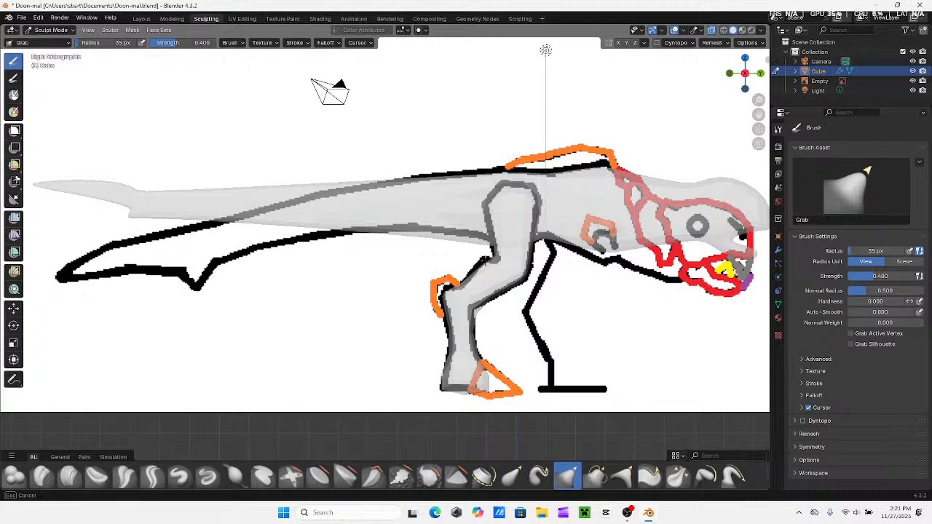
left_click_drag(459, 229, 474, 214)
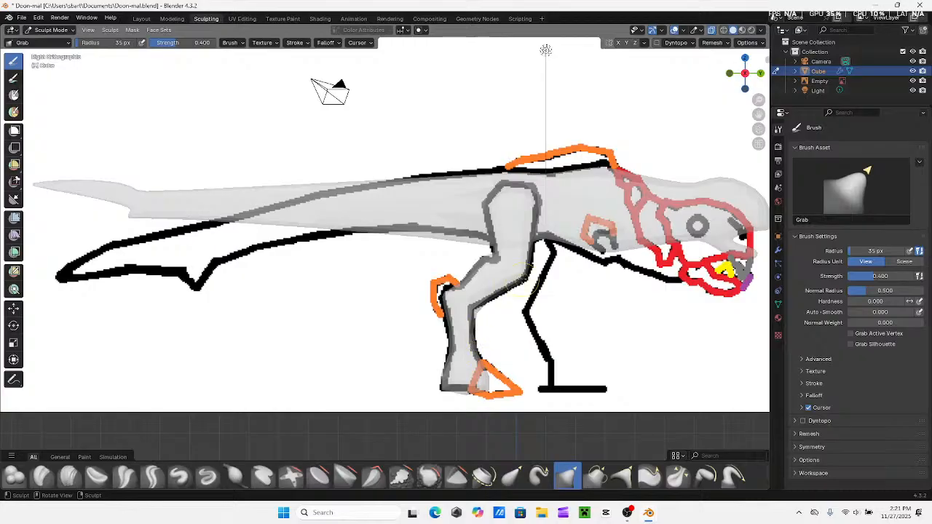
mouse_move(519, 277)
left_mouse_down()
mouse_move(544, 300)
mouse_move(526, 267)
mouse_move(540, 270)
mouse_move(534, 234)
mouse_move(559, 255)
left_mouse_up()
Refine the upper thigh and hip contour against the reference with the Grab brush, finishing with X-ray turned off
left_click(712, 31)
mouse_move(567, 220)
middle_mouse_down("shift")
mouse_move(534, 242)
mouse_move(564, 212)
mouse_move(524, 255)
middle_mouse_up("shift")
left_click(711, 31)
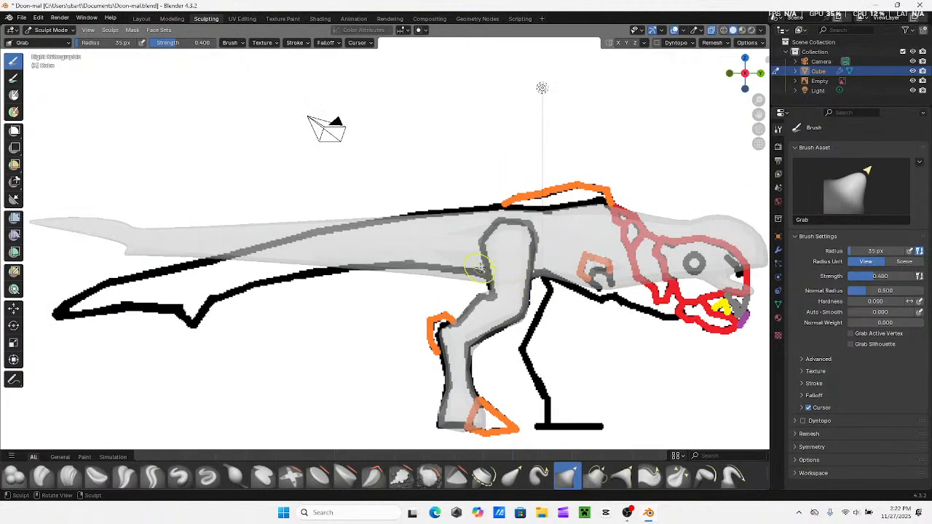
left_click_drag(480, 269, 464, 275)
mouse_move(482, 233)
left_mouse_down()
mouse_move(464, 232)
mouse_move(485, 236)
mouse_move(508, 214)
mouse_move(539, 228)
left_mouse_up()
key("alt+z")
mouse_move(530, 267)
left_mouse_down()
mouse_move(526, 291)
mouse_move(536, 295)
left_mouse_up()
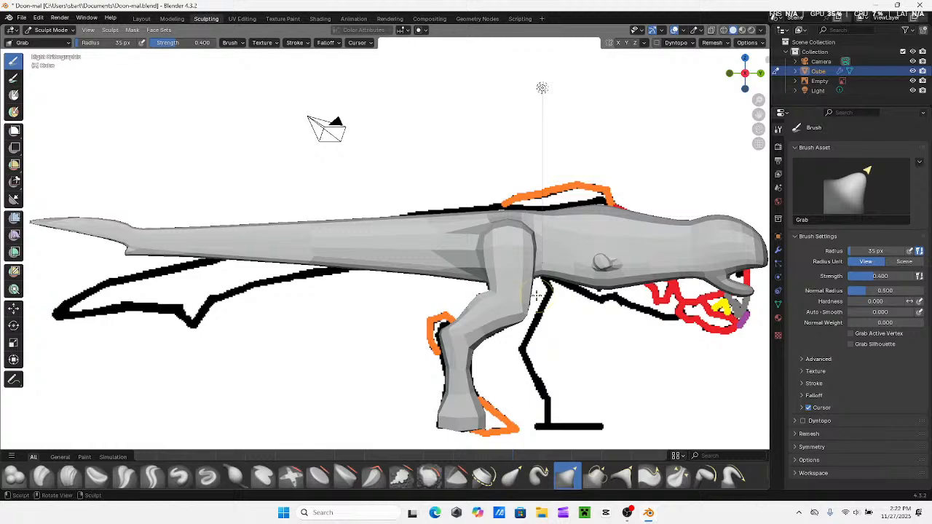
Pull the underside of the neck downward with the Grab brush and check the body from the front and below
mouse_move(561, 344)
middle_mouse_down("shift")
mouse_move(506, 267)
mouse_move(441, 277)
middle_mouse_up("shift")
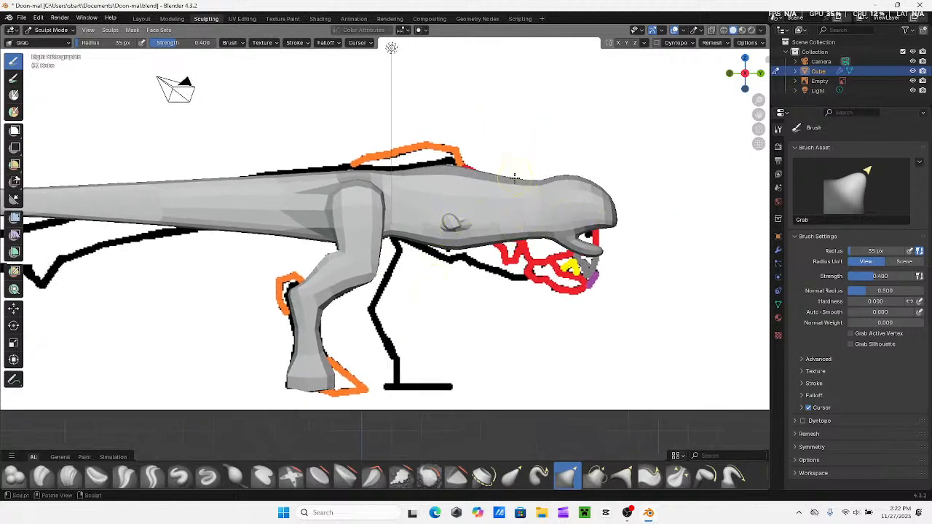
mouse_move(515, 232)
left_mouse_down()
mouse_move(520, 268)
mouse_move(522, 259)
left_mouse_up()
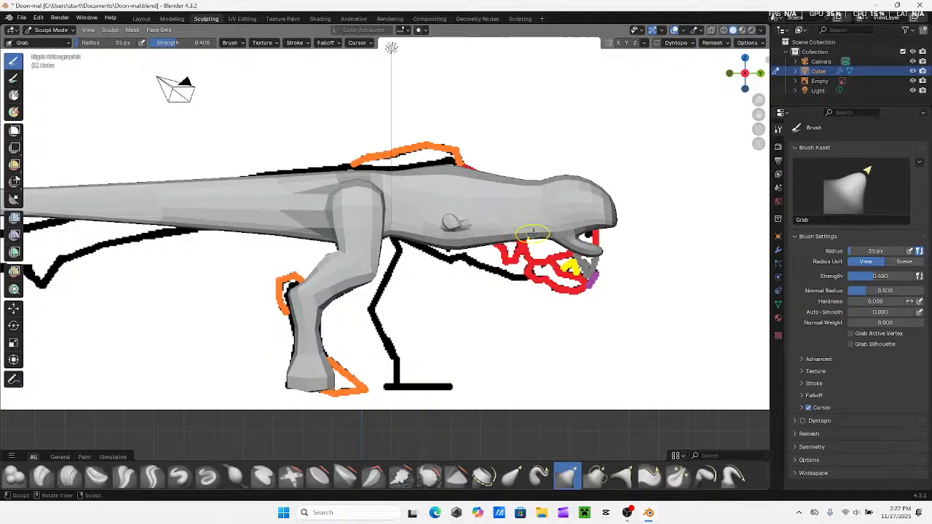
mouse_move(532, 249)
middle_mouse_down()
mouse_move(496, 205)
mouse_move(509, 211)
middle_mouse_up()
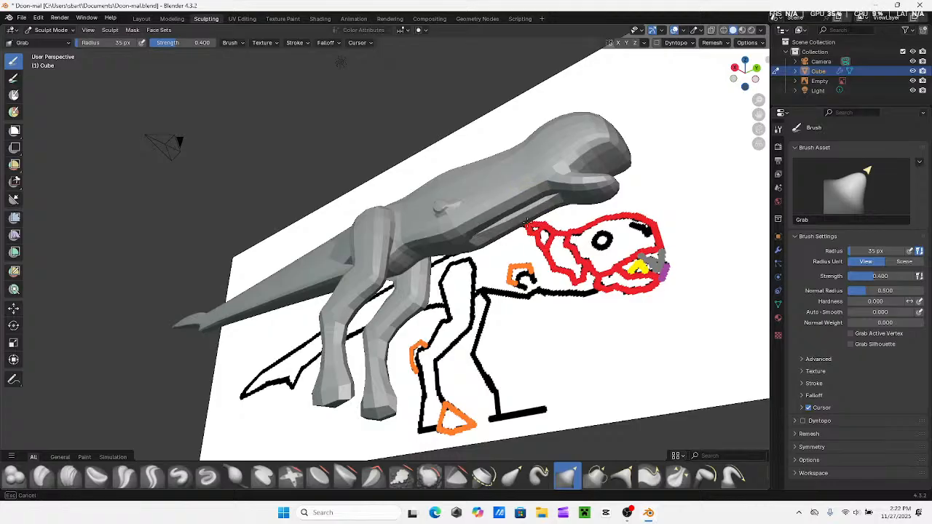
middle_click_drag(525, 198, 426, 156)
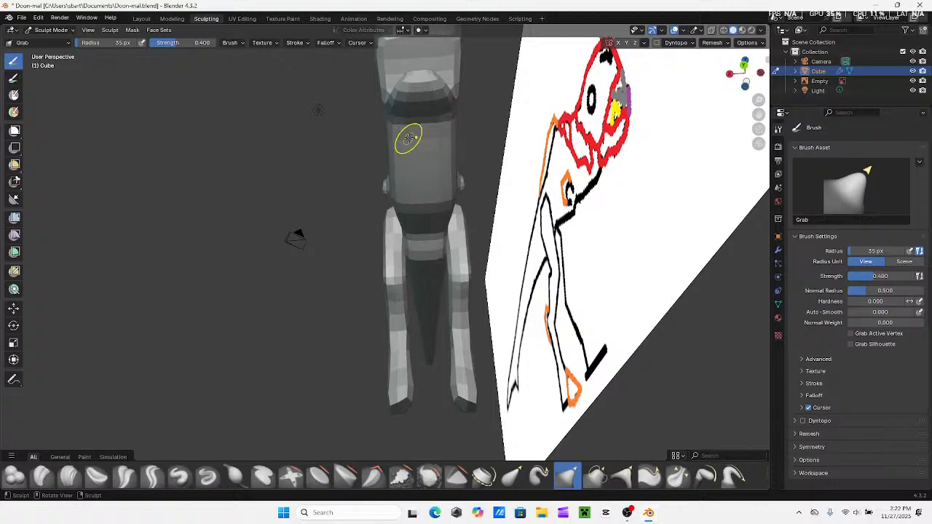
Turn off Clipping in the Mirror modifier and test Grab strokes on the underside of the chest
left_click(778, 250)
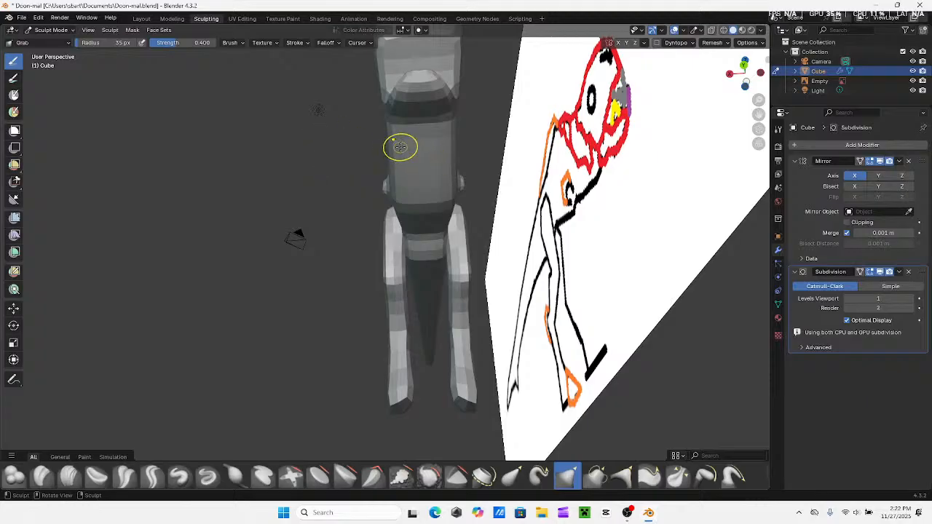
mouse_move(401, 148)
left_mouse_down()
mouse_move(298, 201)
mouse_move(349, 209)
mouse_move(389, 193)
left_mouse_up()
key("ctrl+z")
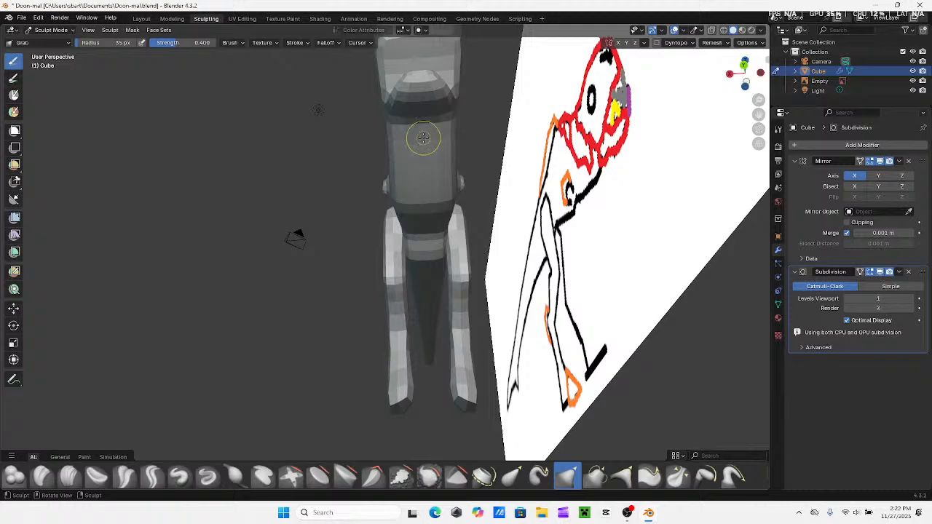
mouse_move(414, 141)
left_mouse_down()
mouse_move(402, 177)
mouse_move(438, 181)
left_mouse_up()
middle_click_drag(438, 181, 540, 222)
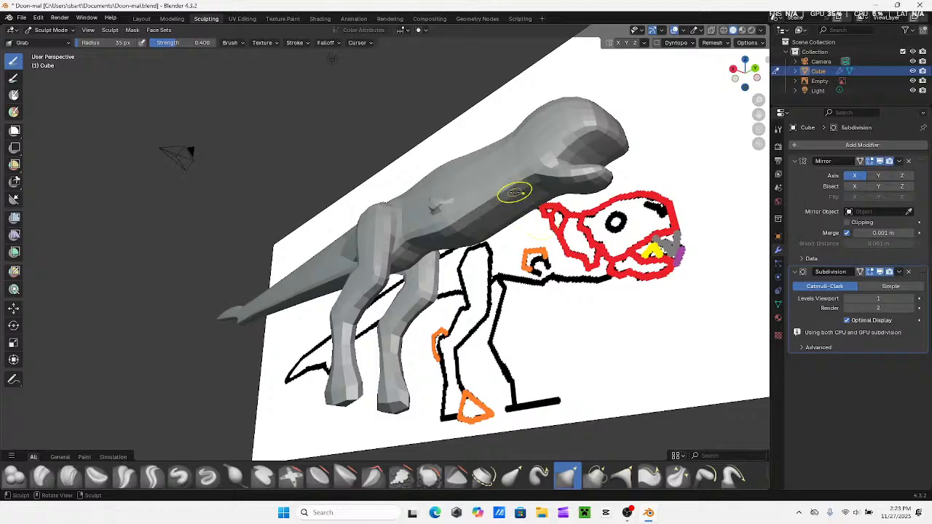
Try Grab strokes along the underside of the chest and compare the model with the reference from the right side in X-ray
mouse_move(513, 193)
left_mouse_down()
mouse_move(520, 218)
mouse_move(517, 209)
left_mouse_up()
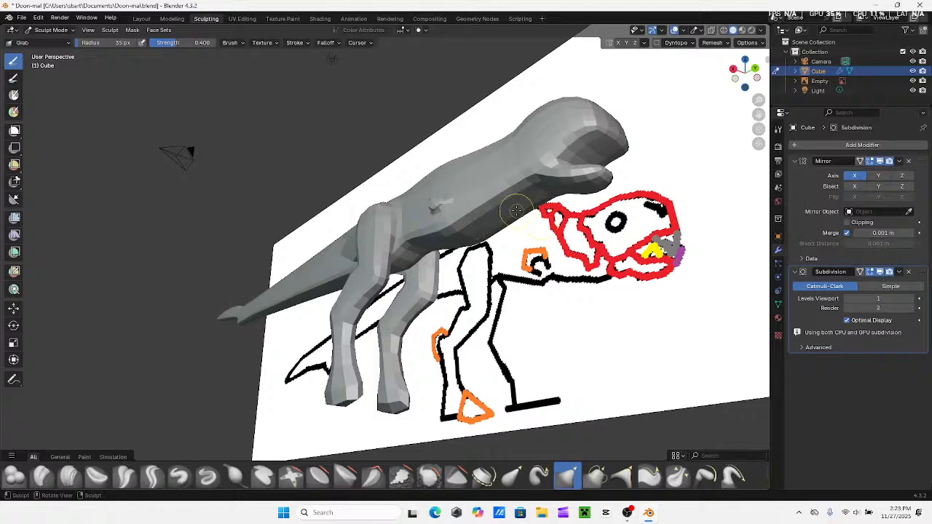
mouse_move(516, 208)
middle_mouse_down()
mouse_move(582, 262)
mouse_move(536, 248)
mouse_move(473, 248)
mouse_move(534, 250)
mouse_move(521, 230)
middle_mouse_up()
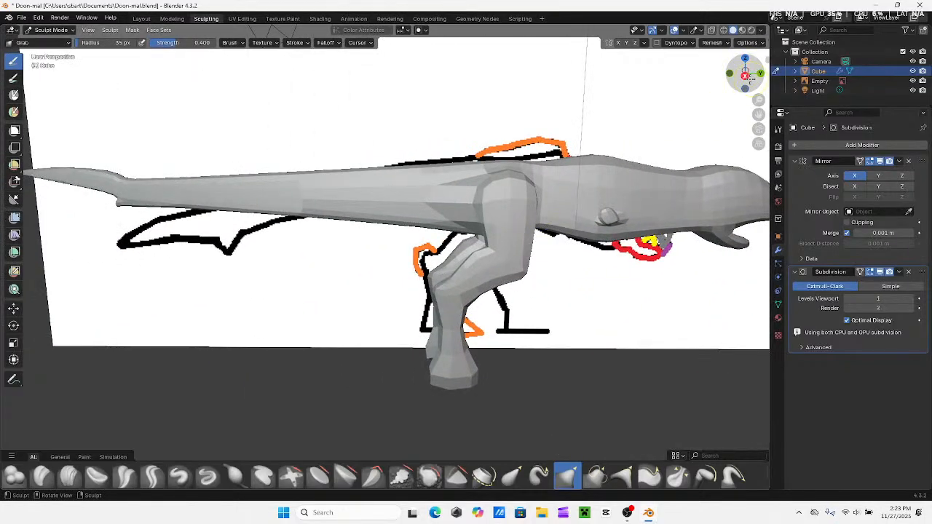
left_click(745, 73)
scroll(676, 103, "up", 2)
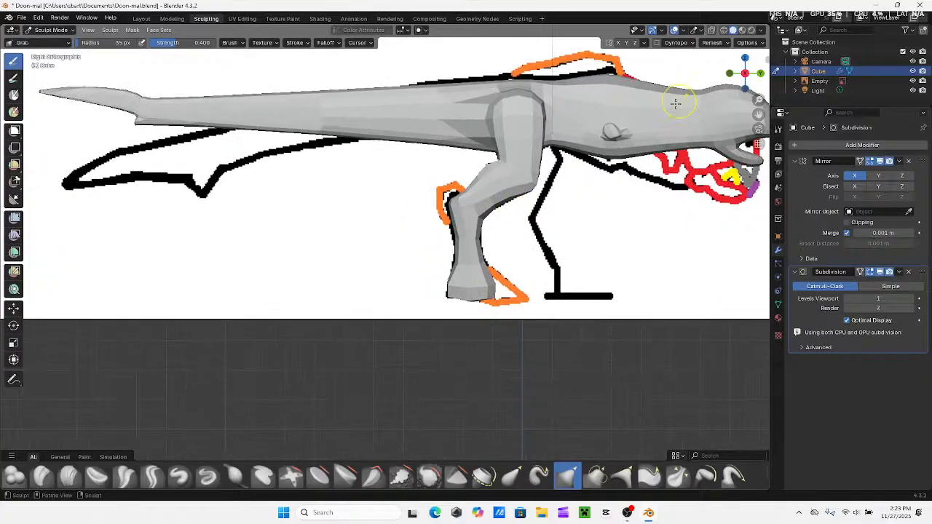
left_click(712, 30)
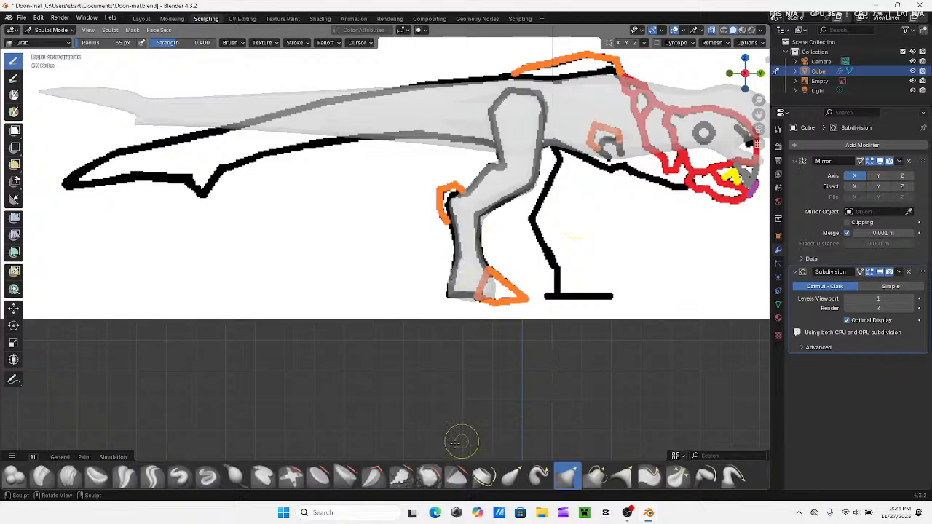
Try flattening the sole of the foot with the Plateau brush
left_click(347, 475)
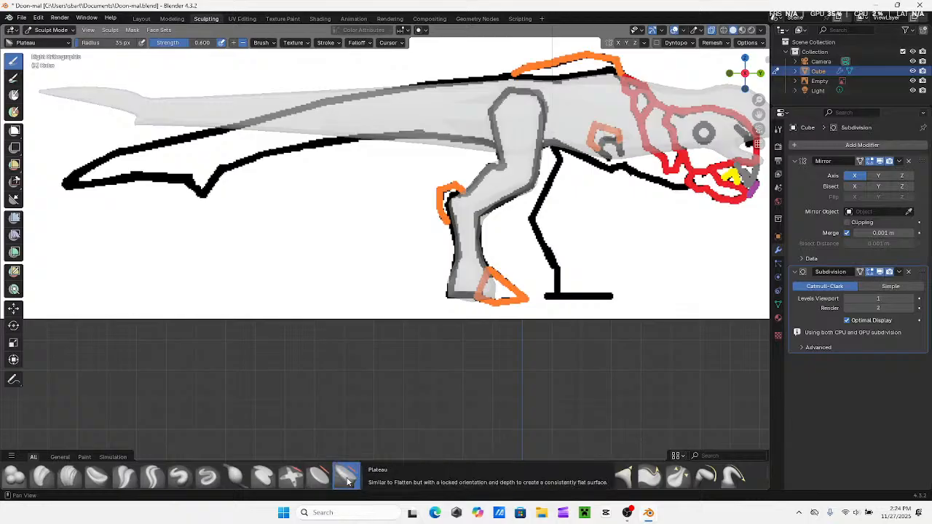
middle_click_drag(426, 381, 493, 299)
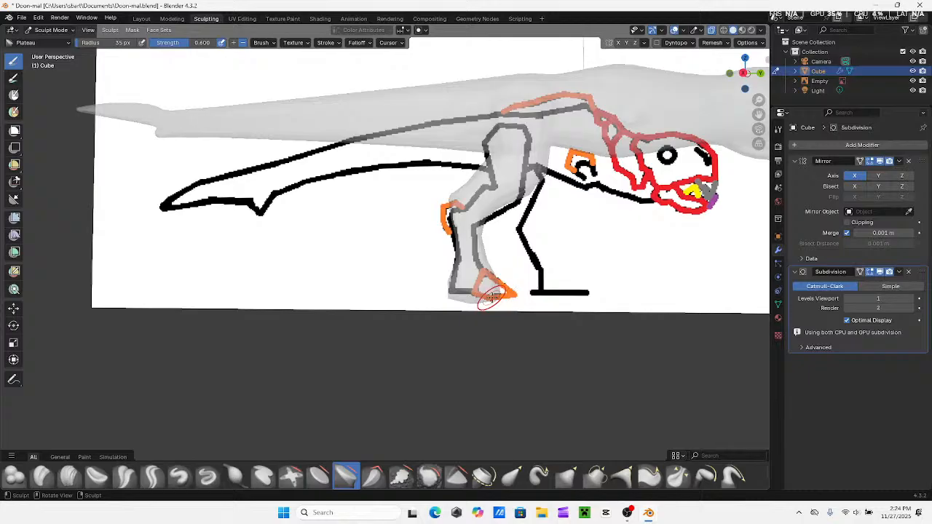
mouse_move(490, 297)
left_mouse_down()
mouse_move(465, 298)
mouse_move(489, 307)
mouse_move(471, 309)
left_mouse_up()
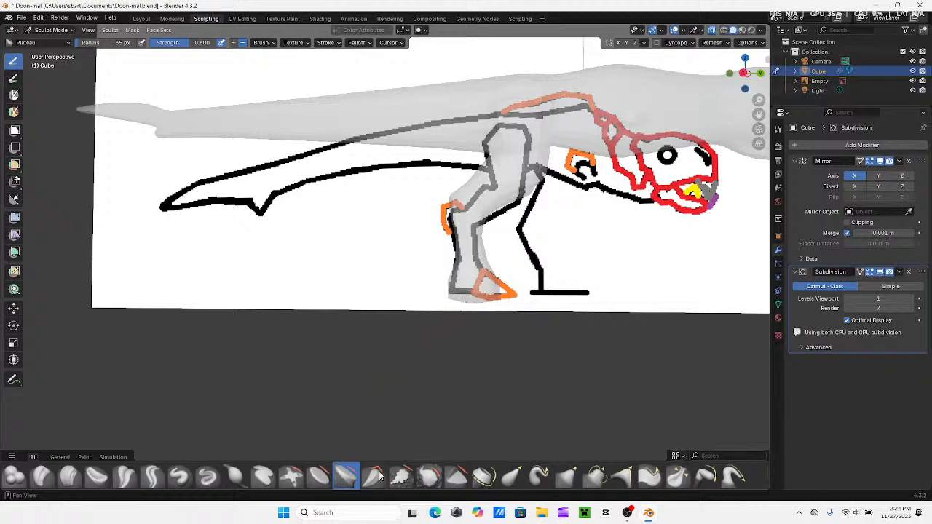
Try leveling the sole of the foot with the Flatten/Contrast brush at an 87 px radius and turn off X-ray
key("shift+t")
middle_click_drag(471, 313, 482, 260)
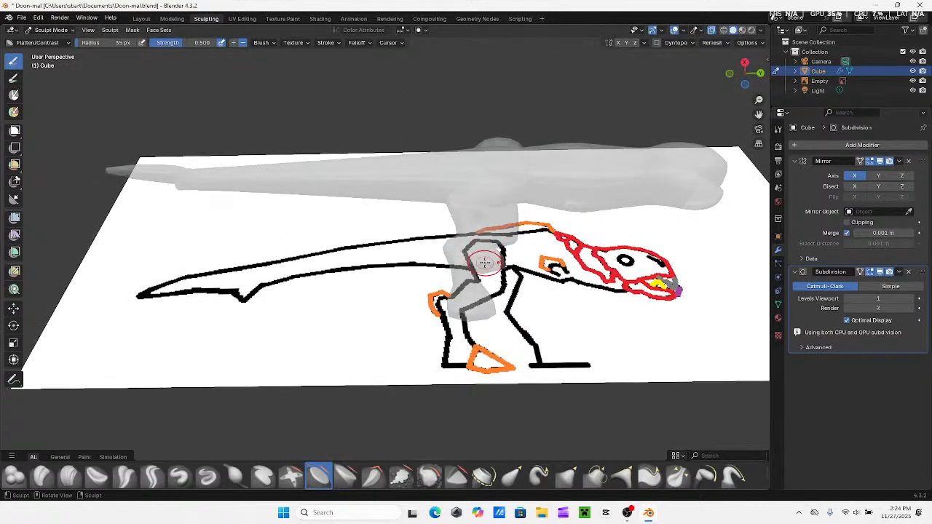
key("f")
left_click(358, 337)
middle_click_drag(425, 302, 445, 291)
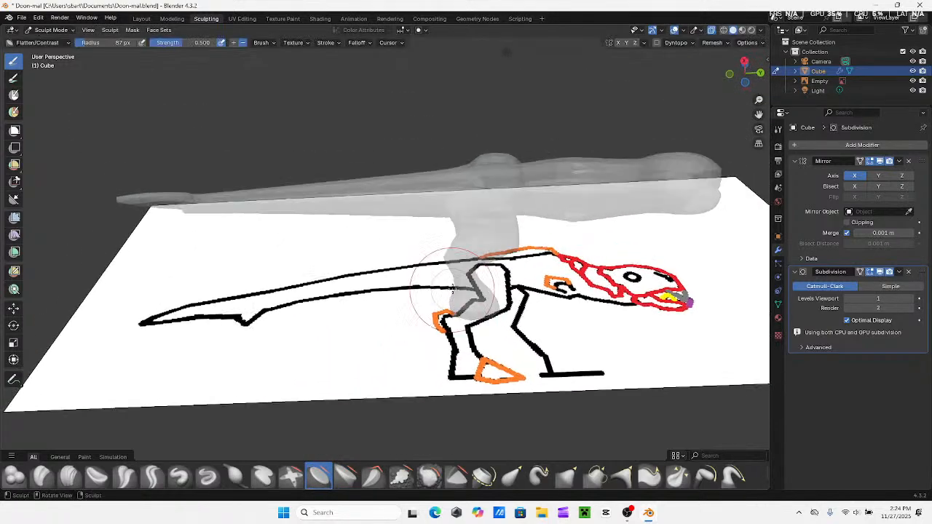
middle_click_drag(489, 241, 487, 290)
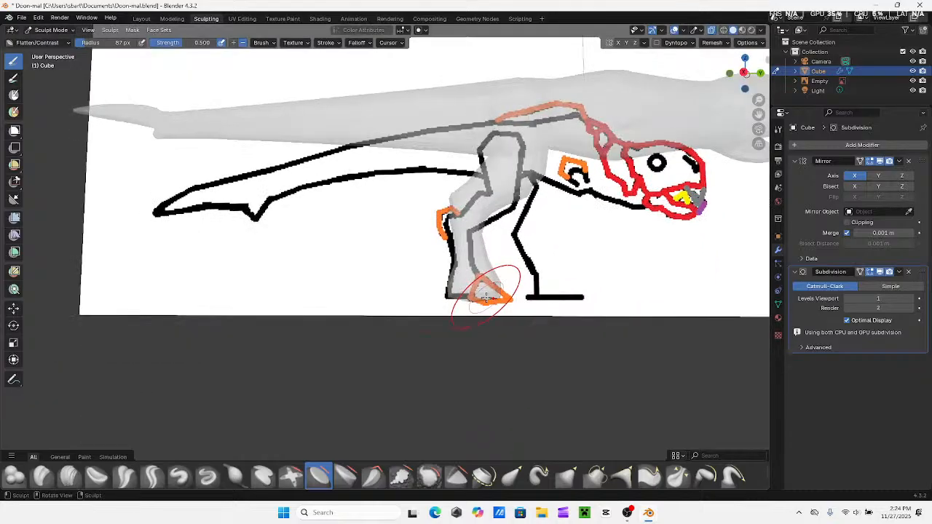
left_click_drag(483, 292, 481, 297)
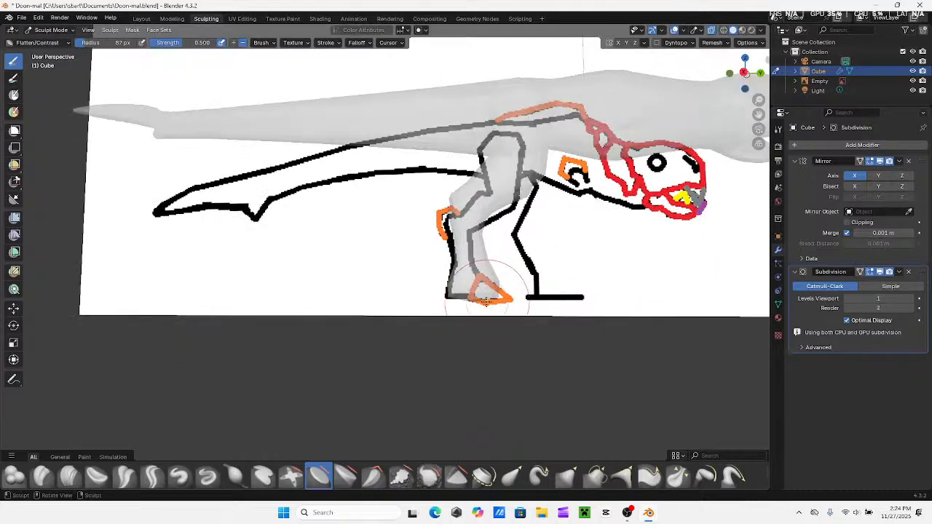
middle_click_drag(505, 306, 624, 150)
left_click(711, 30)
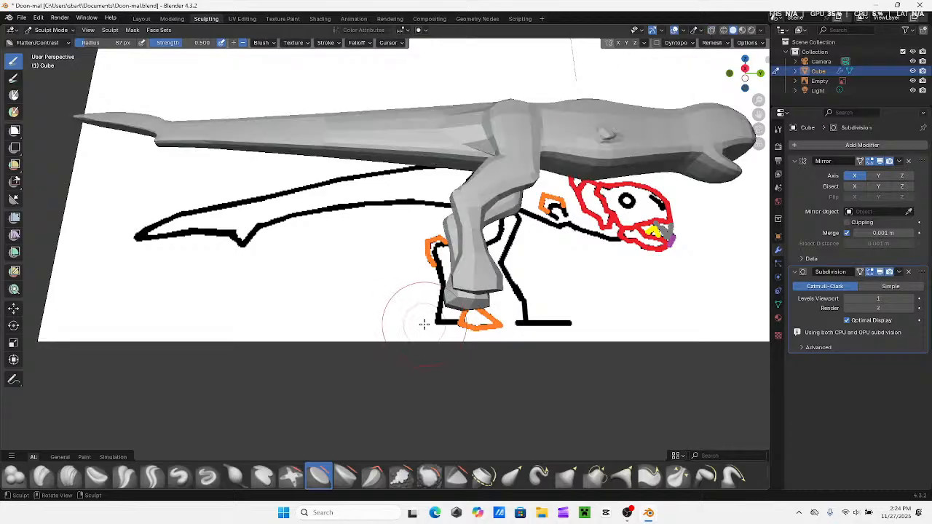
Try reshaping the feet from behind with the Grab brush at a 30 px radius
mouse_move(425, 325)
middle_mouse_down()
mouse_move(430, 238)
mouse_move(459, 245)
mouse_move(475, 264)
mouse_move(458, 296)
mouse_move(437, 295)
mouse_move(437, 319)
mouse_move(391, 214)
mouse_move(355, 198)
middle_mouse_up()
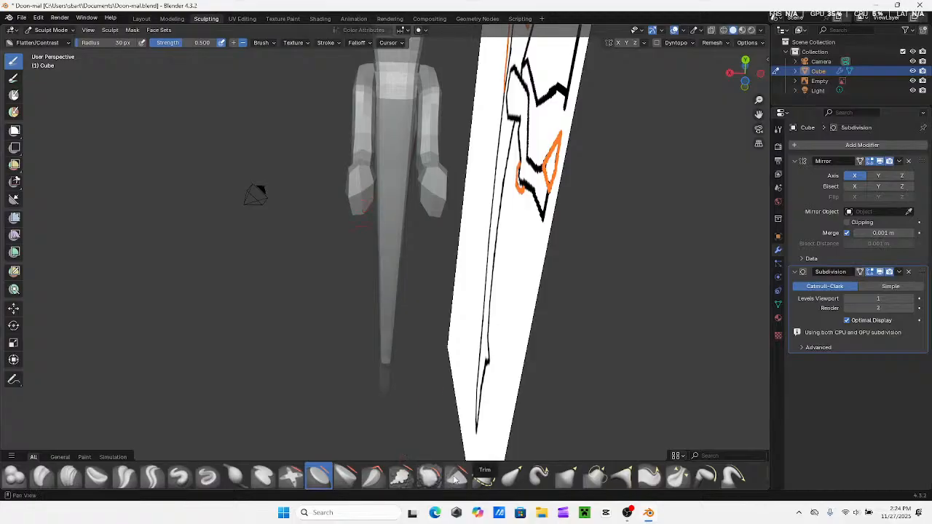
left_click(346, 476)
mouse_move(364, 430)
middle_mouse_down()
mouse_move(460, 407)
mouse_move(476, 428)
mouse_move(575, 342)
middle_mouse_up()
left_click(567, 477)
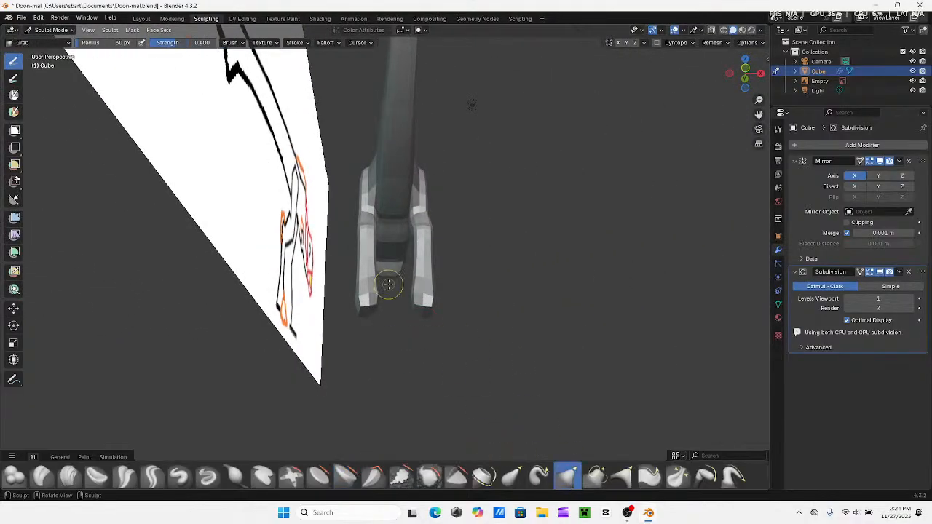
middle_click_drag(386, 283, 412, 299)
mouse_move(417, 280)
left_mouse_down()
mouse_move(402, 356)
mouse_move(386, 359)
left_mouse_up()
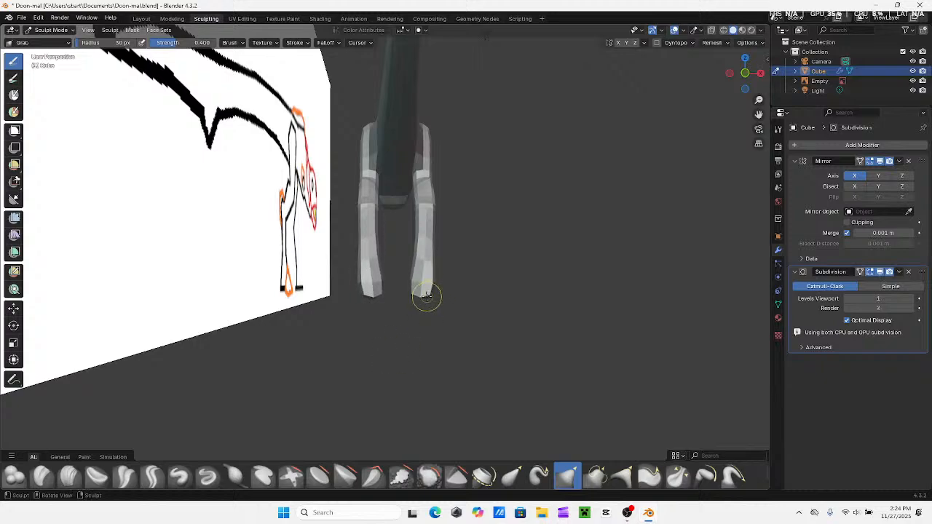
middle_click_drag(432, 299, 376, 258)
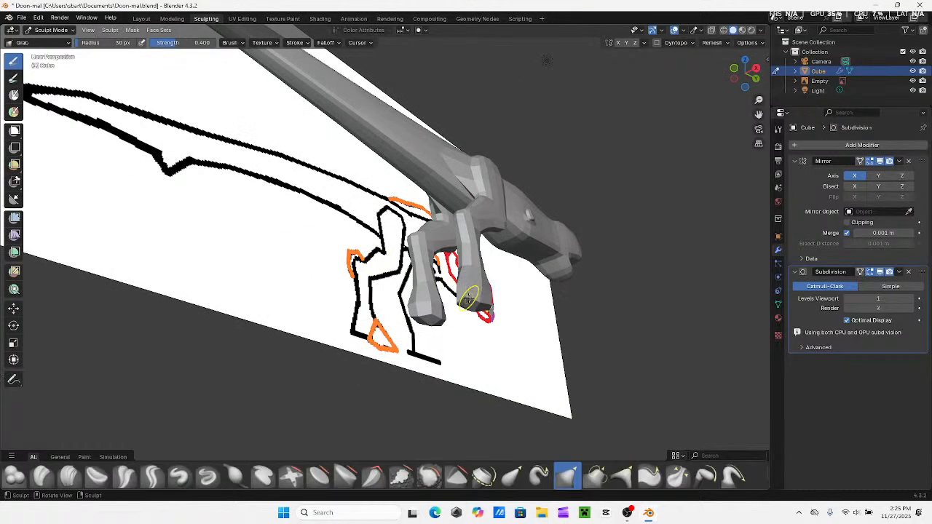
Try pulling the sole and lower leg into shape with the Grab brush and check them from the right side
middle_click_drag(529, 327, 484, 307)
left_click_drag(430, 336, 437, 340)
mouse_move(443, 356)
middle_mouse_down()
mouse_move(356, 357)
mouse_move(430, 302)
middle_mouse_up()
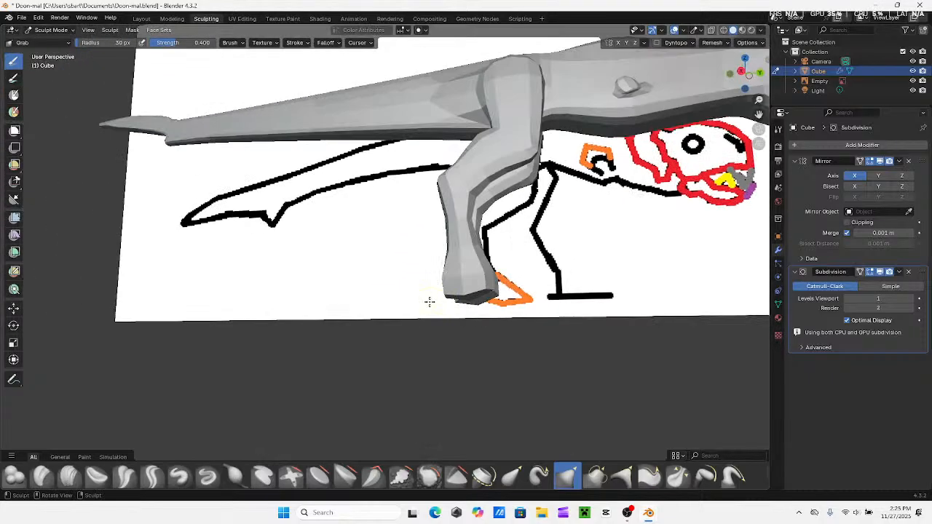
middle_click_drag(485, 287, 471, 349)
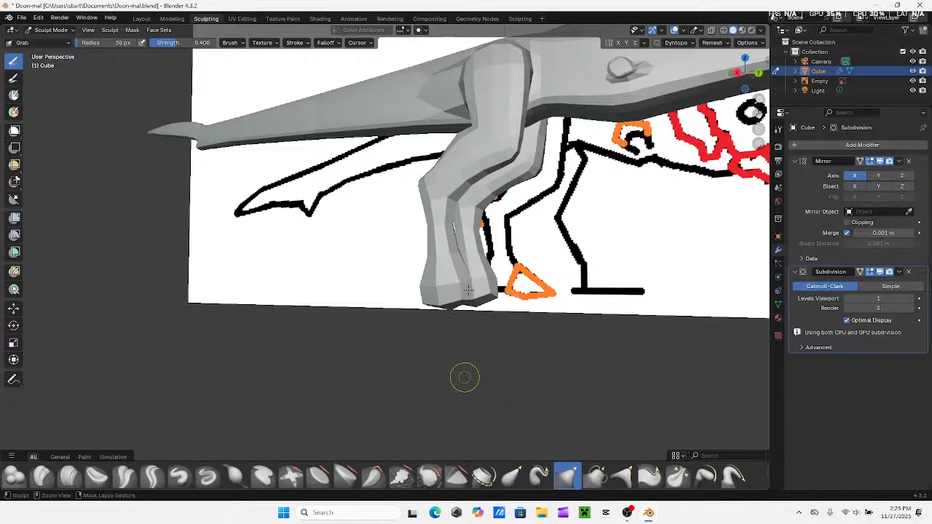
mouse_move(478, 269)
middle_mouse_down()
mouse_move(530, 292)
mouse_move(517, 293)
middle_mouse_up()
middle_click_drag(510, 257, 532, 258)
middle_click_drag(562, 289, 544, 286)
left_click(749, 75)
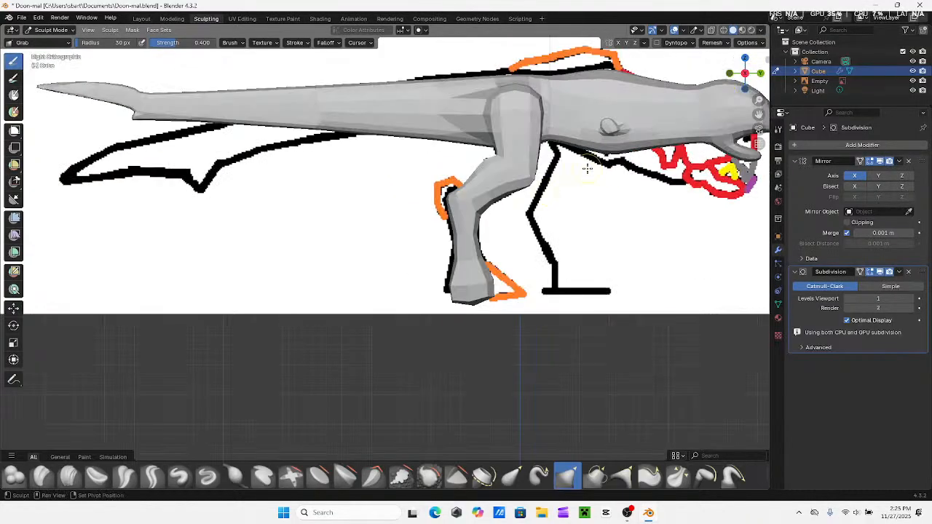
Undo the recent foot sculpting and the switch-off of Clipping in the Mirror modifier
middle_click_drag(586, 168, 435, 264, "shift")
middle_click_drag(435, 264, 521, 242, "shift")
left_click_drag(421, 365, 416, 354)
left_click_drag(488, 255, 479, 252)
left_click_drag(434, 200, 442, 201)
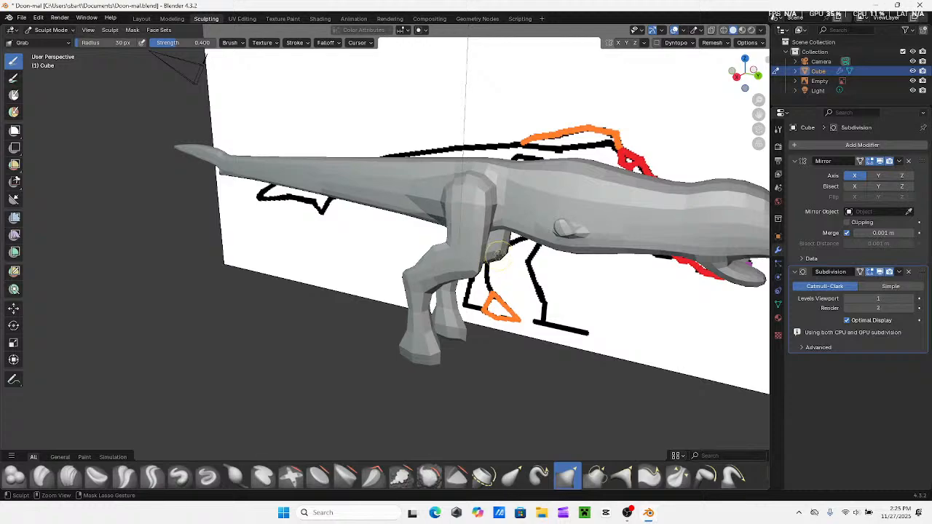
left_click_drag(486, 246, 475, 262)
left_click_drag(417, 352, 423, 359)
key("ctrl+z")
key("ctrl+z")
key("ctrl+z")
key("ctrl+z")
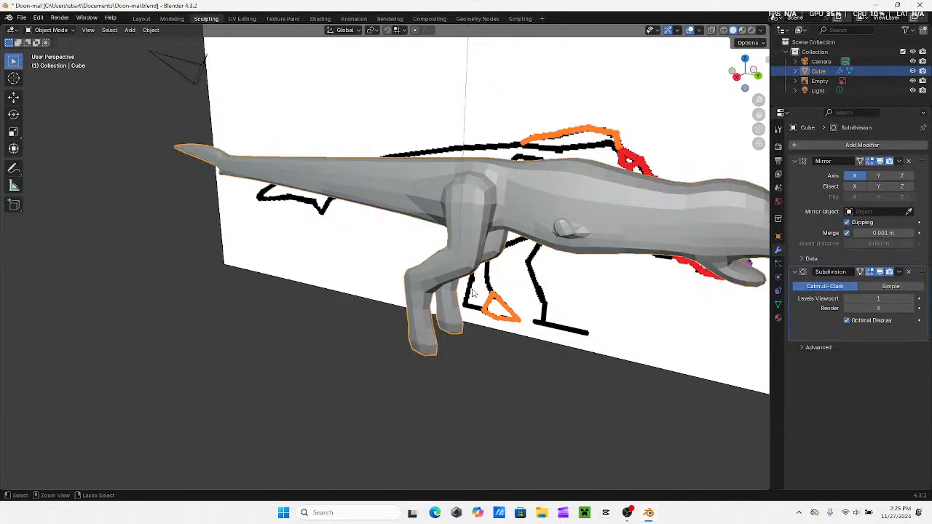
Return the dinosaur to Sculpt Mode in the Sculpting workspace
middle_click_drag(477, 277, 258, 79)
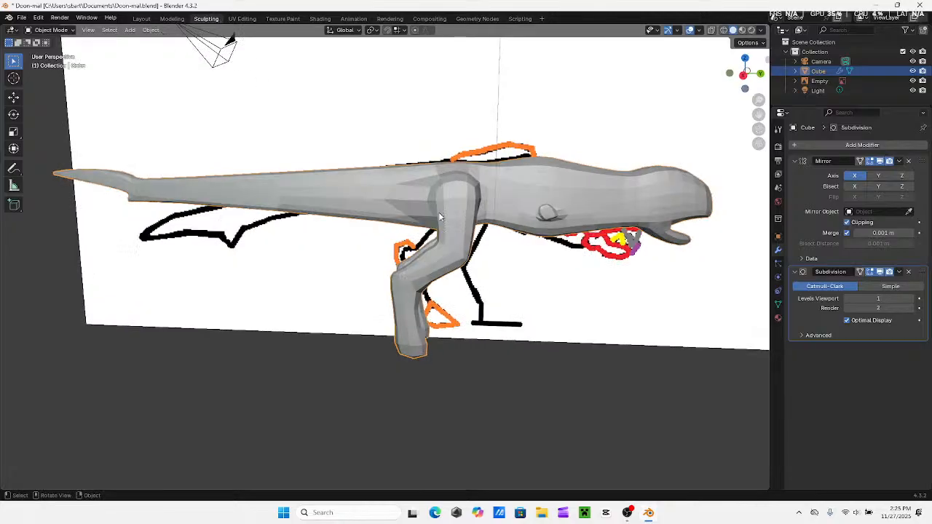
left_click(173, 18)
left_click(197, 20)
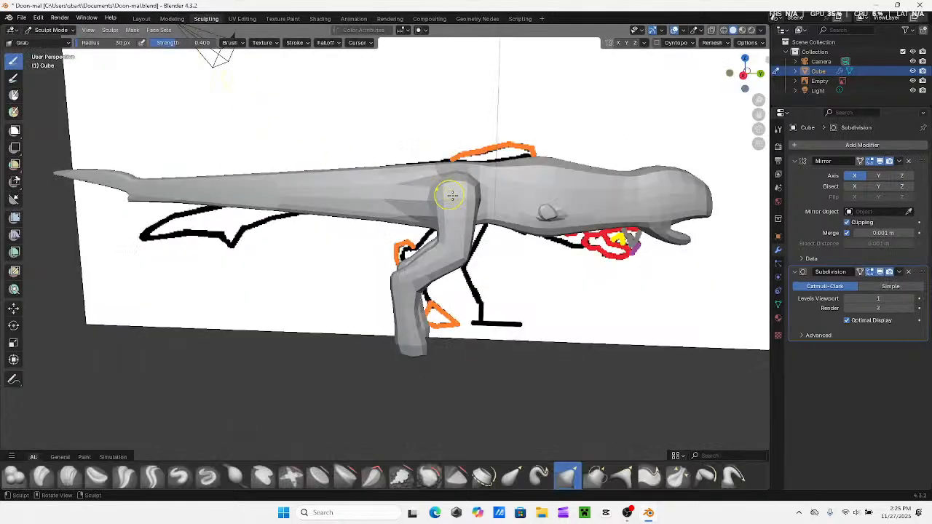
Try voxel remeshing the whole dinosaur with an adjusted voxel size
mouse_move(447, 198)
middle_mouse_down()
mouse_move(485, 192)
mouse_move(575, 206)
middle_mouse_up()
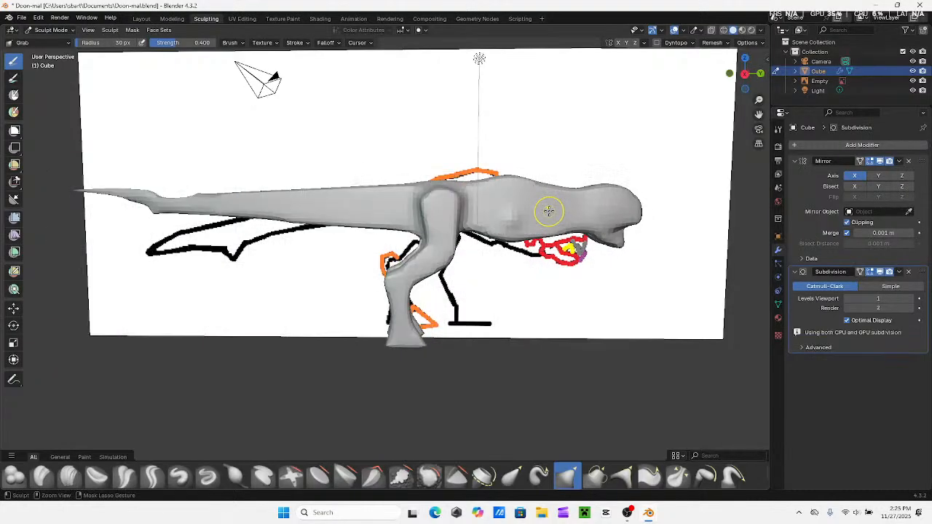
middle_click_drag(539, 214, 493, 226)
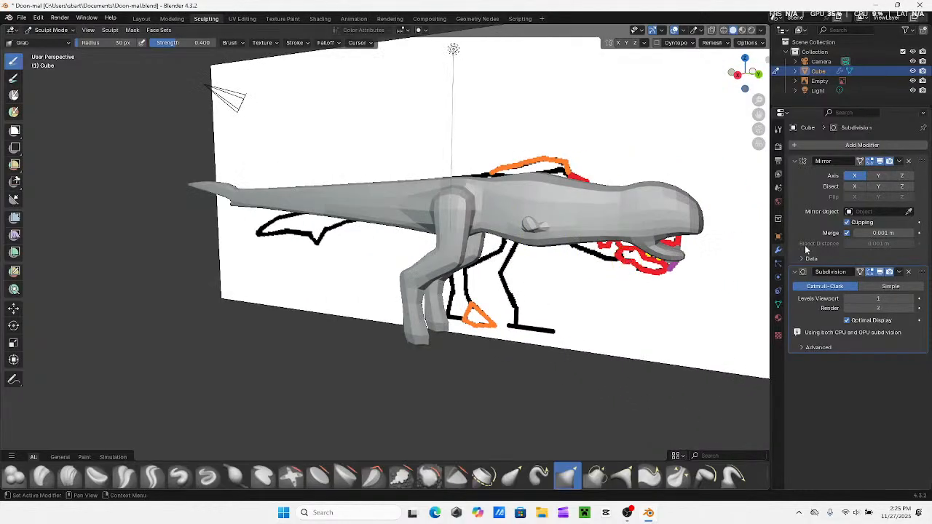
key("r")
left_click(417, 343)
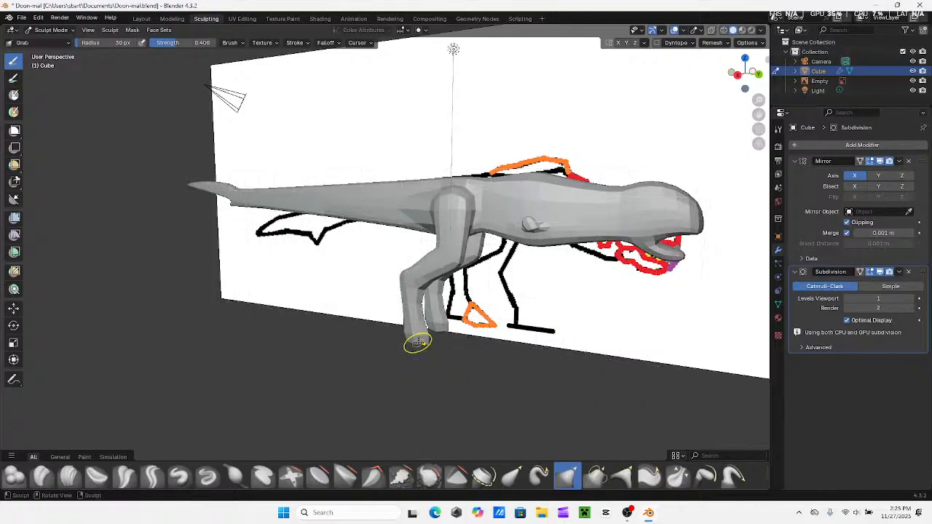
key("ctrl+r")
middle_click_drag(417, 342, 464, 316)
key("r")
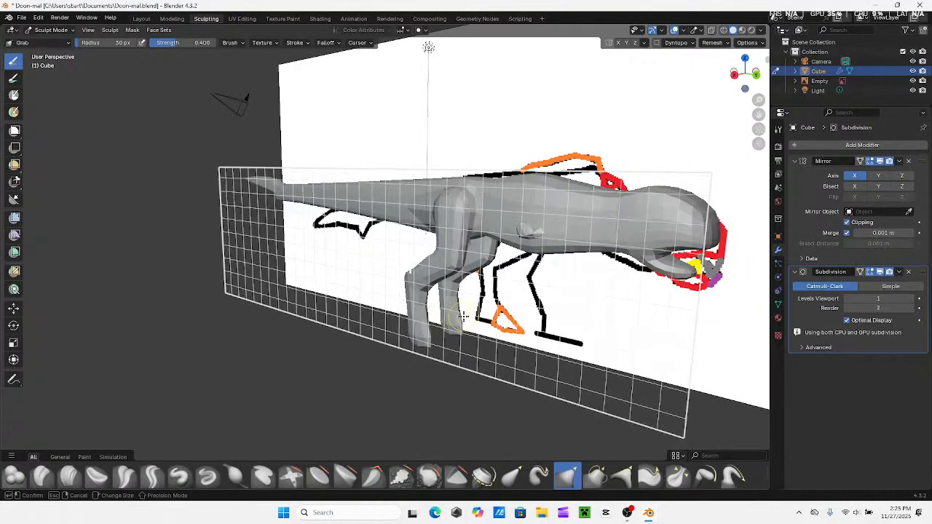
left_click(464, 317)
key("ctrl+r")
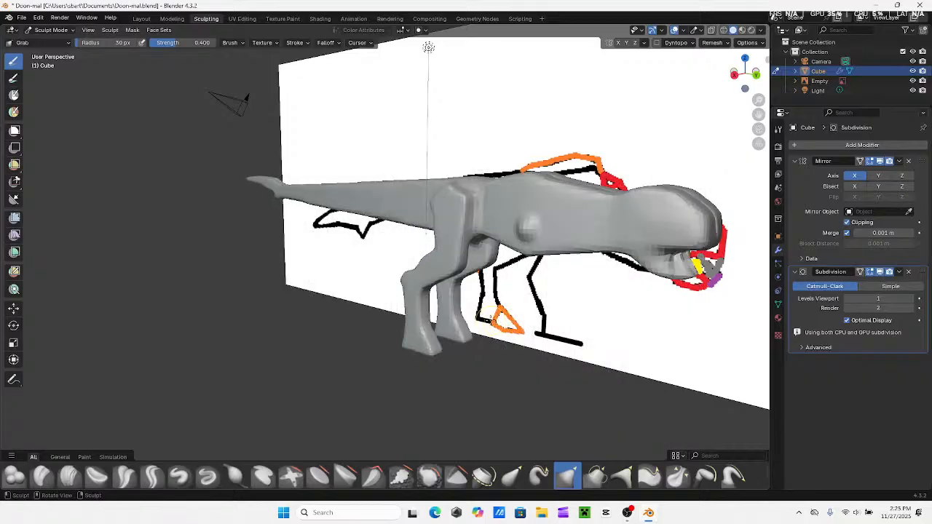
middle_click_drag(494, 312, 576, 205)
Switch the dinosaur to Edit Mode and align the view to the right side for the tail
left_click(744, 73)
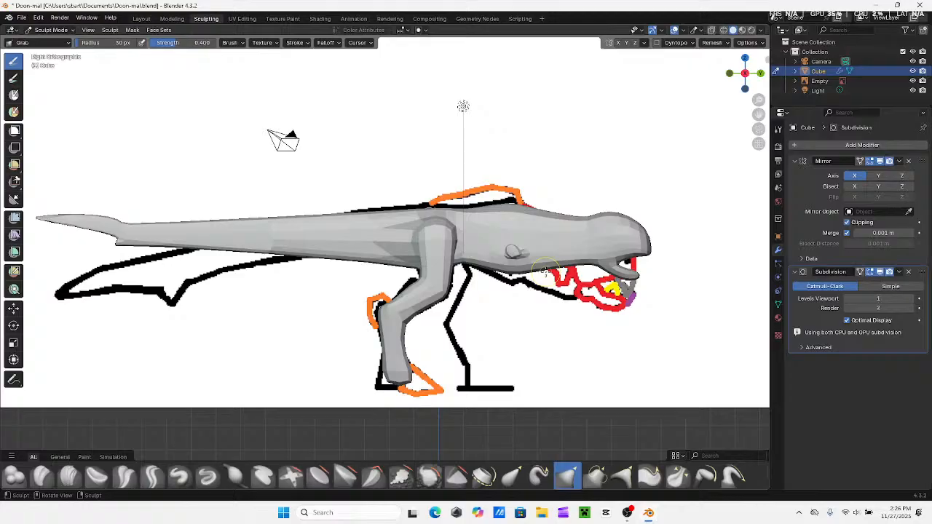
middle_click_drag(335, 269, 638, 313, "shift")
middle_click_drag(337, 263, 320, 275)
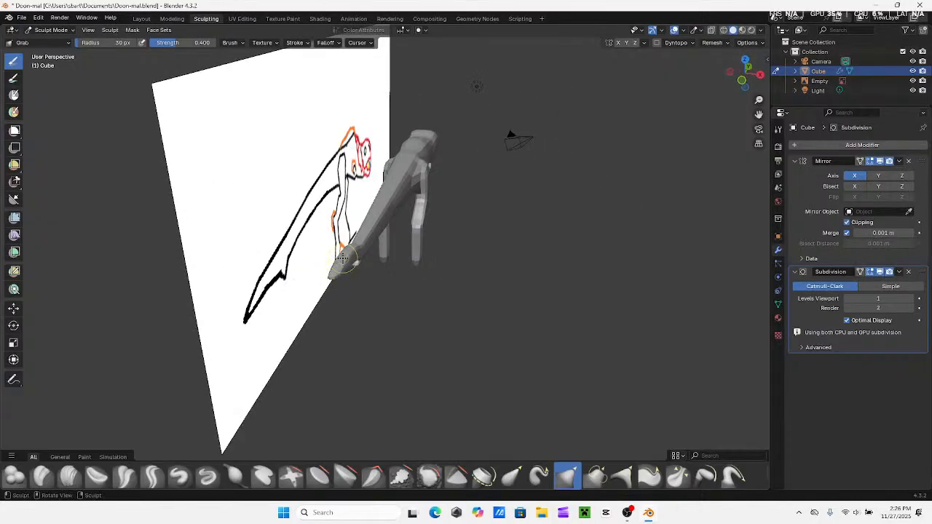
middle_click_drag(340, 263, 212, 97)
left_click(51, 30)
left_click(50, 52)
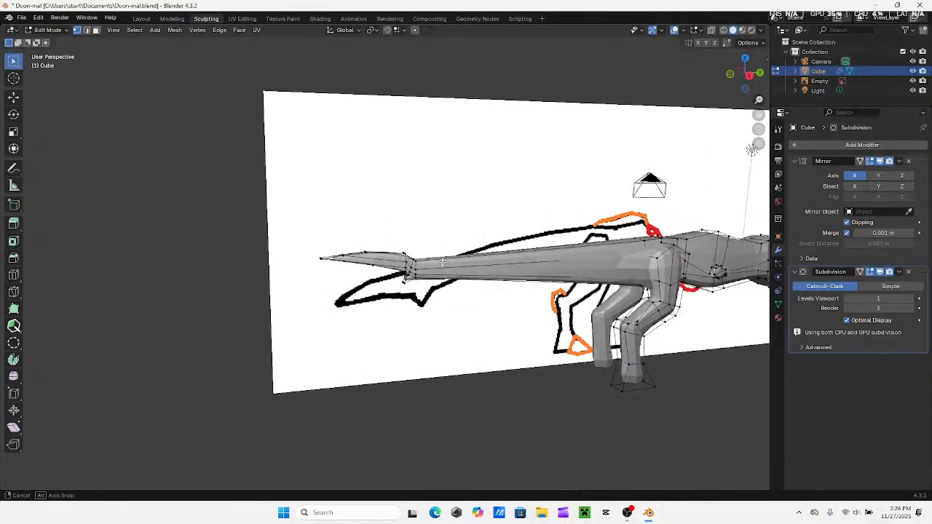
middle_click_drag(466, 248, 452, 233)
left_click(752, 77)
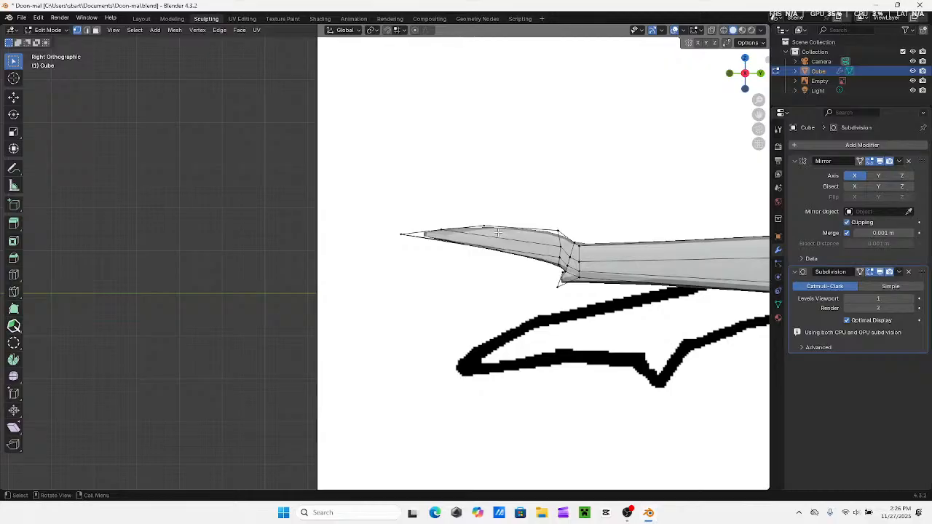
Examine the tail, leg and foot geometry against the reference drawing from the right side and at an angle
middle_click_drag(617, 258, 322, 235, "shift")
middle_click_drag(565, 251, 258, 240, "shift")
scroll(255, 238, "down", 4)
middle_click_drag(226, 212, 313, 213, "shift")
middle_click_drag(477, 263, 473, 266, "shift")
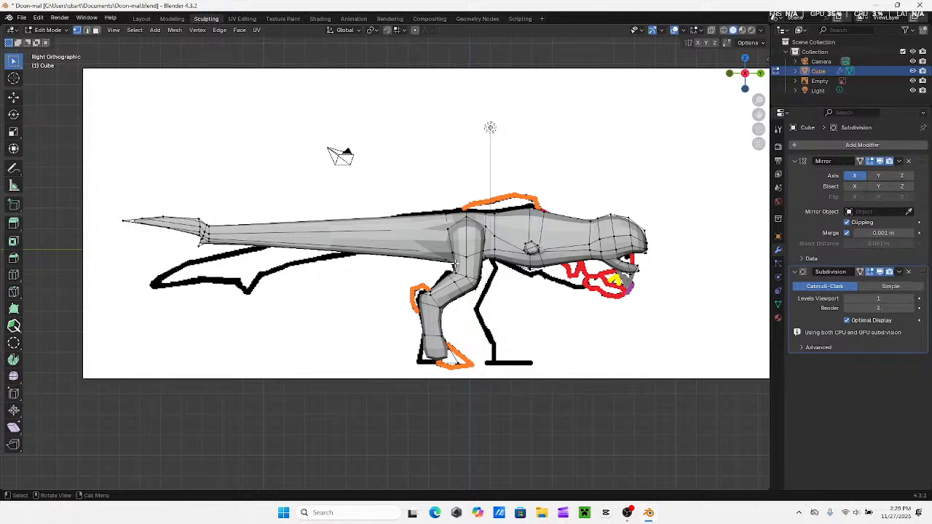
middle_click_drag(407, 315, 575, 337, "shift")
scroll(502, 315, "up", 2)
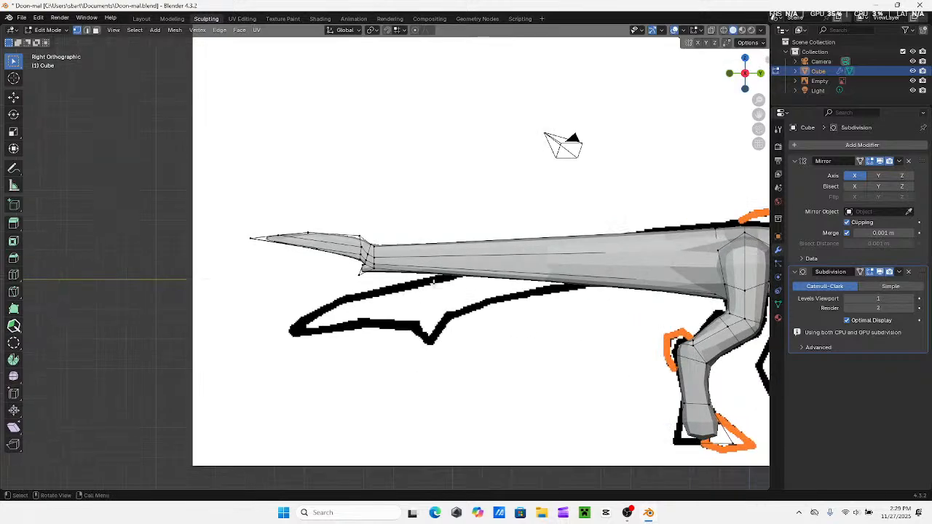
mouse_move(421, 288)
middle_mouse_down("shift")
mouse_move(523, 273)
mouse_move(266, 236)
middle_mouse_up("shift")
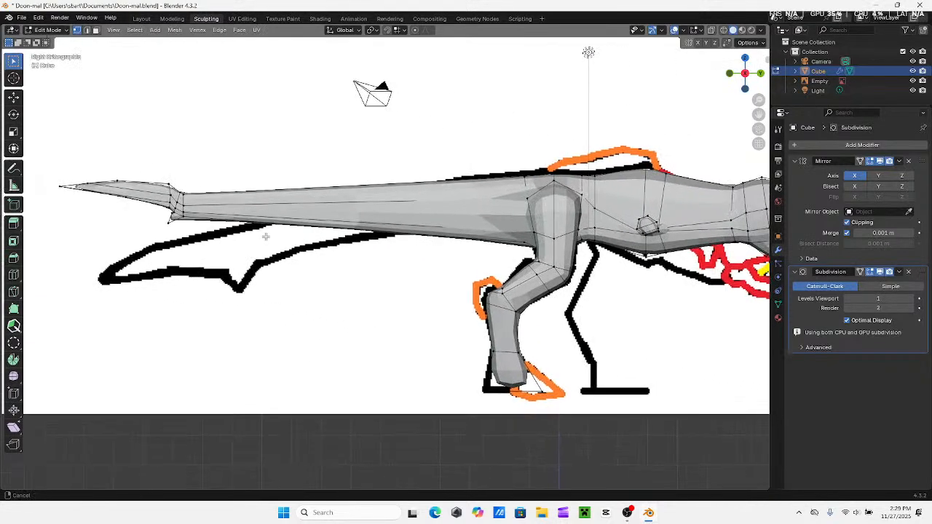
middle_click_drag(546, 273, 177, 216, "shift")
scroll(218, 226, "down", 2)
middle_click_drag(255, 238, 454, 208, "shift")
scroll(374, 269, "up", 1)
scroll(454, 208, "up", 1)
mouse_move(364, 180)
middle_mouse_down("shift")
mouse_move(306, 144)
mouse_move(360, 182)
mouse_move(389, 139)
mouse_move(397, 203)
middle_mouse_up("shift")
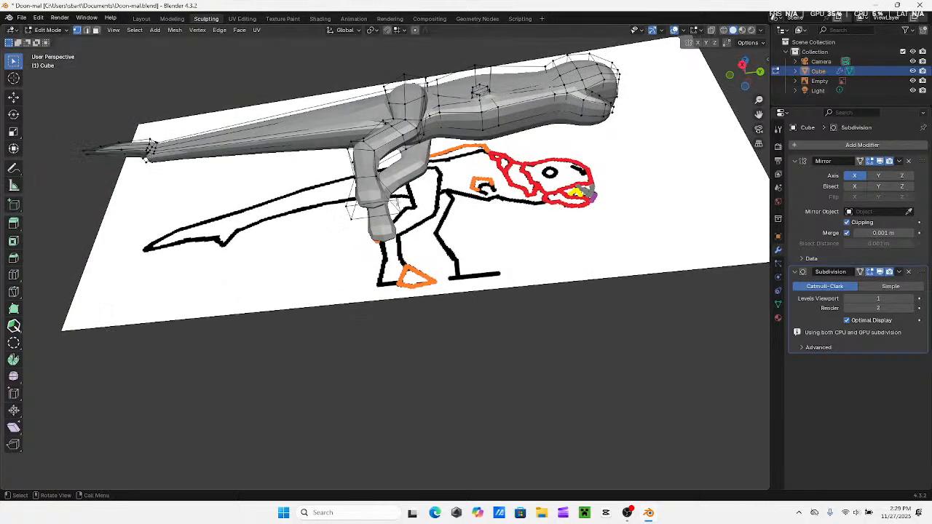
Extrude the bottom of the dinosaur's foot down to the reference drawing's ground line
left_click(349, 212, "alt")
left_click(742, 64)
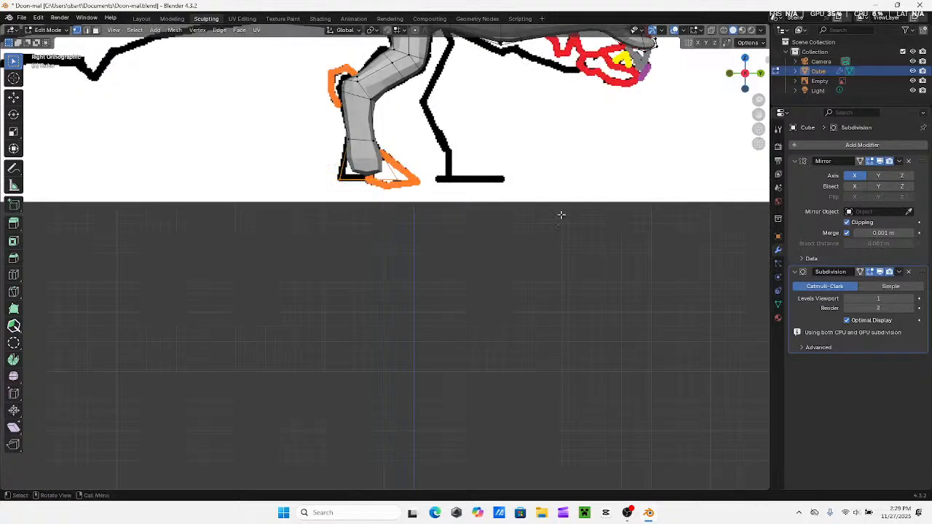
key("g")
key("z")
key("z")
left_click(474, 181)
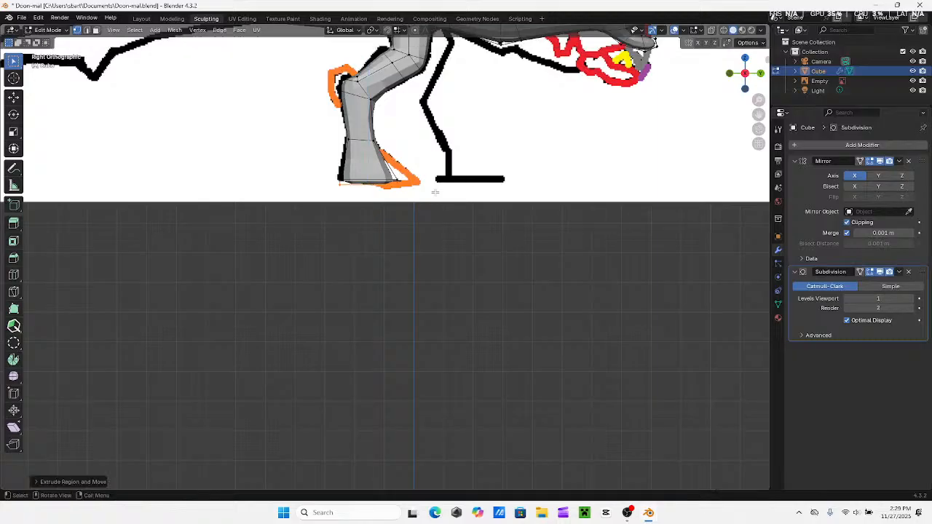
With X-ray display on, try widening the foot's sole by moving its heel vertices backward and its toe vertices forward
middle_click_drag(359, 205, 416, 216, "shift")
left_click(399, 193, "alt")
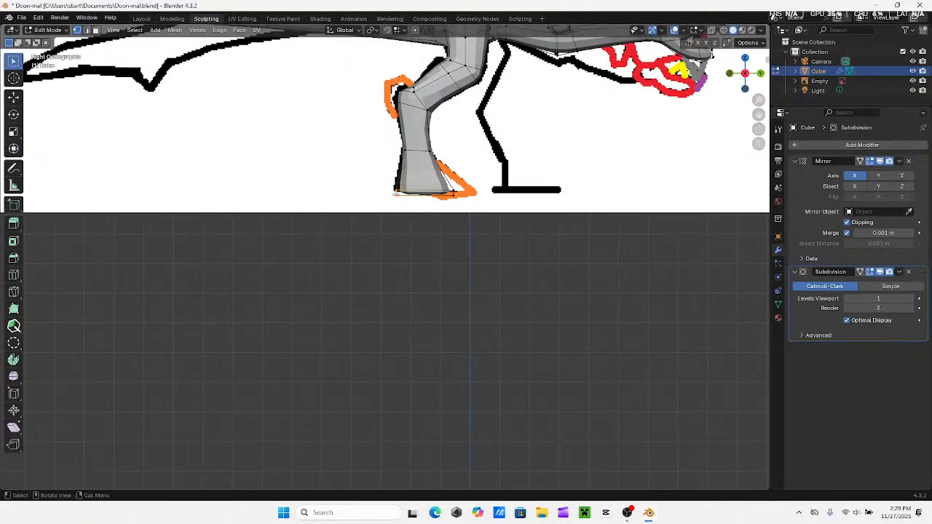
middle_click_drag(369, 171, 462, 262)
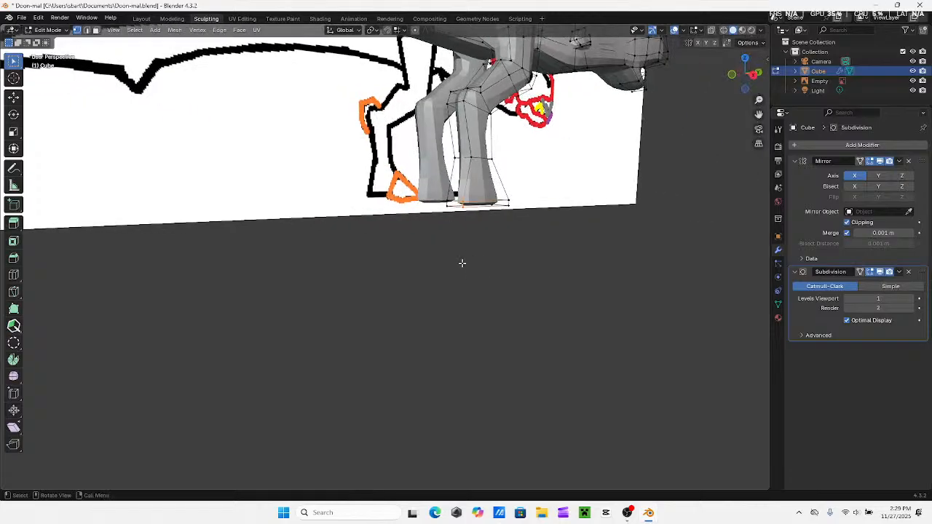
left_click(757, 73)
left_click(712, 30)
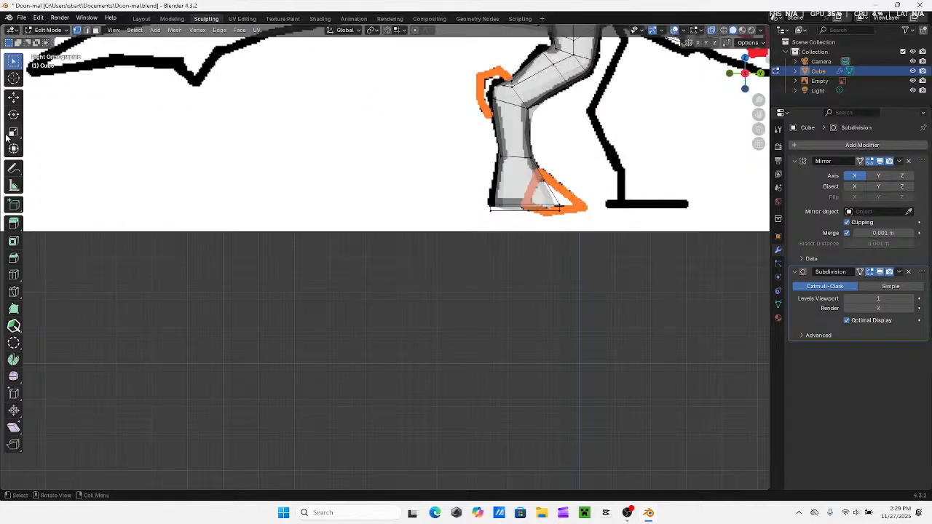
left_click(13, 97)
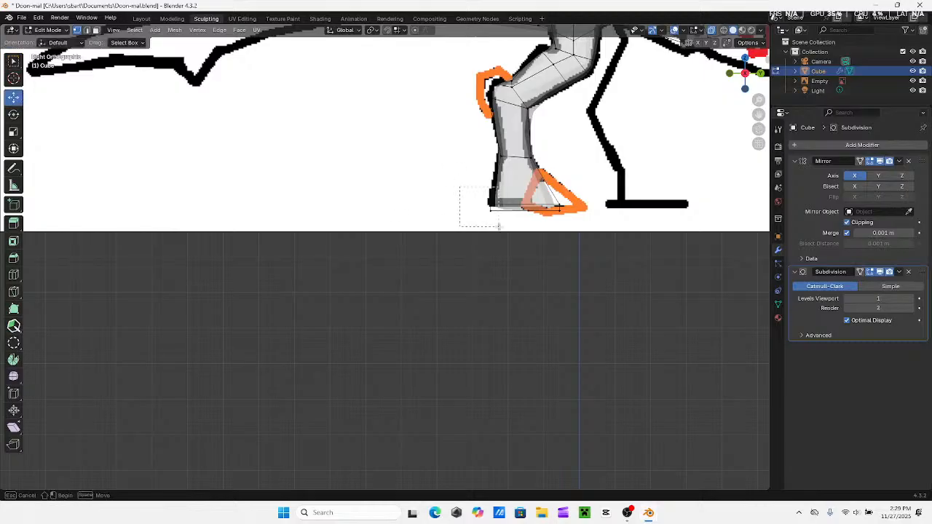
left_click(492, 205)
left_click_drag(492, 205, 482, 206)
left_click_drag(574, 197, 600, 210)
left_click(558, 255)
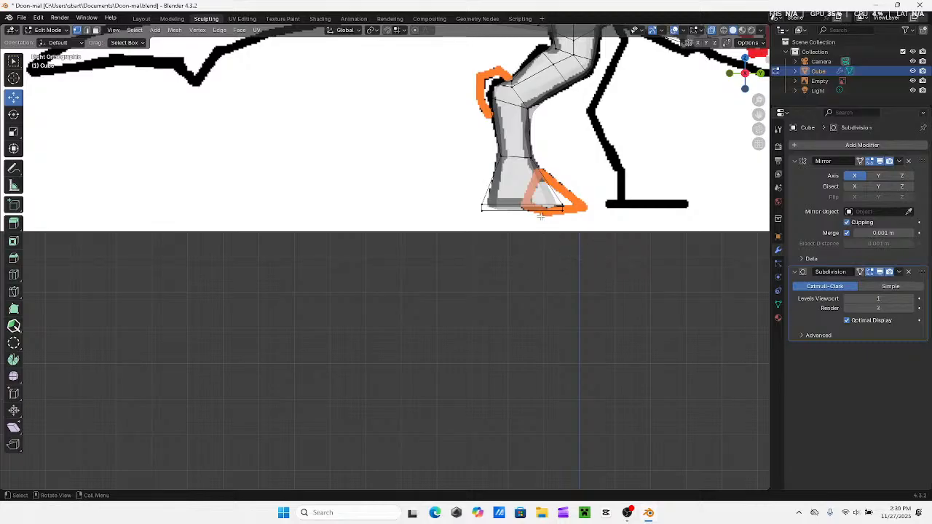
Try pulling the vertices at the back of the leg joint out toward the orange outline of the reference
scroll(472, 222, "up", 3)
middle_click_drag(488, 251, 684, 131)
left_click(744, 73)
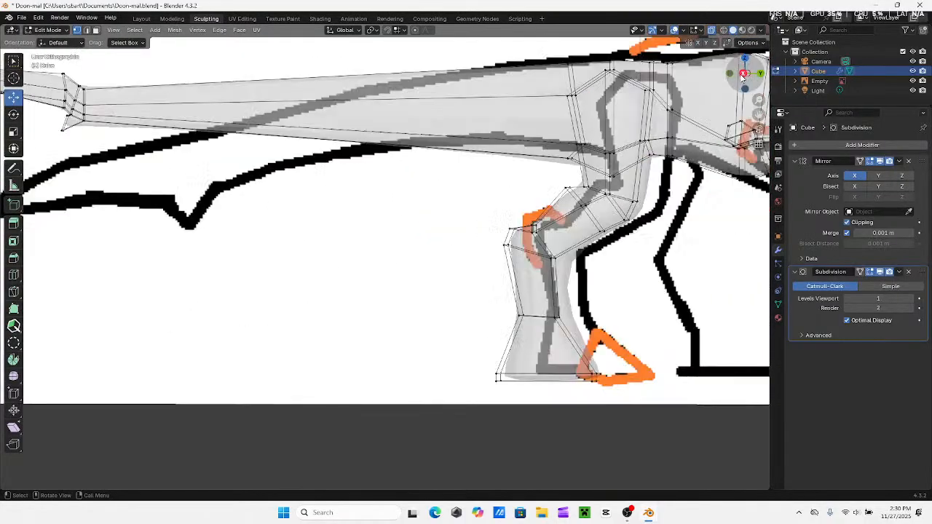
scroll(437, 217, "up", 6)
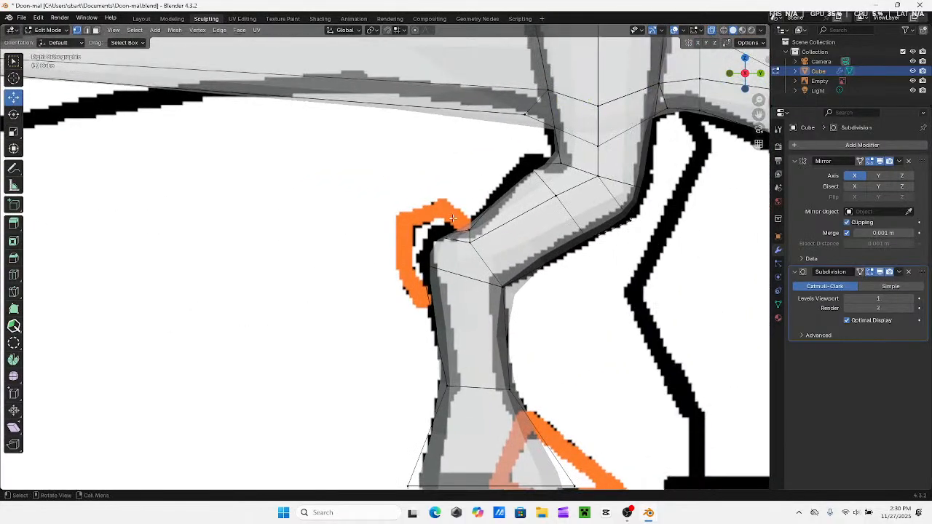
left_click_drag(453, 218, 481, 236)
middle_click_drag(468, 194, 495, 204, "shift")
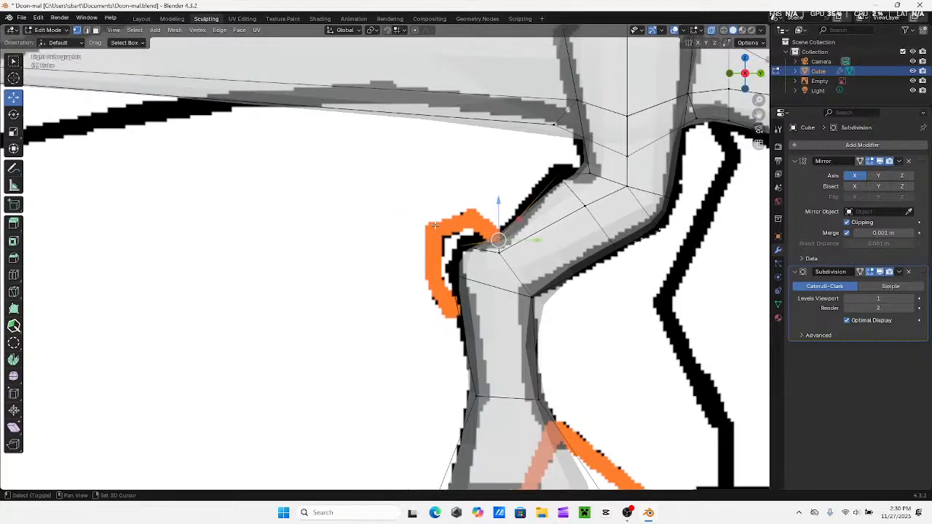
left_click_drag(492, 248, 466, 249)
left_click_drag(437, 221, 512, 245)
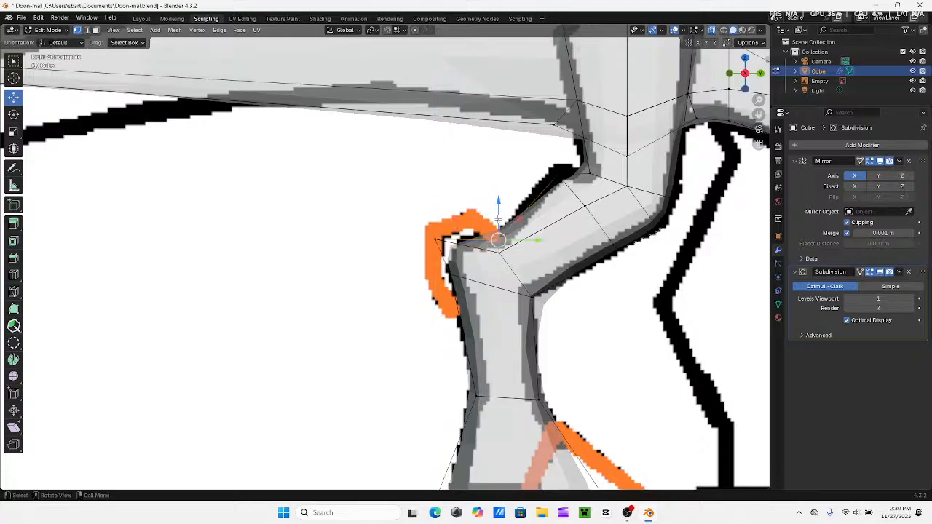
left_click_drag(497, 207, 493, 203)
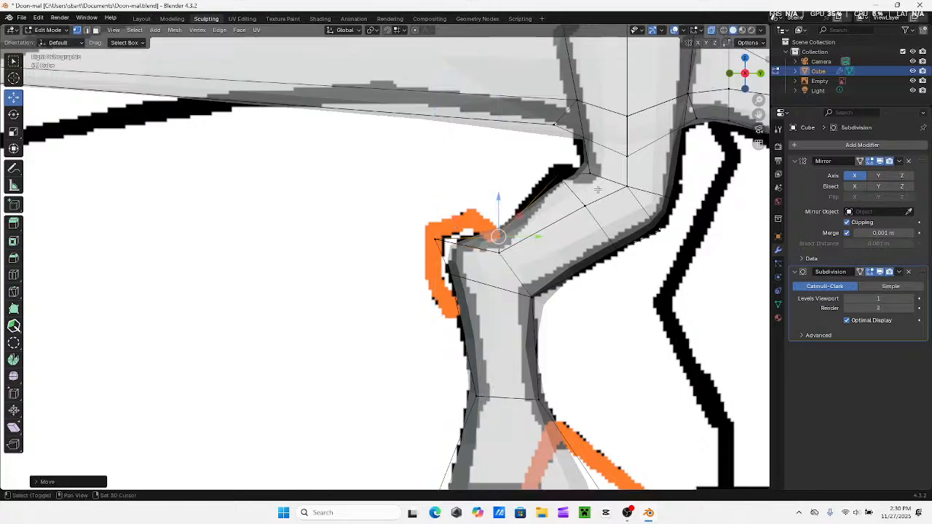
Undo the vertex moves at the back of the leg joint
key("KP_Decimal")
left_click_drag(391, 191, 460, 211)
key("ctrl+z")
key("ctrl+z")
key("ctrl+z")
key("ctrl+z")
key("ctrl+z")
key("ctrl+z")
key("ctrl+z")
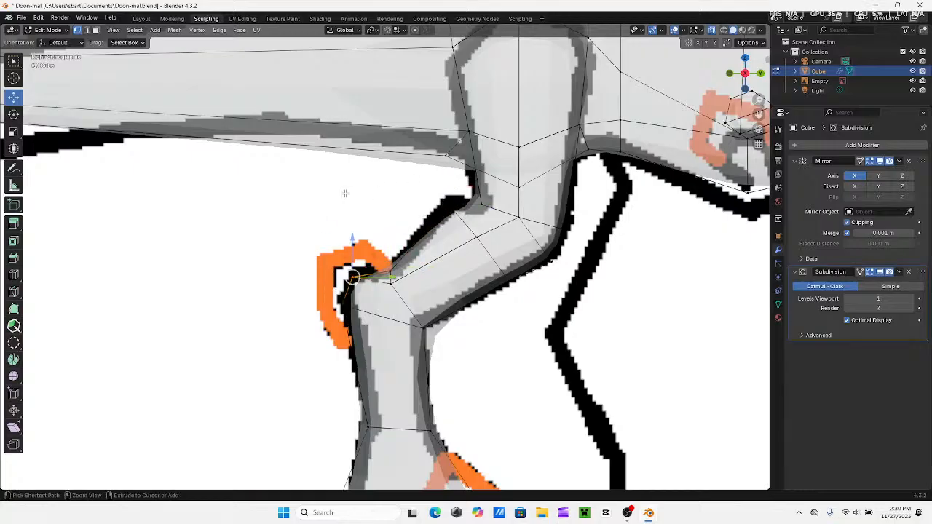
Undo the heel and toe moves while keeping the extruded sole of the foot
left_click(33, 30)
scroll(405, 208, "down", 4)
key("ctrl+z")
key("ctrl+z")
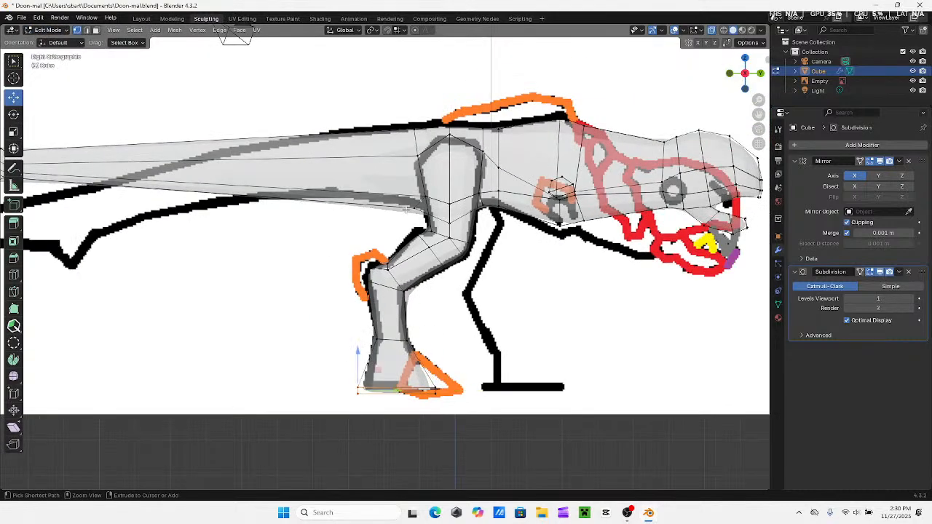
key("ctrl+z")
key("ctrl+z")
key("ctrl+z")
key("ctrl+z")
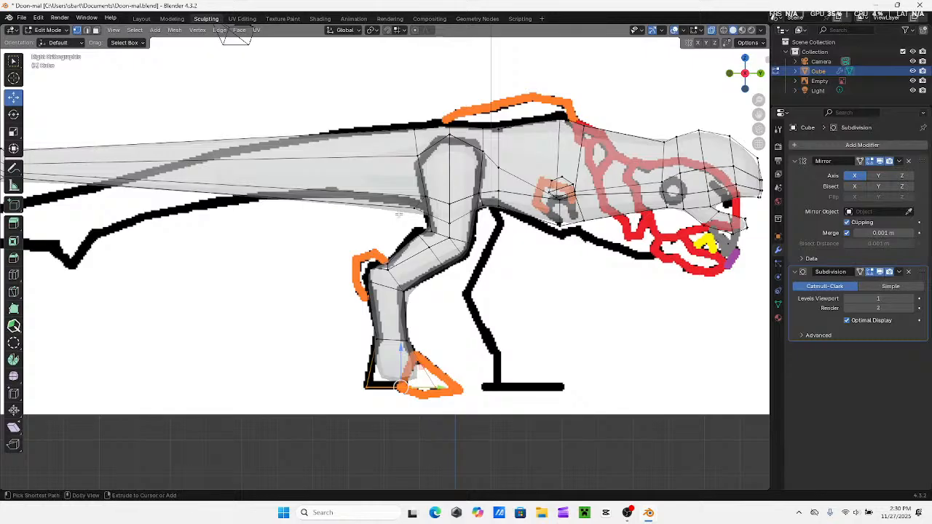
key("ctrl+z")
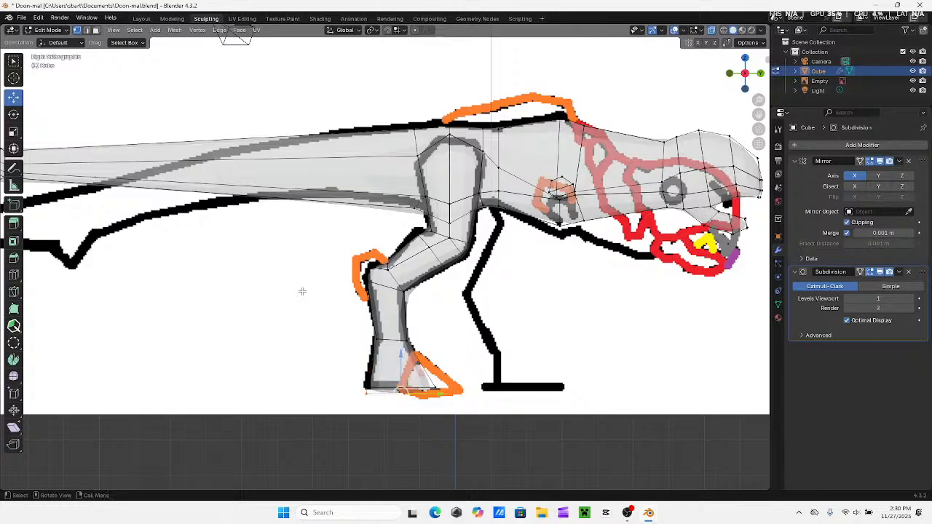
Switch the dinosaur to Sculpt Mode, check the leg and foot against the reference, and turn off X-ray display
middle_click_drag(325, 308, 410, 267, "shift")
left_click(47, 30)
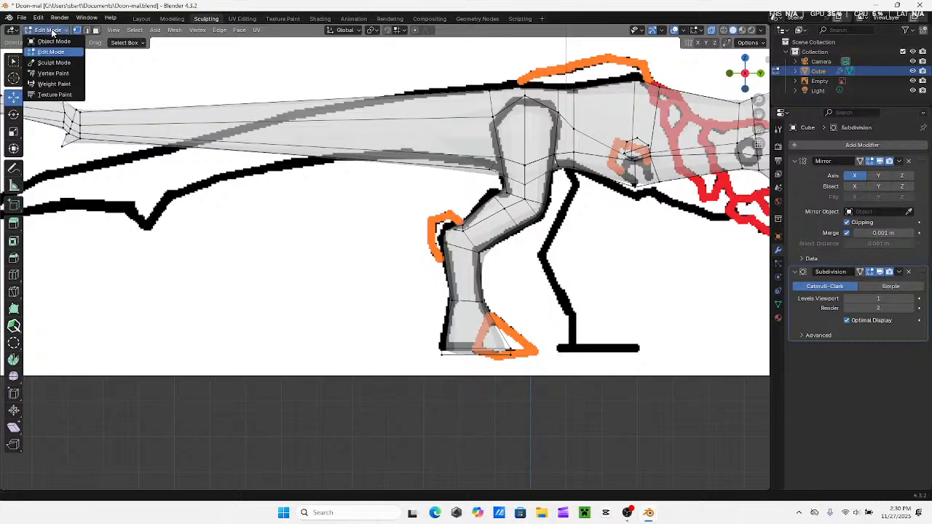
left_click(48, 64)
scroll(575, 335, "up", 1)
mouse_move(565, 353)
middle_mouse_down("shift")
mouse_move(473, 337)
mouse_move(421, 312)
middle_mouse_up("shift")
scroll(415, 312, "up", 1)
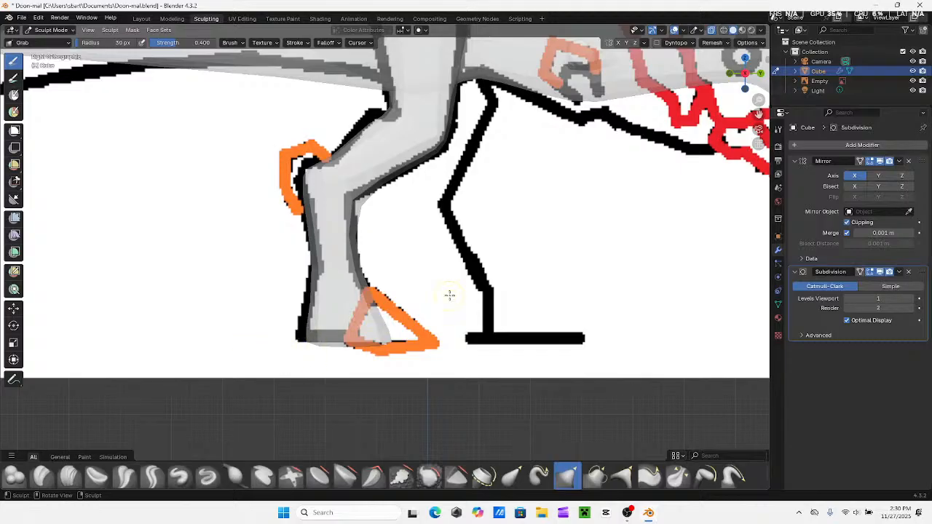
scroll(449, 295, "down", 3)
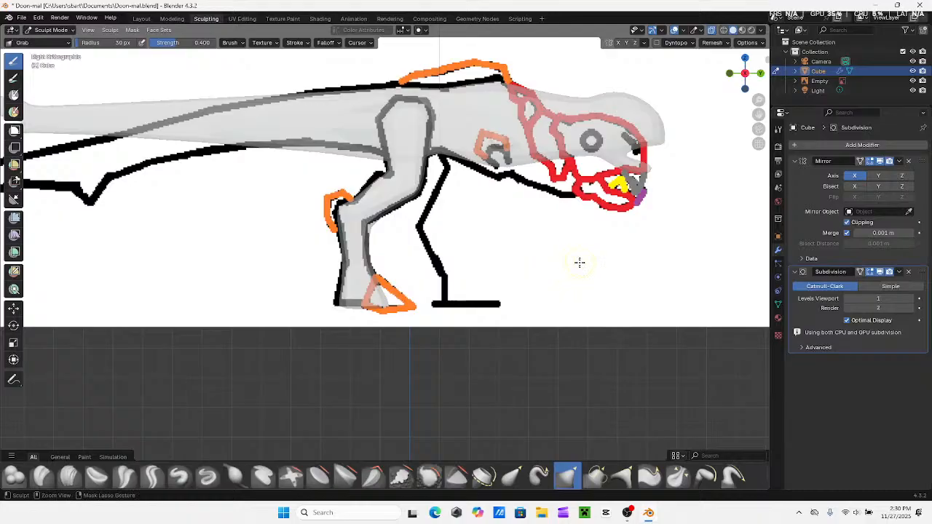
mouse_move(579, 262)
middle_mouse_down()
mouse_move(484, 276)
mouse_move(504, 249)
mouse_move(492, 213)
middle_mouse_up()
left_click(710, 32)
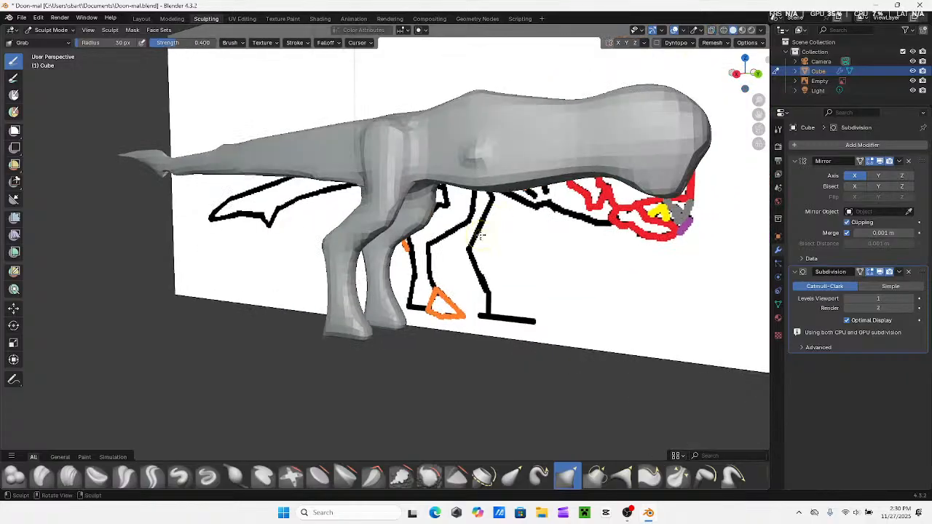
Try voxel remeshing the dinosaur with a changed voxel size and undo it
key("r")
left_click(516, 245)
key("ctrl+r")
mouse_move(454, 250)
middle_mouse_down()
mouse_move(433, 252)
mouse_move(454, 252)
middle_mouse_up()
key("ctrl+z")
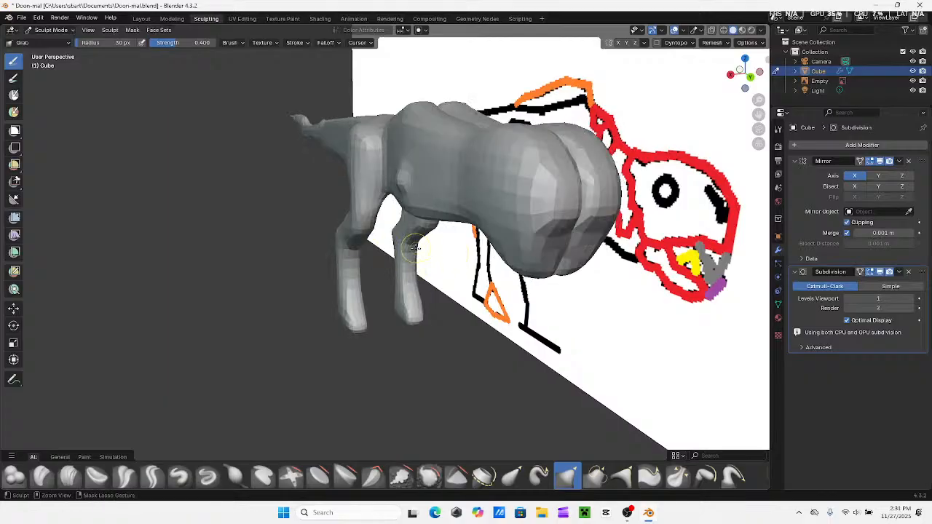
middle_click_drag(406, 251, 469, 241)
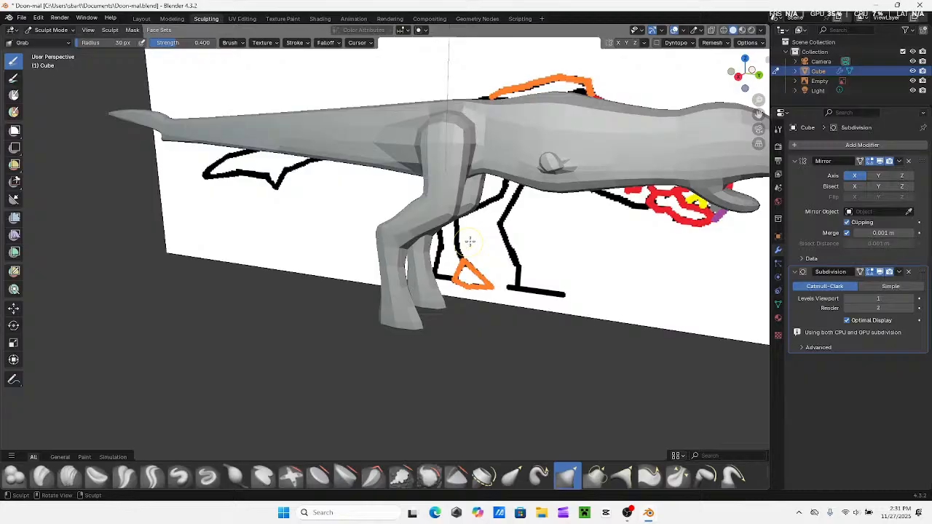
Switch the dinosaur to Object Mode and select the reference image instead
left_click(737, 77)
mouse_move(504, 186)
middle_mouse_down("shift")
mouse_move(288, 261)
mouse_move(332, 248)
mouse_move(303, 263)
middle_mouse_up("shift")
scroll(284, 260, "down", 2)
left_click(56, 30)
left_click(54, 42)
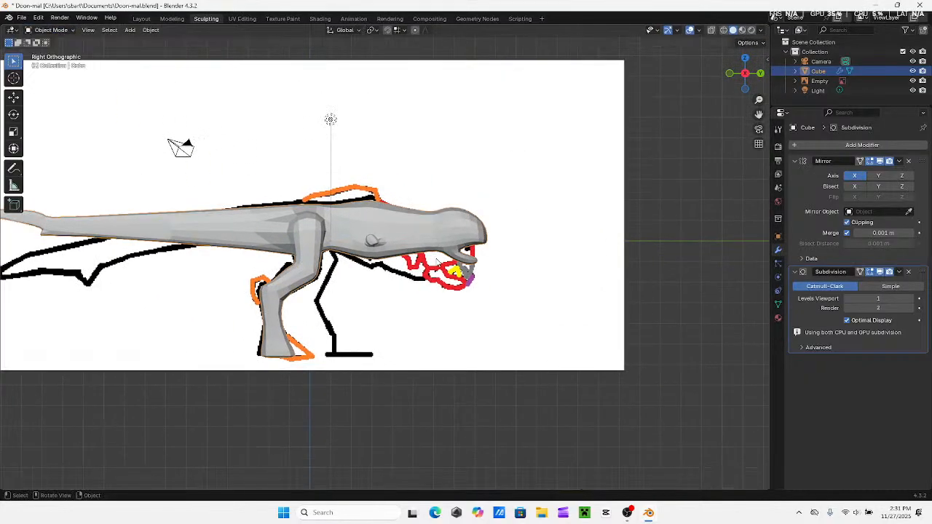
left_click(430, 182)
middle_click_drag(187, 175, 262, 203)
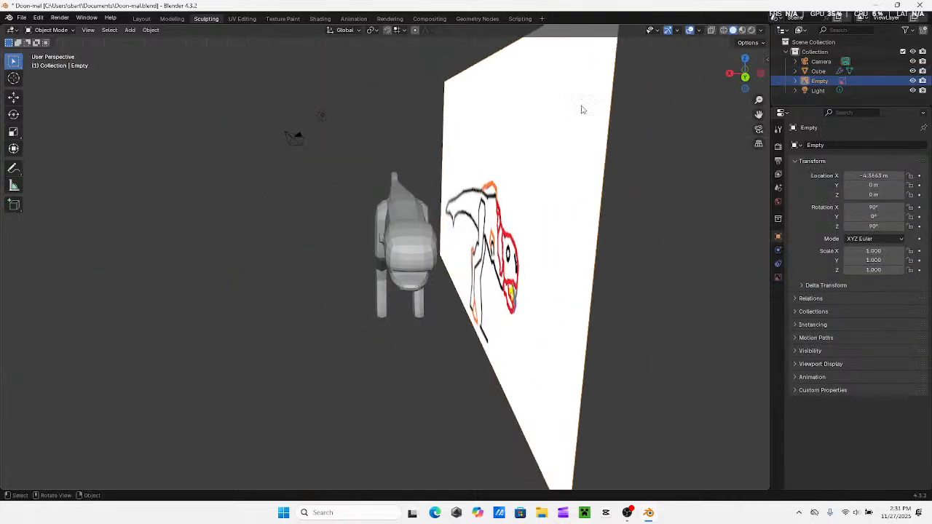
Add a new cube mesh to the scene and view it from the right side
left_click(129, 30)
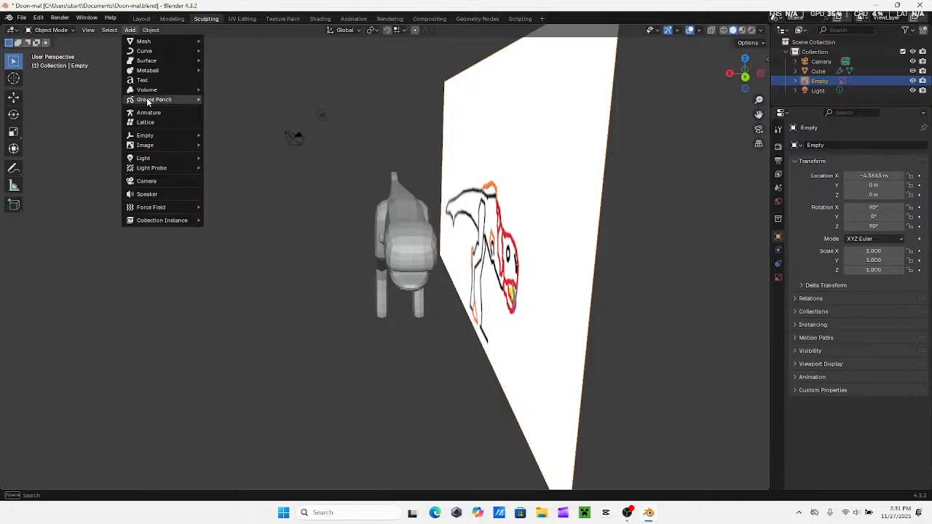
mouse_move(135, 41)
left_click(222, 50)
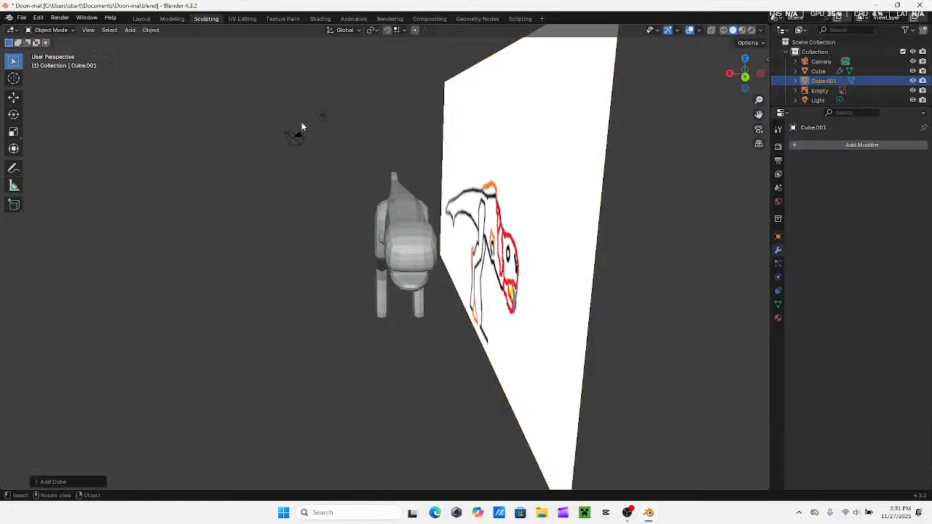
left_click_drag(744, 72, 742, 88)
left_click(749, 78)
scroll(241, 179, "down", 2)
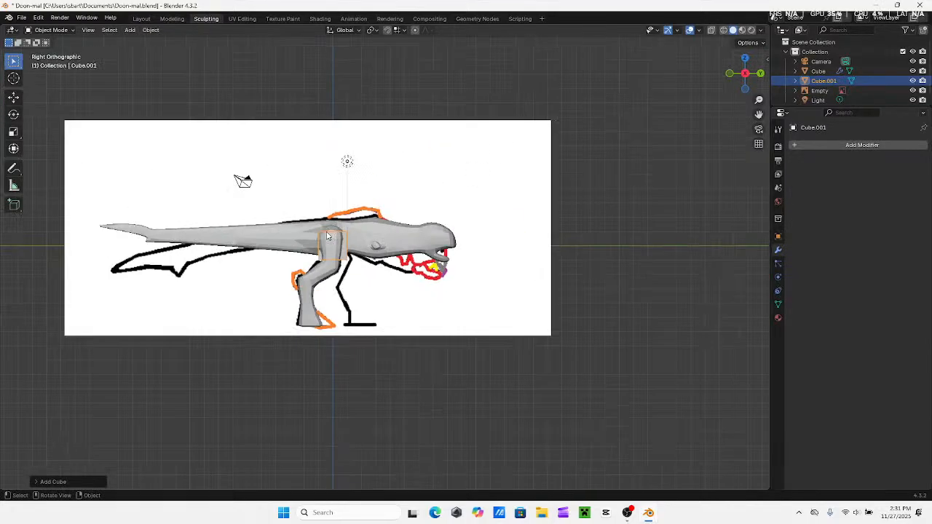
scroll(389, 222, "up", 4)
Switch to the Layout workspace and move the new cube forward and up onto the dinosaur's head
left_click(51, 29)
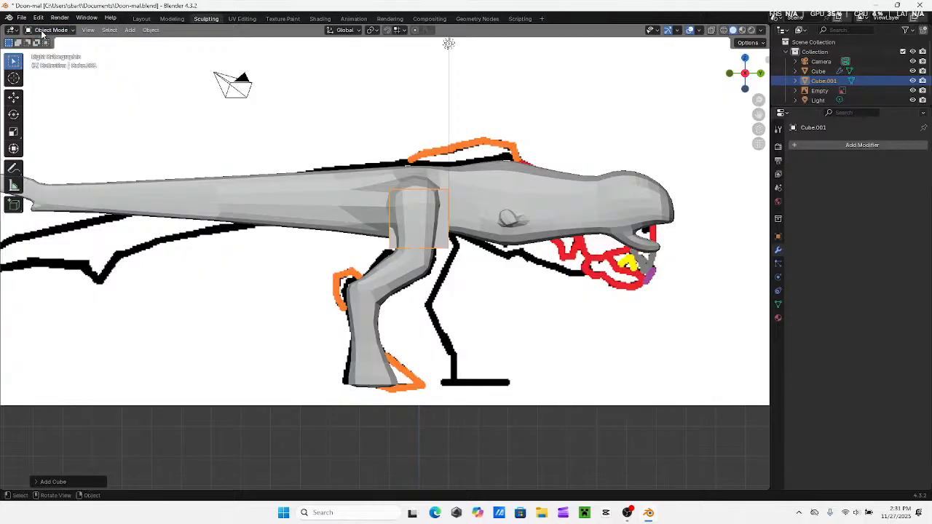
left_click(141, 19)
middle_click_drag(599, 165, 446, 166, "shift")
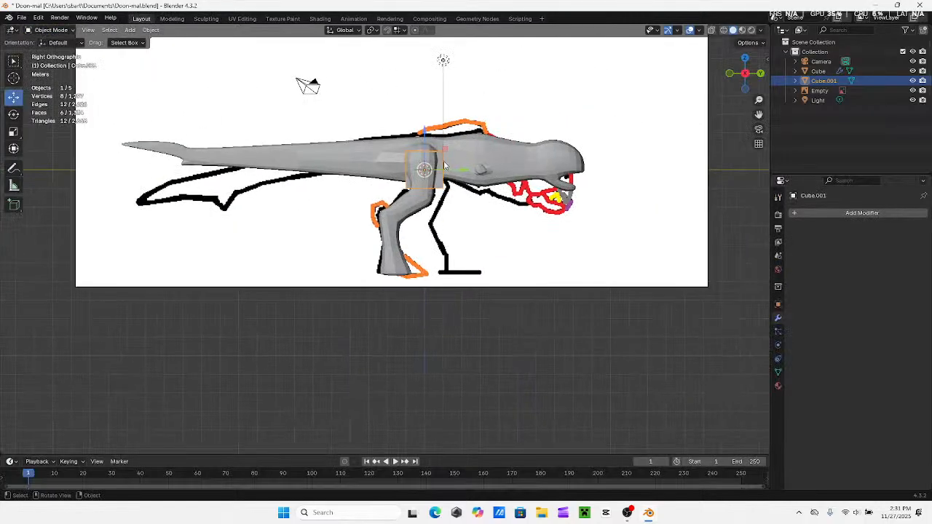
left_click_drag(426, 145, 584, 164)
scroll(495, 282, "up", 1)
middle_click_drag(578, 161, 441, 214, "shift")
scroll(496, 285, "up", 1)
left_click_drag(422, 170, 420, 181)
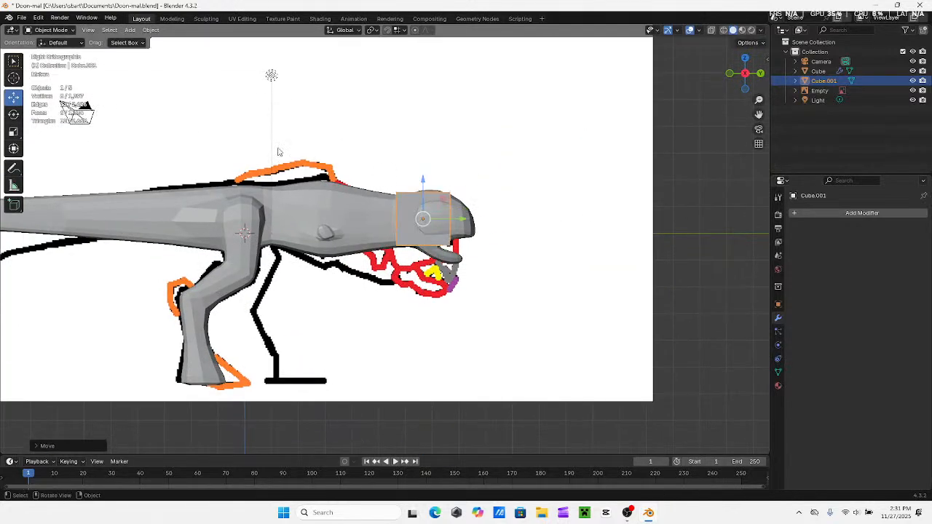
In Edit Mode, add a centred lengthwise loop cut to the head cube and show it in X-ray from the back
left_click(45, 31)
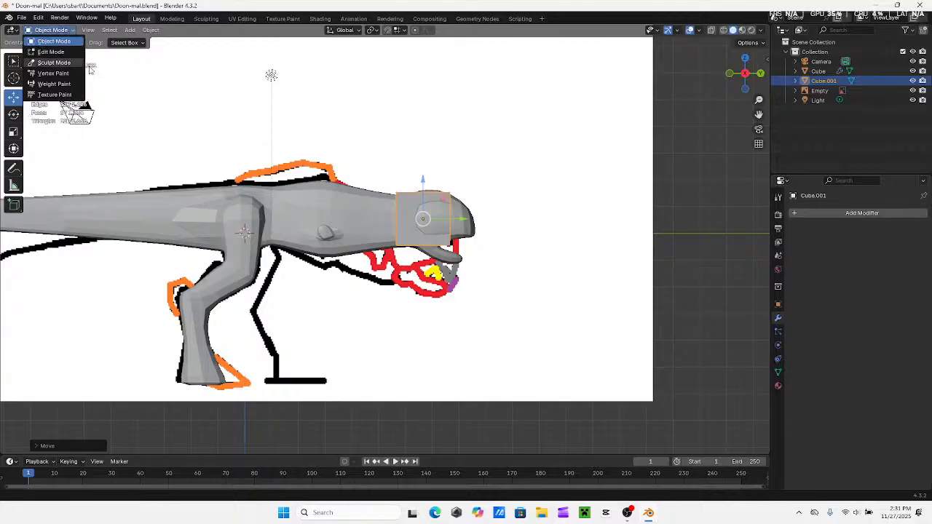
left_click(48, 52)
middle_click_drag(357, 160, 378, 109)
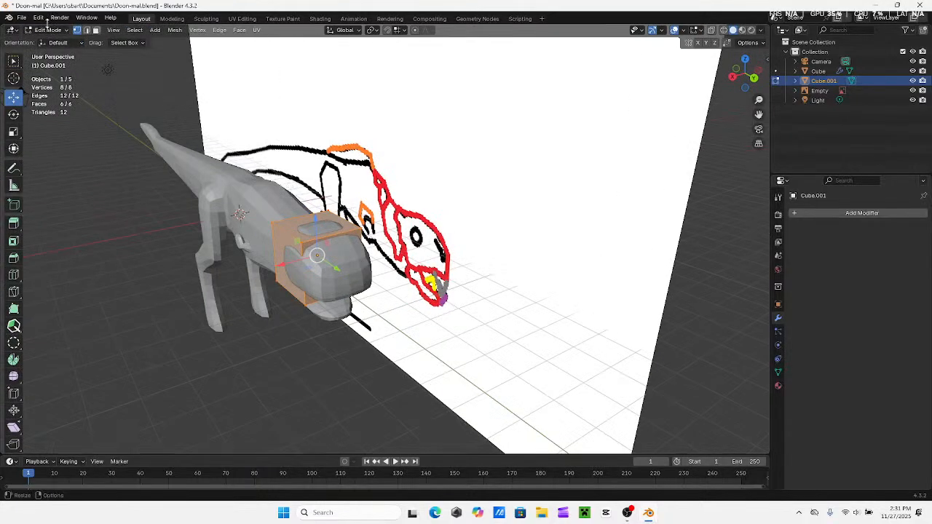
left_click(14, 275)
left_click(318, 251)
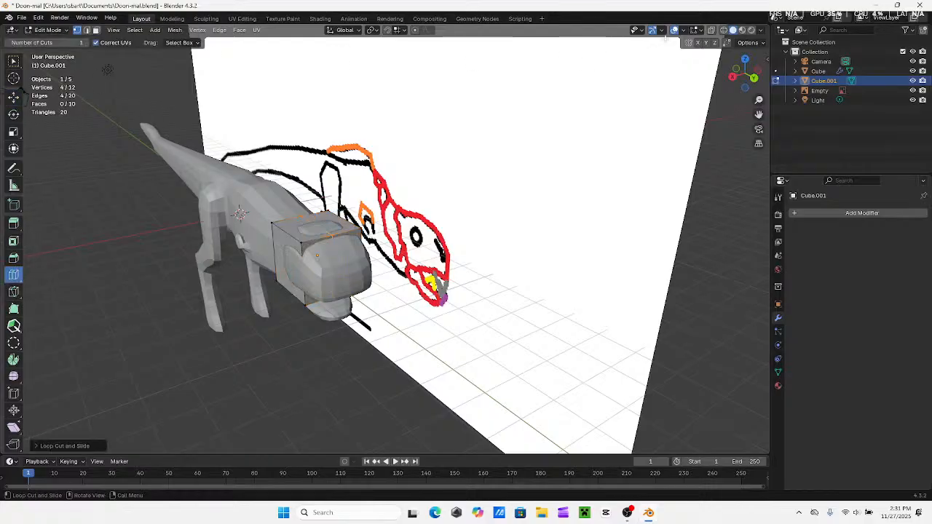
left_click(711, 30)
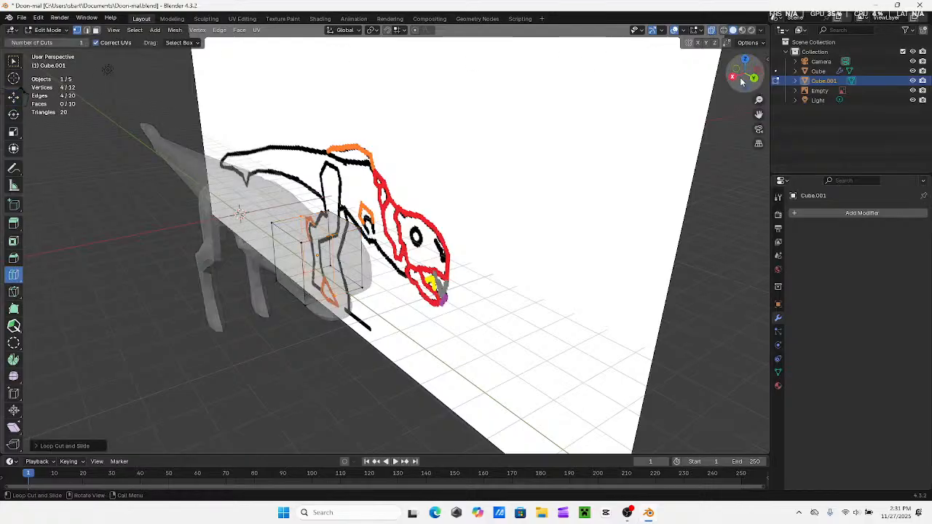
left_click(753, 80)
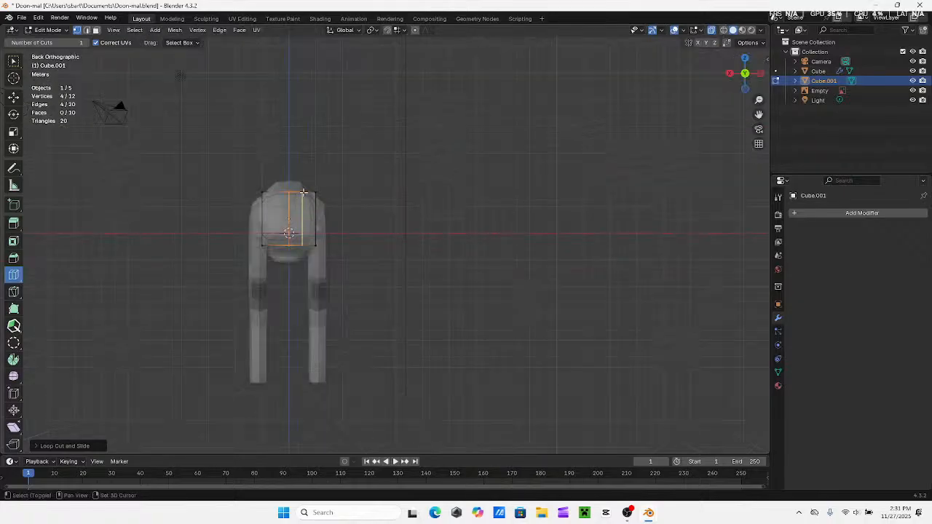
Select the vertices on one side of the head cube's centre loop cut
middle_click_drag(303, 193, 360, 197, "shift")
left_click(15, 61)
left_click_drag(386, 167, 358, 284)
Try to dissolve the selected vertices on one side of the head cube, with X-ray off
right_click(393, 281)
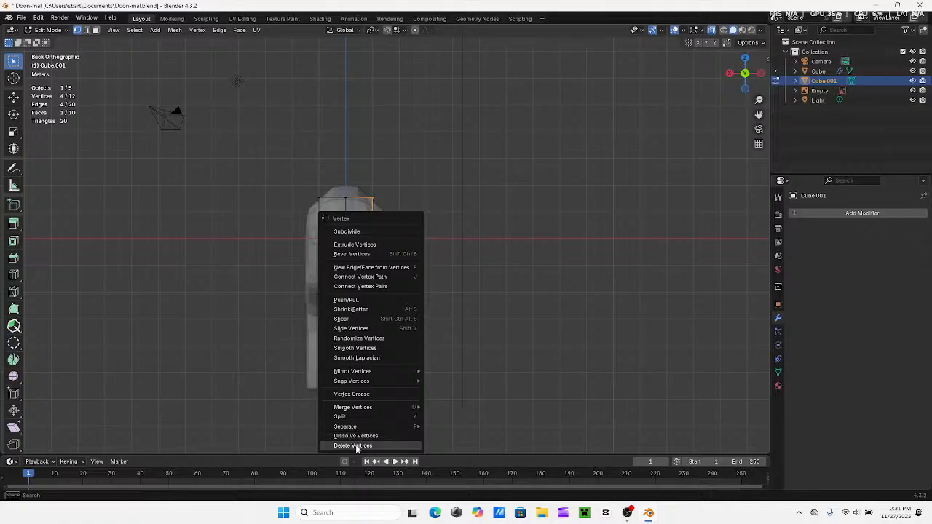
left_click(355, 436)
mouse_move(355, 436)
middle_mouse_down()
mouse_move(370, 305)
mouse_move(397, 343)
middle_mouse_up()
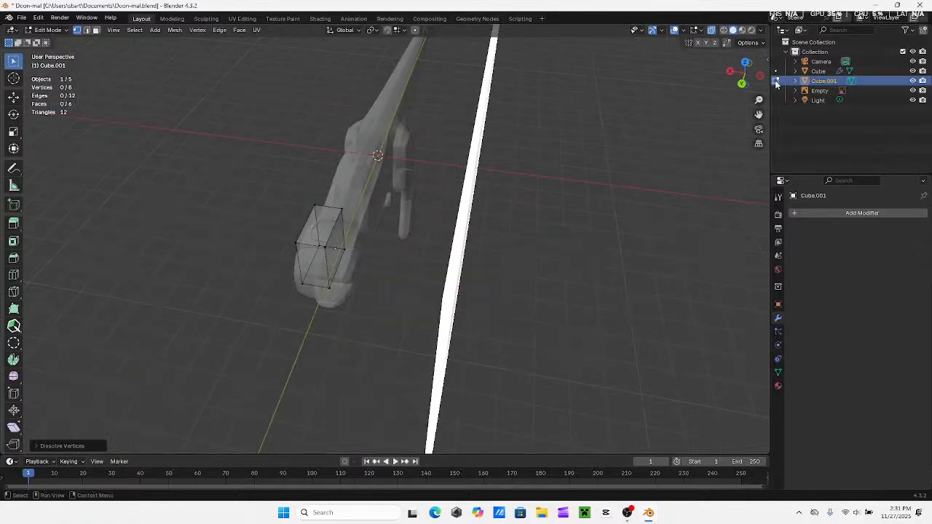
left_click(713, 32)
mouse_move(364, 213)
middle_mouse_down()
mouse_move(319, 214)
mouse_move(372, 218)
middle_mouse_up()
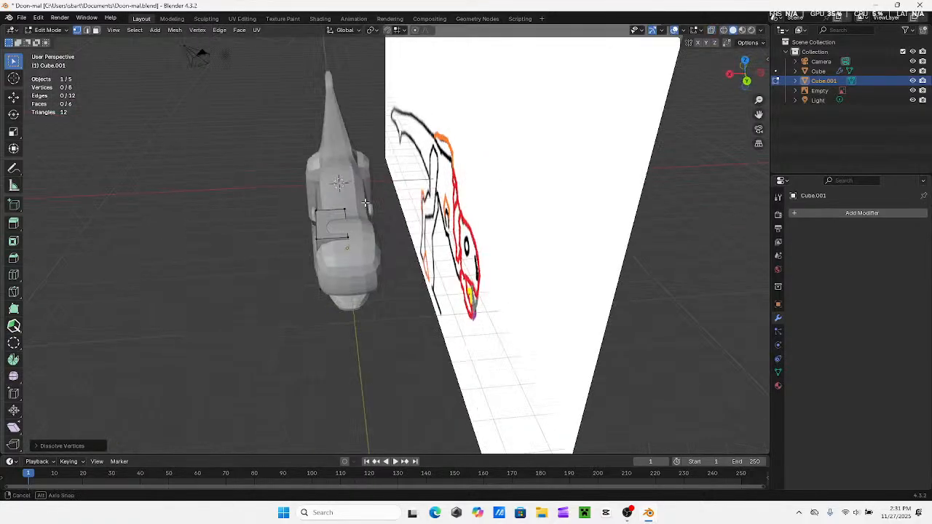
scroll(335, 219, "up", 4)
middle_click_drag(313, 219, 282, 215)
key("ctrl+z")
Delete the selected vertices so only one half of the head cube remains
middle_click_drag(360, 192, 377, 199)
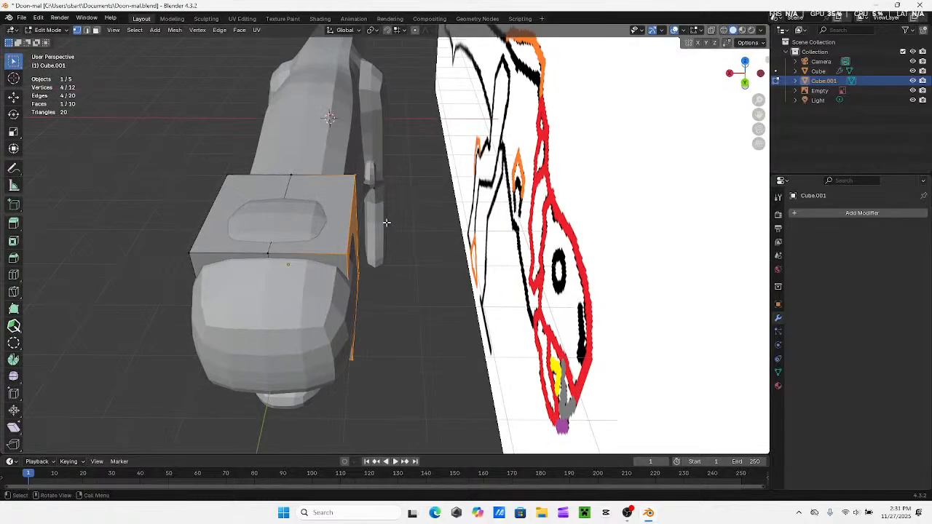
right_click(375, 222)
left_click(374, 250)
Add a Mirror modifier on the X axis to the head cube and enable Clipping
mouse_move(368, 243)
middle_mouse_down()
mouse_move(393, 114)
mouse_move(547, 207)
middle_mouse_up()
left_click(842, 214)
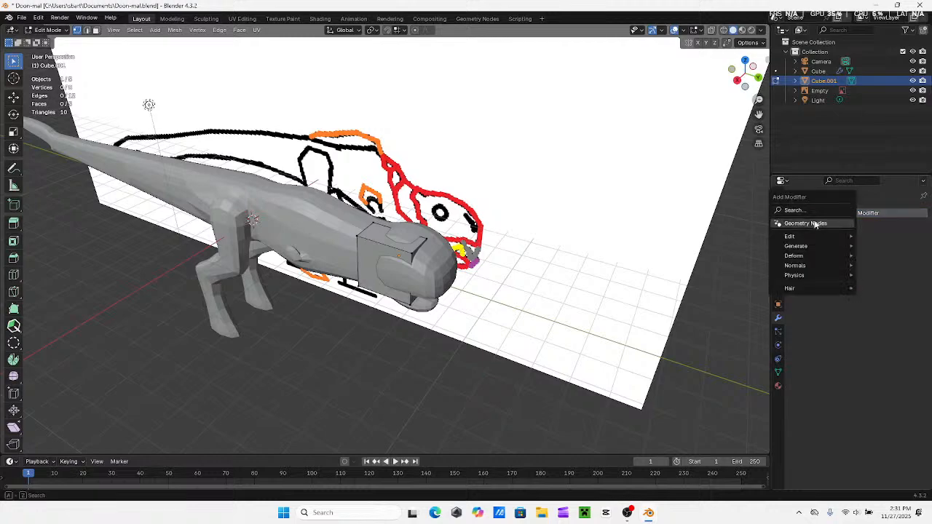
left_click(810, 212)
left_click(766, 229)
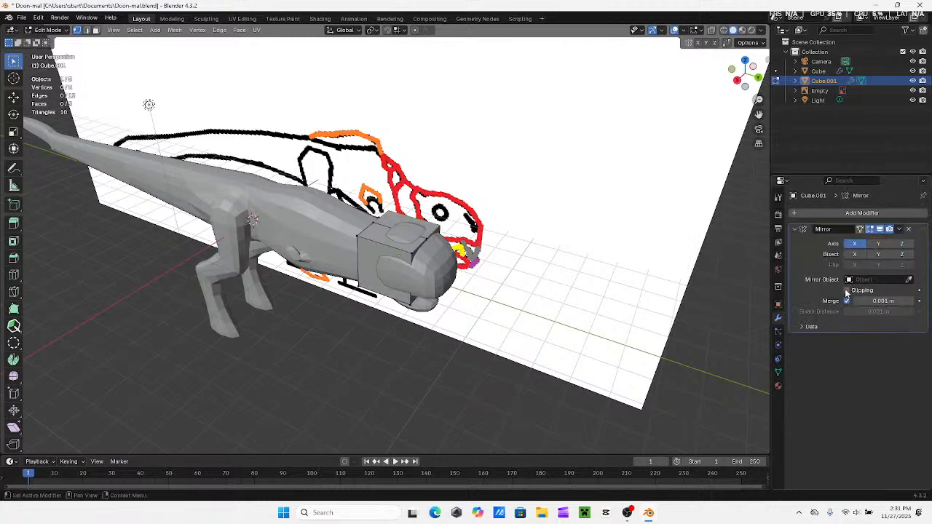
In the right side view with X-ray on, select the entire head cube mesh and move it slightly forward
middle_click_drag(514, 205, 504, 236)
middle_click_drag(289, 205, 357, 207)
left_click(739, 77)
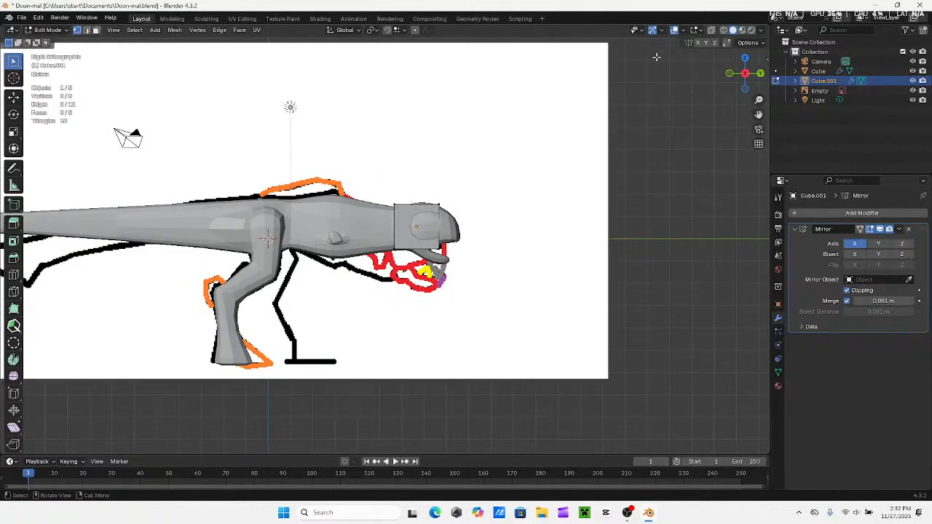
left_click(713, 29)
scroll(495, 152, "up", 4)
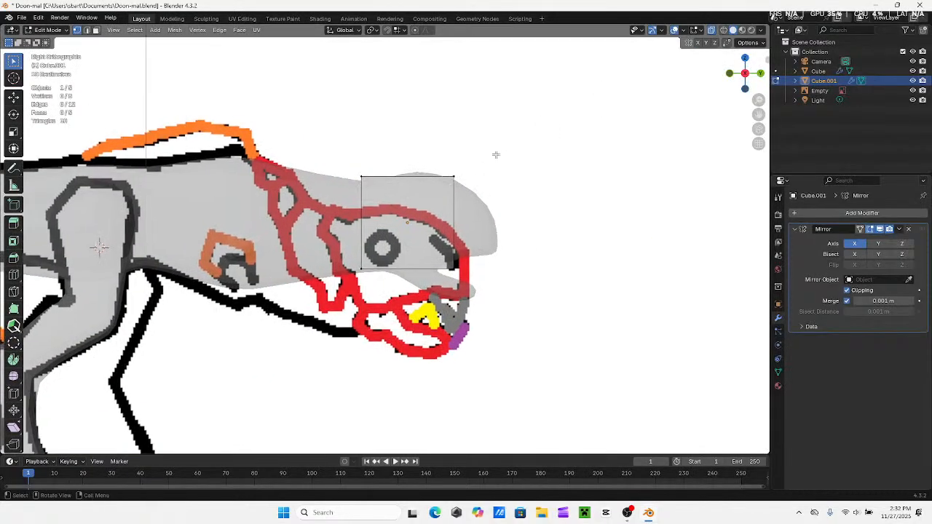
left_click_drag(514, 139, 351, 316)
scroll(348, 313, "down", 3)
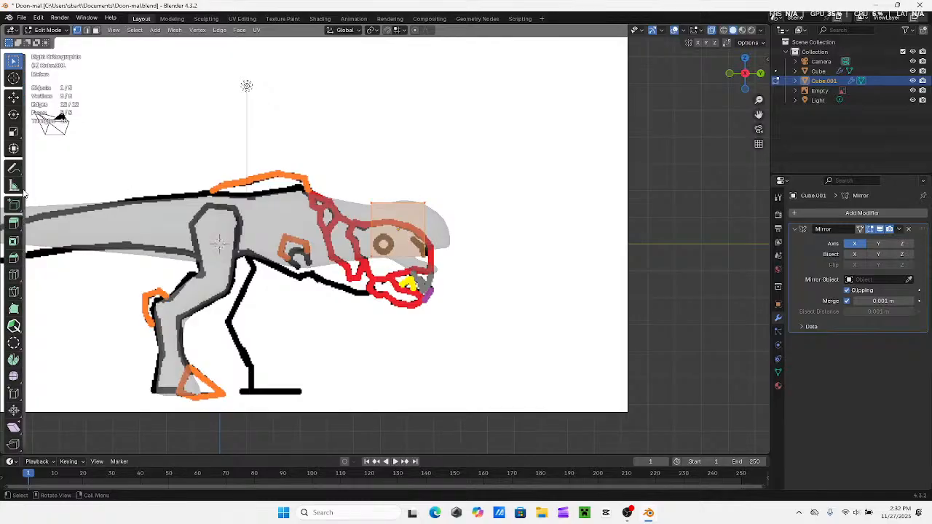
left_click(13, 98)
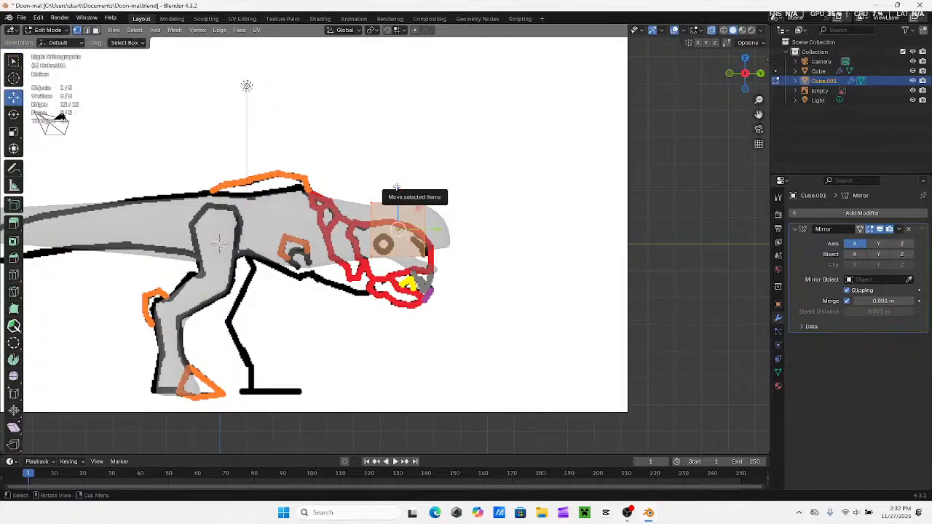
left_click_drag(435, 231, 442, 228)
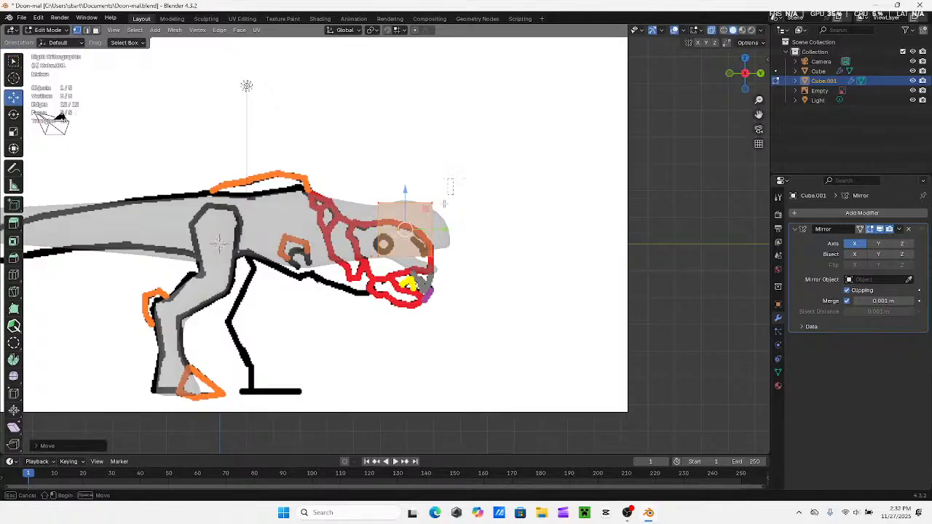
Make the head cube thin from front to back by moving its front vertices backward
left_click_drag(449, 182, 425, 274)
left_click_drag(469, 232, 381, 255)
In Object Mode, move the dinosaur and the head cube together down and back until the head fits the reference drawing's head outline
scroll(549, 297, "down", 3)
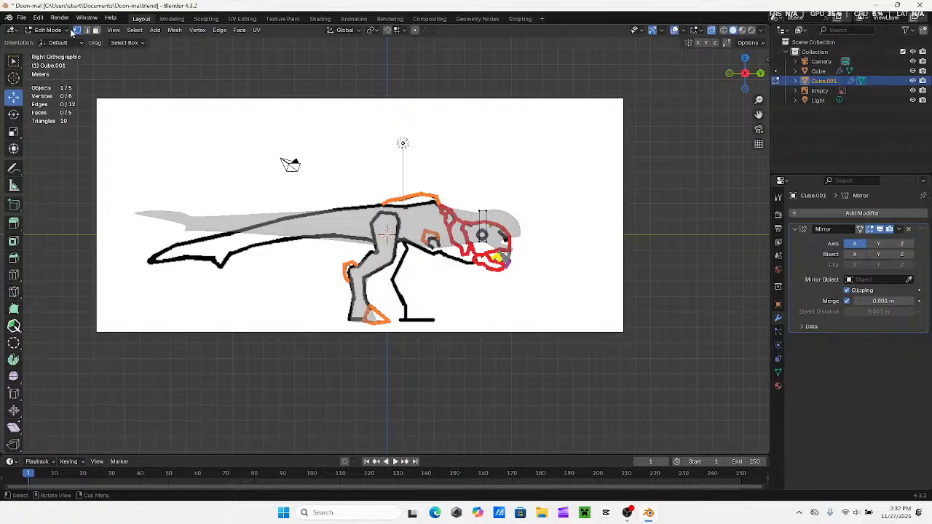
left_click(70, 31)
left_click(51, 46)
scroll(375, 238, "down", 2)
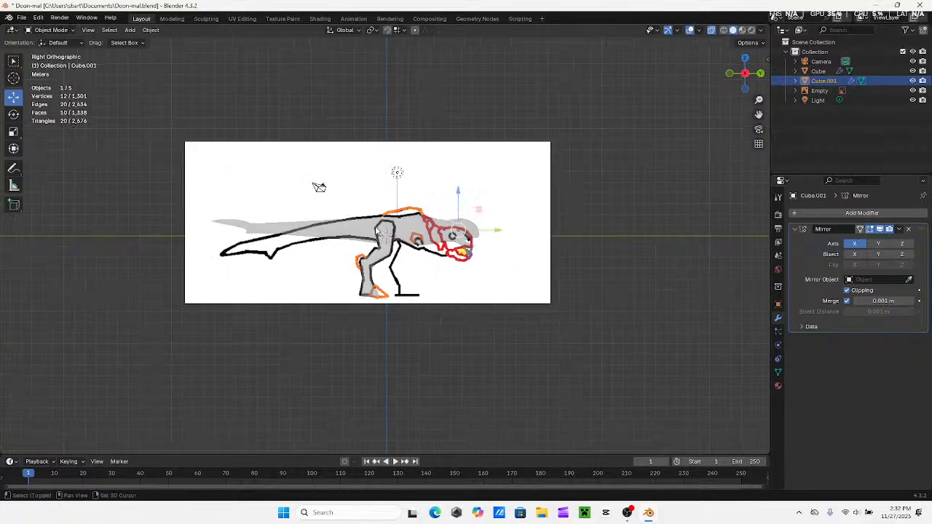
left_click(376, 231)
scroll(379, 231, "up", 4)
left_click_drag(460, 188, 451, 205)
left_click_drag(502, 233, 480, 239)
left_click_drag(448, 210, 447, 218)
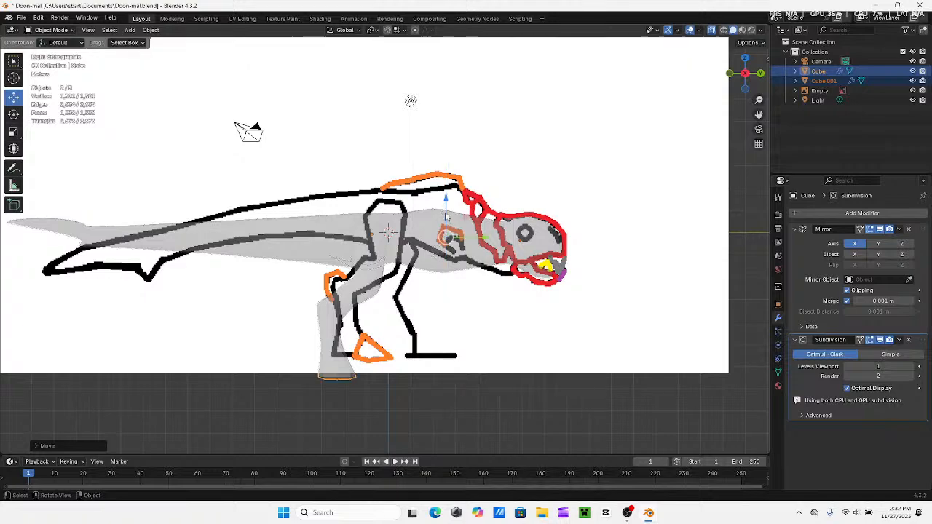
Select only the head cube and show it solid from the right side
left_click(526, 374)
middle_click_drag(561, 315, 418, 335, "shift")
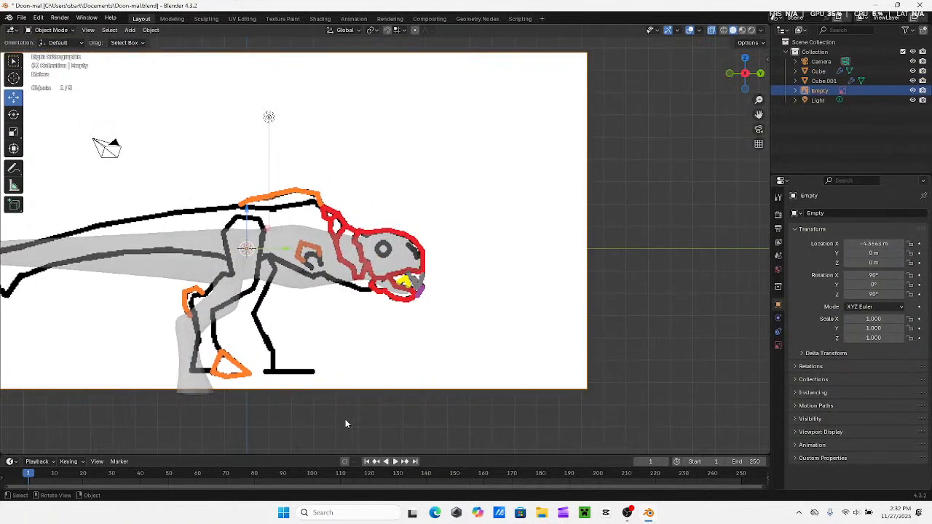
left_click(345, 419)
middle_click_drag(273, 329, 311, 343, "shift")
left_click(341, 263)
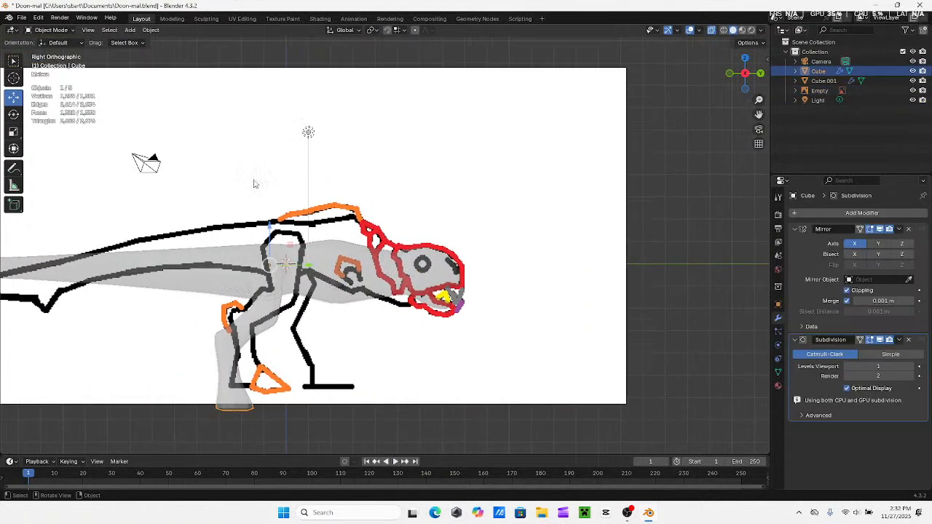
left_click(411, 260)
middle_click_drag(411, 260, 475, 253)
left_click(747, 71)
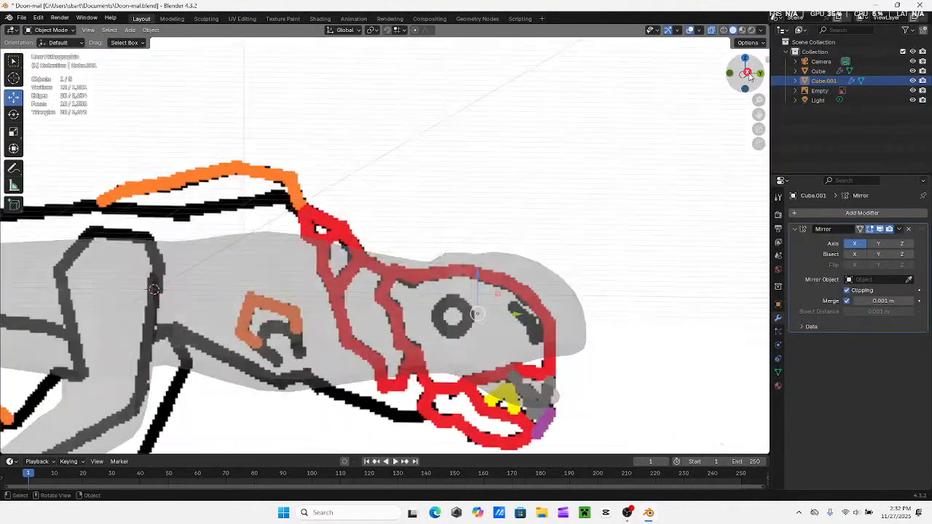
middle_click_drag(537, 196, 532, 156, "shift")
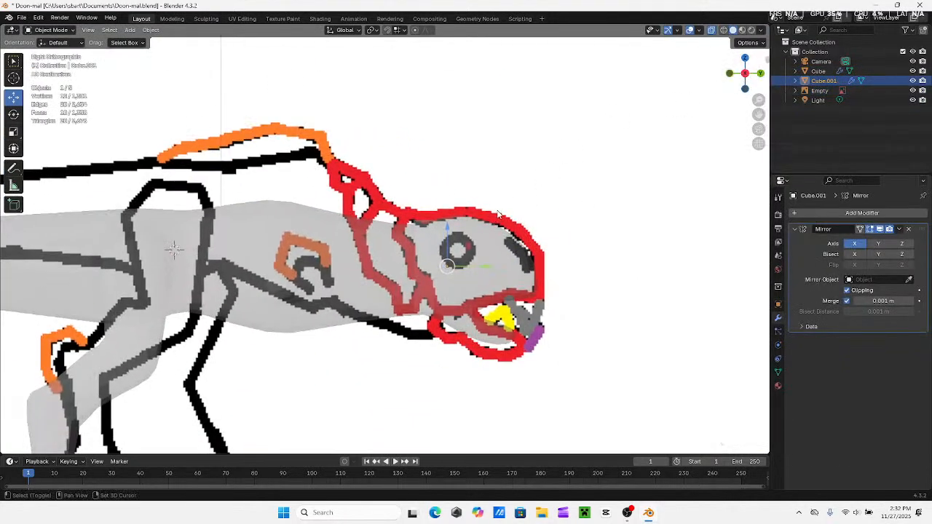
left_click(712, 30)
middle_click_drag(460, 226, 435, 200, "shift")
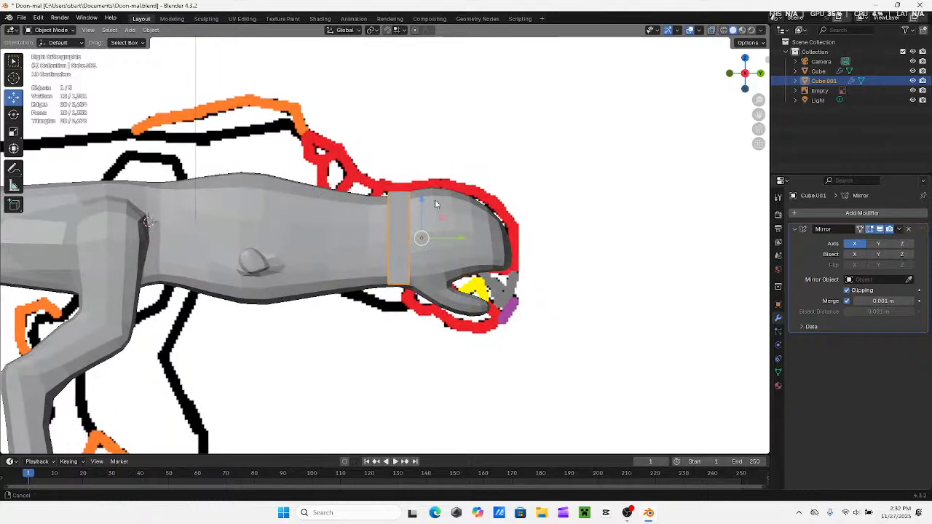
Enter Edit Mode on the head cube, turn on X-ray and hide the dinosaur body object
left_click(32, 31)
left_click(41, 52)
scroll(496, 245, "up", 2)
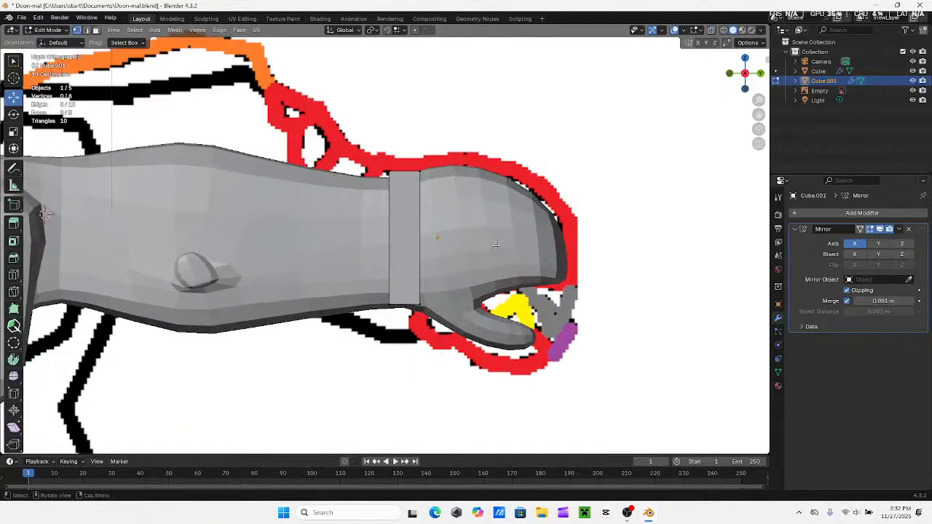
left_click(712, 30)
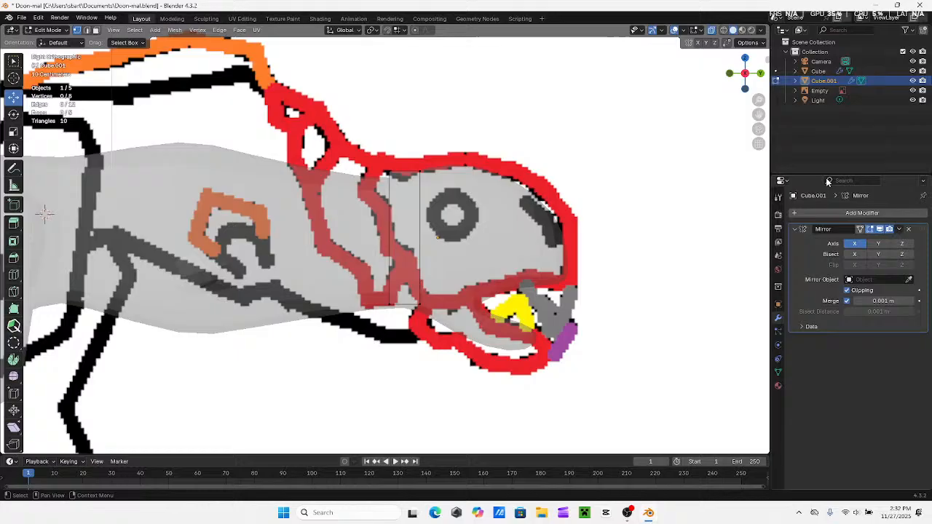
left_click(913, 70)
middle_click_drag(438, 208, 480, 198, "shift")
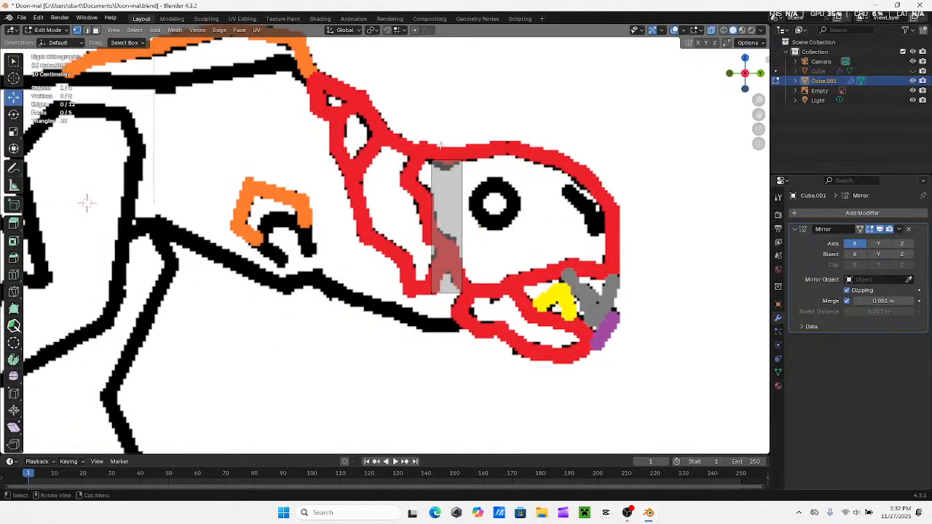
Shorten the head piece by raising its bottom vertices, and move the whole piece slightly back
left_click_drag(410, 144, 496, 188)
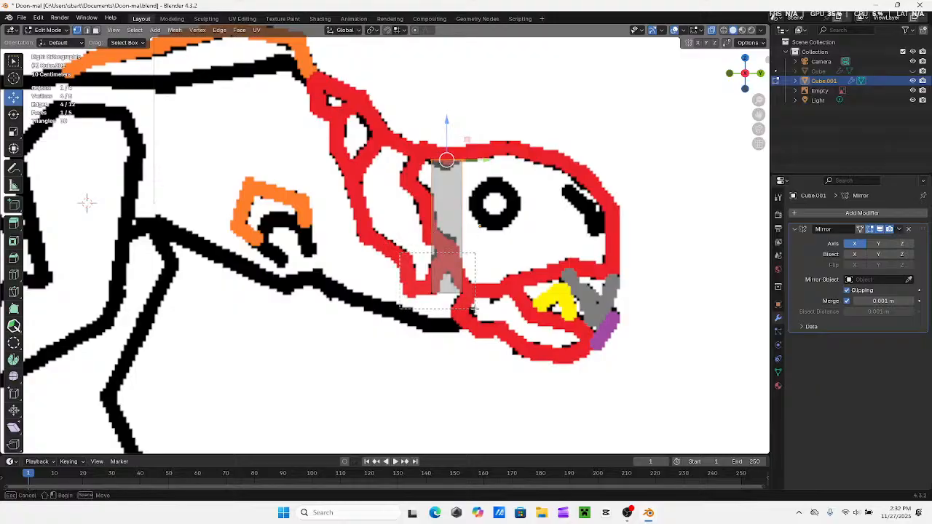
left_click_drag(413, 275, 475, 299)
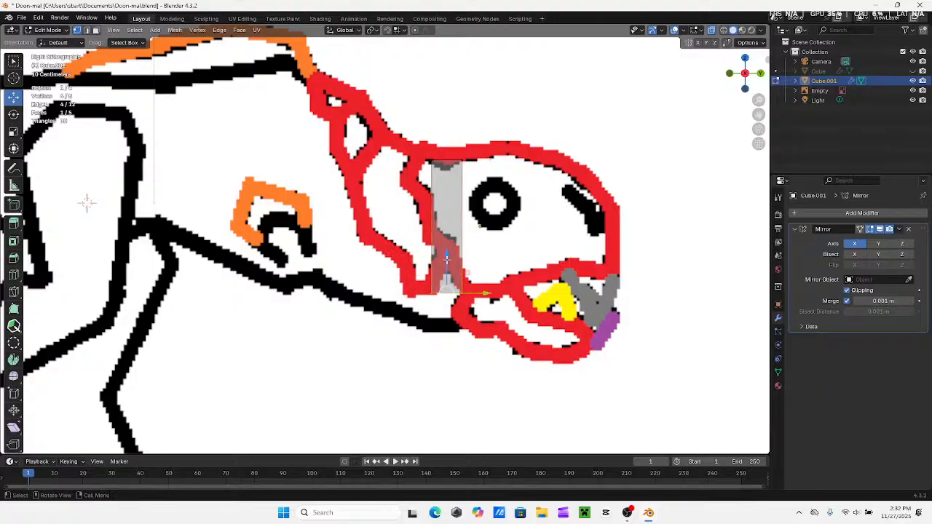
left_click_drag(446, 258, 435, 206)
left_click_drag(421, 135, 466, 184)
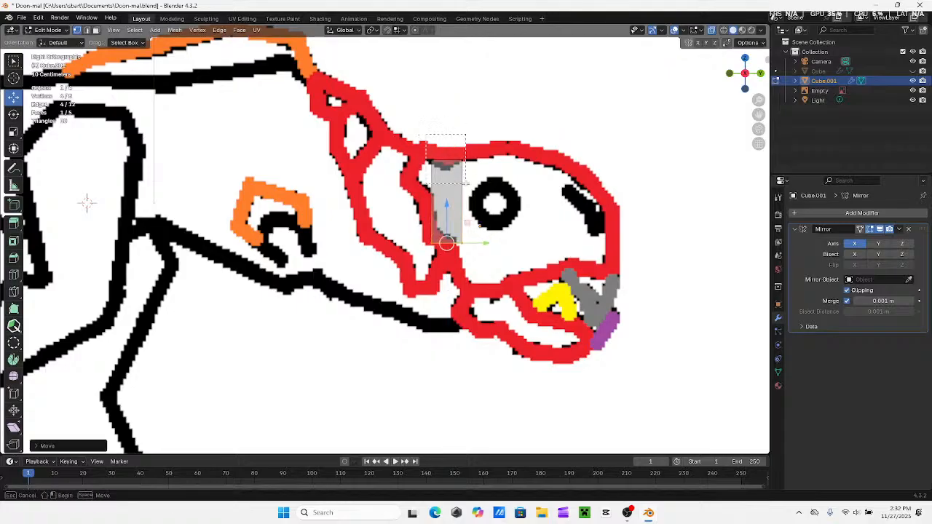
left_click_drag(450, 240, 469, 220)
right_click(468, 220)
left_click_drag(498, 139, 449, 244)
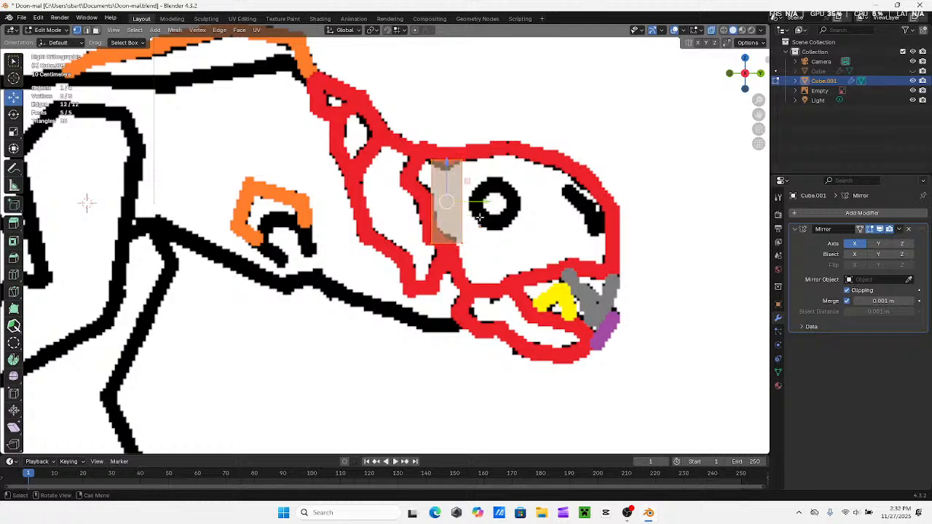
left_click_drag(483, 200, 474, 201)
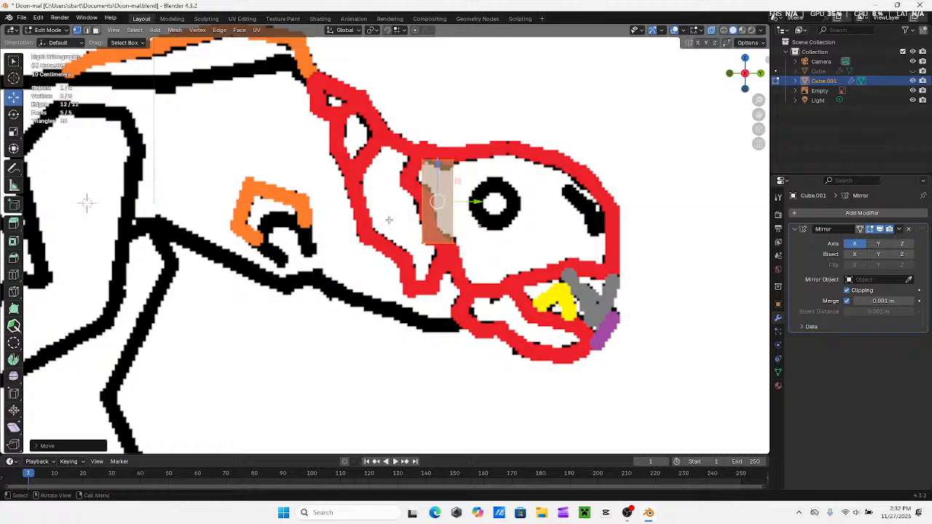
Nudge the lower and upper rear vertices of the head piece to follow the red outline behind the eye
left_click_drag(389, 220, 432, 251)
left_click_drag(421, 205, 420, 199)
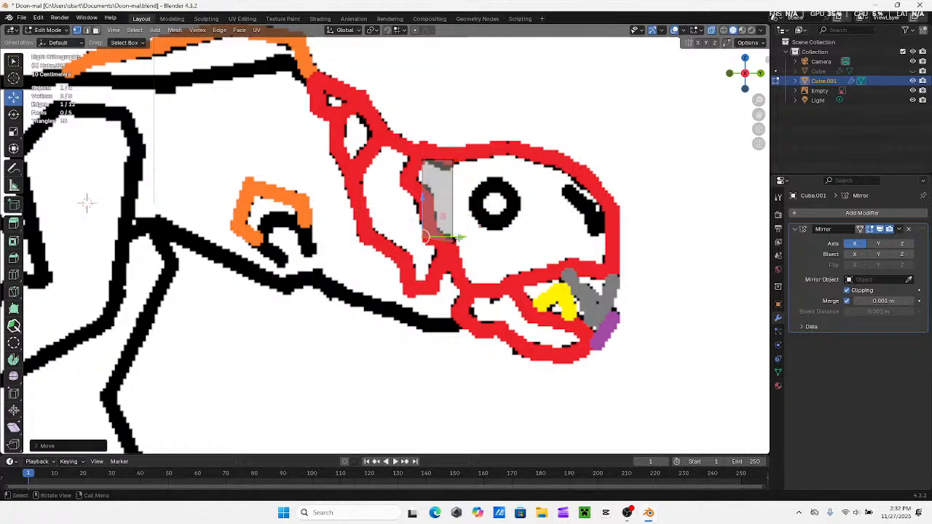
left_click_drag(461, 239, 466, 242)
left_click_drag(428, 207, 428, 210)
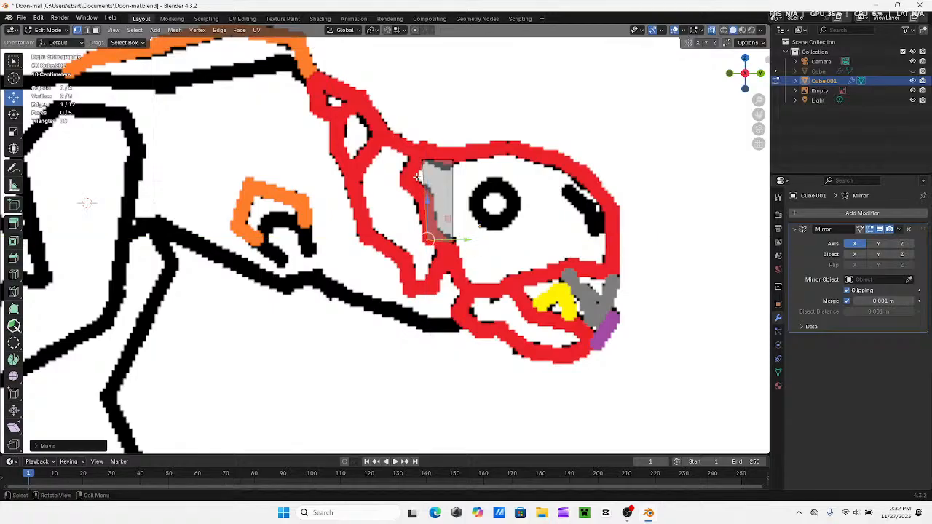
left_click_drag(410, 150, 431, 194)
mouse_move(456, 160)
left_mouse_down()
mouse_move(439, 118)
mouse_move(467, 161)
mouse_move(454, 166)
left_mouse_up()
Move the whole head piece up and back to the top of the head outline, and lower its top vertices onto the red line
key("a")
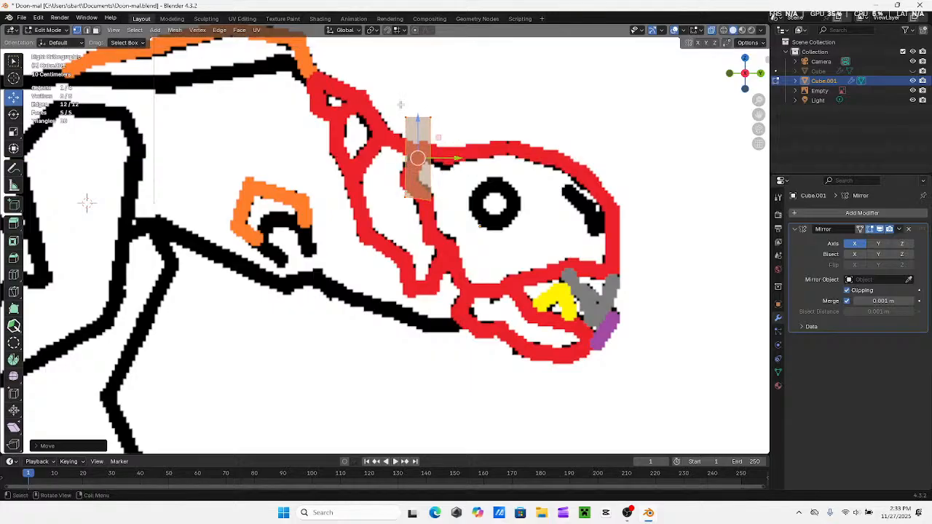
left_click_drag(395, 95, 449, 150)
left_click_drag(423, 104, 424, 172)
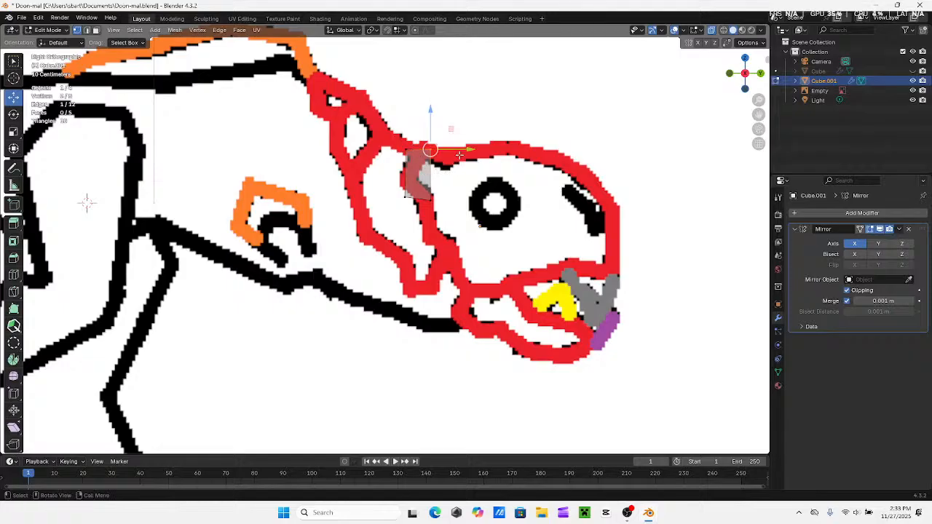
Try to tilt the head piece by shifting its upper front and upper rear vertices forward along the red outline
left_click_drag(472, 153, 488, 165)
left_click_drag(445, 109, 444, 119)
left_click_drag(375, 126, 434, 175)
left_click_drag(406, 127, 405, 120)
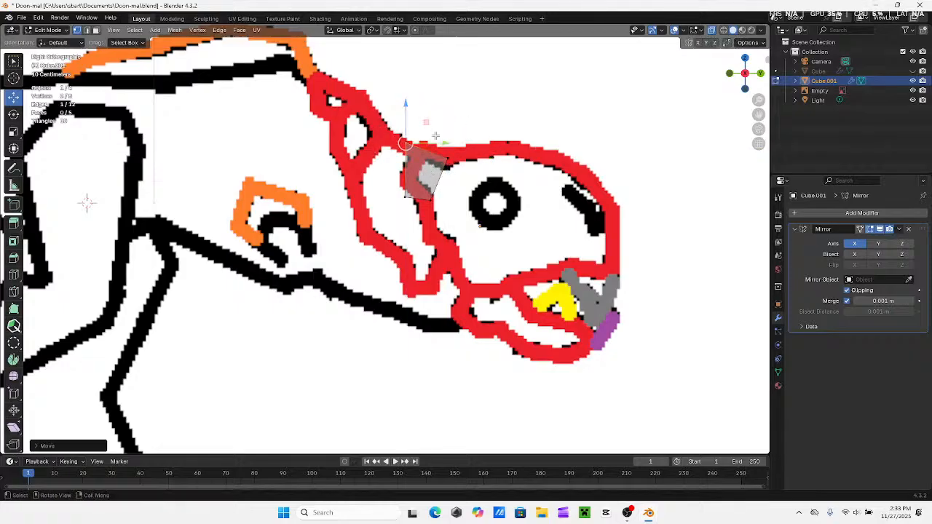
left_click_drag(441, 146, 455, 150)
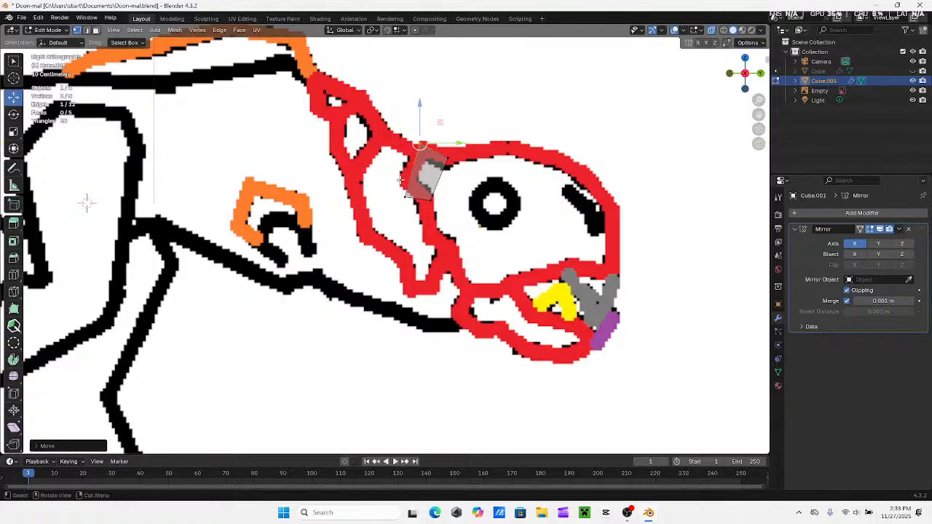
middle_click_drag(462, 181, 557, 150)
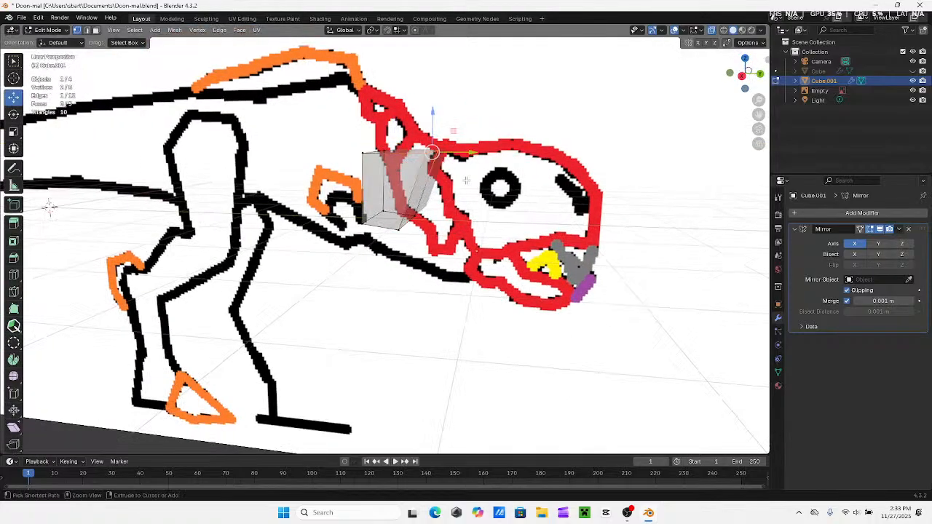
left_click(741, 79)
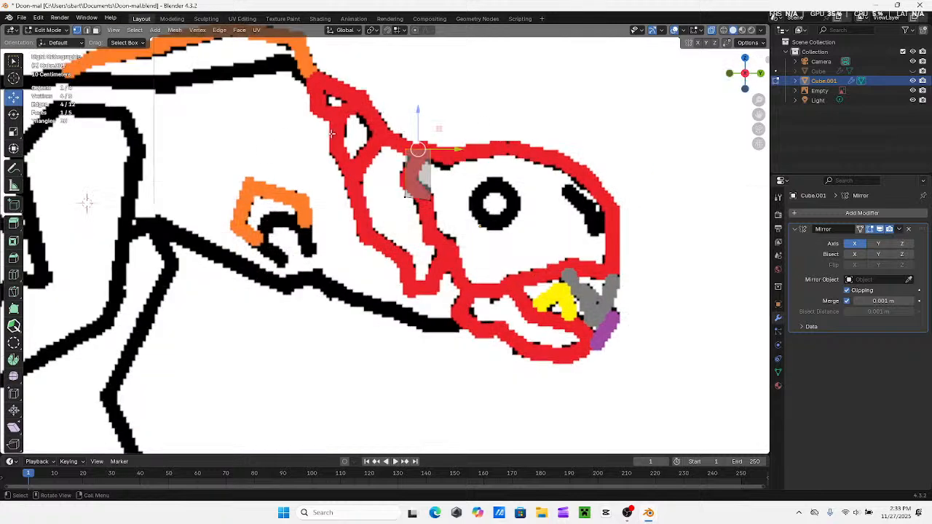
Shift the head piece forward into the red head outline, and slide its upper front vertices further along the top line
key("g")
key("y")
left_click_drag(479, 177, 487, 179)
left_click_drag(443, 141, 446, 111)
left_click(428, 142)
left_click_drag(479, 159, 503, 125)
Lower the lower rear vertices of the head piece vertically along the red line behind the eye
left_click(421, 198)
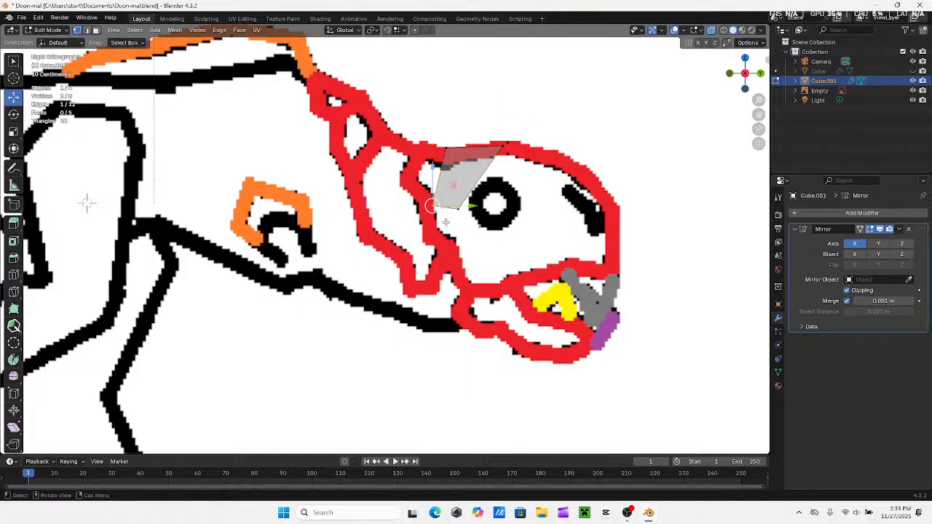
key("g")
key("z")
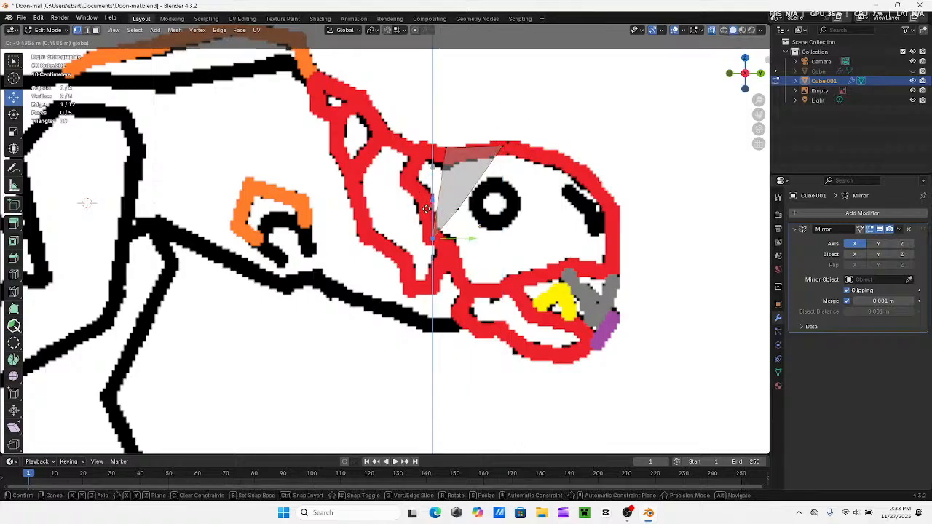
left_click(427, 209)
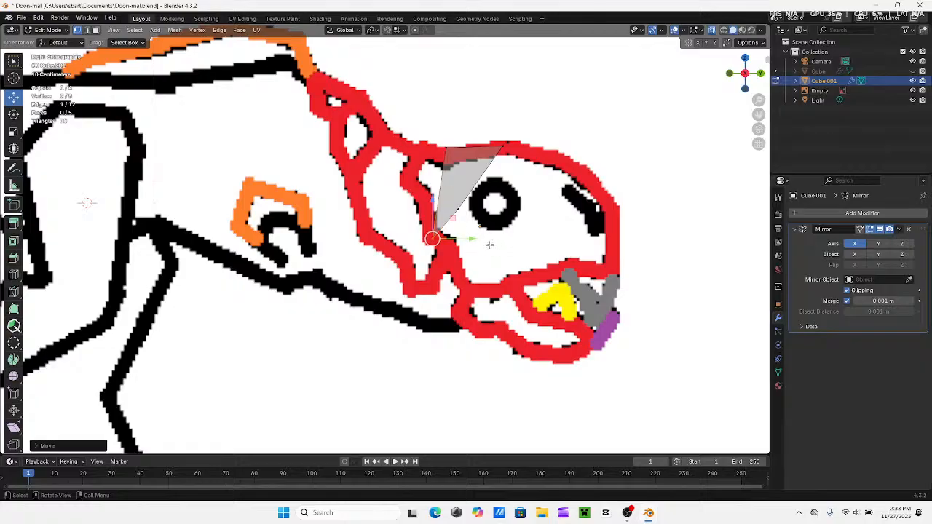
Reposition the upper rear vertices of the head piece lower and slightly further back at the rear corner of the head outline
mouse_move(446, 126)
left_mouse_down()
mouse_move(452, 181)
mouse_move(464, 185)
left_mouse_up()
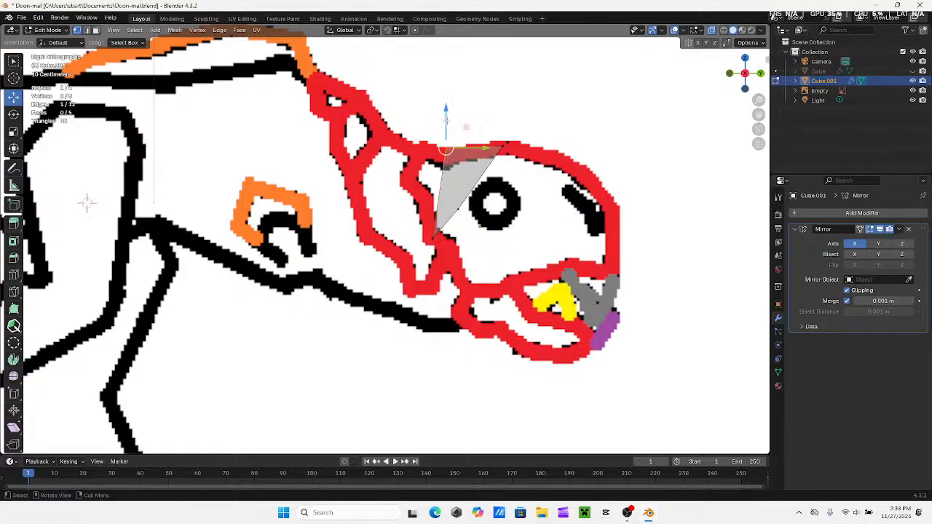
left_click_drag(446, 124, 439, 159)
left_click_drag(479, 183, 463, 185)
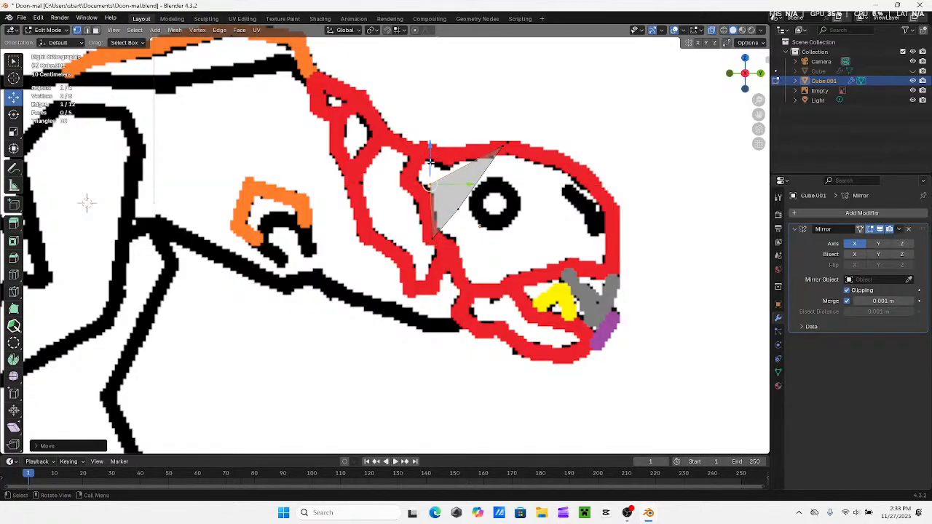
left_click_drag(431, 158, 462, 156)
Pull the upper front vertices back along the top outline, and lower the lower front vertices onto the red line
left_click_drag(492, 124, 451, 230)
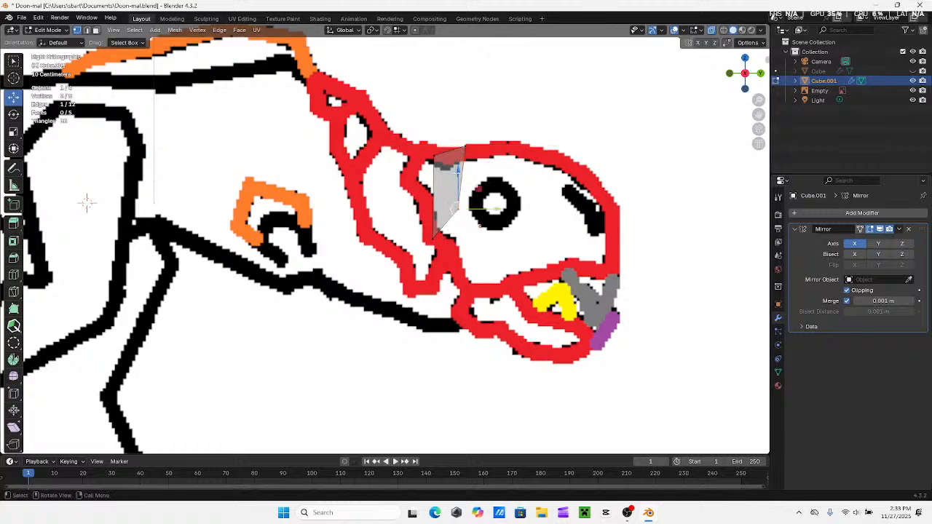
left_click_drag(457, 171, 452, 218)
left_click_drag(482, 254, 477, 252)
Extrude the head piece's front face forward over the eye, and fit the new upper and lower vertices to the red outline
middle_click_drag(489, 125, 464, 119, "shift")
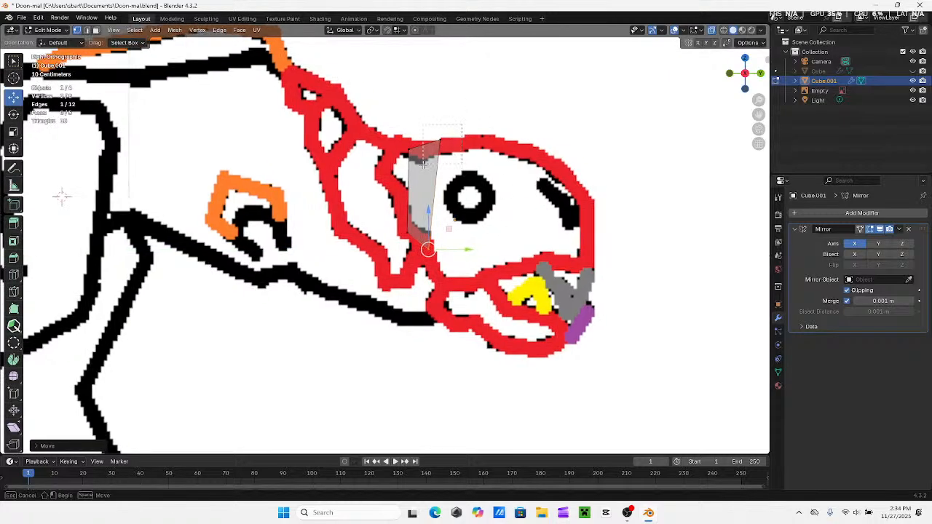
key("e")
left_click(503, 223)
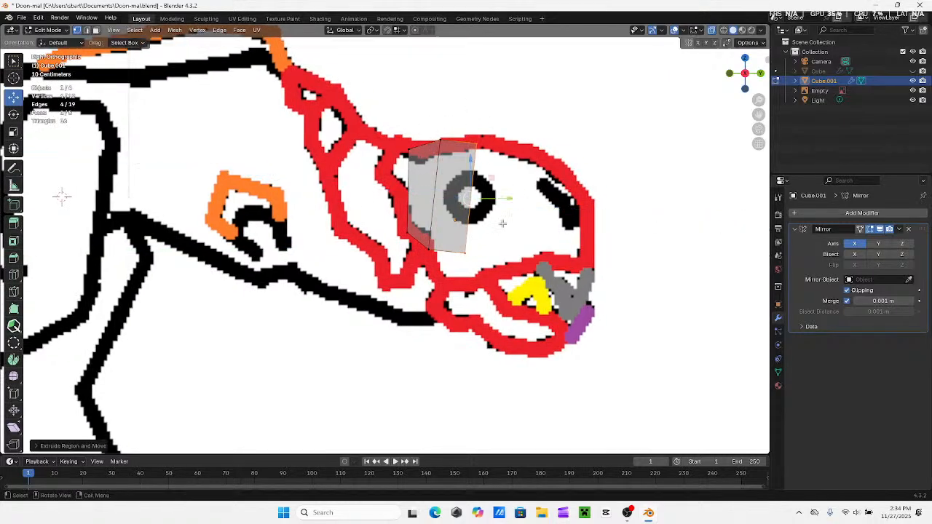
left_click(476, 134)
left_click_drag(478, 121, 478, 113)
middle_click_drag(501, 235, 486, 196, "shift")
left_click_drag(462, 183, 450, 215)
left_click_drag(450, 215, 450, 210)
left_click_drag(478, 245, 451, 247)
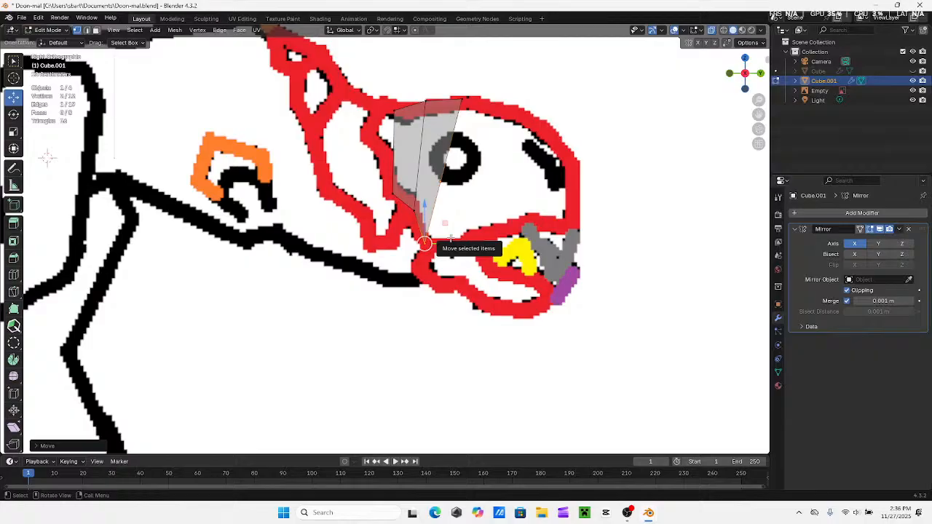
Extrude the front face of the head piece forward again to just past the eye
scroll(450, 239, "down", 3)
scroll(441, 242, "up", 3)
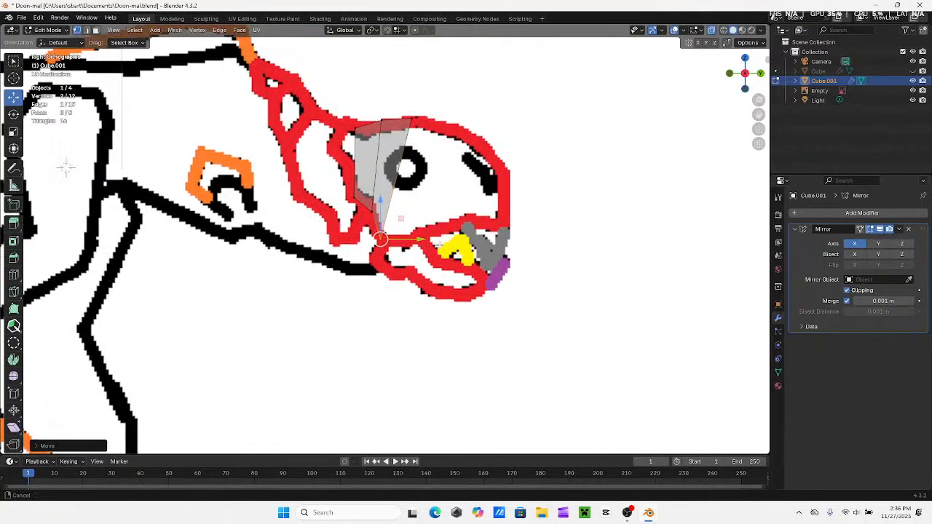
scroll(437, 244, "up", 2)
left_click(393, 127)
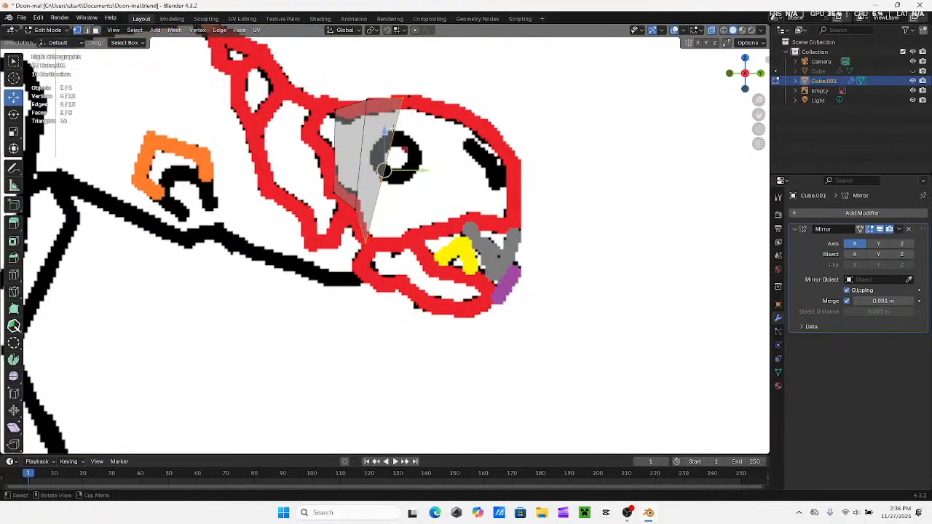
key("e")
left_click(462, 107)
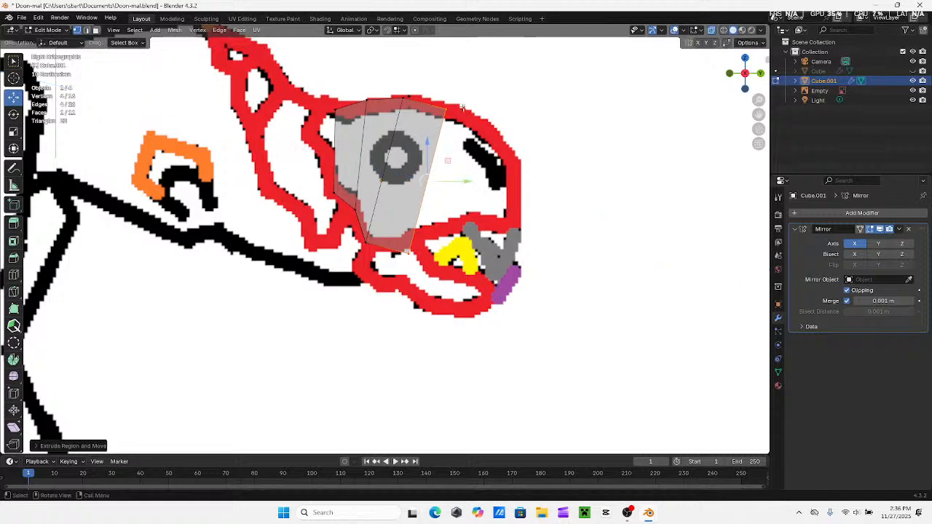
Raise the new front section's upper and lower vertices onto the red outline, and nudge the lower ones slightly forward
left_click_drag(462, 94, 442, 89)
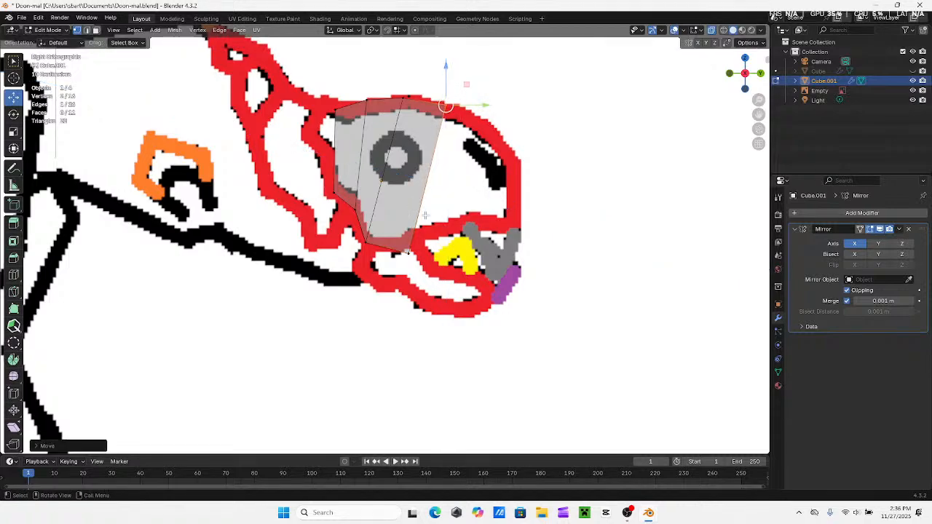
left_click(408, 251)
key("g")
key("z")
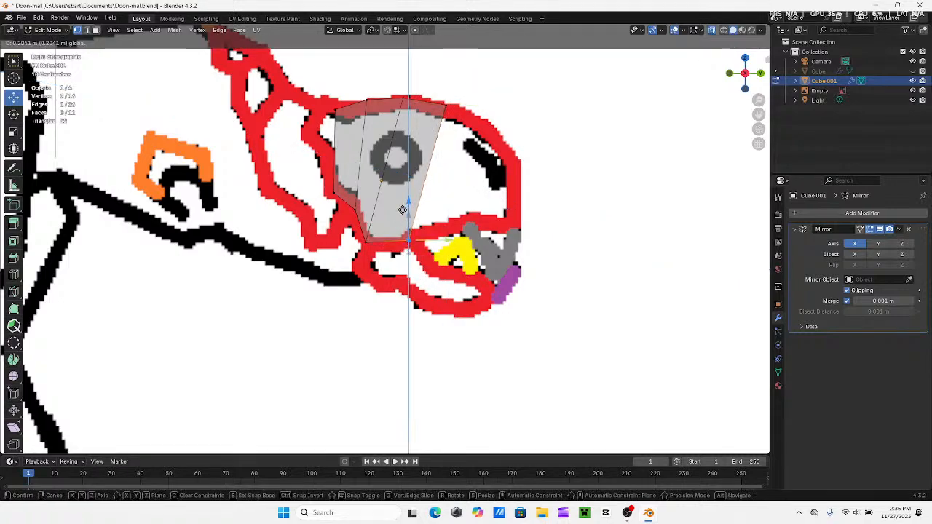
left_click_drag(403, 209, 403, 210)
middle_click_drag(472, 215, 391, 225, "shift")
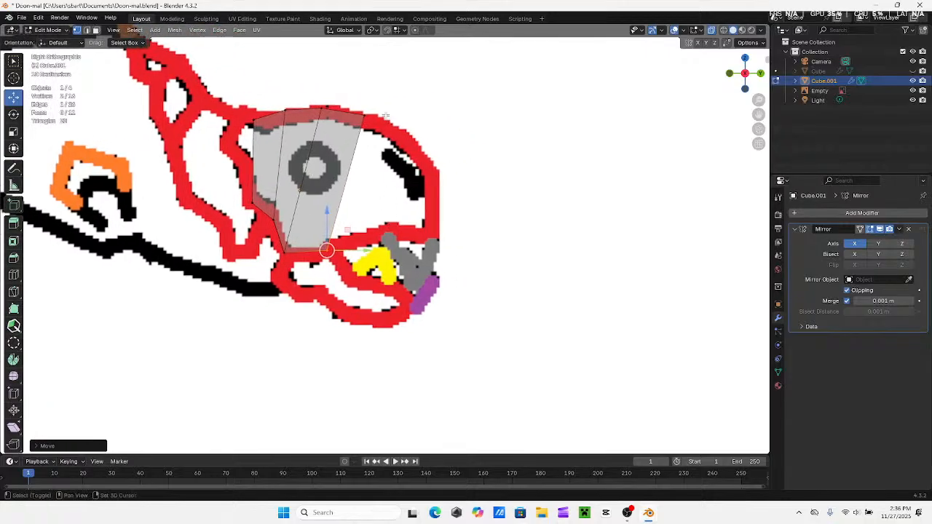
key("g")
key("y")
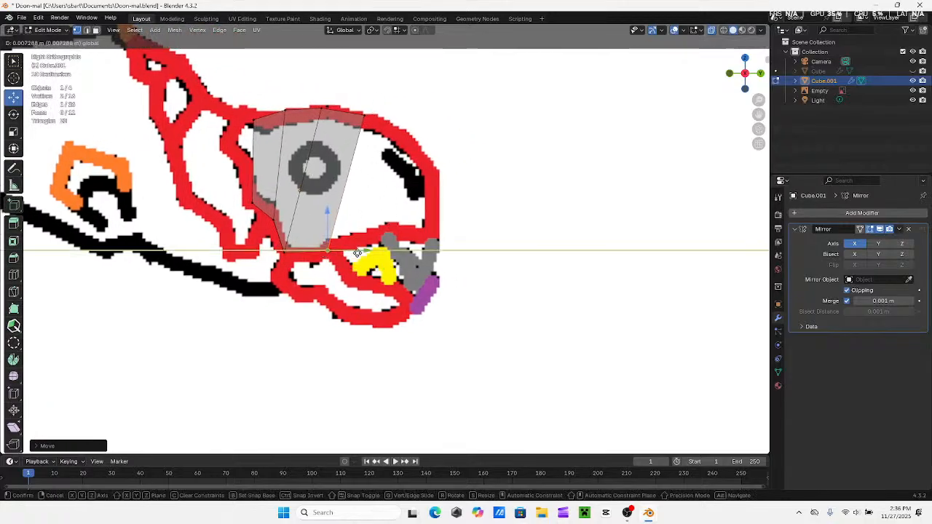
left_click_drag(357, 254, 357, 253)
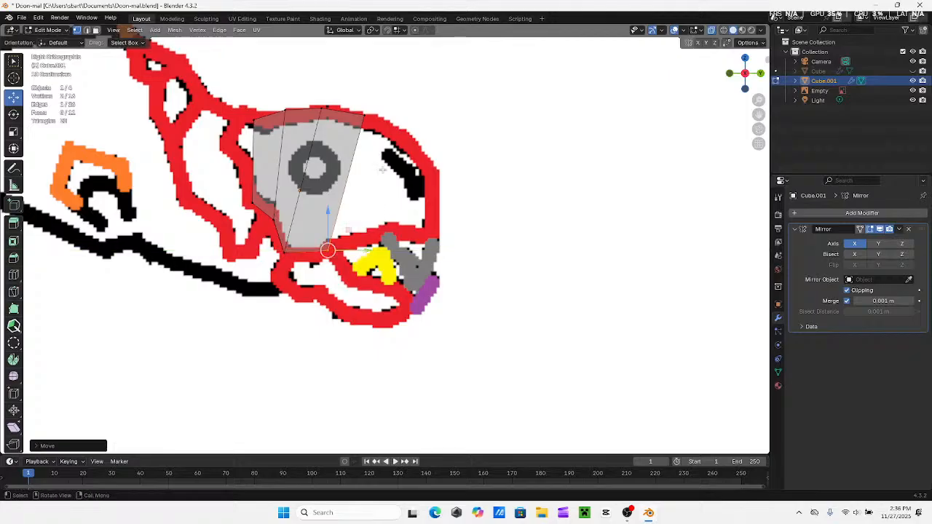
Extrude the front face up to the nostril mark, and fit its upper and lower vertices to the brow and upper jaw lines
left_click_drag(387, 100, 359, 137, "shift")
key("e")
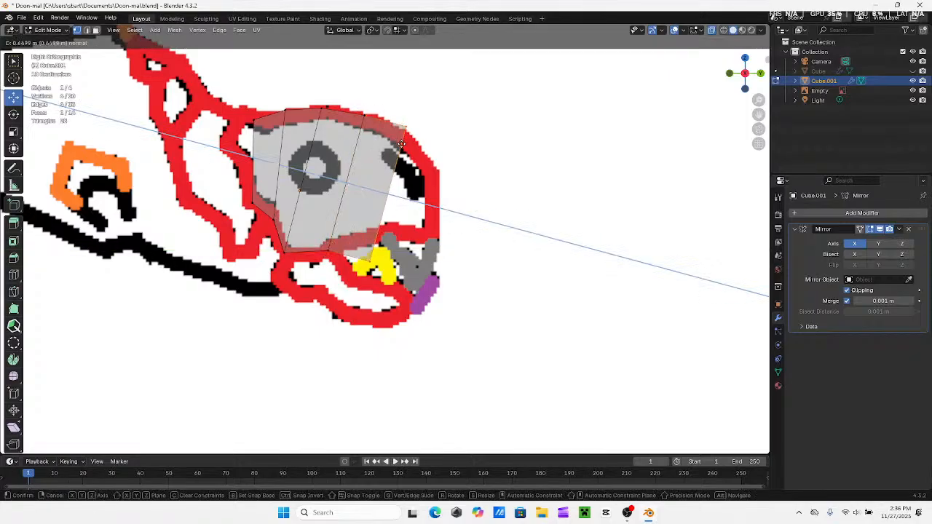
left_click(407, 122)
left_click_drag(405, 109, 429, 136)
left_click_drag(354, 276, 373, 200)
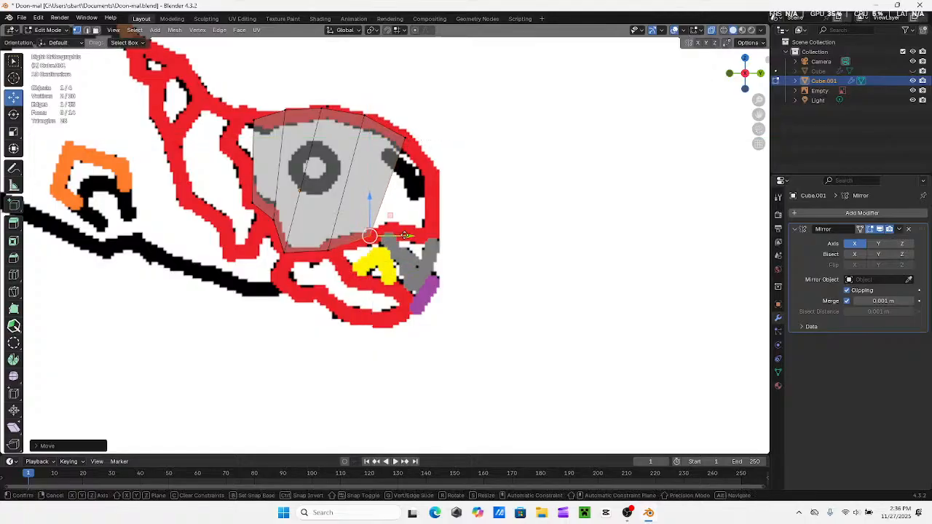
left_click_drag(405, 234, 427, 234)
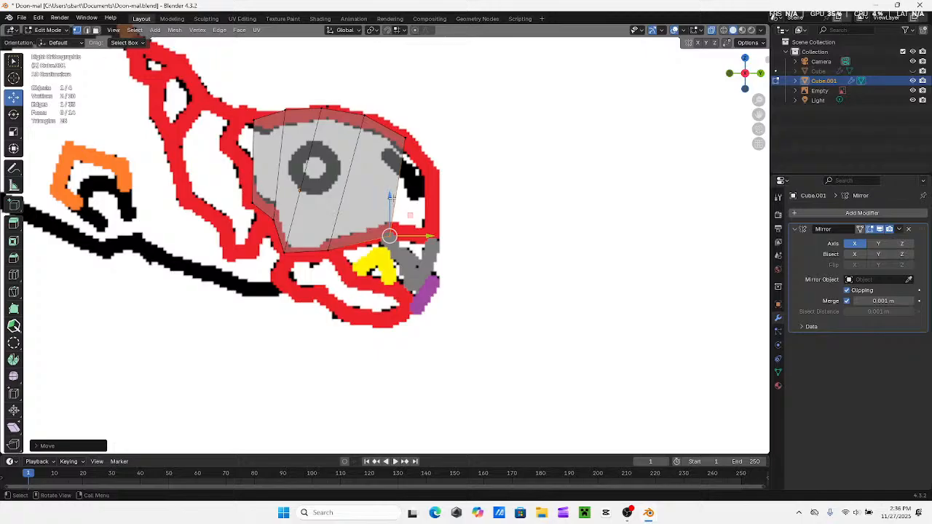
Extrude the front face to the snout, and move its upper and lower vertices inside the red outline
key("e")
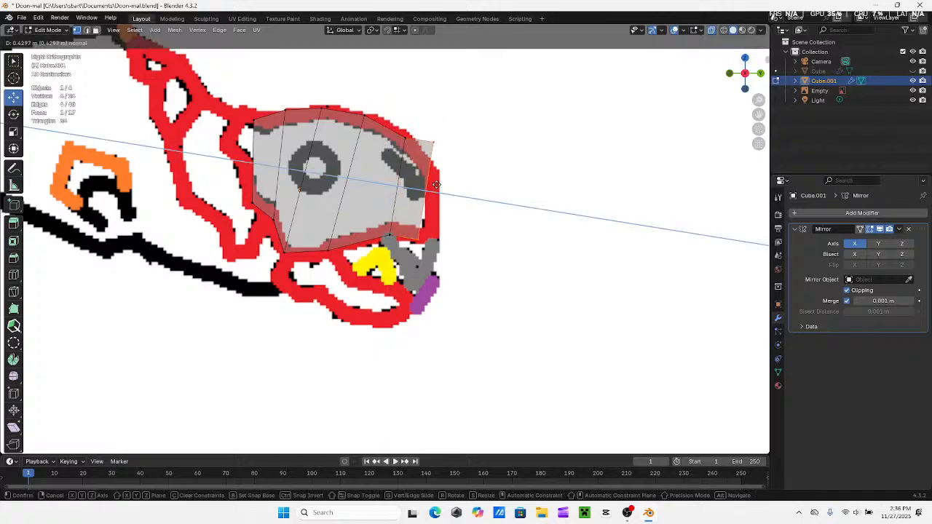
left_click(446, 185)
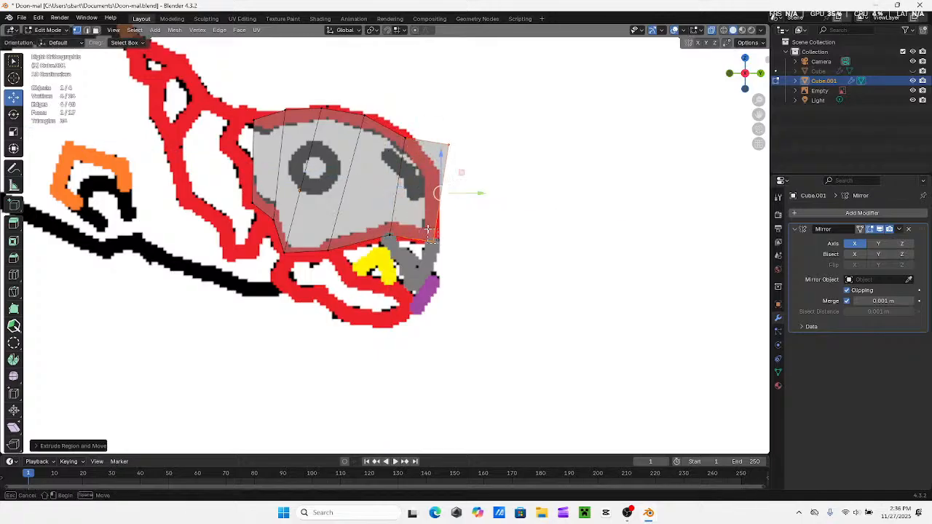
left_click_drag(428, 229, 433, 217)
left_click_drag(458, 133, 438, 157)
left_click_drag(483, 176, 421, 253)
left_click_drag(453, 157, 422, 186, "shift")
Extrude a thin final section at the snout tip, and adjust its upper and lower vertices to the front red line
key("e")
left_click(431, 192)
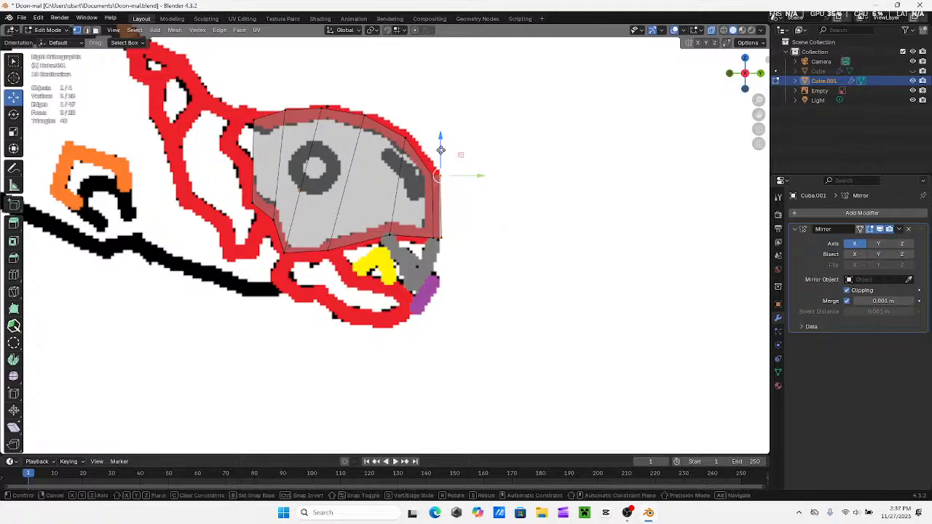
mouse_move(440, 168)
left_mouse_down()
mouse_move(438, 161)
mouse_move(436, 169)
left_mouse_up()
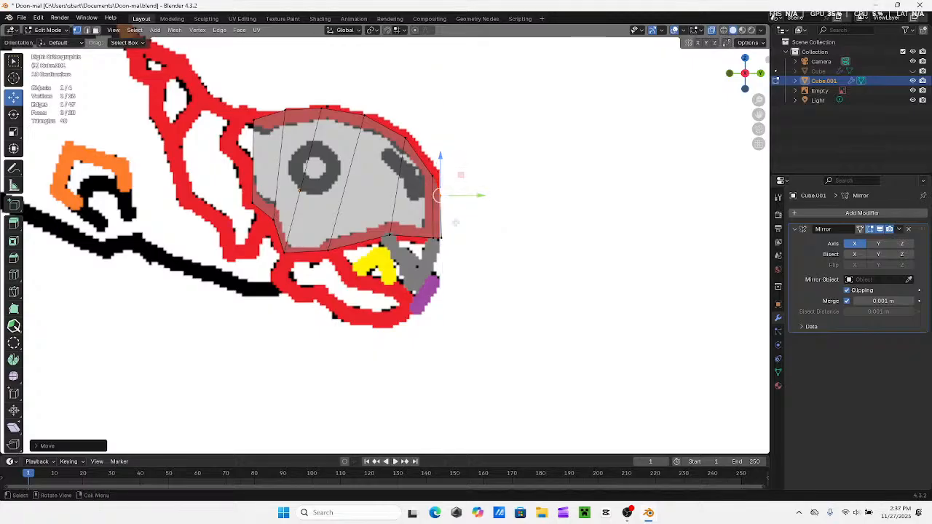
left_click_drag(455, 225, 475, 220, "shift")
left_click_drag(435, 245, 436, 206)
left_click(501, 214)
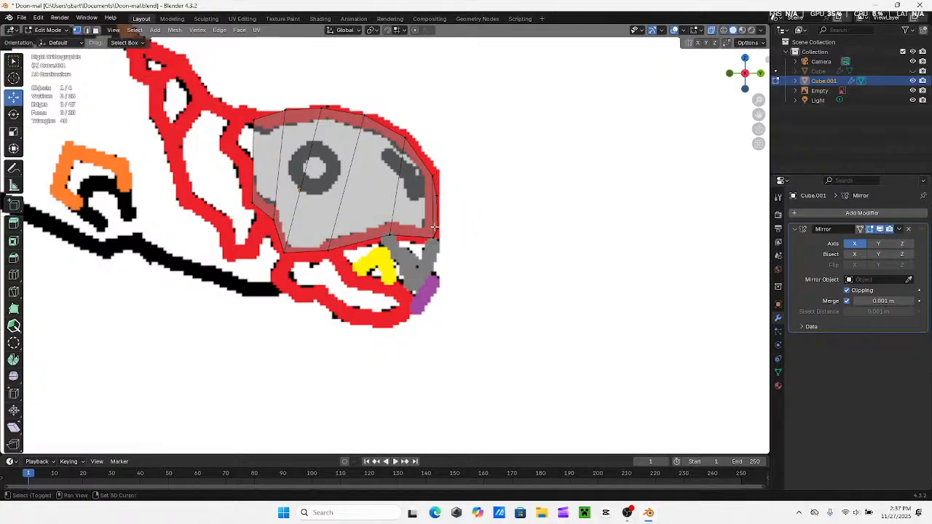
middle_click_drag(504, 214, 565, 211, "shift")
Turn off X-ray display and check the solid head piece against the reference outline
left_click(711, 29)
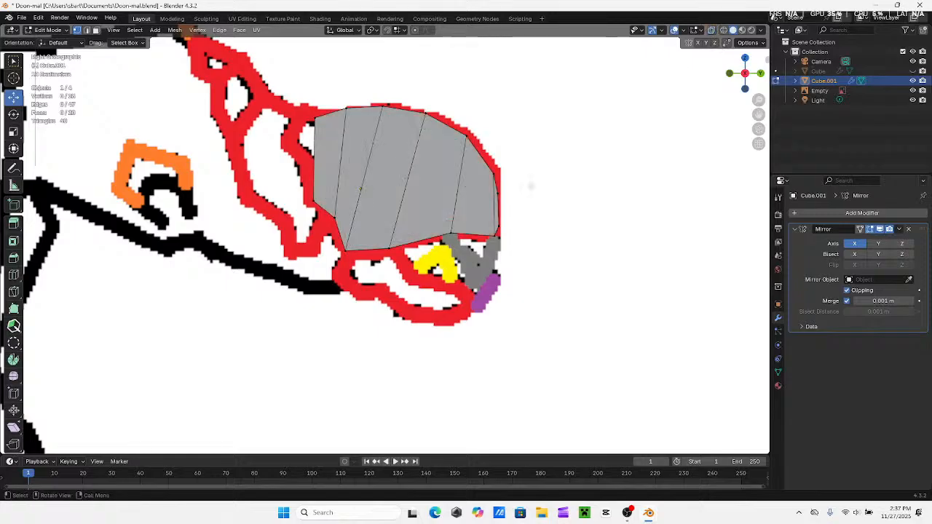
middle_click_drag(503, 206, 554, 200, "shift")
middle_click_drag(471, 182, 555, 201, "shift")
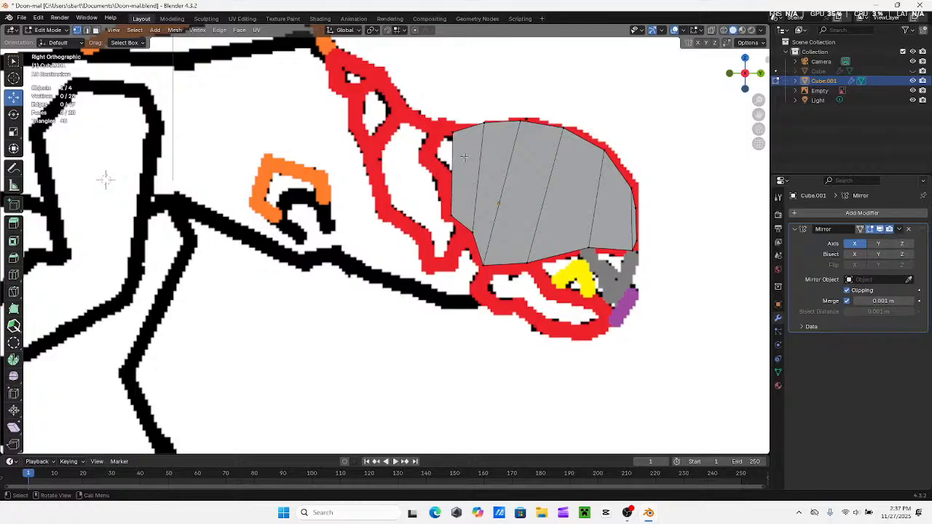
middle_click_drag(528, 146, 500, 220, "shift")
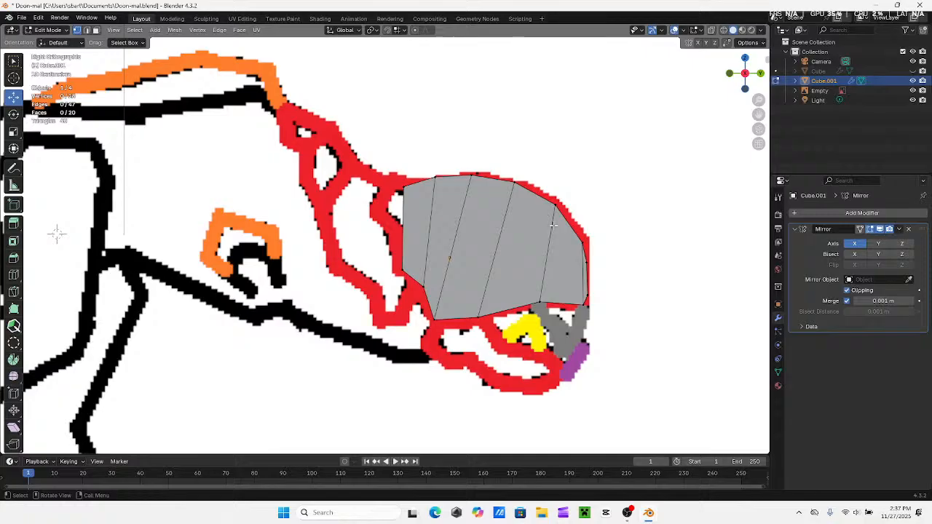
mouse_move(553, 225)
middle_mouse_down()
mouse_move(436, 245)
mouse_move(302, 208)
mouse_move(548, 225)
middle_mouse_up()
left_click(741, 76)
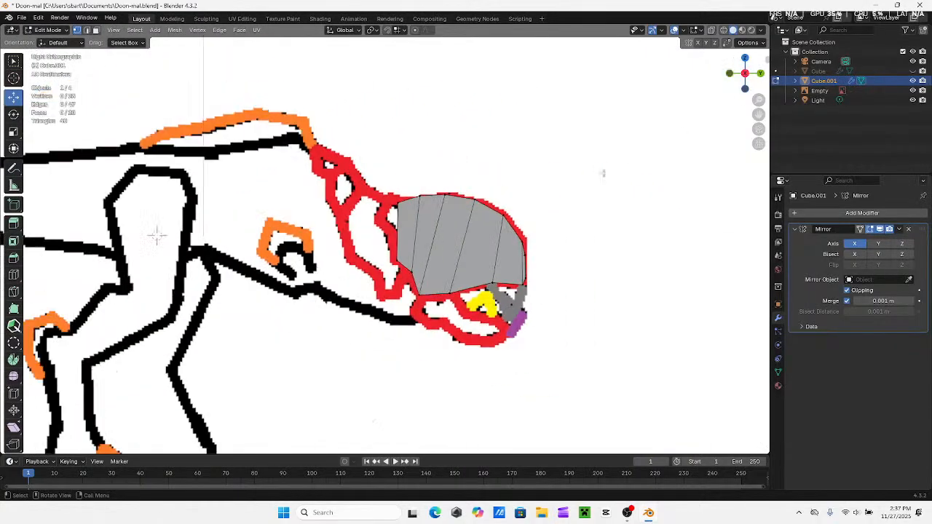
Unhide the body mesh and compare the head piece with it from an angle and in X-ray side view
left_click(913, 70)
middle_click_drag(477, 224, 662, 150)
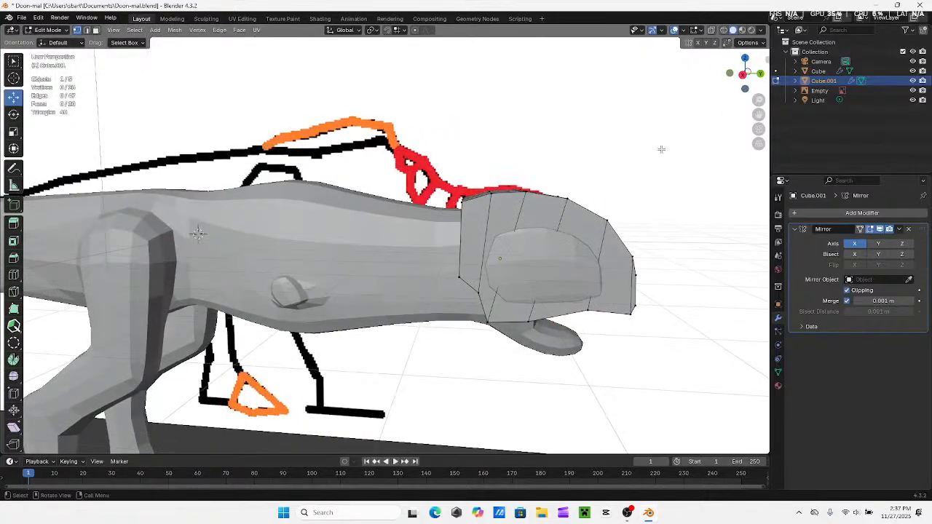
left_click(741, 84)
left_click(713, 31)
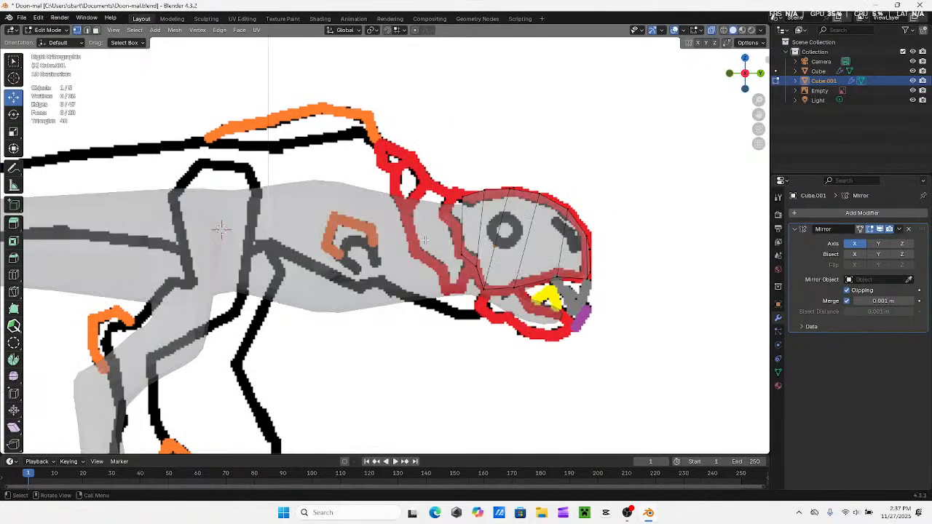
middle_click_drag(586, 143, 620, 119, "shift")
left_click(713, 32)
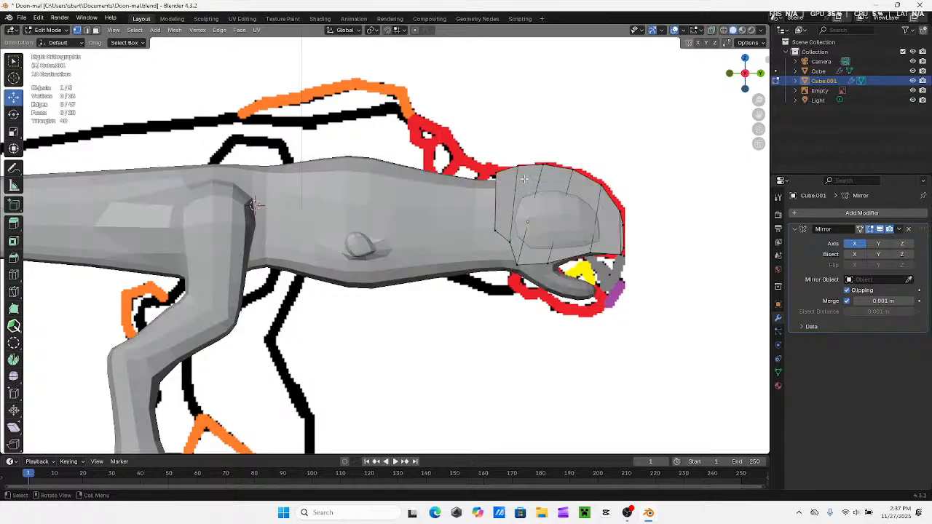
Examine how the head piece meets the body from angled and side views, and hide the body mesh again
middle_click_drag(473, 218, 521, 196)
left_click(744, 75)
middle_click_drag(580, 206, 535, 219, "shift")
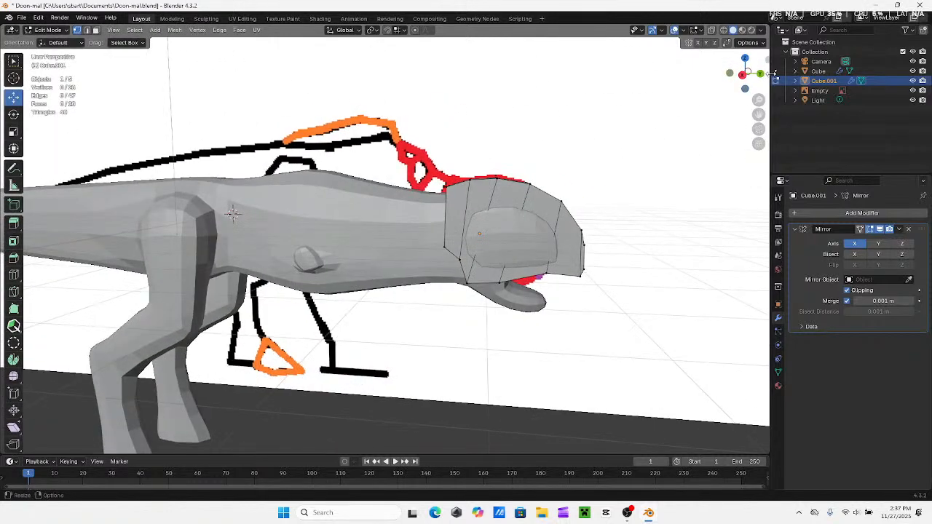
left_click(744, 74)
mouse_move(513, 250)
middle_mouse_down("shift")
mouse_move(503, 254)
mouse_move(528, 262)
middle_mouse_up("shift")
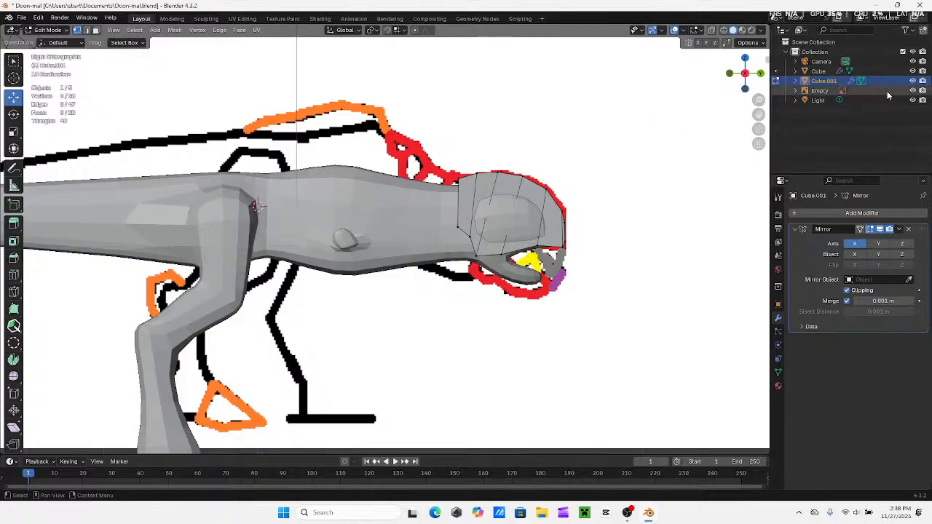
left_click(913, 71)
mouse_move(257, 206)
middle_mouse_down()
mouse_move(306, 207)
mouse_move(239, 209)
middle_mouse_up()
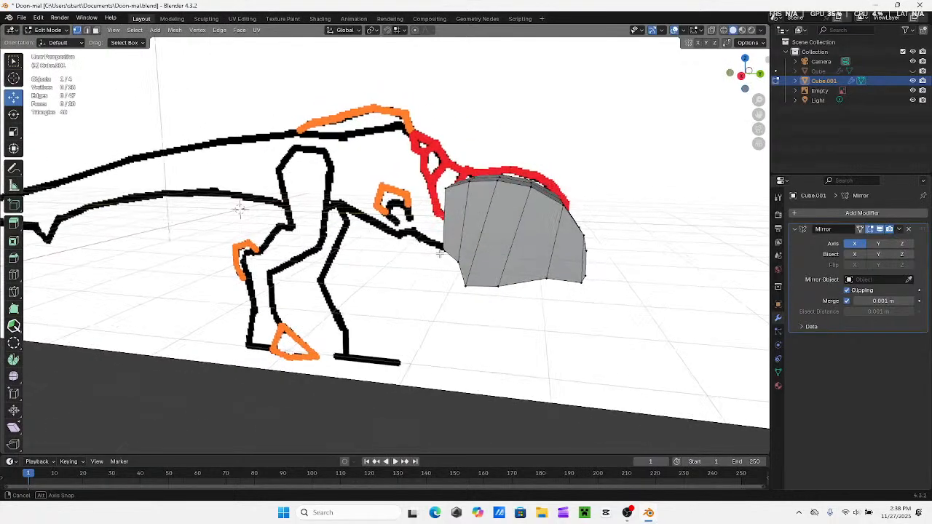
Show the head piece in X-ray side view, switch to Object Mode and try to delete it
left_click(742, 75)
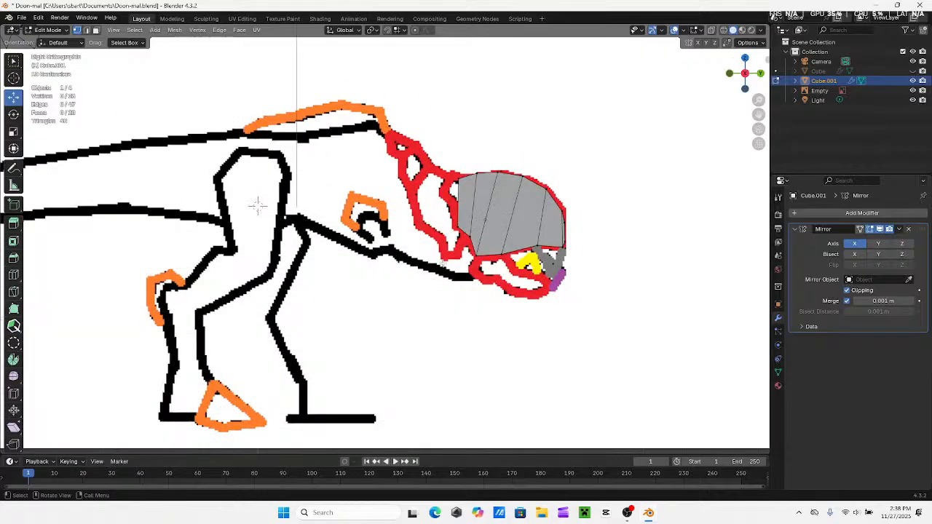
left_click(713, 31)
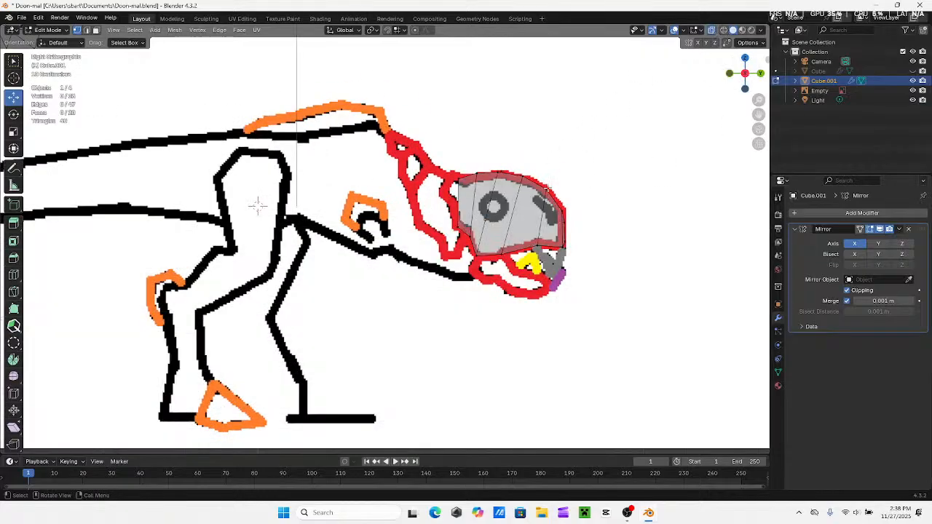
left_click(44, 30)
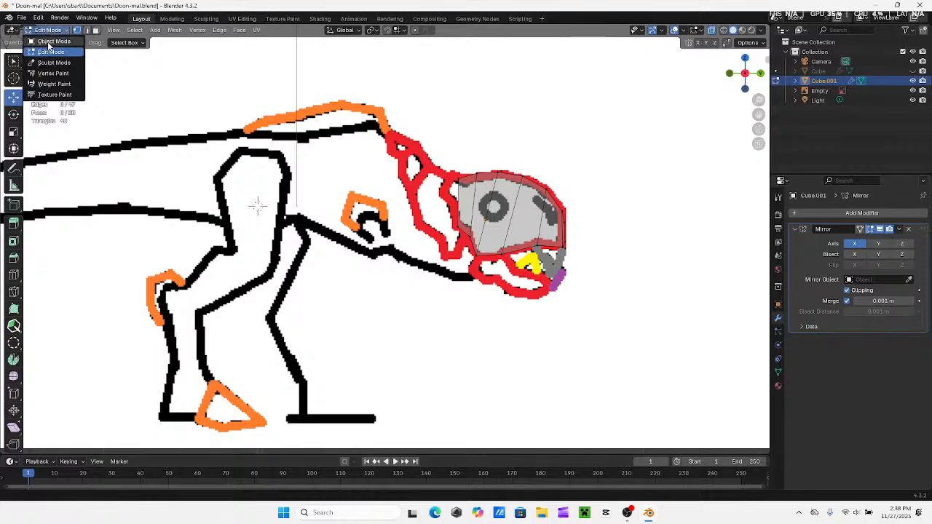
left_click(54, 40)
middle_click_drag(521, 235, 450, 242)
left_click(450, 242)
right_click(450, 241)
left_click(428, 272)
middle_click_drag(492, 214, 471, 216)
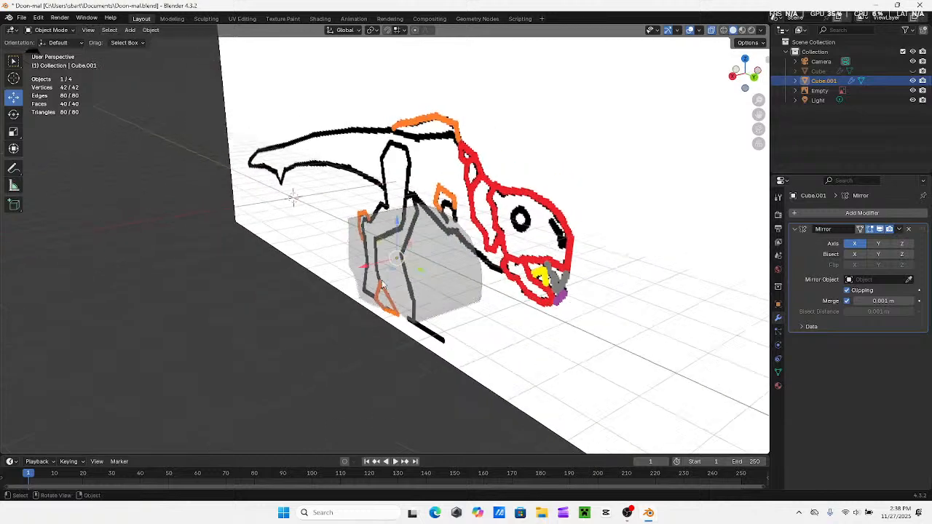
right_click(218, 315)
left_click(162, 488)
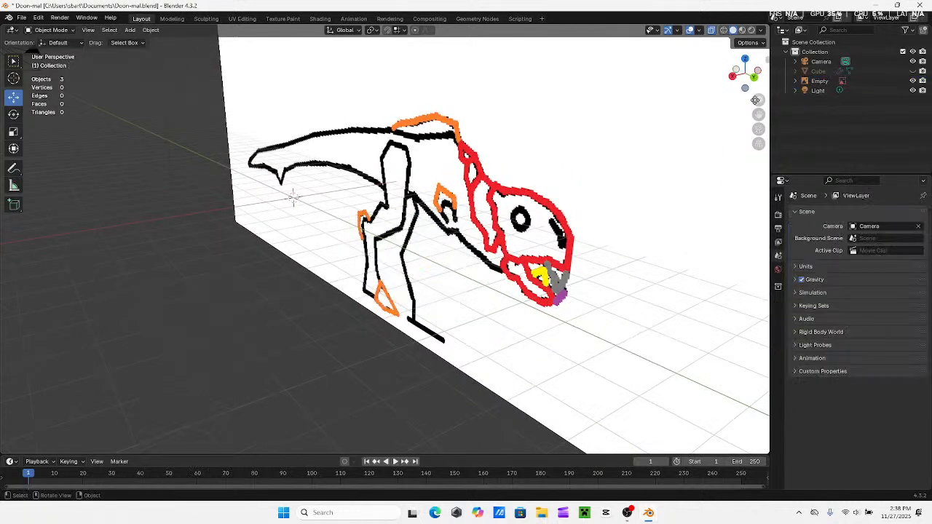
Undo the deletion and the latest head extrusions back to the three-section piece, and hide the body mesh again
key("ctrl+z")
key("ctrl+z")
key("ctrl+z")
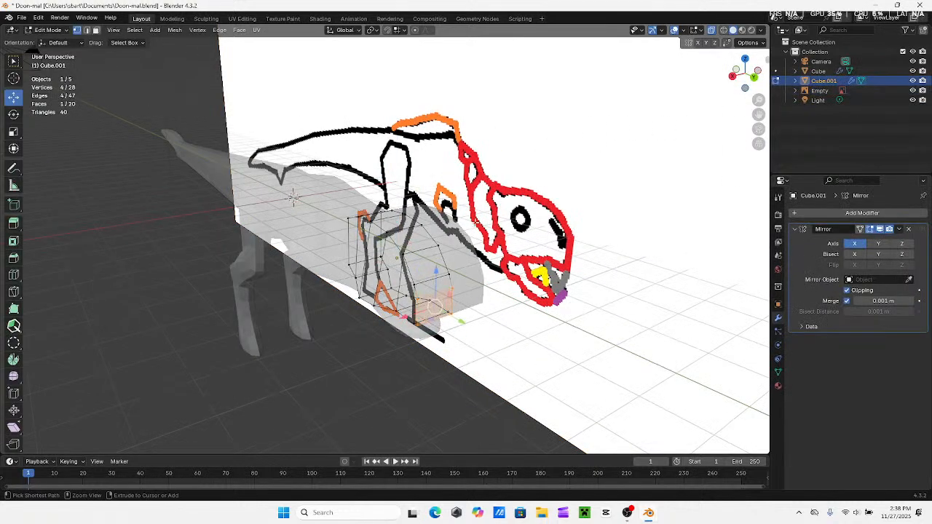
key("ctrl+z")
key("ctrl+z")
key("ctrl+z")
key("ctrl+z")
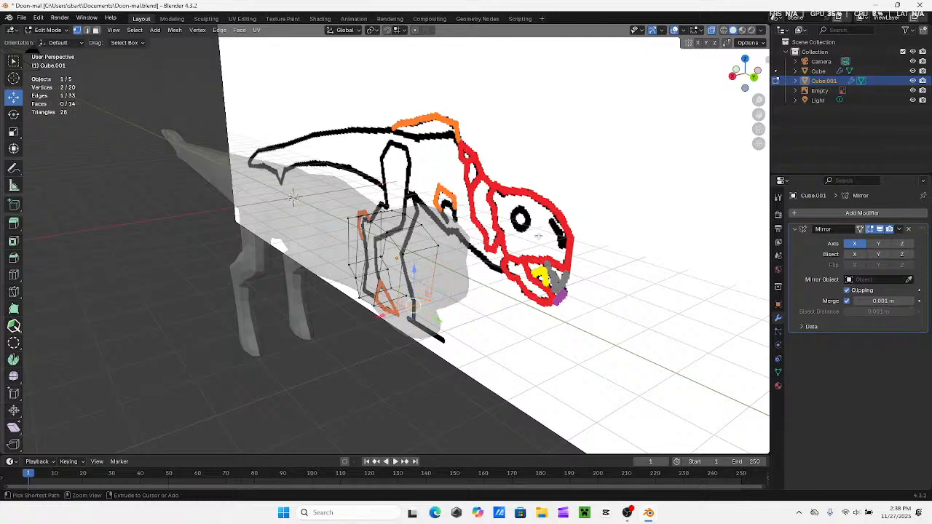
key("ctrl+z")
key("ctrl+z")
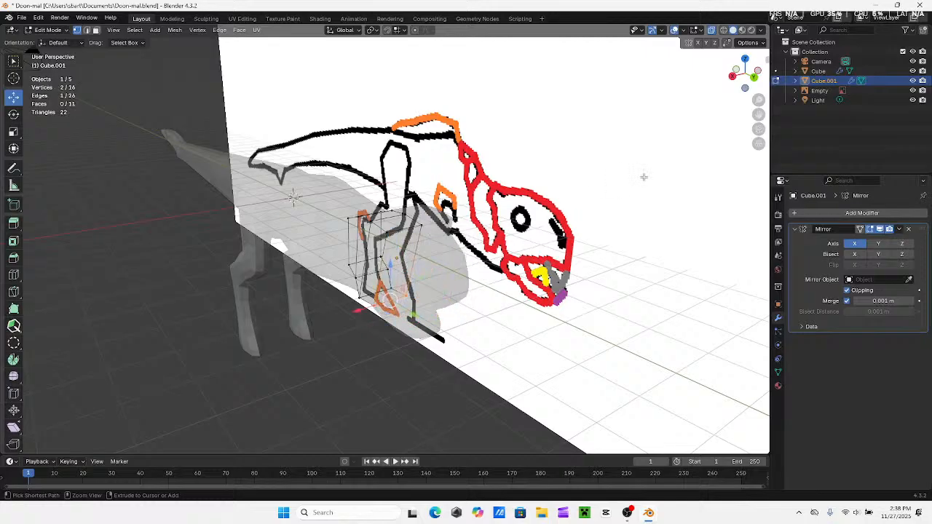
left_click(912, 71)
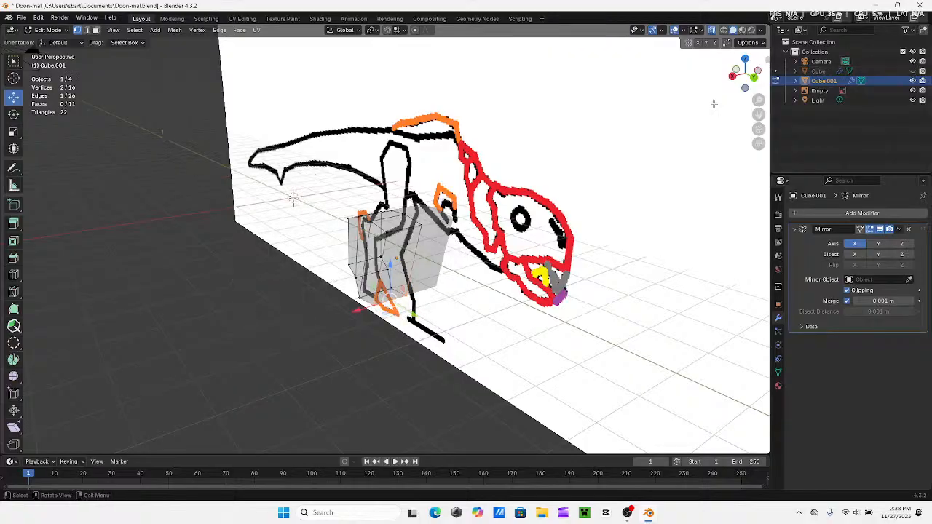
In side view, stretch the head piece's front end to the snout tip and fit its lower and upper vertices to the red line
left_click(732, 77)
scroll(446, 222, "up", 5)
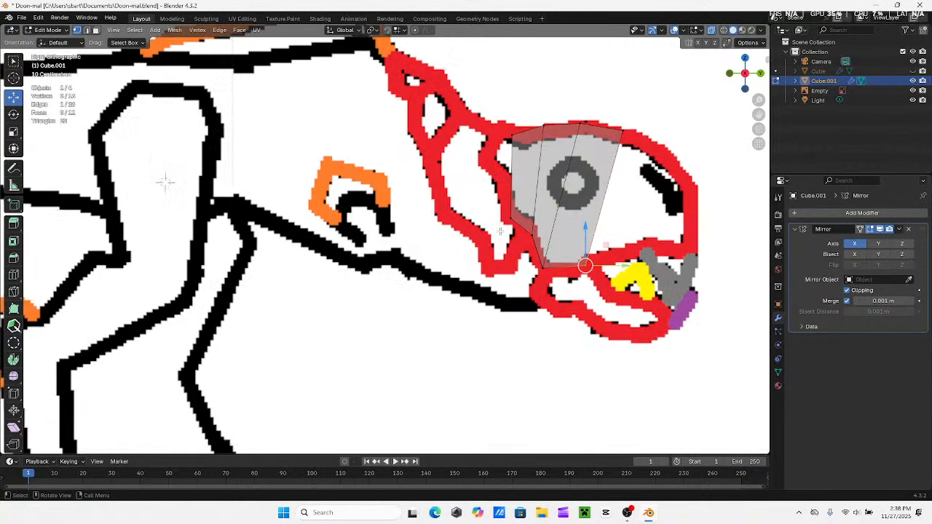
key("b")
left_click_drag(507, 174, 507, 175)
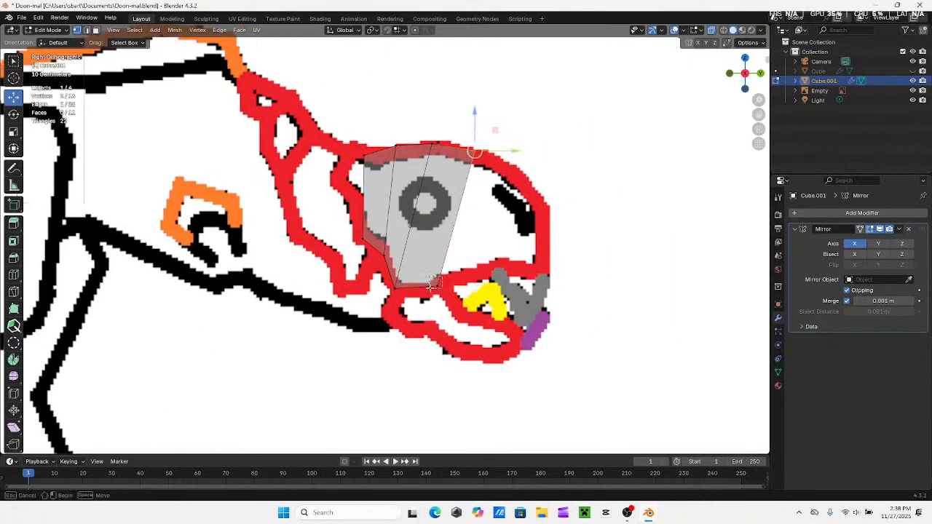
left_click_drag(494, 219, 587, 220)
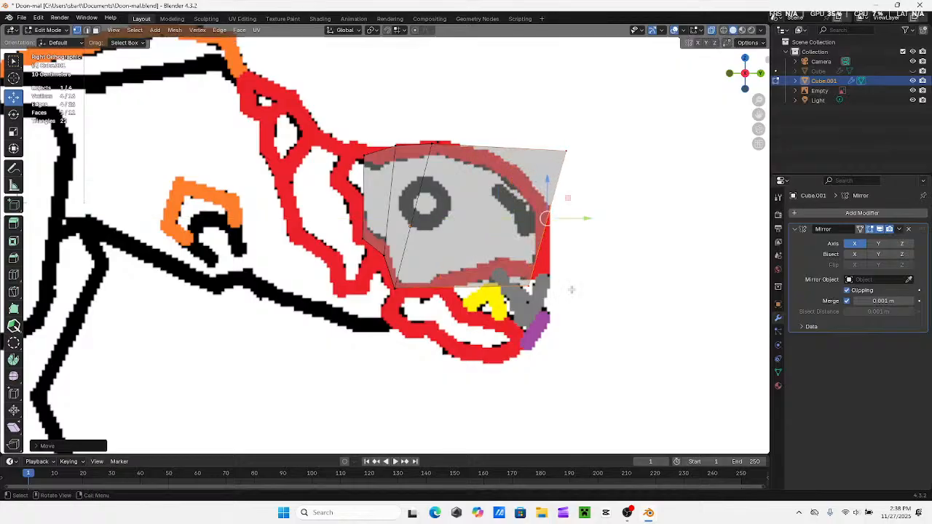
left_click(563, 267)
left_click_drag(565, 285, 541, 248)
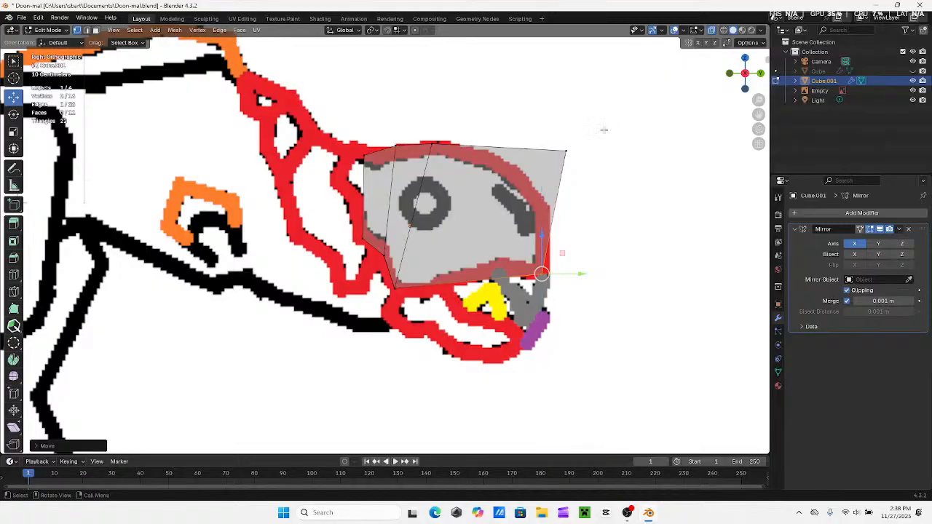
left_click(563, 161)
left_click_drag(563, 127, 564, 211)
left_click_drag(561, 283, 515, 255, "shift")
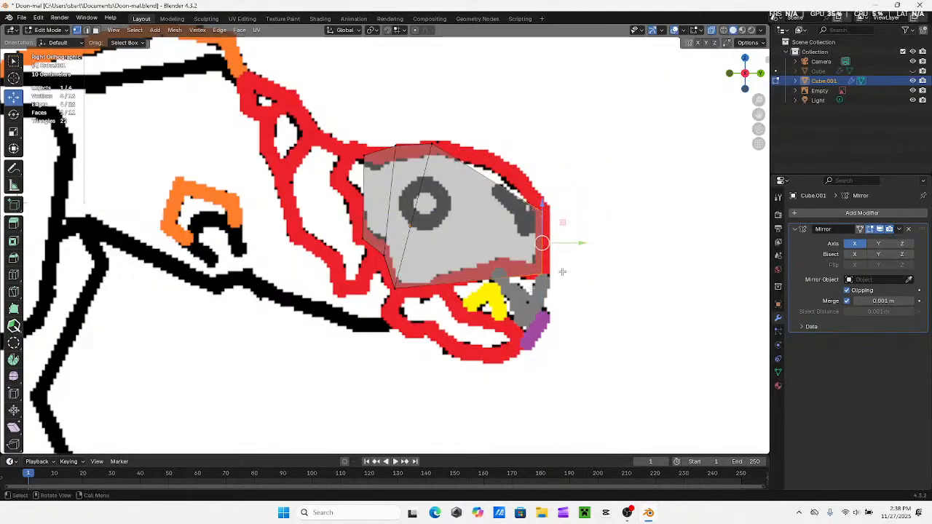
left_click_drag(573, 242, 582, 241)
Move the two middle vertex columns forward, fitting their upper and lower vertices to the red skull and mouth outline
left_click(443, 128)
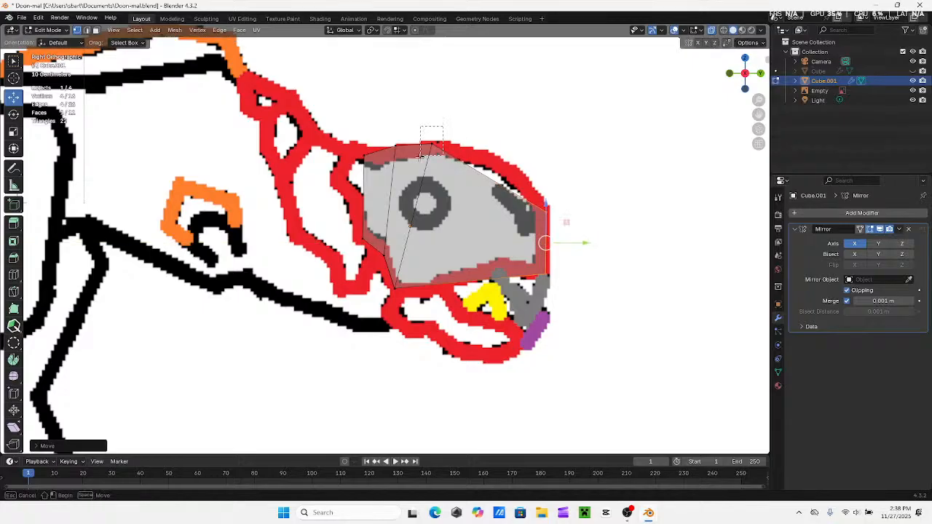
left_click_drag(461, 135, 486, 134)
left_click_drag(390, 273, 526, 281)
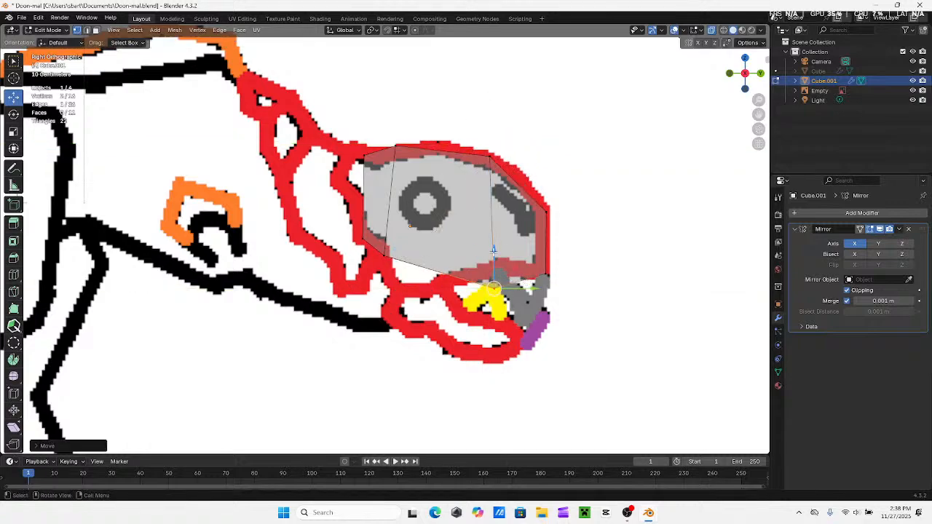
left_click_drag(495, 250, 495, 229)
left_click_drag(366, 238, 386, 264)
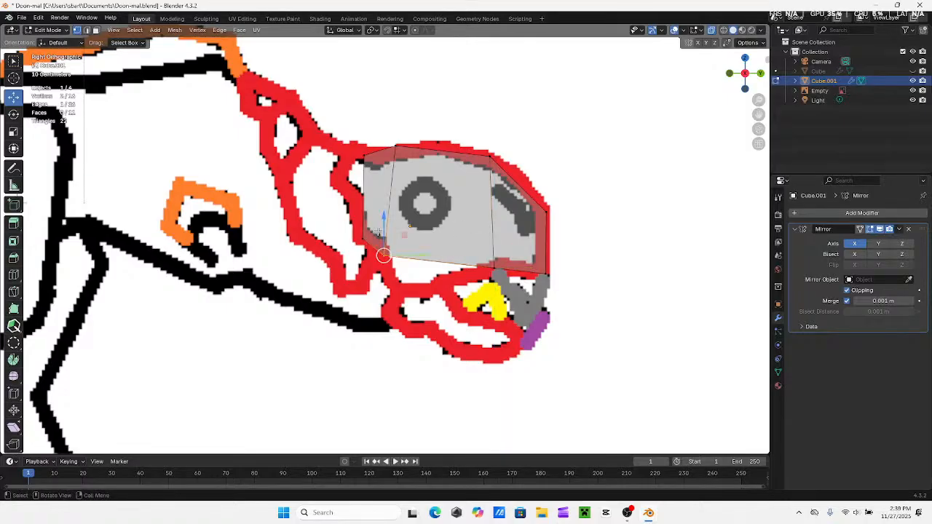
left_click_drag(384, 227, 385, 260)
left_click_drag(426, 288, 491, 279)
left_click_drag(388, 139, 479, 158)
Move the rear upper and lower vertices forward so the back edge stands upright behind the eye, ending at the jaw corner
left_click_drag(356, 143, 413, 158)
left_click_drag(348, 195, 414, 239)
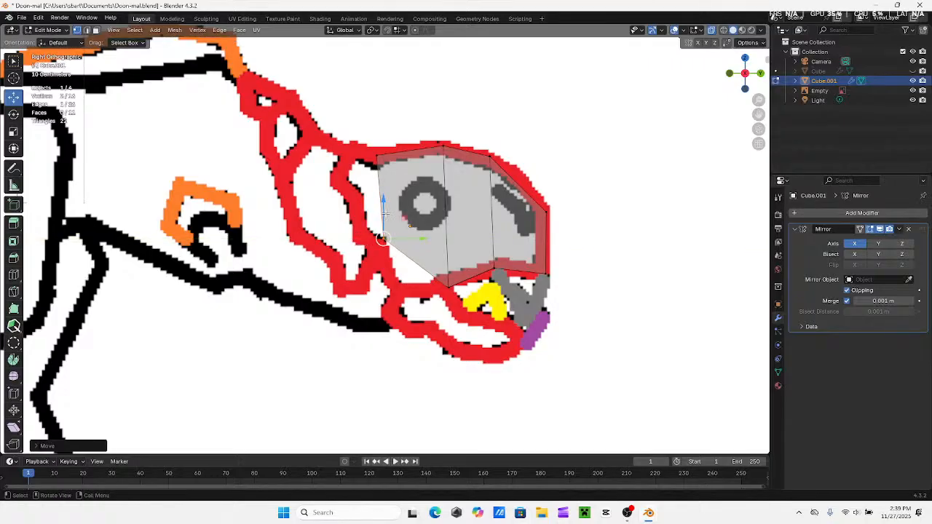
left_click_drag(385, 213, 418, 290)
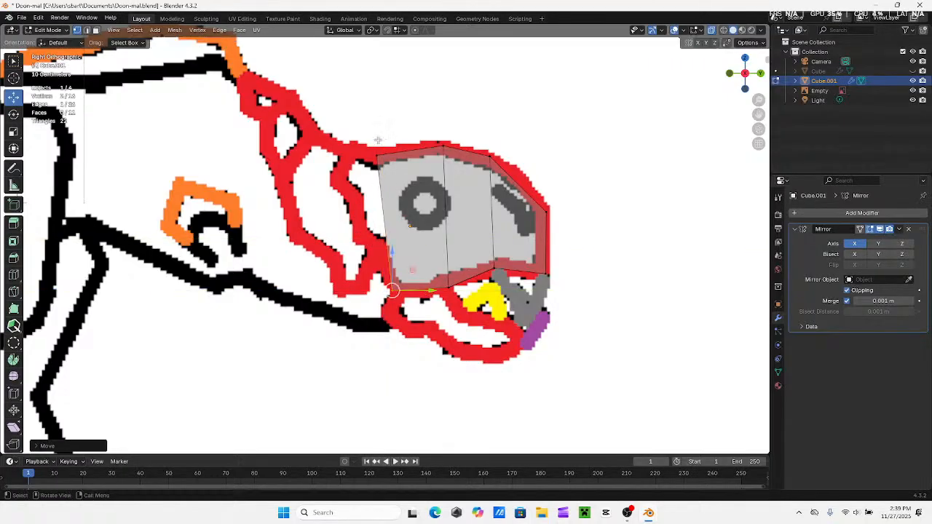
left_click_drag(374, 129, 426, 161)
left_click(404, 168)
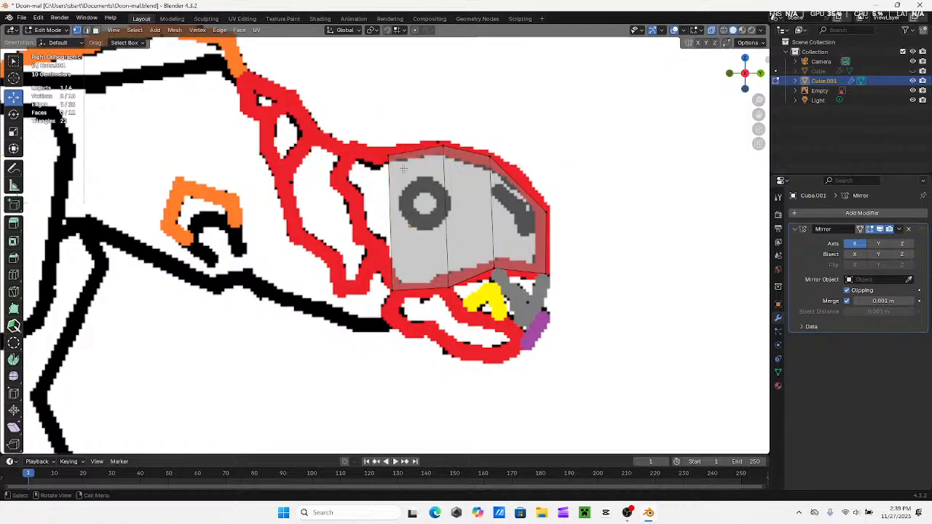
Select the rear face of the head piece and extrude a narrow section back toward the neck
scroll(348, 179, "down", 2)
scroll(471, 161, "up", 3)
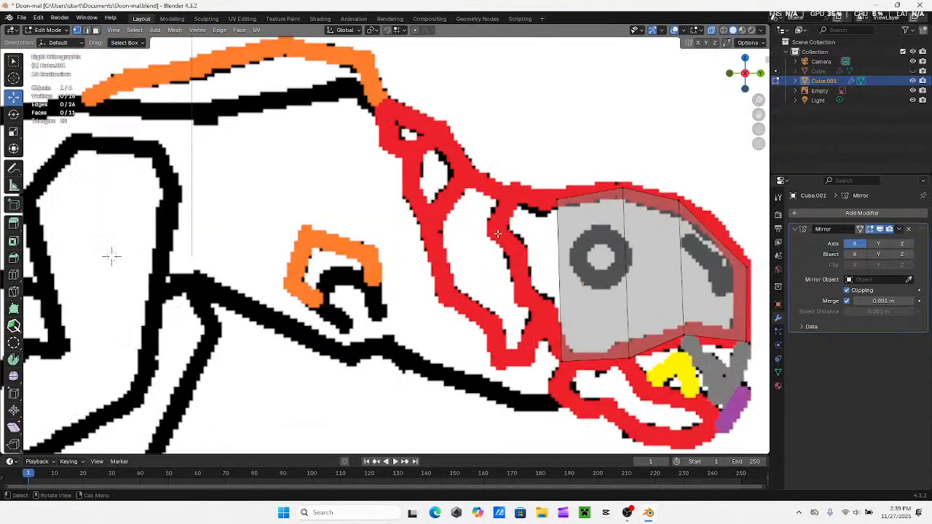
left_click_drag(484, 156, 553, 208)
left_click_drag(485, 336, 557, 280, "shift")
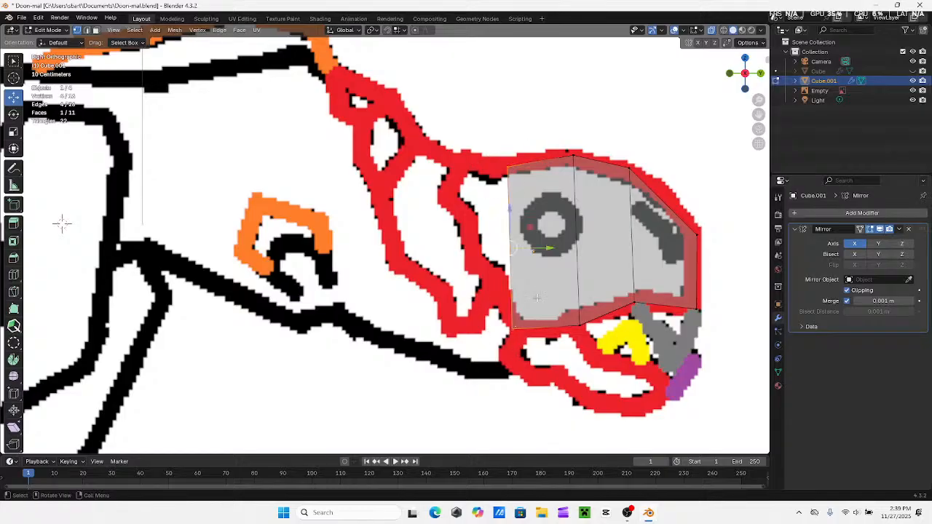
key("e")
left_click(512, 284)
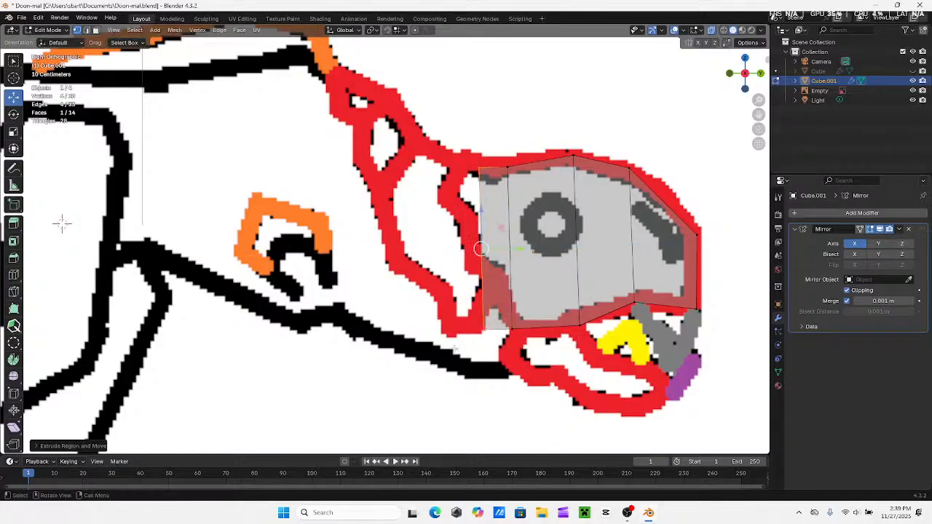
Raise the new rear section's lower vertices and lower its upper vertices to follow the red outline at the back of the head
left_click(493, 315)
left_click_drag(477, 302, 510, 268)
left_click_drag(466, 152, 468, 152)
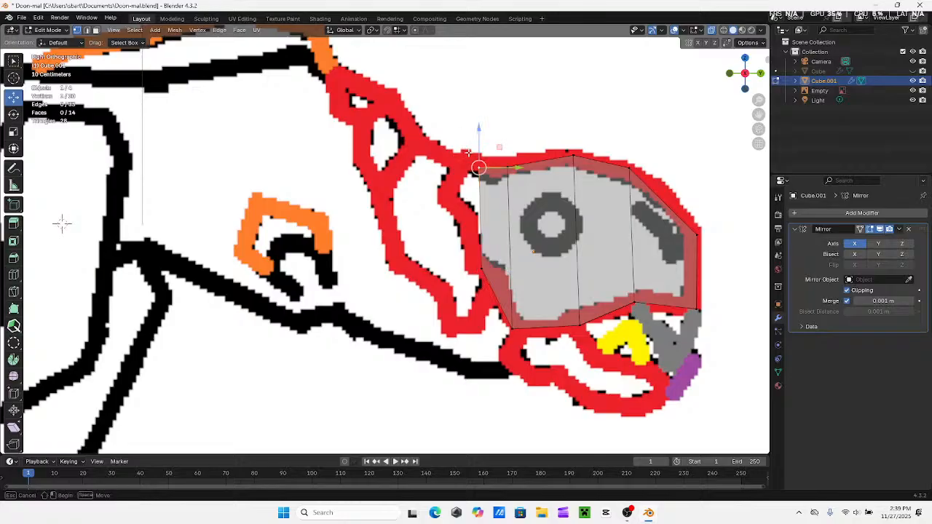
left_click_drag(494, 187, 494, 186)
left_click_drag(477, 146, 519, 177)
left_click(582, 109)
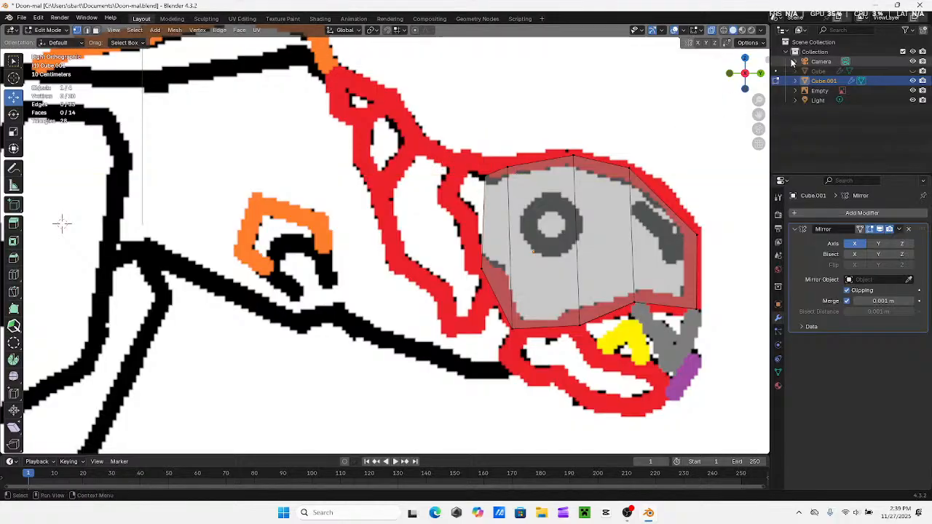
Unhide the body mesh, turn off X-ray, and compare the head piece's width with the body from the snout end
left_click(914, 70)
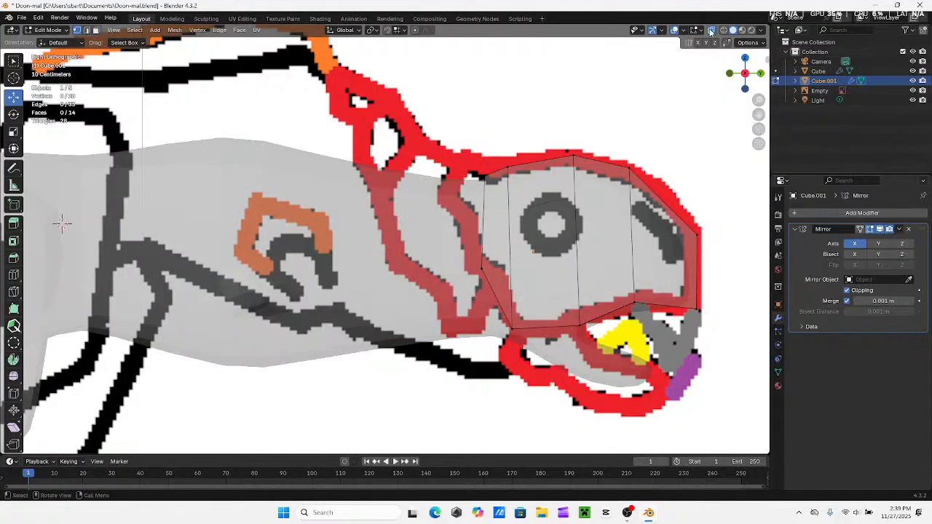
left_click(711, 31)
middle_click_drag(519, 161, 611, 168)
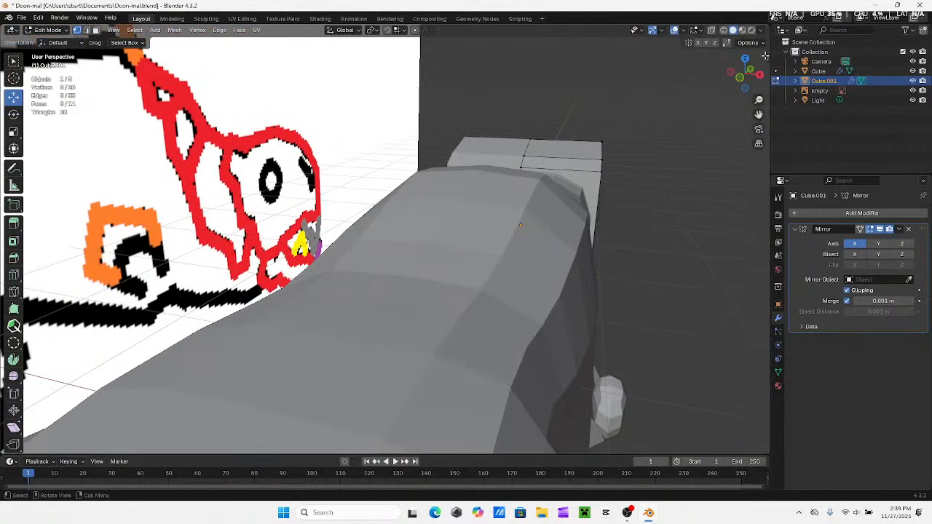
left_click(750, 71)
middle_click_drag(280, 202, 471, 197, "shift")
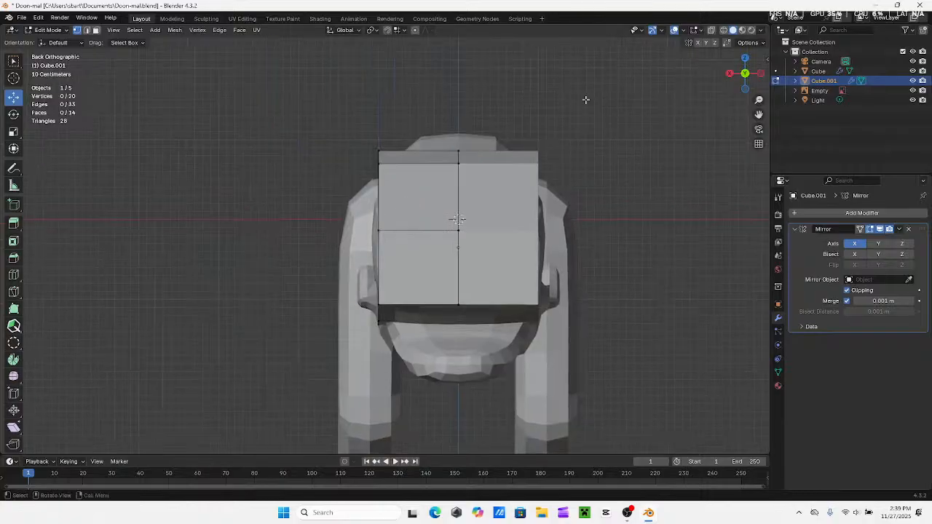
Select all outer side vertices of the head piece through the mesh and move them slightly outward along X
left_click(712, 31)
left_click_drag(289, 135, 391, 340)
left_click(712, 30)
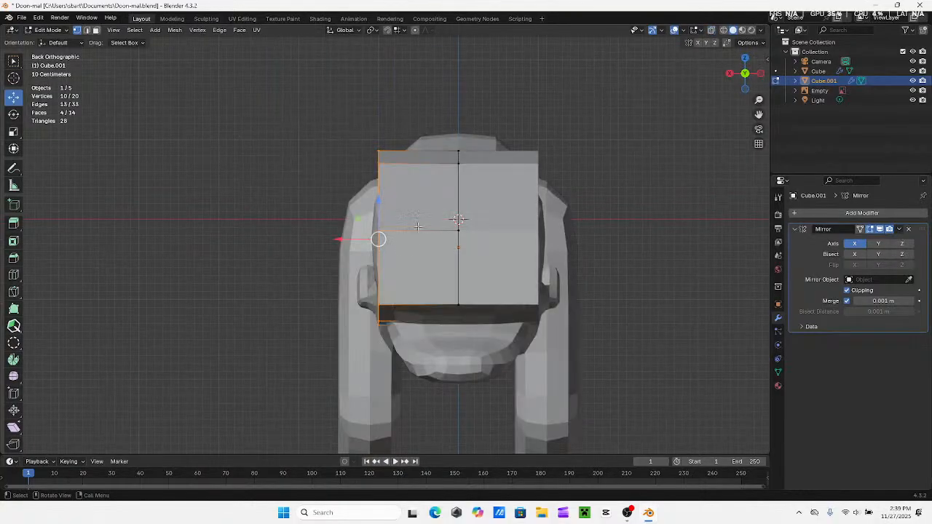
left_click_drag(344, 246, 333, 230)
Check the widened head against the body and reference from angled and side views, and return to Object Mode
middle_click_drag(333, 230, 488, 223)
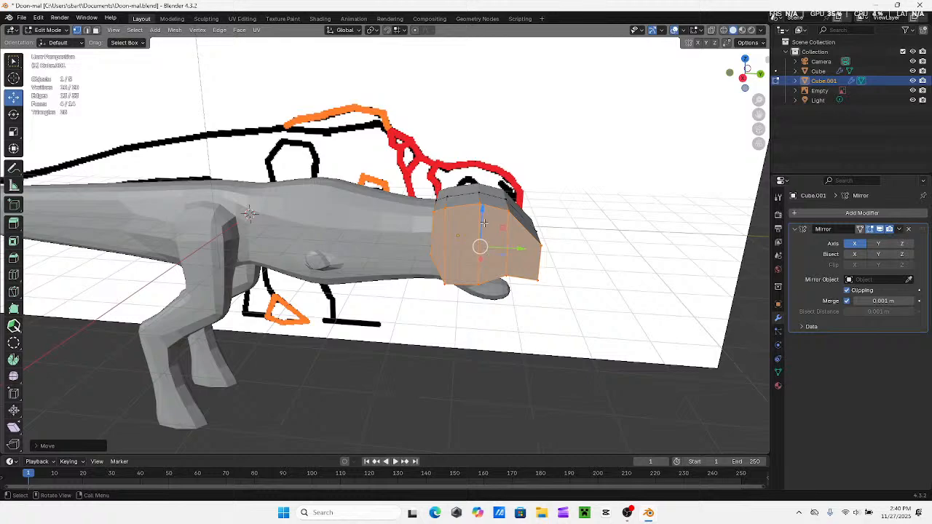
middle_click_drag(483, 222, 536, 135)
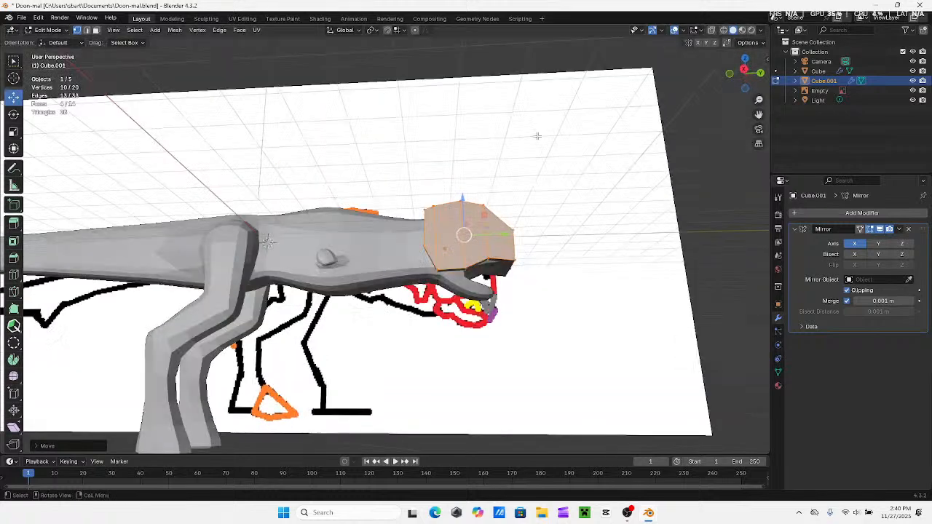
left_click(743, 73)
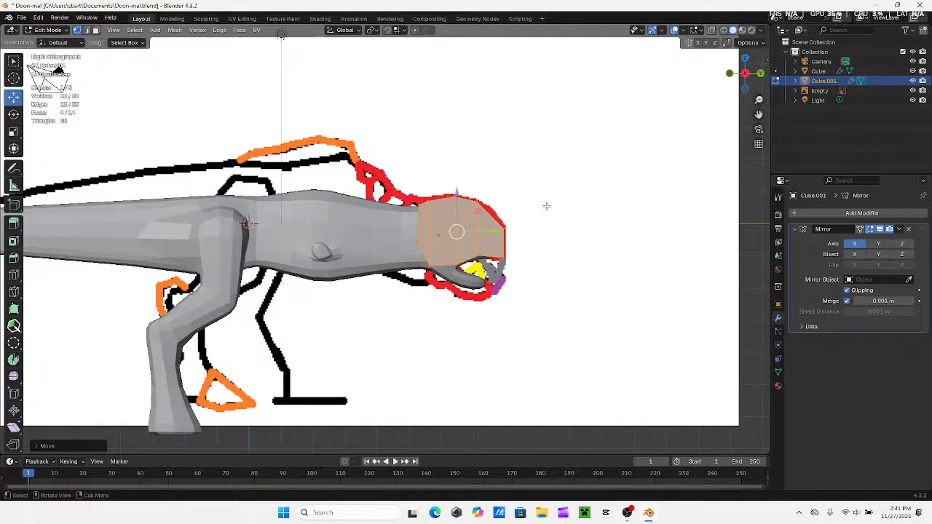
key("Tab")
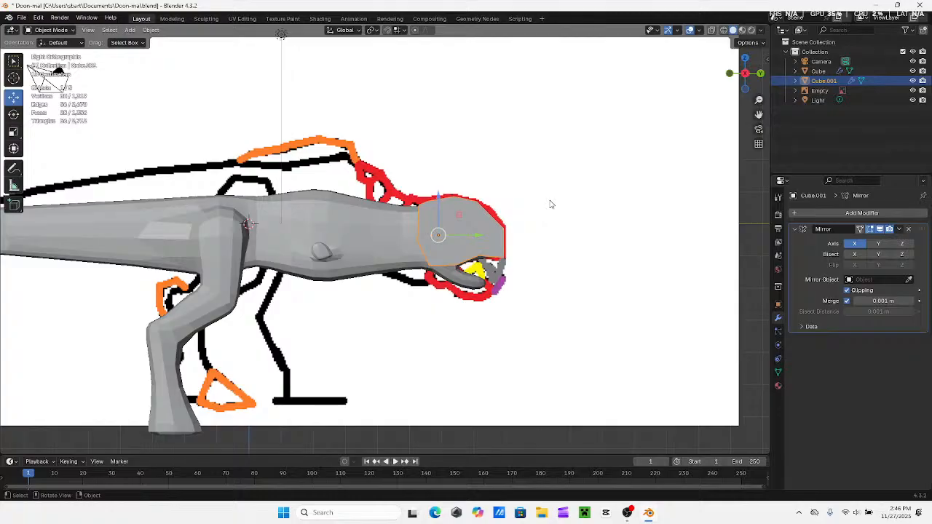
Turn on X-ray in the right side view and add a cube mesh for the lower jaw
middle_click_drag(535, 216, 745, 159)
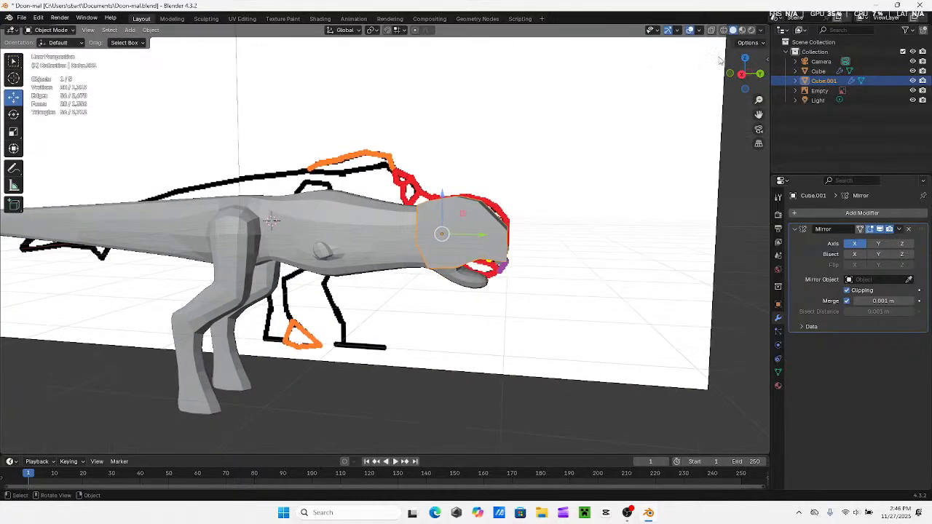
left_click(741, 74)
scroll(621, 228, "up", 2)
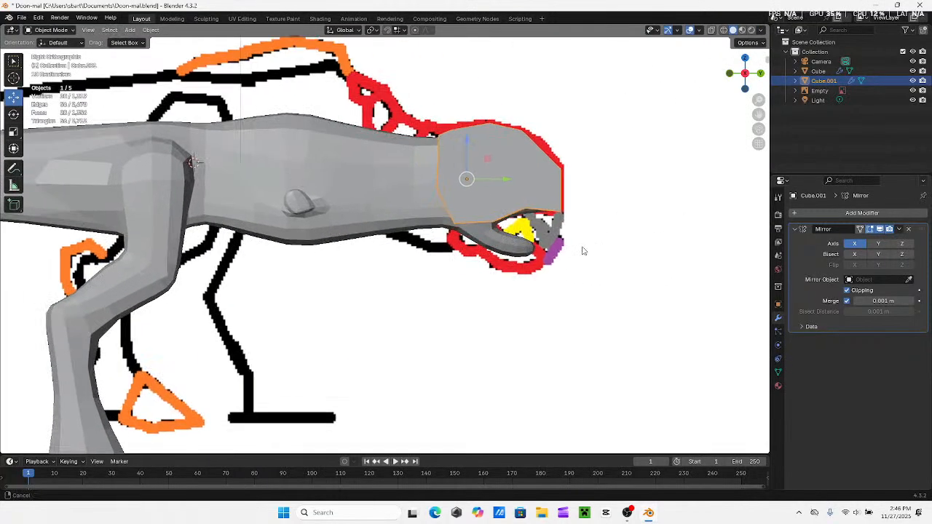
left_click(711, 30)
scroll(224, 136, "up", 4)
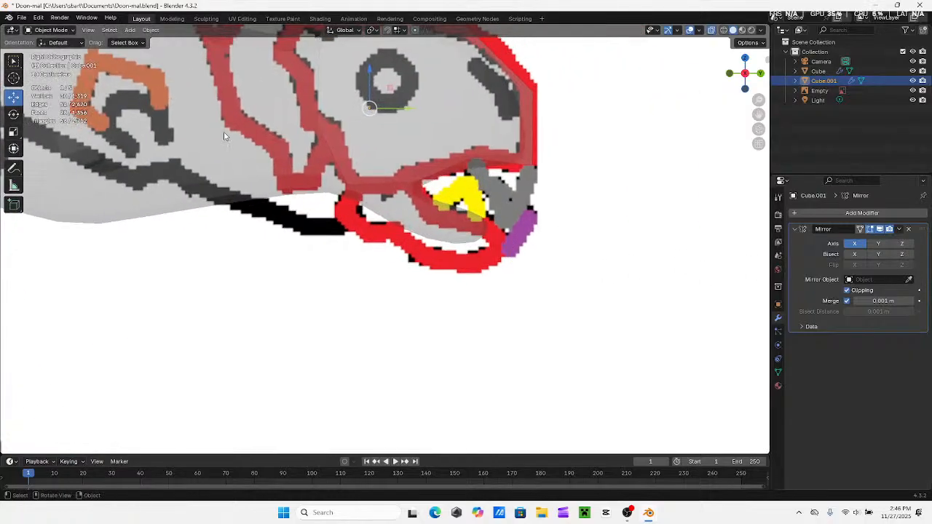
left_click(130, 30)
mouse_move(166, 45)
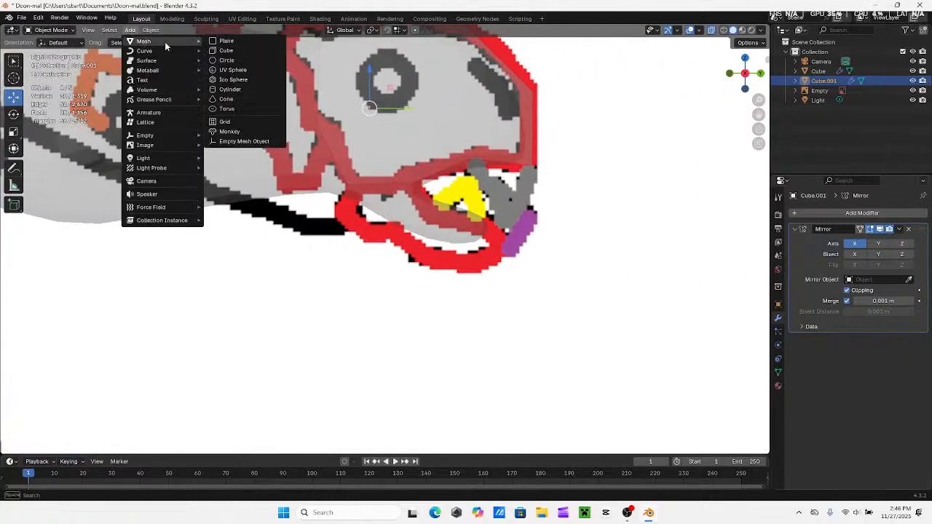
left_click(227, 50)
Move the new cube forward along Y and down along Z until it sits below the head
scroll(299, 180, "down", 5)
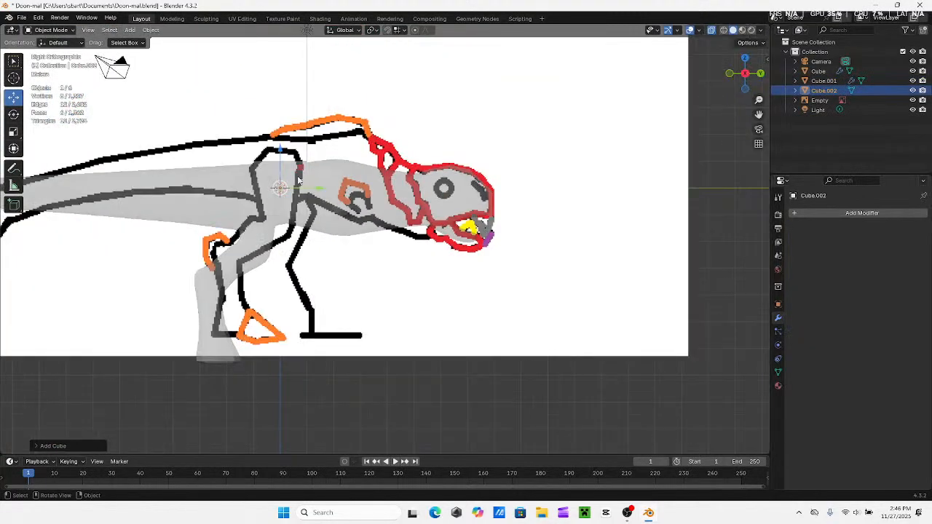
left_click_drag(318, 188, 470, 194)
left_click_drag(431, 166, 432, 242)
scroll(433, 242, "up", 3)
Turn off X-ray and cut a vertical loop through the middle of the new cube from the back view in Edit Mode
middle_click_drag(436, 241, 378, 251)
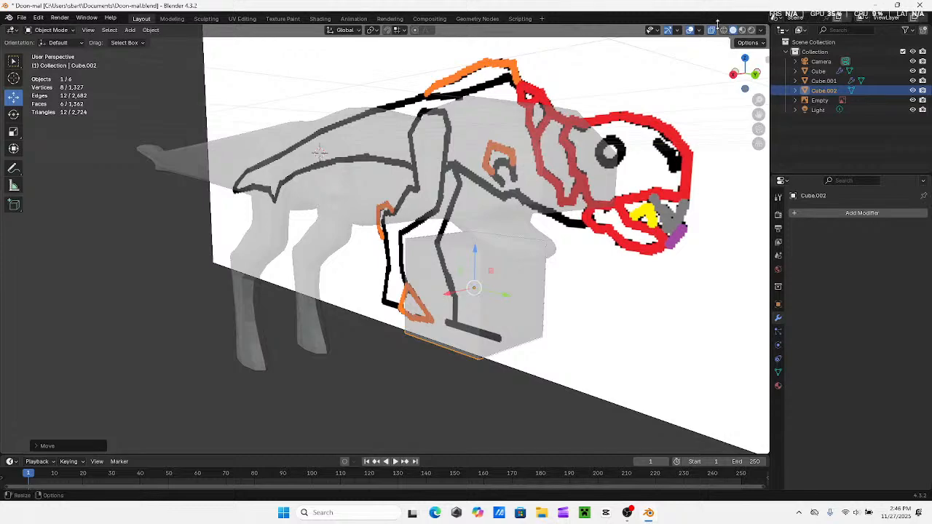
mouse_move(699, 44)
middle_mouse_down()
mouse_move(536, 158)
mouse_move(708, 54)
middle_mouse_up()
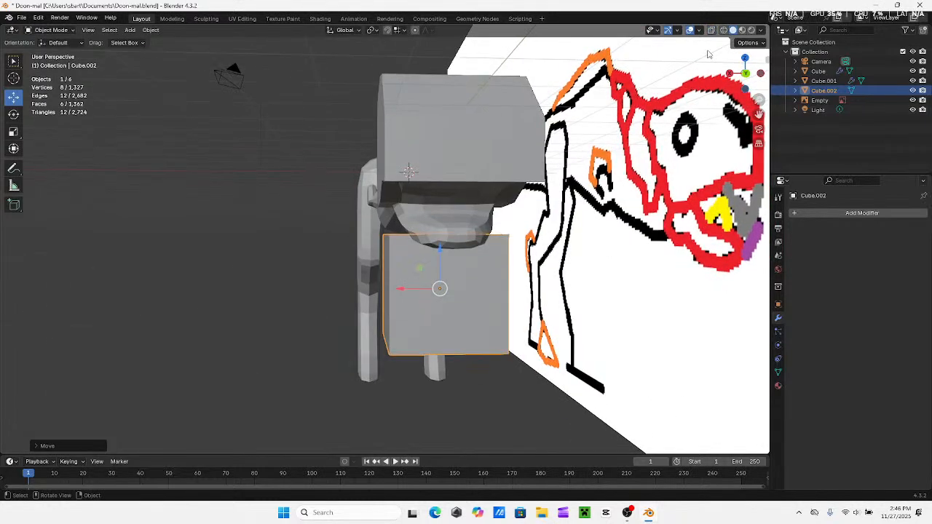
left_click(745, 73)
left_click(50, 30)
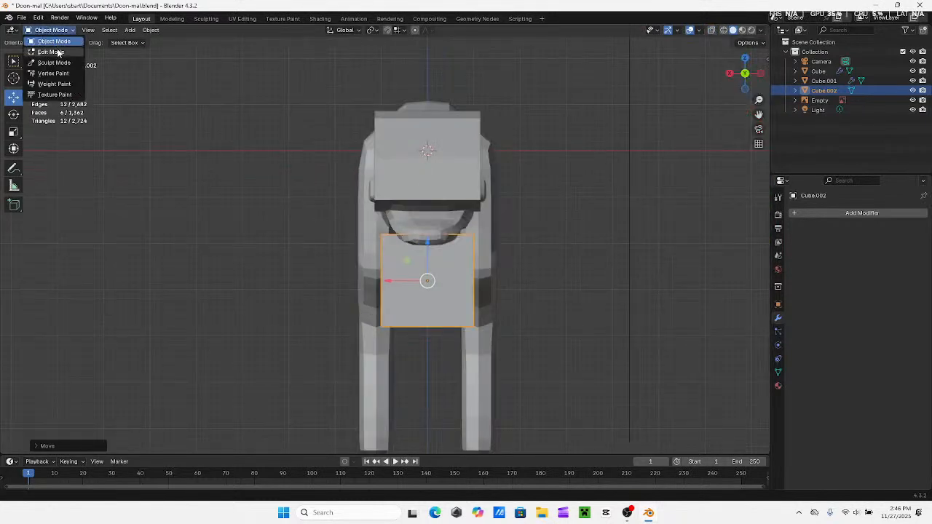
left_click(58, 52)
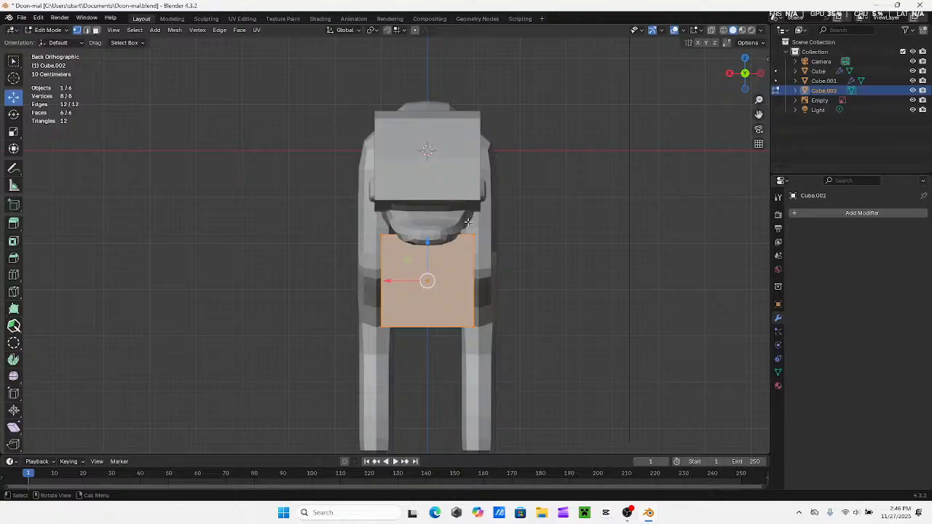
left_click(13, 274)
left_click(402, 266)
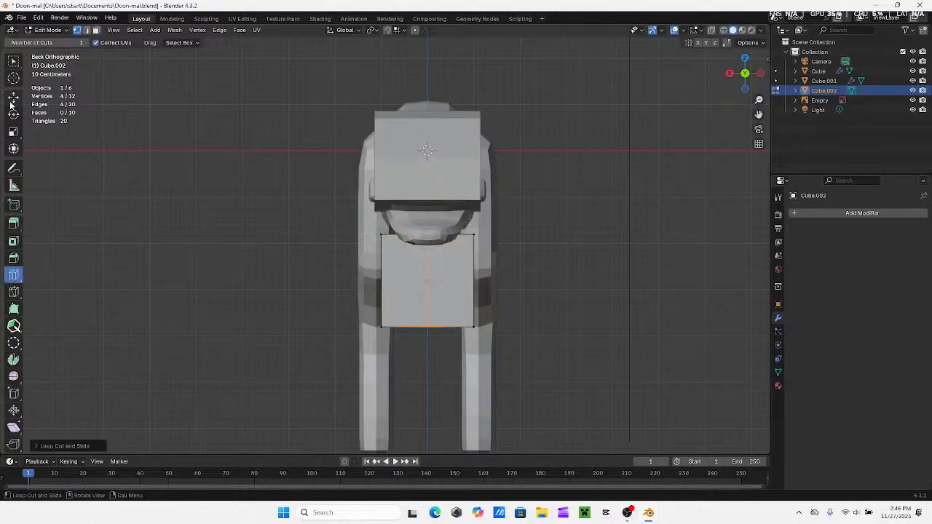
Select all outer vertices on one side of the cube's centre loop through the mesh and delete them
left_click(13, 61)
left_click(474, 284)
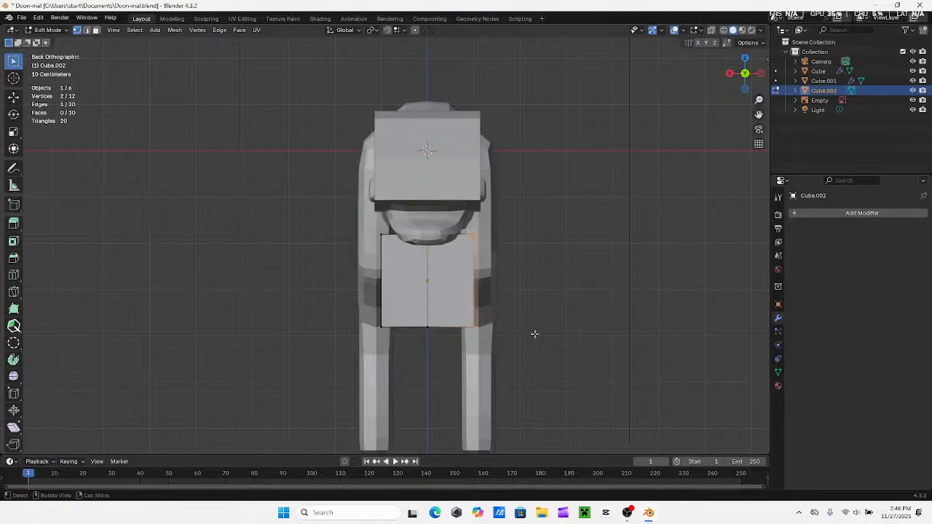
left_click(712, 30)
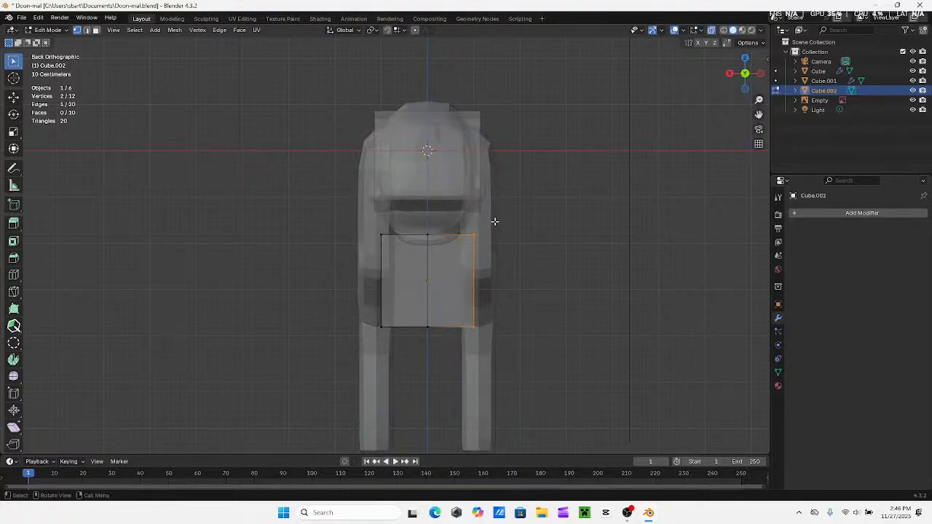
left_click_drag(495, 221, 426, 361)
left_click(548, 245)
left_click_drag(499, 201, 442, 377)
right_click(470, 355)
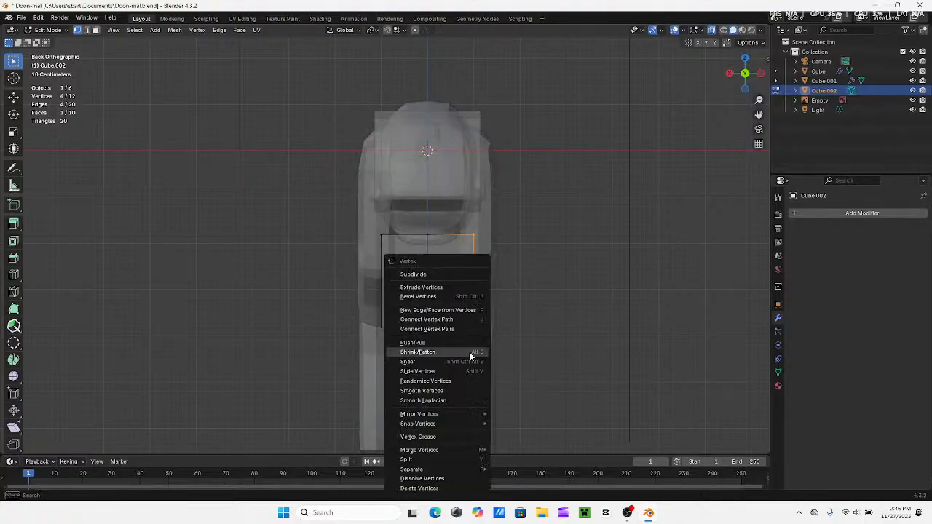
left_click(423, 488)
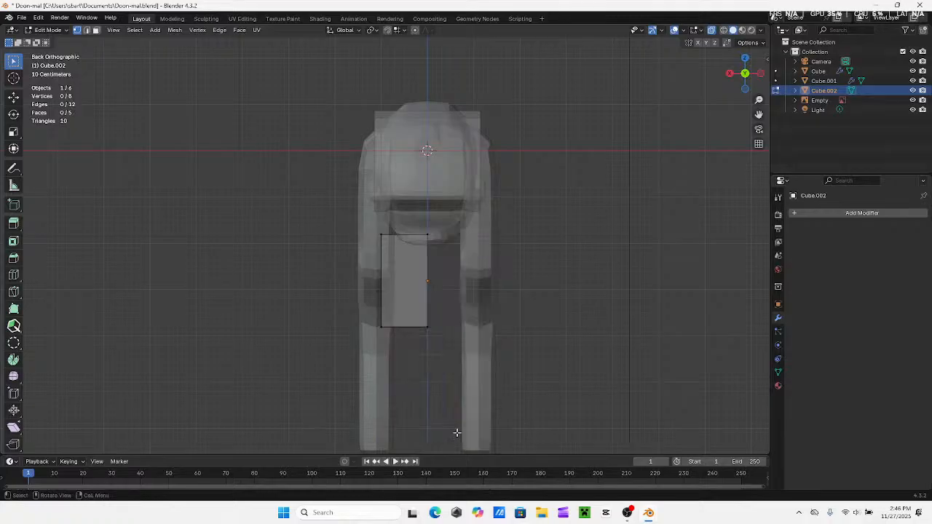
Add a Mirror modifier to the half cube on the X axis and enable Clipping
left_click(822, 213)
left_click(764, 216)
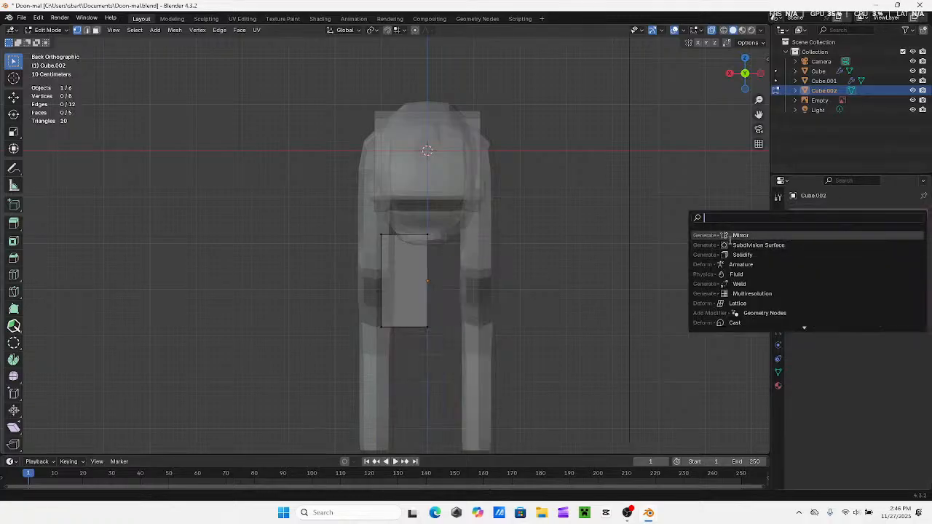
left_click(732, 236)
left_click(848, 291)
Select the whole half cube in the right side view and raise it about 1.13 m to the lower jaw
middle_click_drag(497, 231, 605, 239)
left_click(747, 76)
left_click_drag(597, 199, 389, 380)
scroll(641, 134, "up", 4)
middle_click_drag(529, 333, 285, 284, "shift")
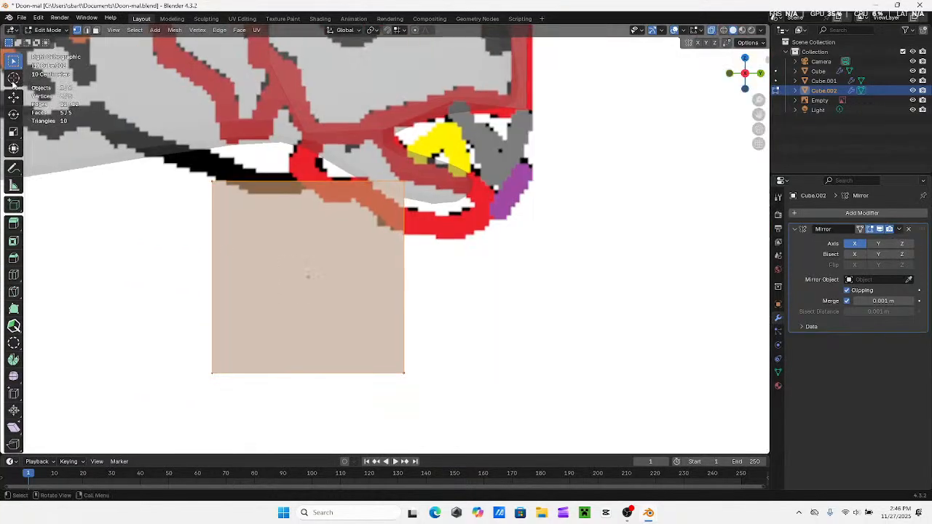
left_click(13, 97)
left_click_drag(307, 239, 307, 131)
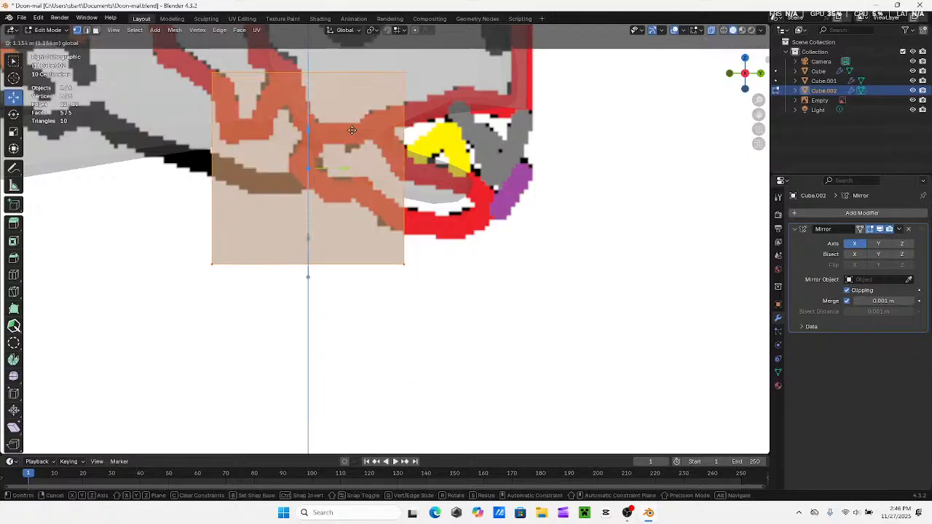
scroll(307, 131, "down", 4)
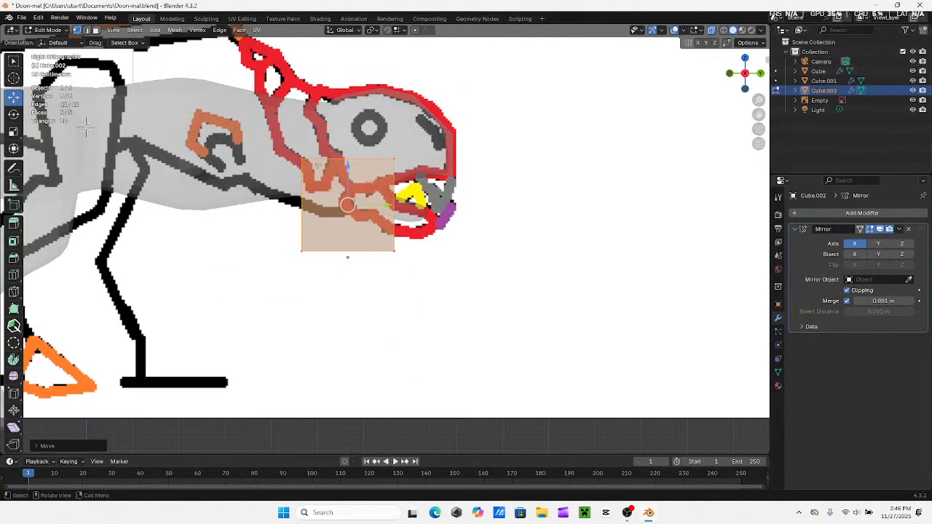
key("s")
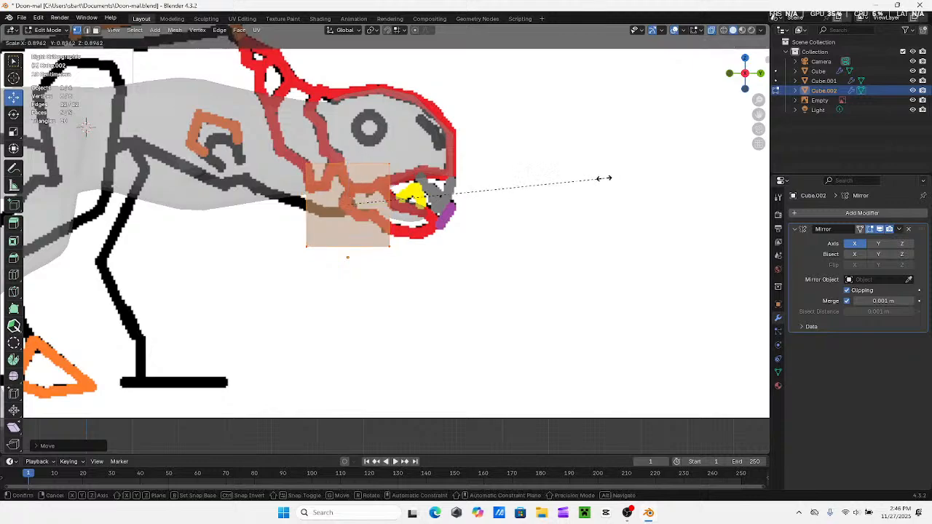
left_click(458, 199)
mouse_move(447, 198)
middle_mouse_down()
mouse_move(345, 220)
mouse_move(458, 202)
middle_mouse_up()
key("ctrl+z")
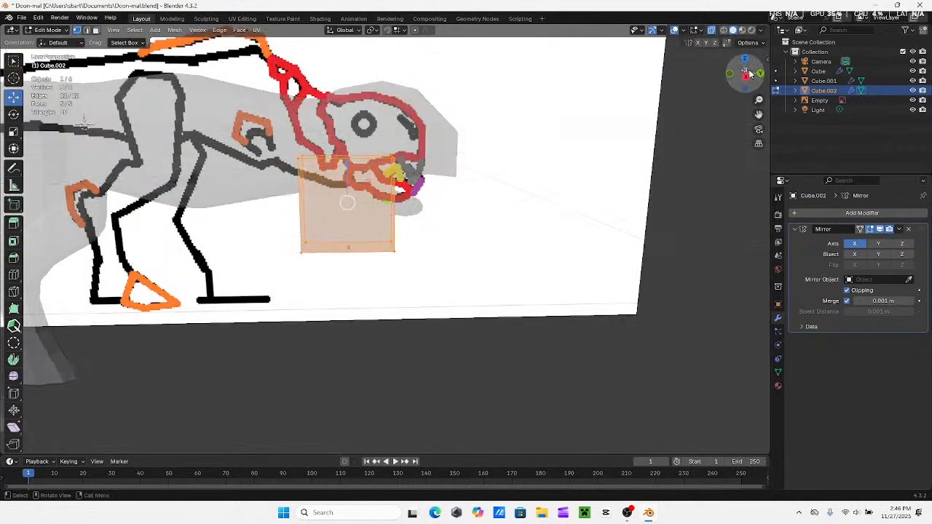
Select the jaw block's front vertices in the right side view and move them slightly backward along Y
left_click(746, 78)
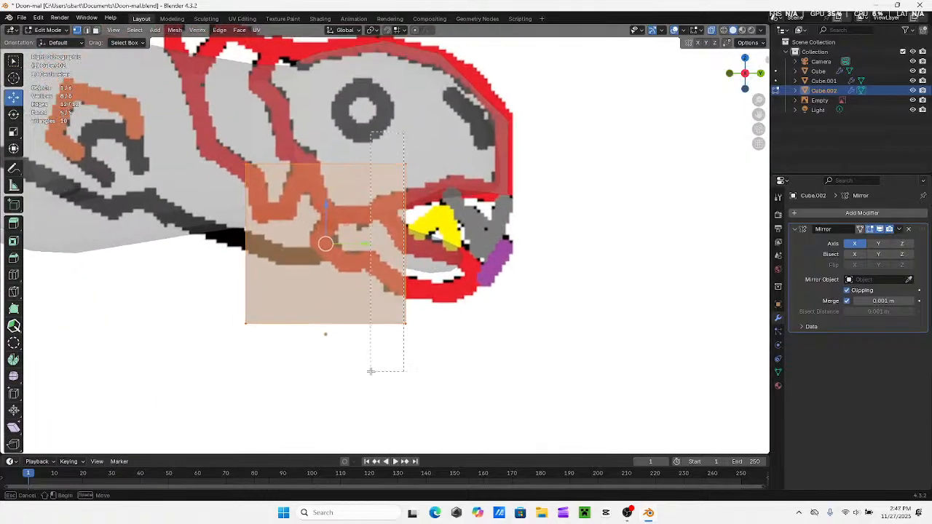
scroll(451, 355, "down", 2)
key("g")
key("y")
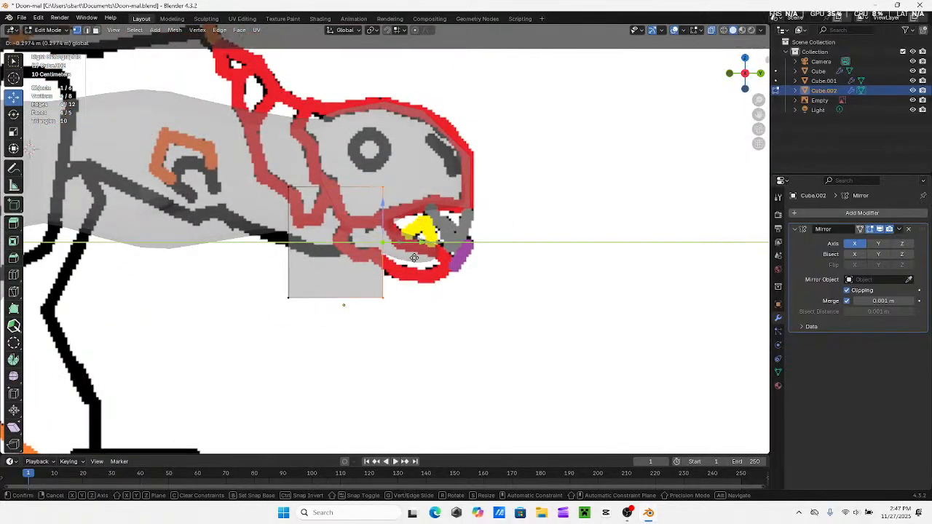
left_click(408, 335)
Raise the jaw block's lower vertices and lower its upper vertices to fit the height of the jaw hinge
left_click_drag(409, 335, 278, 271)
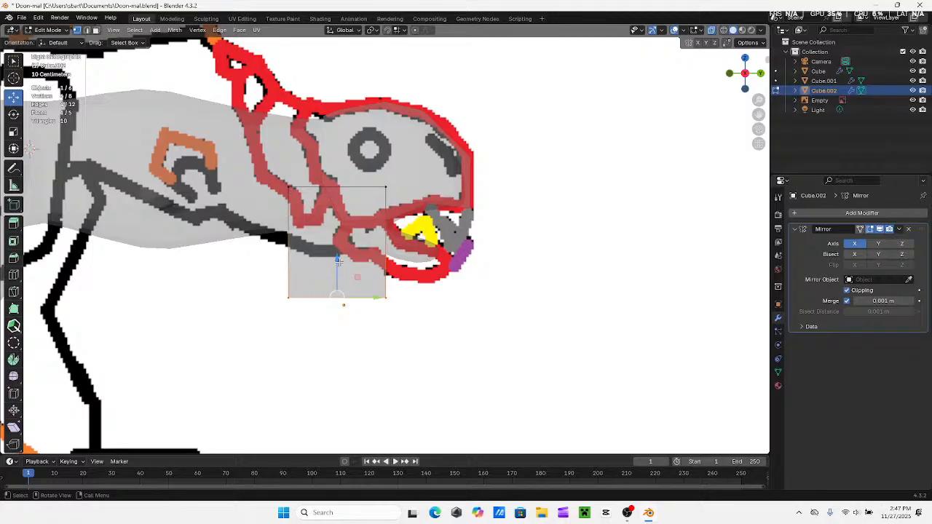
left_click_drag(338, 262, 349, 225)
left_click_drag(444, 152, 249, 214)
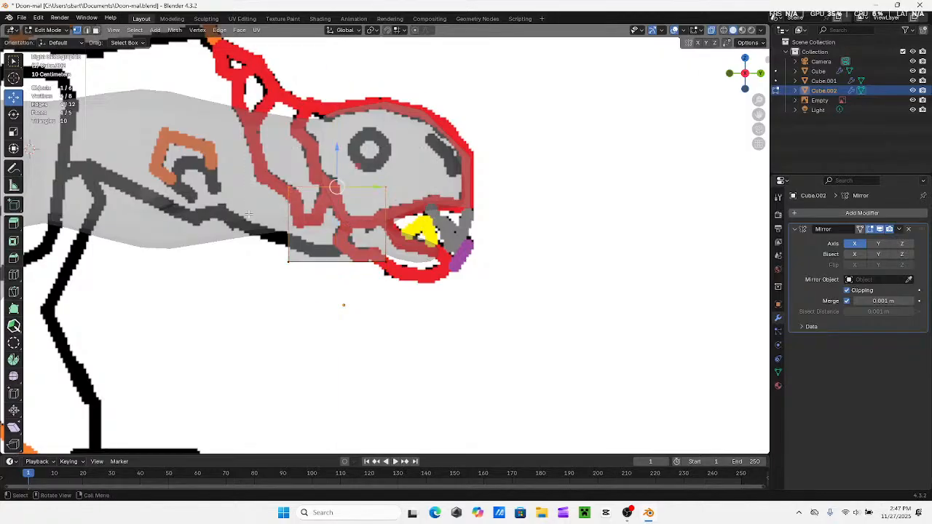
left_click_drag(337, 155, 343, 187)
Narrow the jaw block along Y by repositioning its rear and front vertices over the red outline at the jaw hinge
left_click_drag(231, 214, 382, 245)
scroll(455, 243, "up", 2)
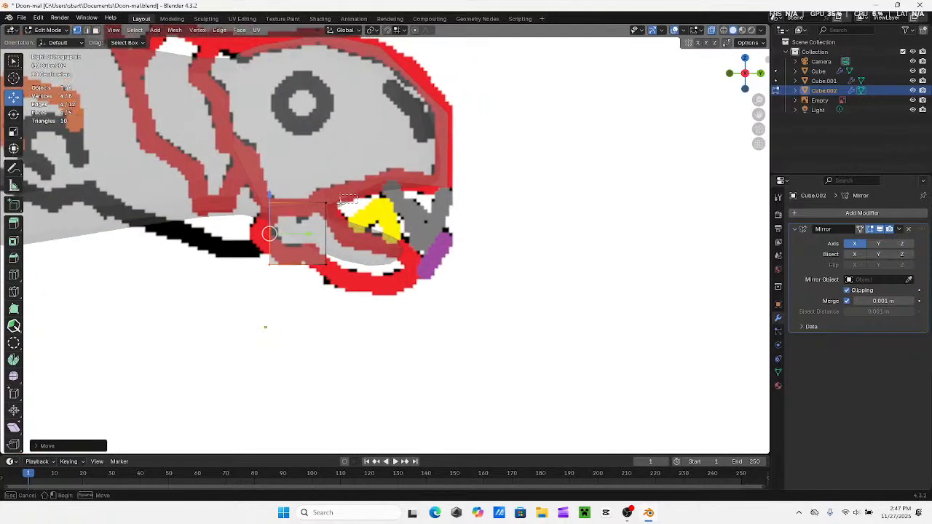
left_click_drag(364, 234, 346, 234)
left_click_drag(237, 187, 294, 284)
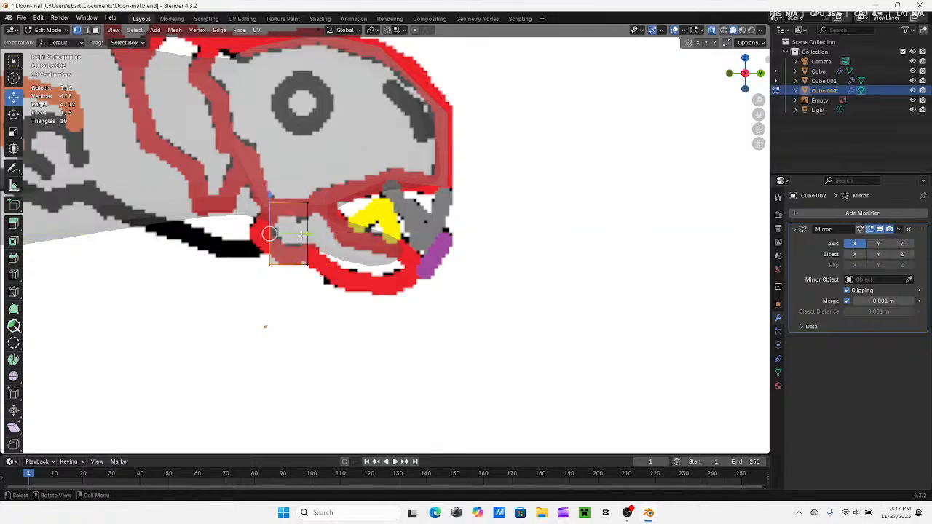
left_click_drag(305, 235, 289, 233)
Adjust the block's rear upper and lower corners and raise its front lower vertices to follow the red jaw outline
left_click_drag(222, 282, 261, 209)
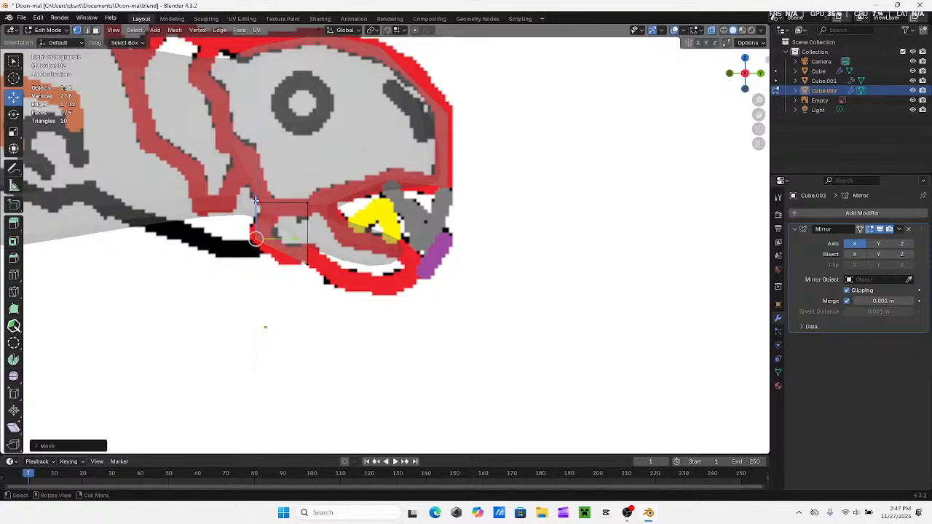
left_click_drag(239, 177, 256, 189)
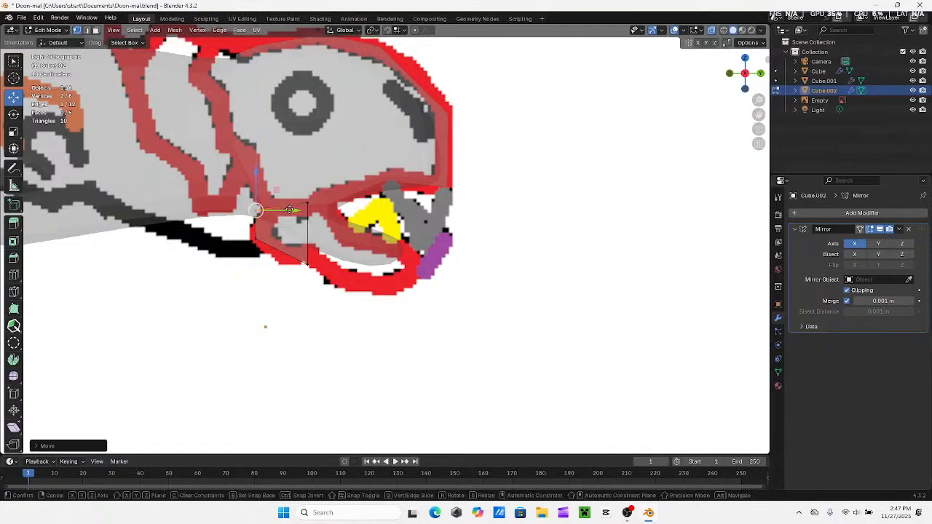
left_click_drag(297, 210, 283, 286)
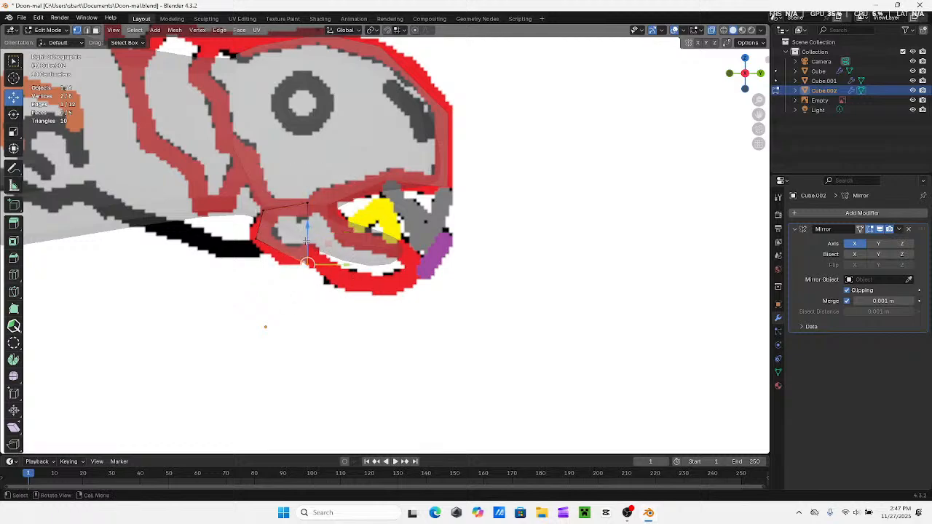
left_click_drag(307, 235, 306, 228)
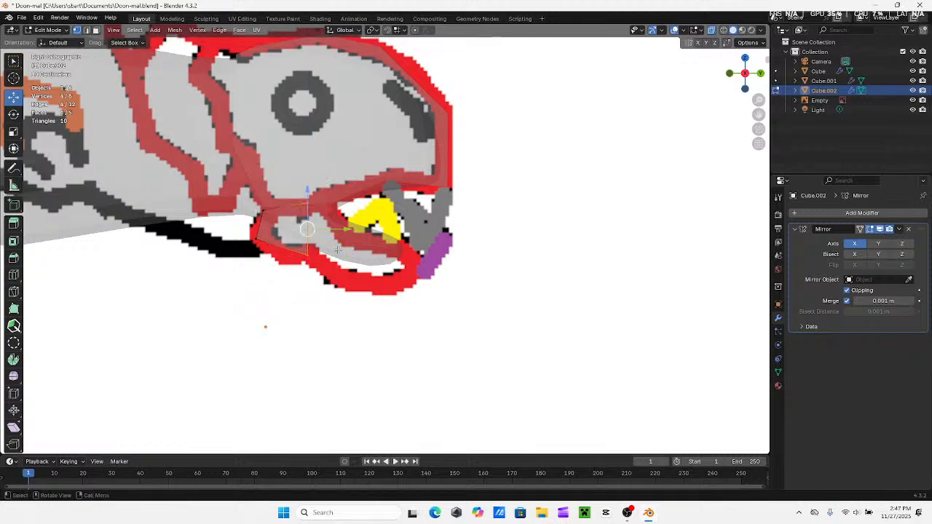
Extrude the block's front end forward twice, lowering each new section to follow the red lower jaw outline
key("e")
left_click(389, 282)
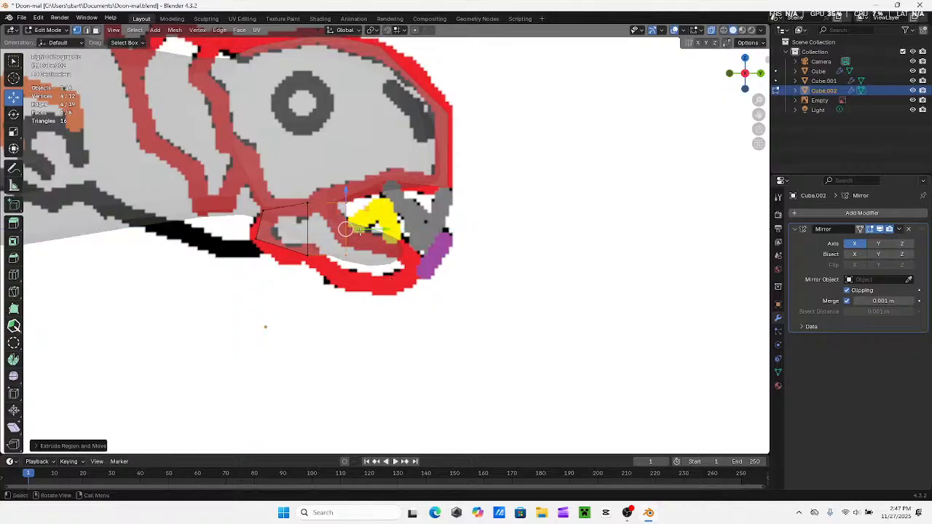
left_click_drag(346, 192, 326, 225)
key("e")
left_click(468, 294)
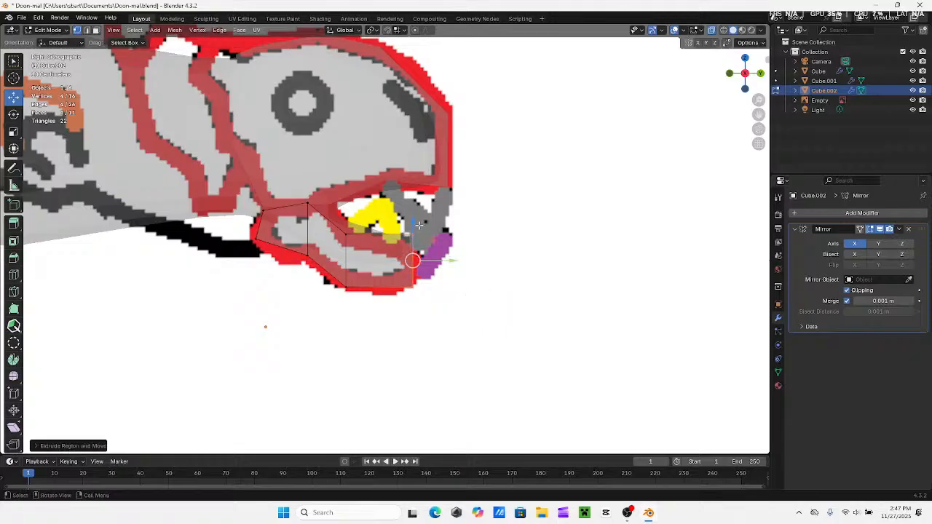
left_click_drag(419, 224, 414, 235)
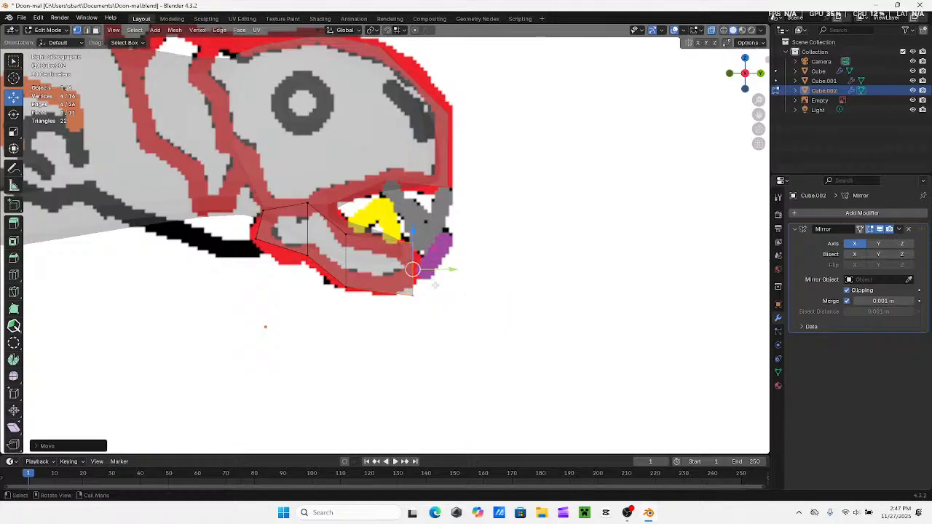
Adjust the upper and lower vertices at the jaw's front end along Y to fit the red outline near the tip
mouse_move(435, 285)
left_mouse_down()
mouse_move(396, 307)
mouse_move(420, 289)
left_mouse_up()
left_click_drag(428, 228, 399, 261)
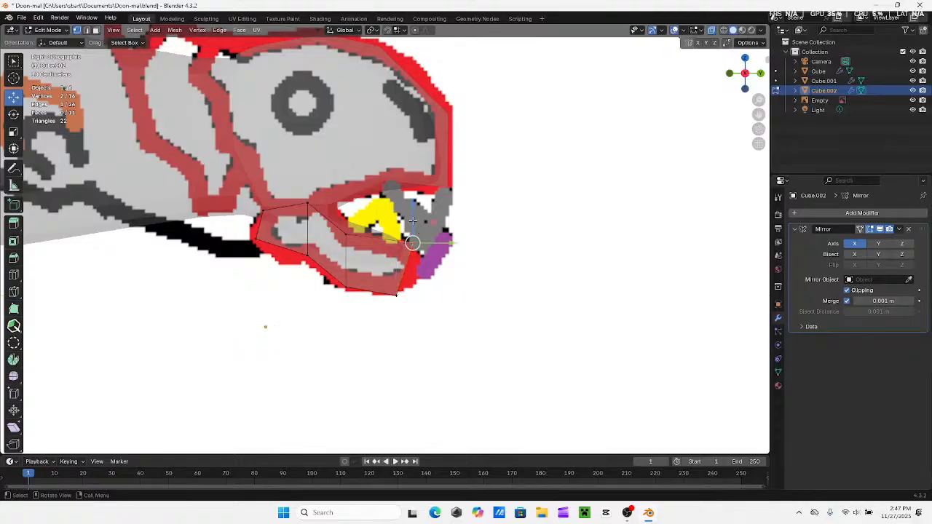
left_click_drag(414, 222, 430, 244)
mouse_move(416, 287)
left_mouse_down()
mouse_move(391, 303)
mouse_move(440, 294)
mouse_move(431, 294)
left_mouse_up()
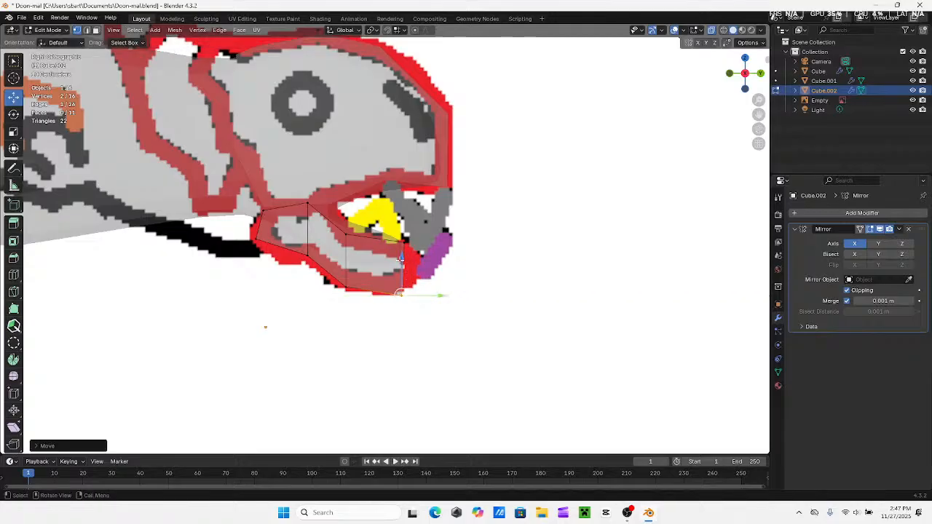
Extrude the jaw's front end forward once more and move the new upper and lower vertices to follow the red outline at the tip
left_click_drag(401, 260, 389, 306)
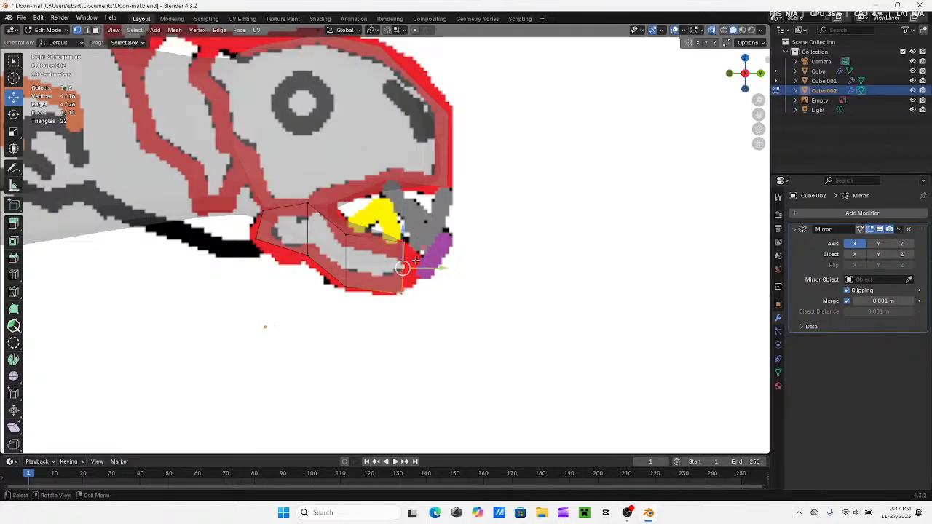
key("e")
left_click(449, 270)
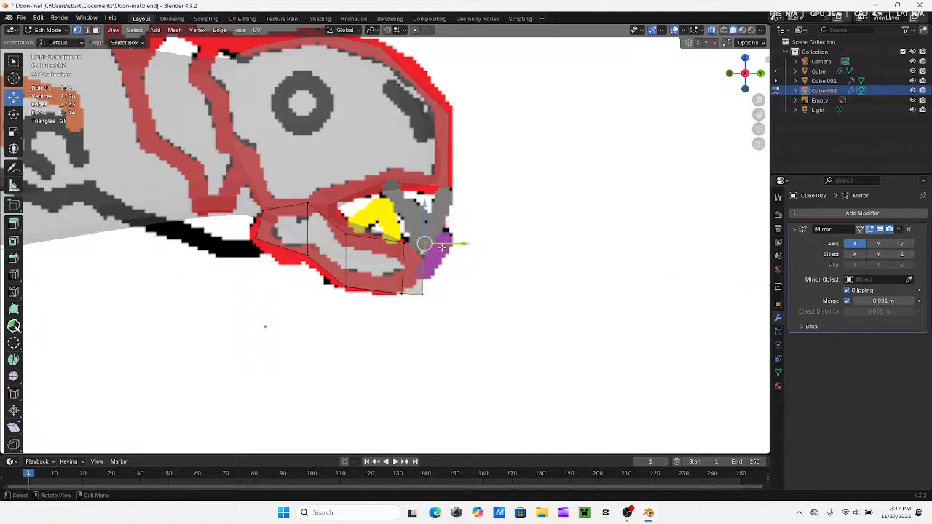
left_click_drag(424, 219, 446, 297)
left_click_drag(413, 257, 400, 226)
left_click(476, 246)
scroll(476, 246, "down", 1)
left_click(491, 279)
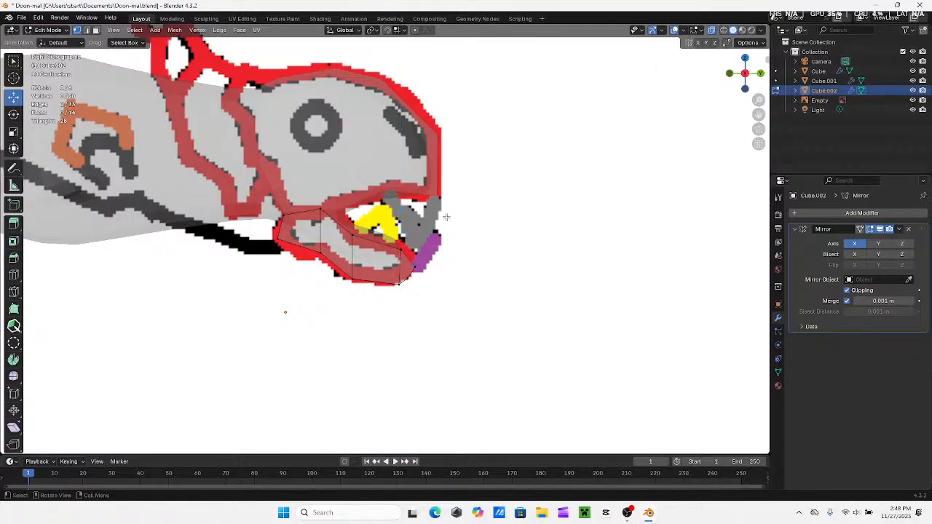
Turn off X-ray, check the head and jaw in solid view, and save the Doon-mal file
left_click(712, 31)
middle_click_drag(546, 184, 463, 213)
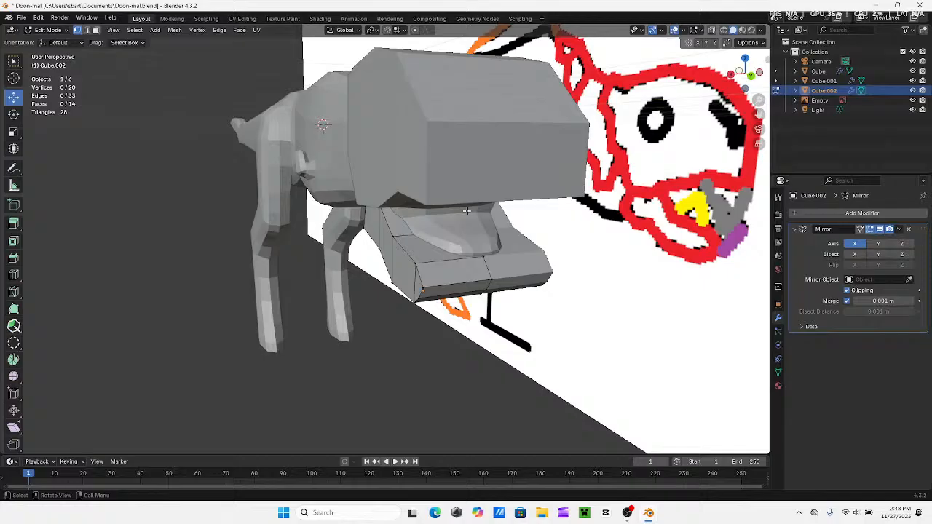
middle_click_drag(466, 211, 488, 221)
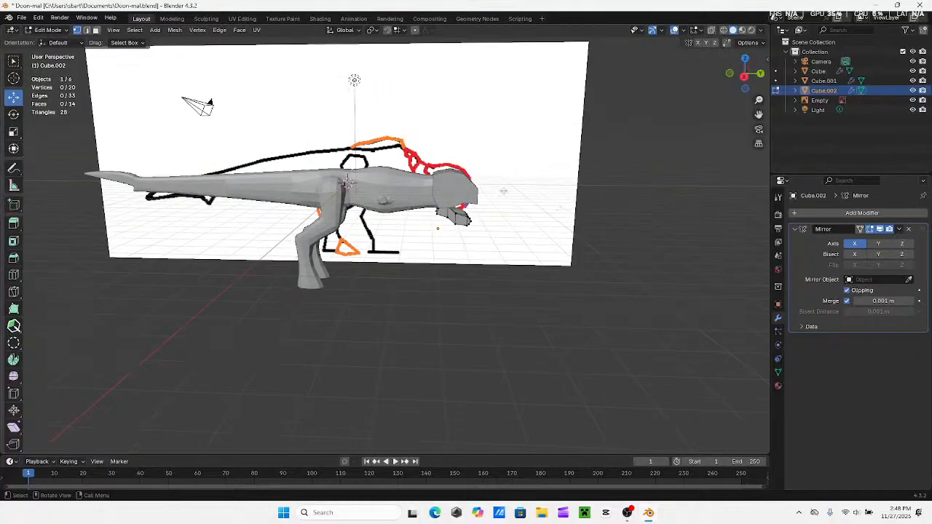
left_click(744, 79)
left_click(21, 17)
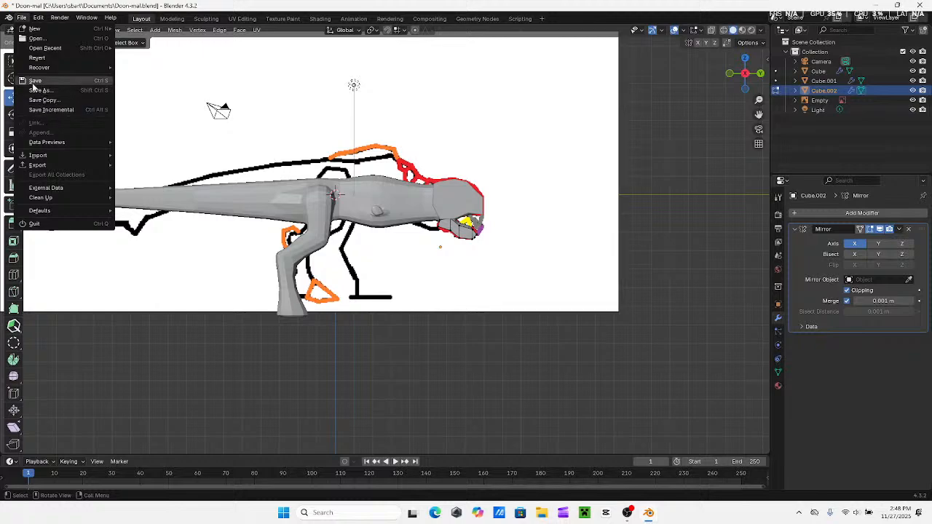
left_click(34, 80)
left_click(21, 17)
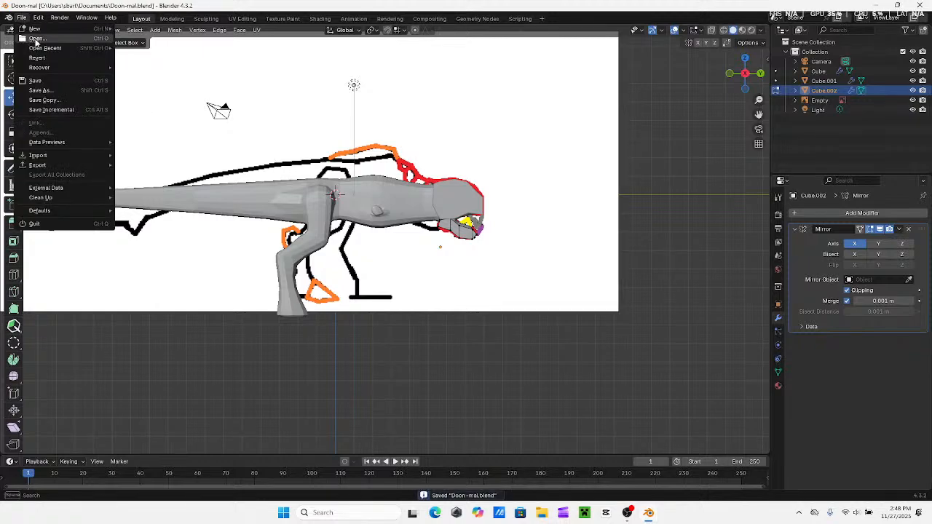
left_click(35, 39)
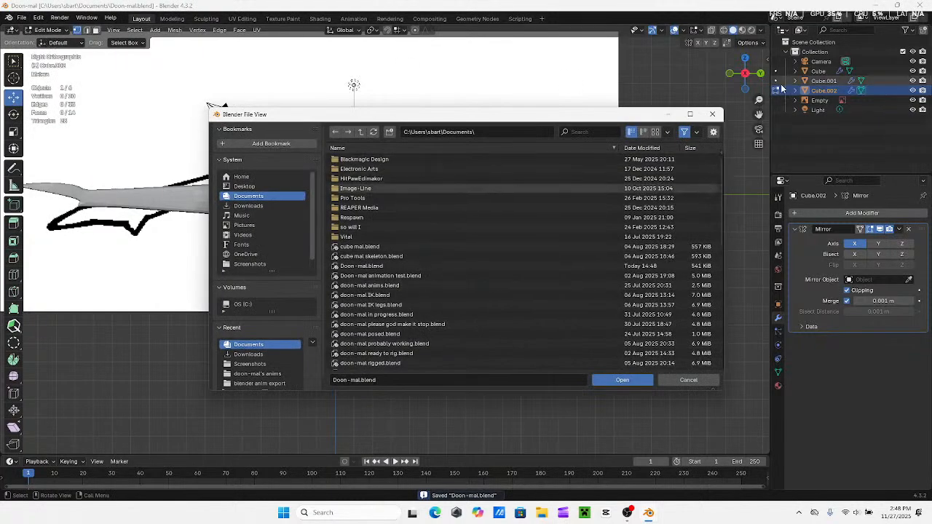
left_click(712, 114)
Open the recent file Platiamoraxis.blend and show its body mesh against the reference from the right side
left_click(22, 17)
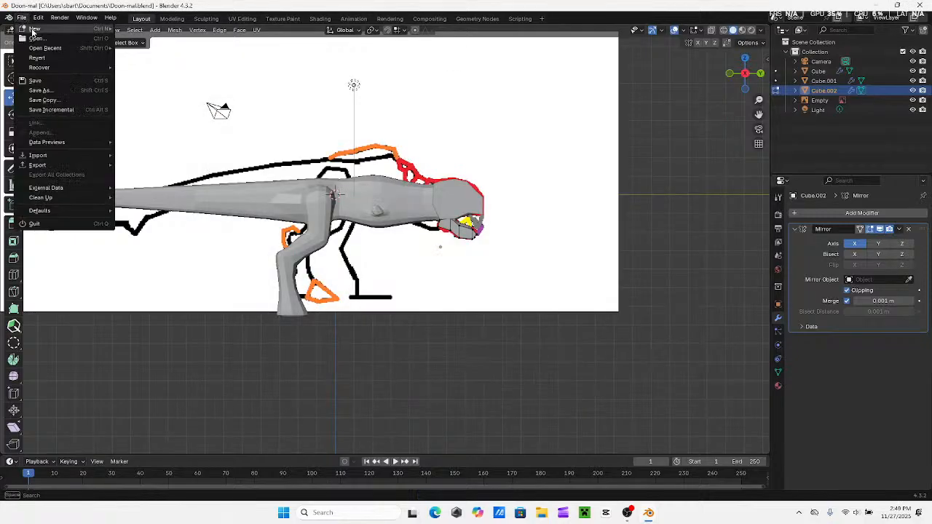
mouse_move(45, 47)
left_click(150, 58)
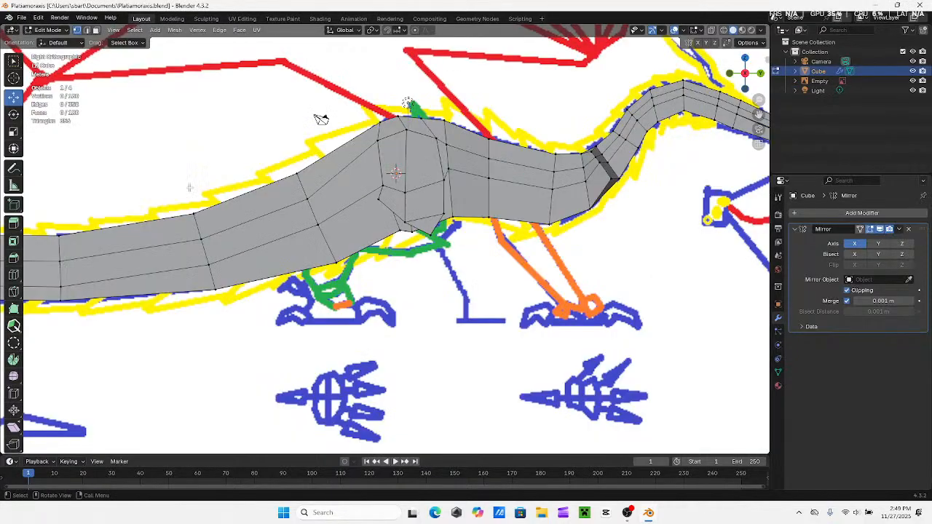
middle_click_drag(321, 119, 249, 131)
left_click(744, 73)
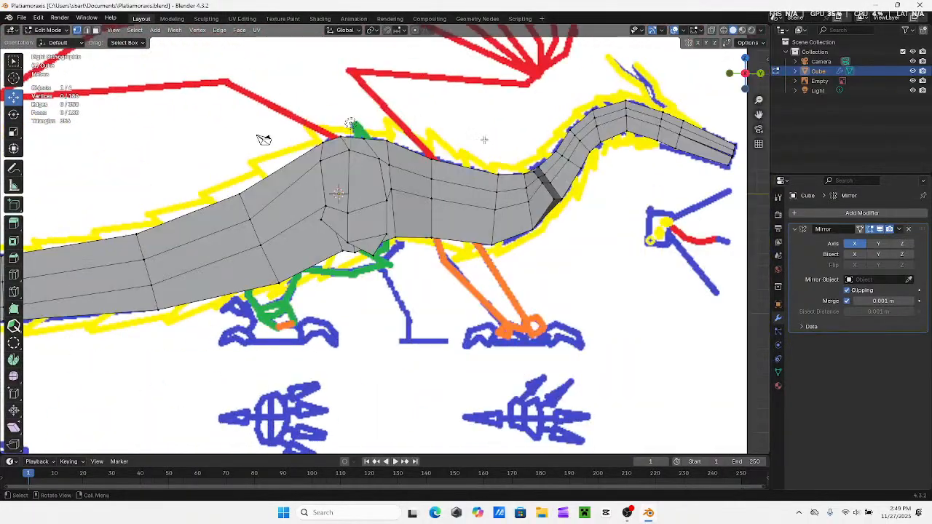
middle_click_drag(484, 139, 592, 102, "shift")
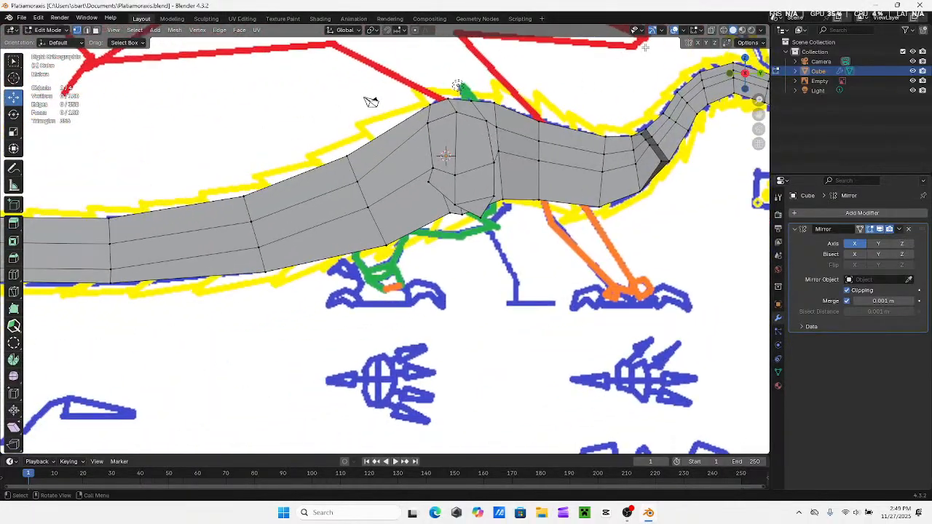
mouse_move(371, 102)
middle_mouse_down()
mouse_move(407, 95)
mouse_move(368, 94)
middle_mouse_up()
Turn on X-ray and extrude the faces at the hip's lower rear down and backward along the green thigh outline
left_click(455, 208, "shift")
left_click(456, 196, "shift")
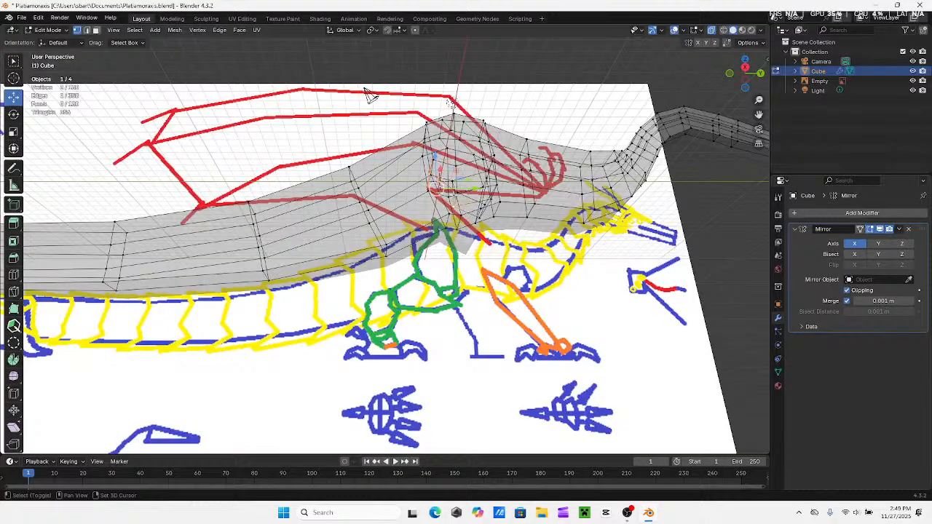
left_click(465, 200, "shift")
left_click(479, 217, "shift")
left_click(482, 206, "shift")
middle_click_drag(483, 206, 470, 223)
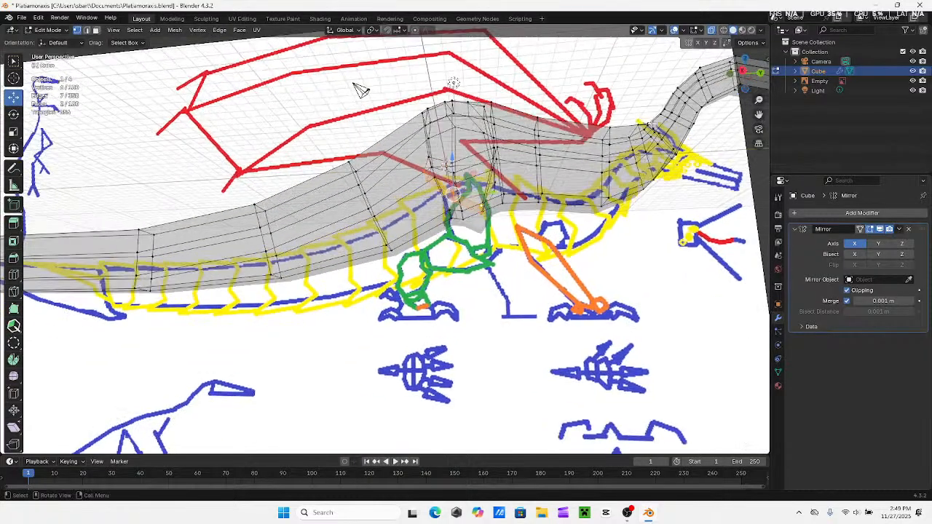
left_click(742, 73)
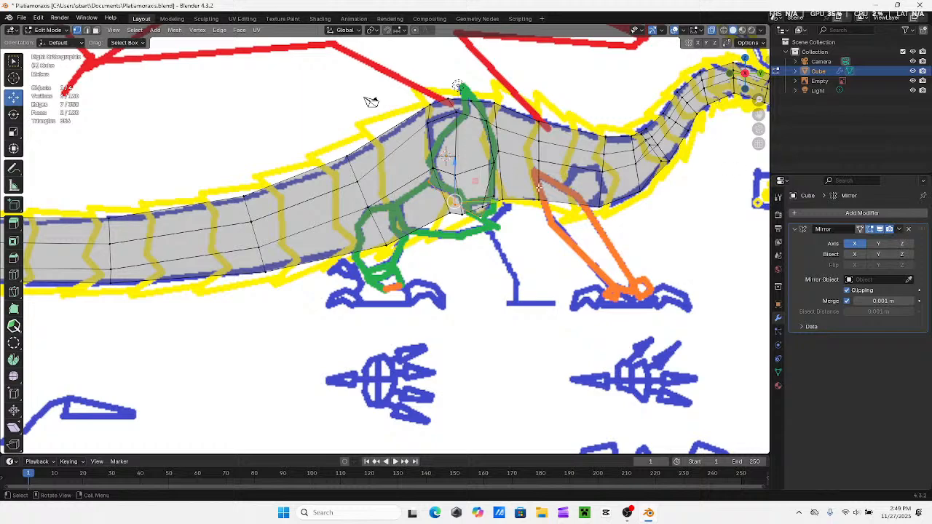
middle_click_drag(372, 101, 442, 95, "shift")
key("e")
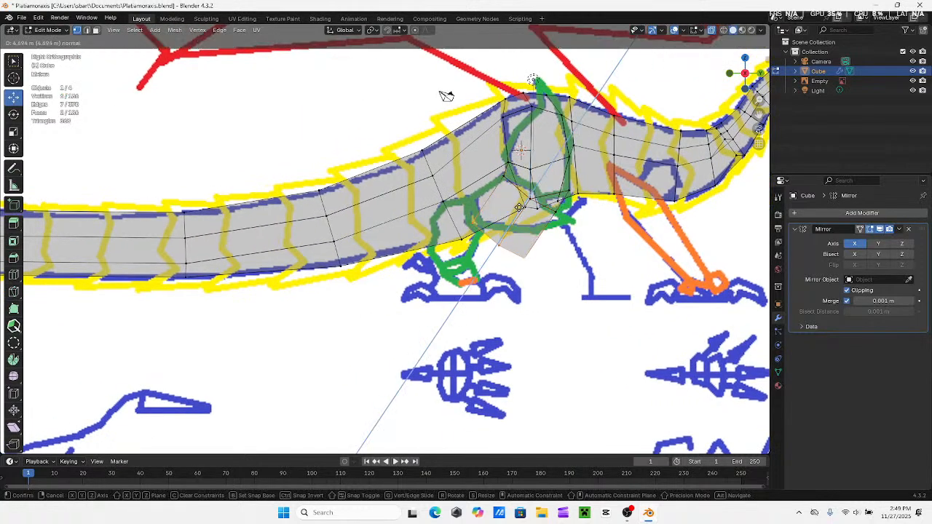
key("Escape")
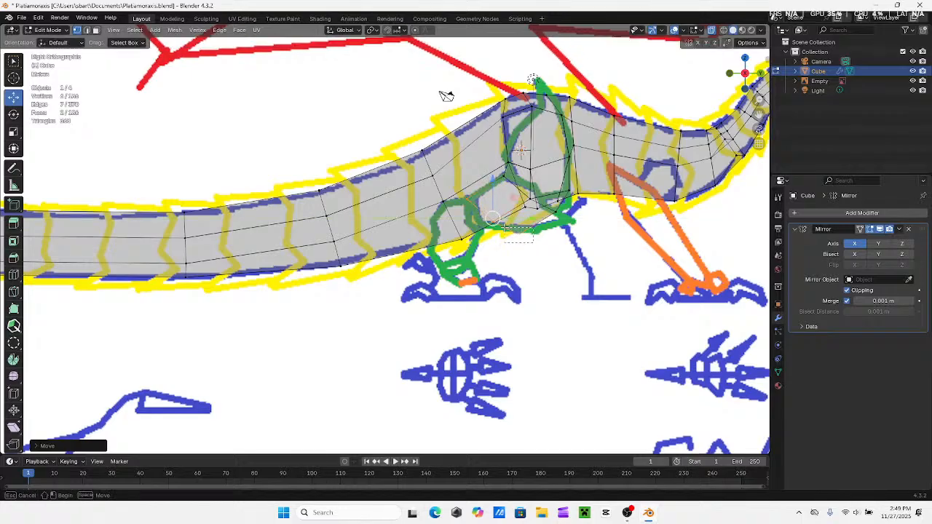
Move the new thigh section's end vertices vertically and along Y to fit the green outline near the knee
left_click(518, 231)
key("g")
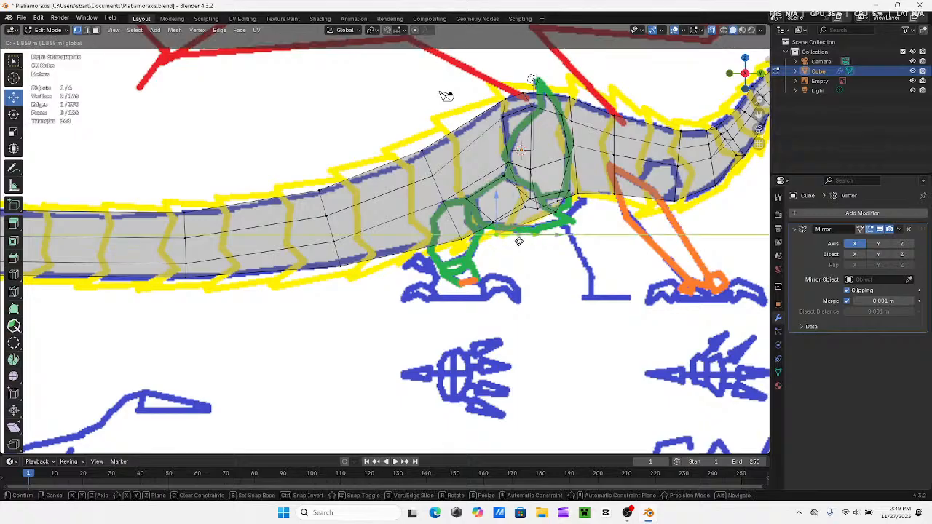
left_click(505, 243)
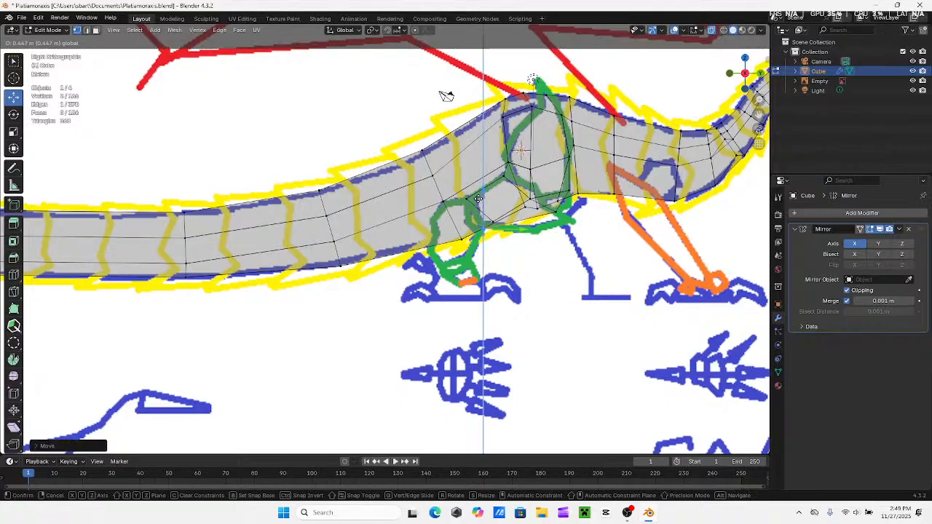
key("b")
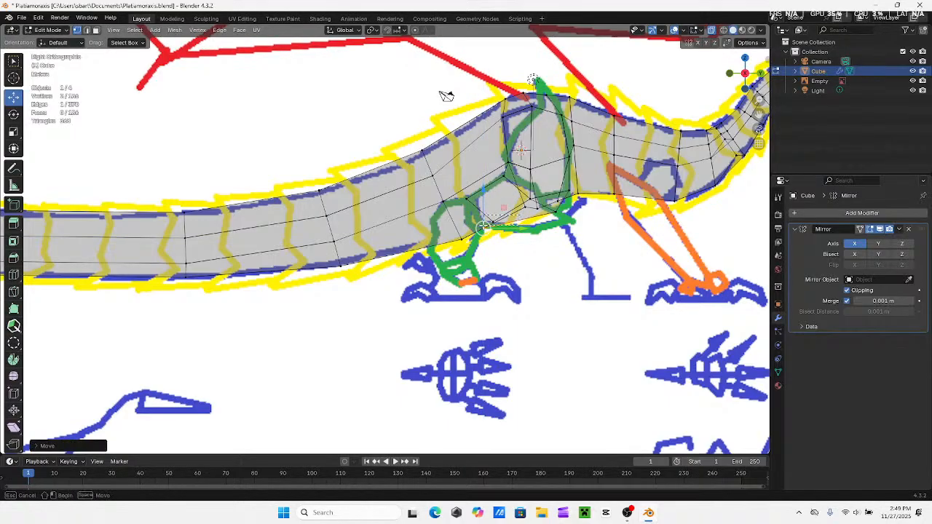
left_click_drag(520, 221, 522, 218)
key("g")
key("y")
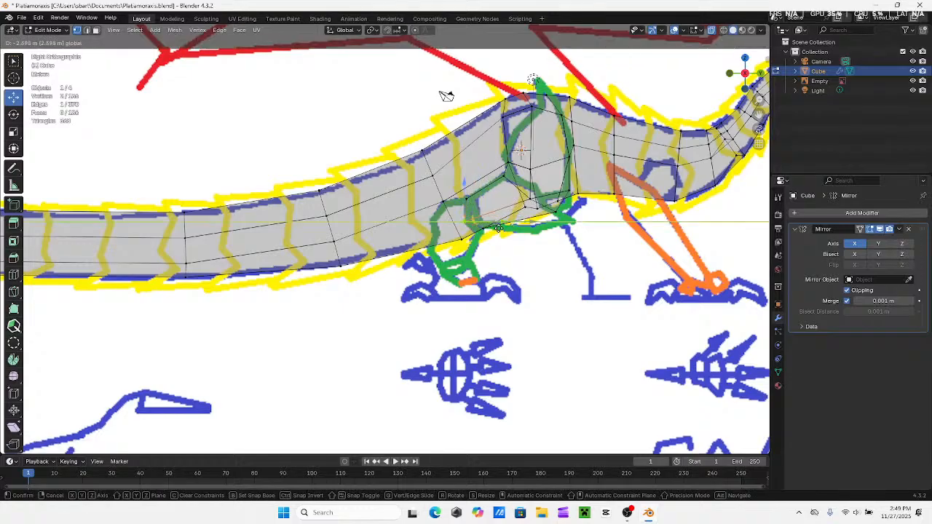
left_click_drag(498, 229, 481, 223)
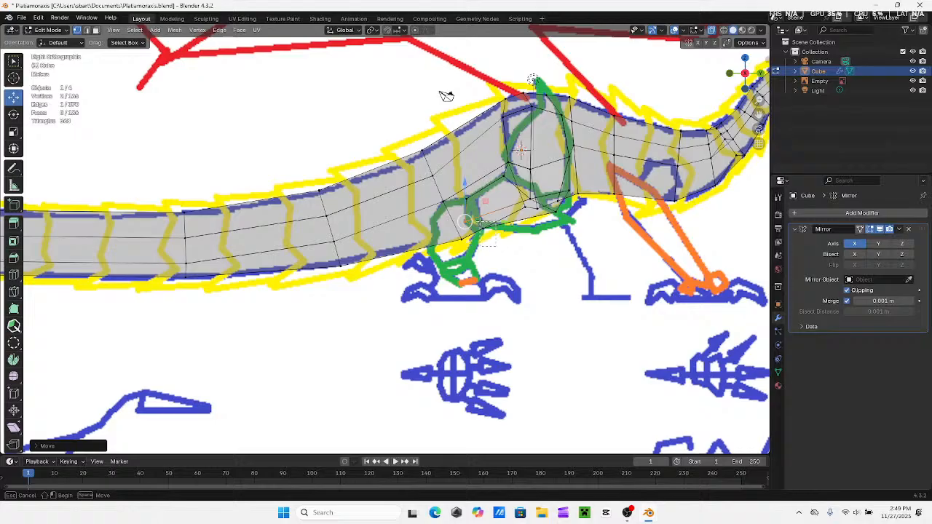
Try to extrude the upper edge of the thigh's end backward toward the tail side, and undo it
middle_click_drag(446, 96, 489, 57)
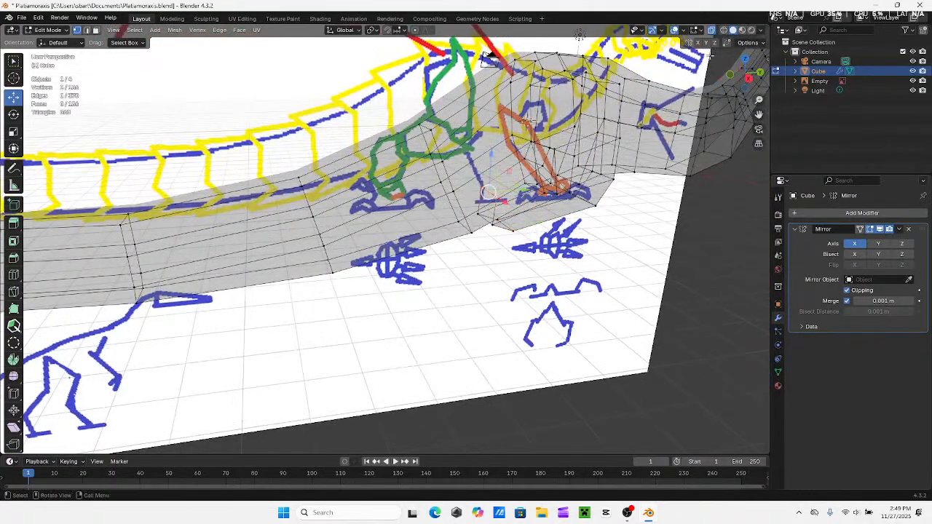
left_click(748, 79)
middle_click_drag(489, 194, 526, 195, "shift")
key("e")
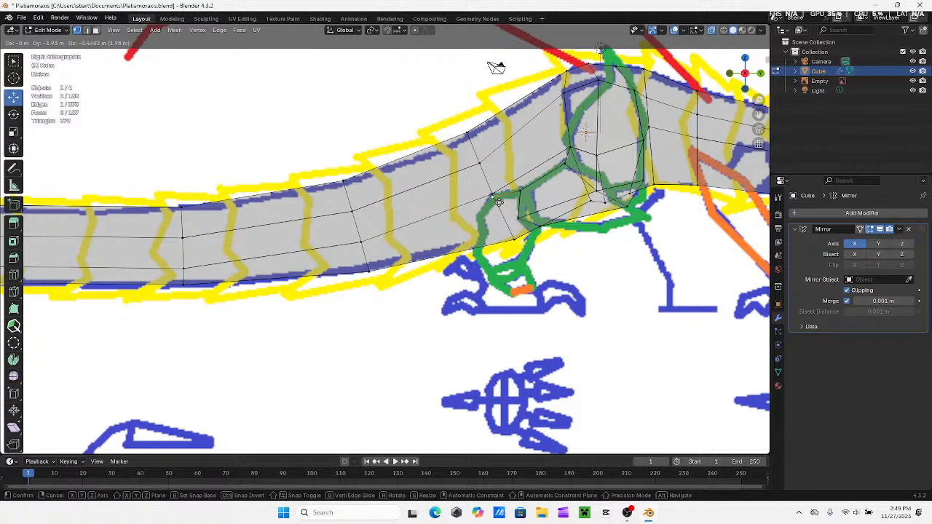
left_click(499, 203)
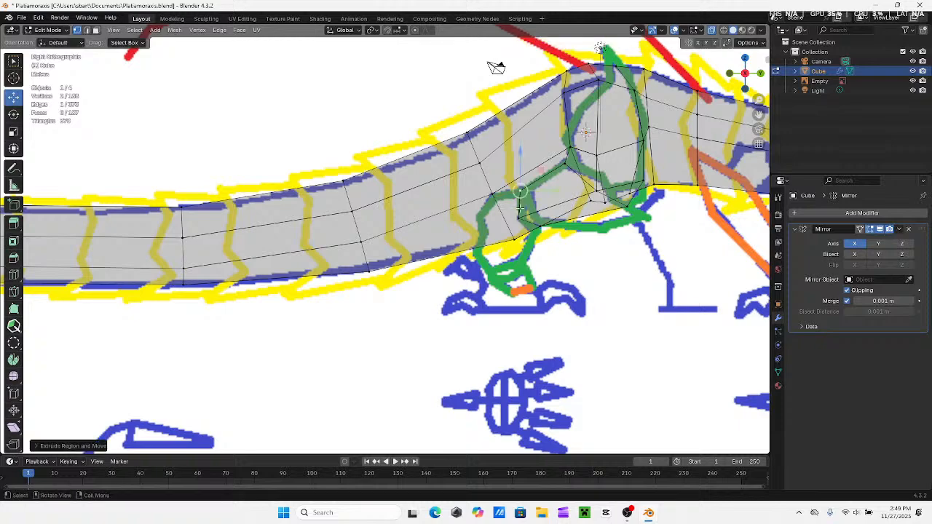
key("ctrl+z")
Adjust the upper and lower vertices at the thigh's rear end to match the green outline
left_click_drag(542, 191, 564, 210)
left_click(539, 181)
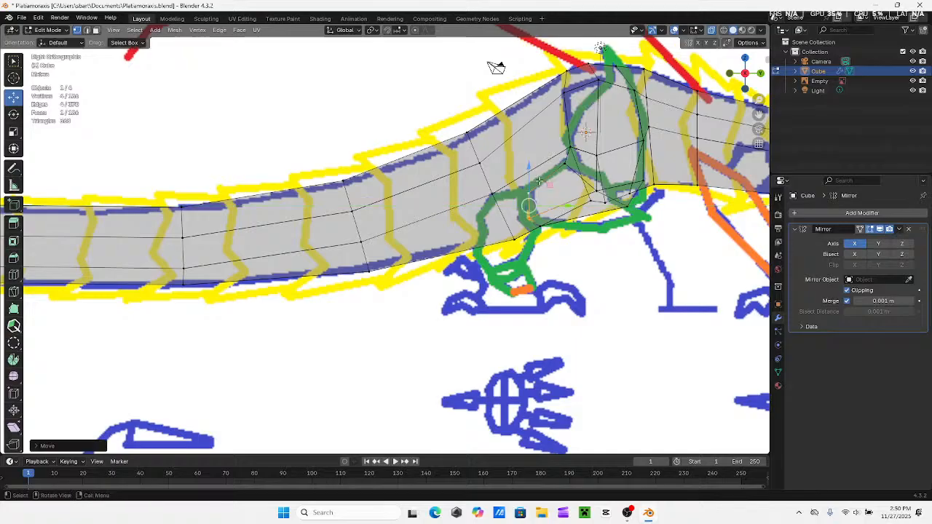
left_click_drag(514, 187, 554, 190)
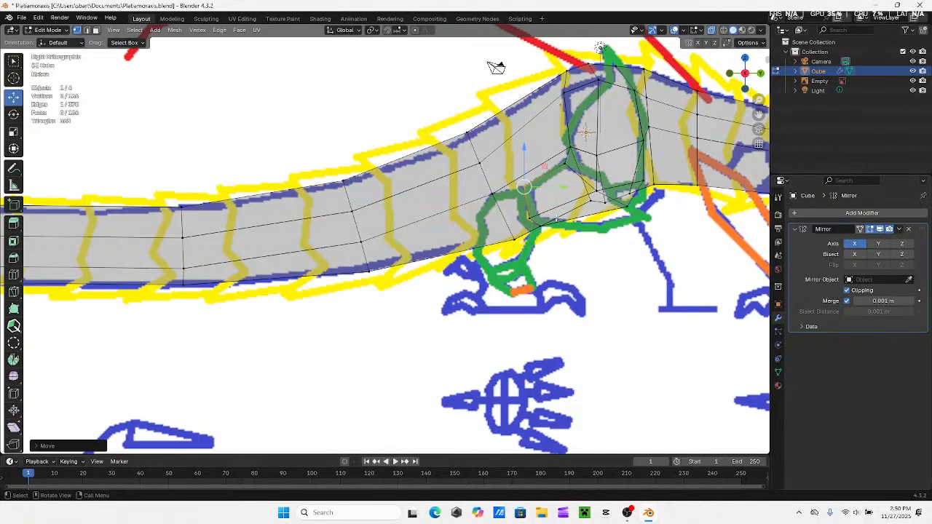
left_click_drag(556, 234, 539, 221)
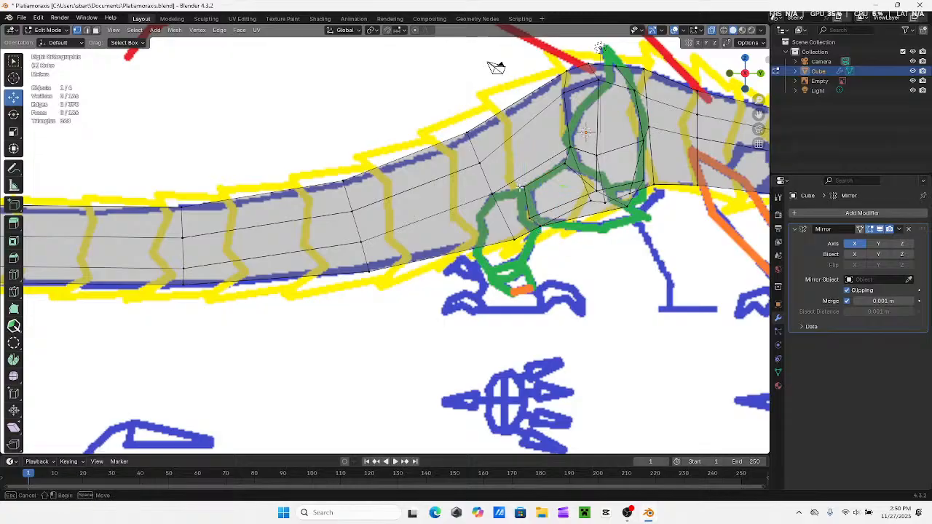
Extrude the upper edge of the thigh's end backward and slightly down to the nearby vertex on the tail's side
left_click_drag(516, 181, 539, 224)
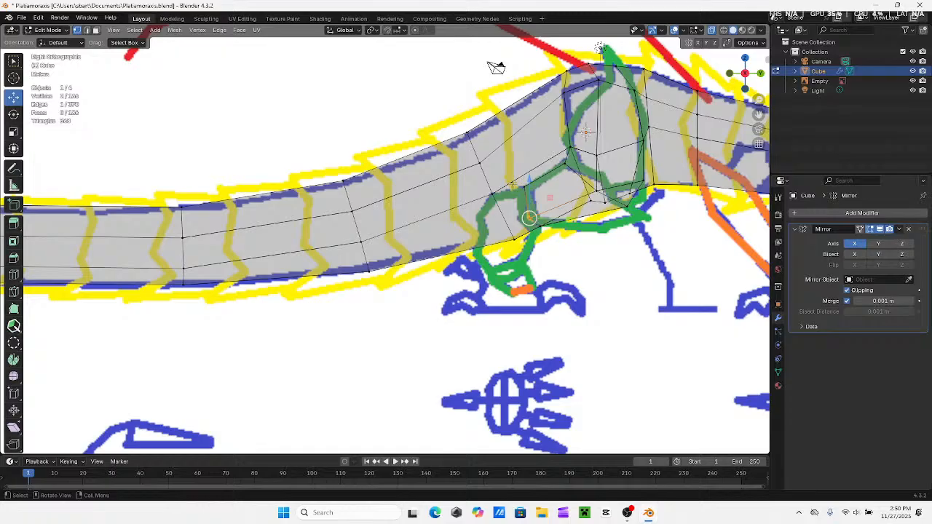
key("g")
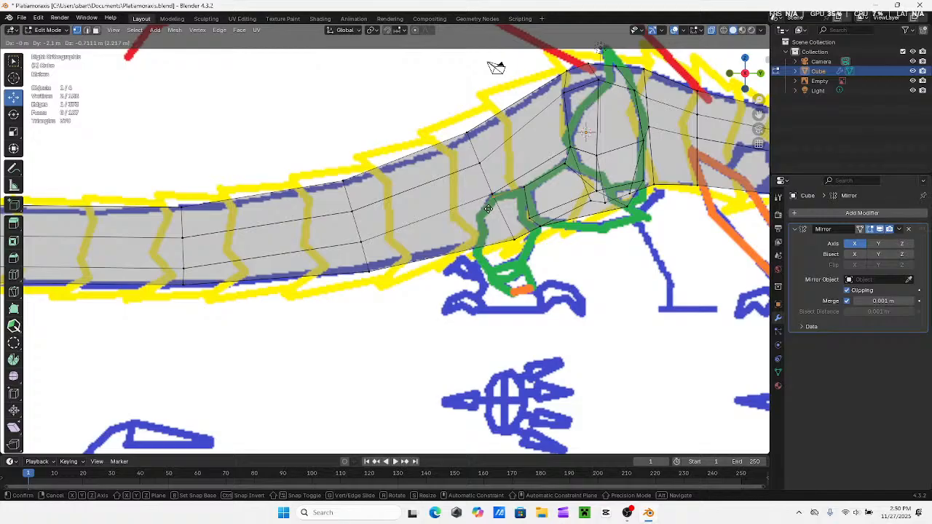
left_click(492, 198)
middle_click_drag(492, 200, 512, 227)
Turn off X-ray and delete the end face of the extruded thigh section
left_click(713, 30)
middle_click_drag(587, 198, 619, 150)
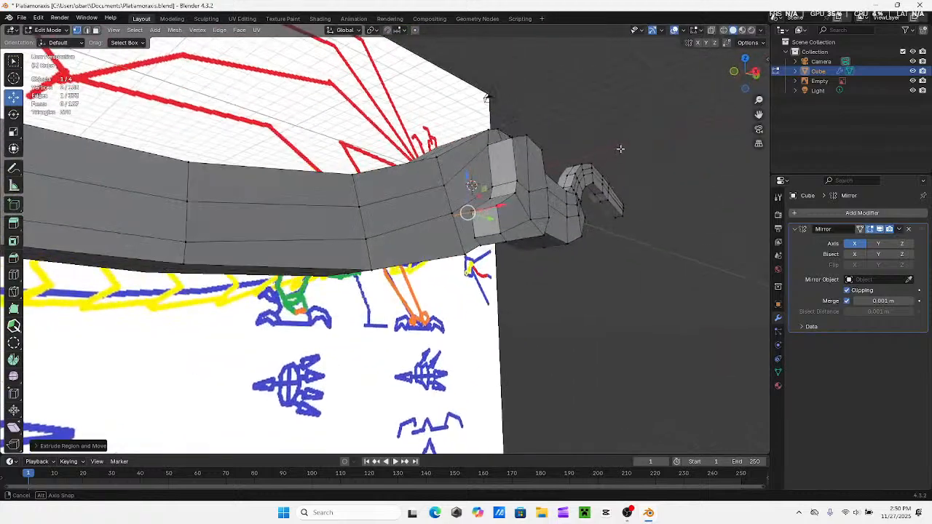
left_click(95, 31)
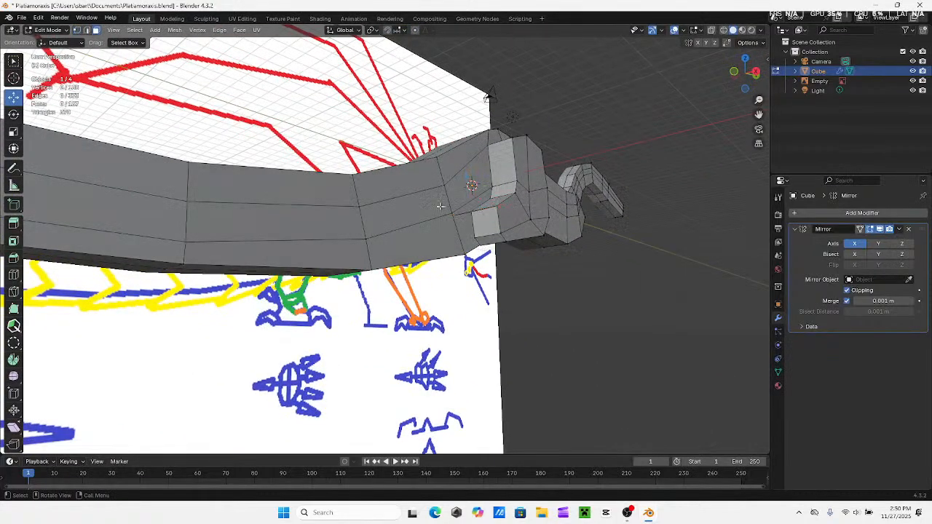
right_click(484, 219)
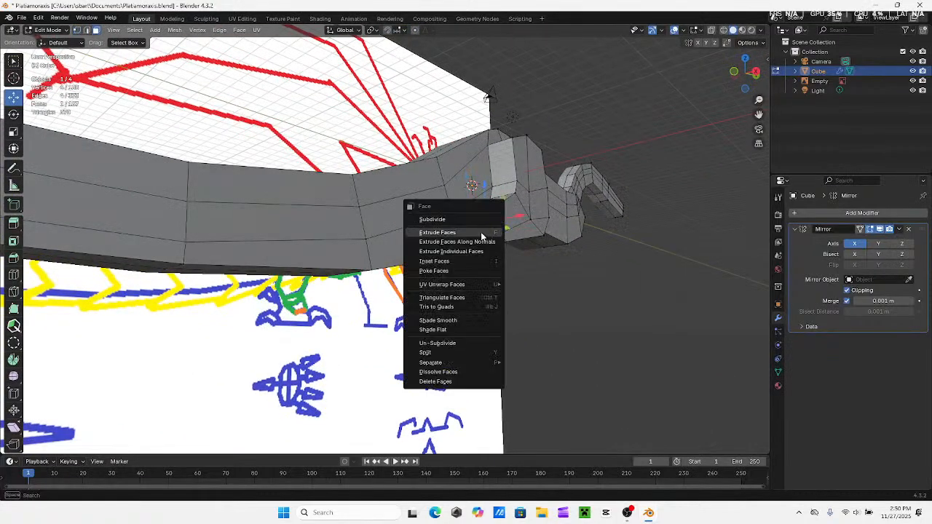
left_click(441, 375)
Fill a triangular face between the body and the near side of the open lower end of the thigh
middle_click_drag(487, 97, 542, 200)
left_click(544, 171)
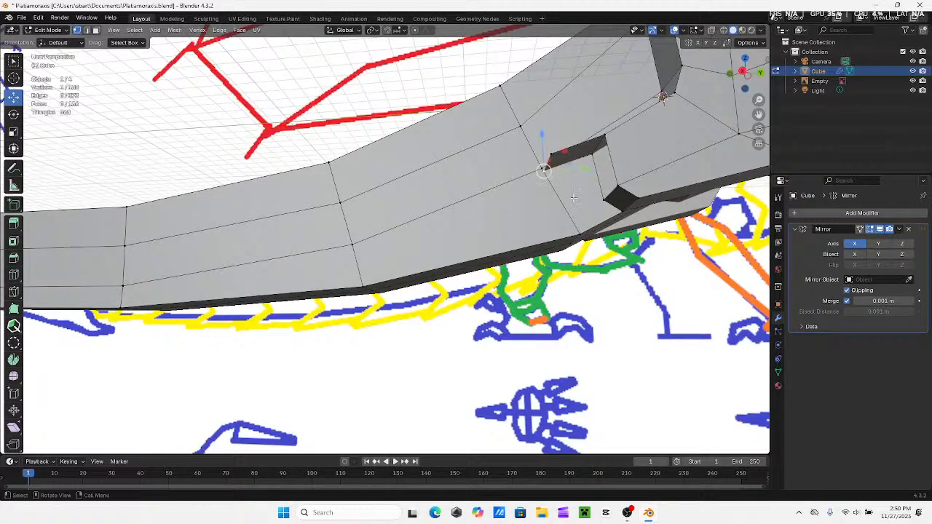
left_click(598, 202, "shift")
middle_click_drag(599, 176, 578, 241)
left_click(587, 157, "shift")
key("f")
Fill another triangular face across the upper side of the opening at the thigh's rear end
left_click(550, 163)
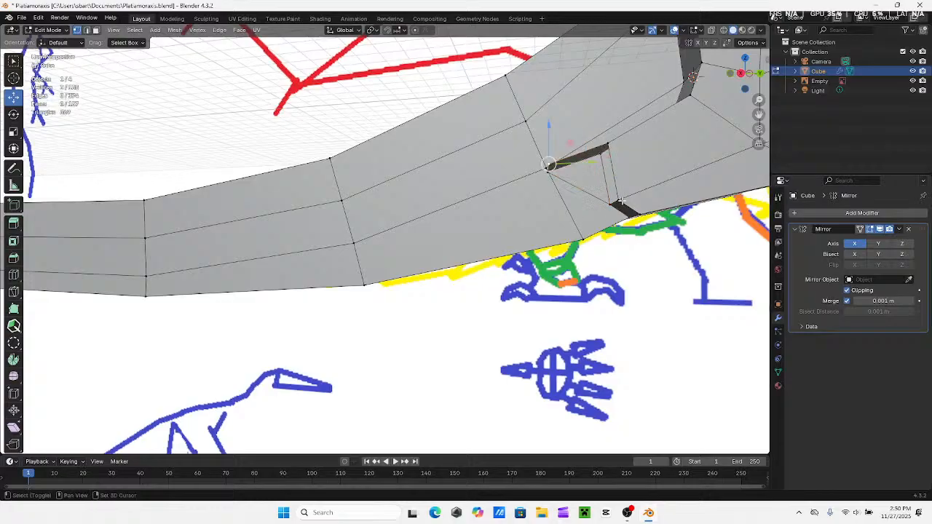
left_click(619, 201, "shift")
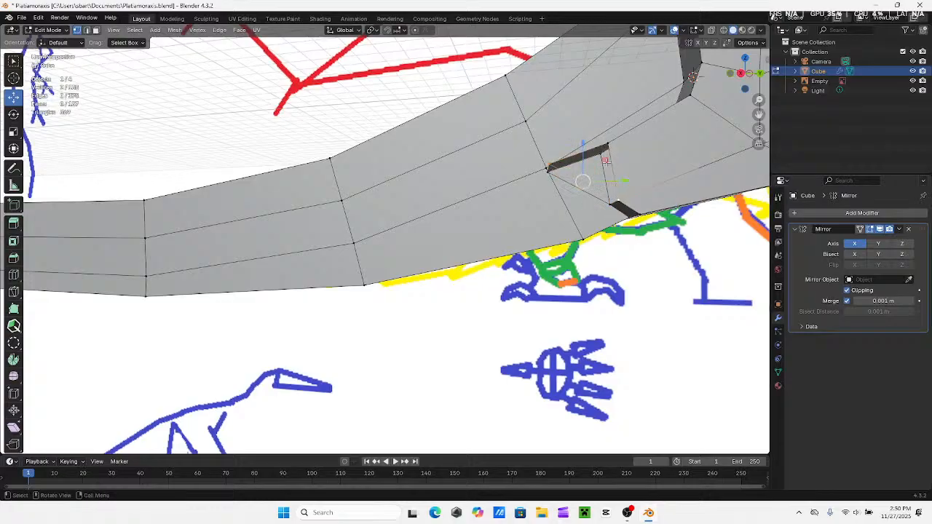
left_click(607, 148, "shift")
key("f")
middle_click_drag(613, 182, 616, 272)
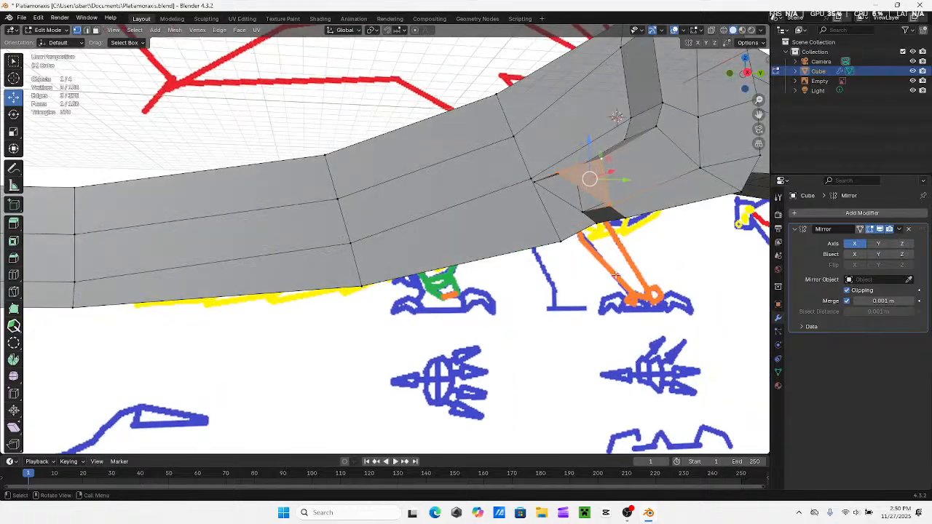
Fill the remaining four-sided opening beneath the thigh's rear end with a face
middle_click_drag(557, 213, 541, 186)
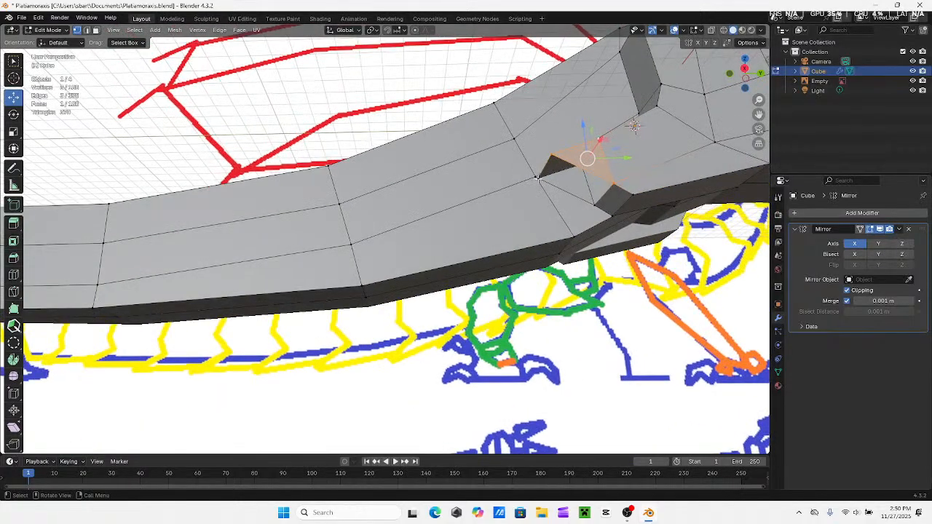
left_click(536, 177)
left_click(553, 153, "shift")
left_click(613, 184, "shift")
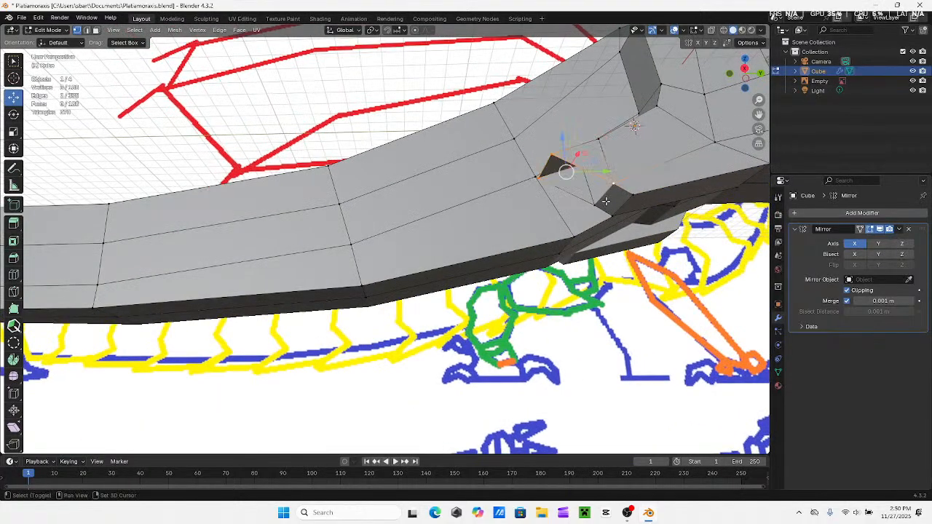
left_click(596, 204, "shift")
key("f")
middle_click_drag(617, 204, 601, 226)
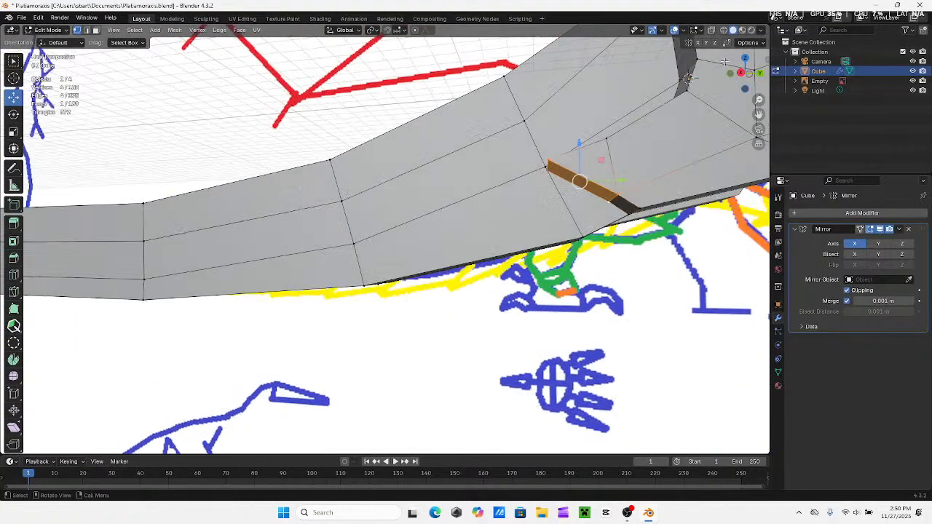
Extrude the two underside faces at the thigh's rear end down along the green lower-leg outline, with X-ray on
left_click(741, 73)
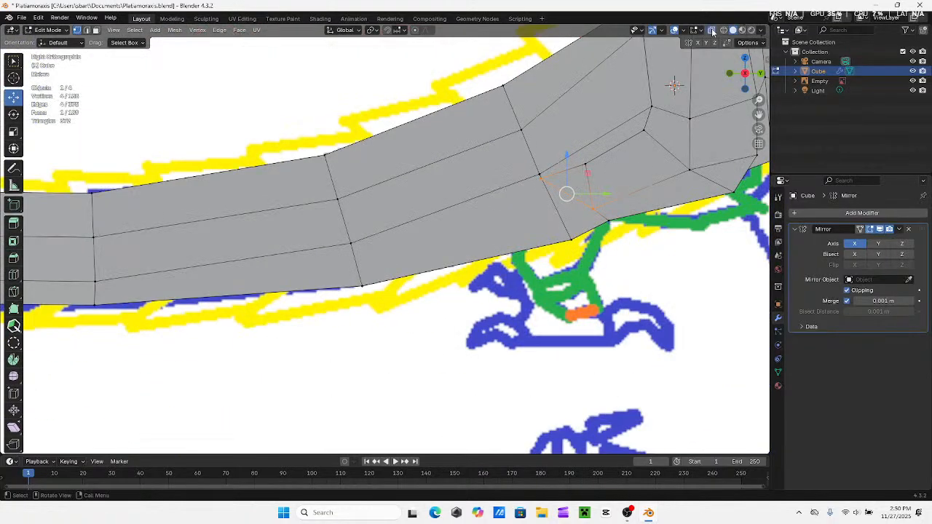
middle_click_drag(713, 34, 615, 186)
left_click(616, 185, "shift")
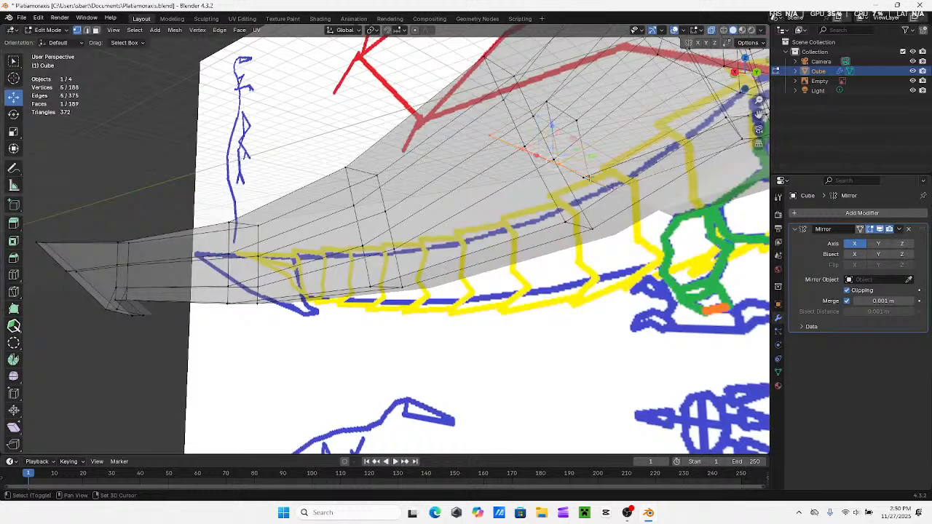
left_click(737, 72)
middle_click_drag(560, 247, 589, 222)
left_click(713, 34)
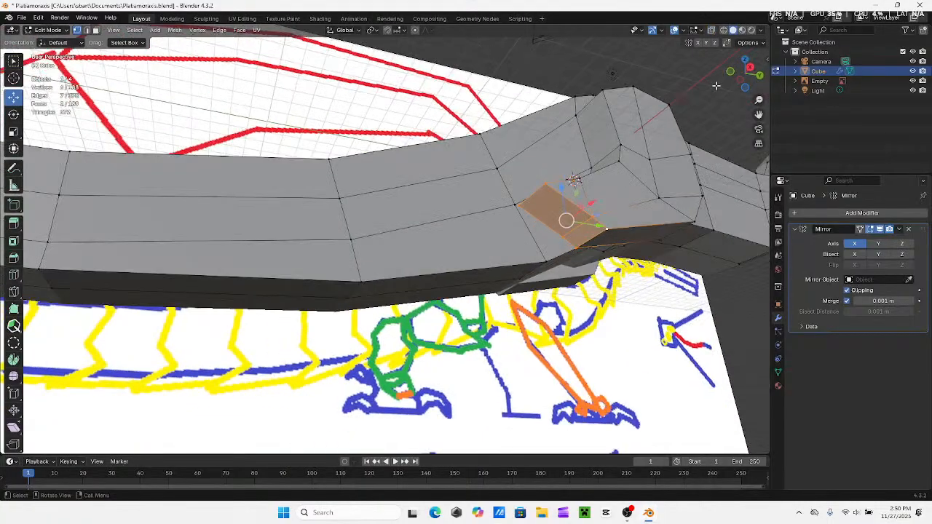
left_click(751, 70)
left_click(713, 32)
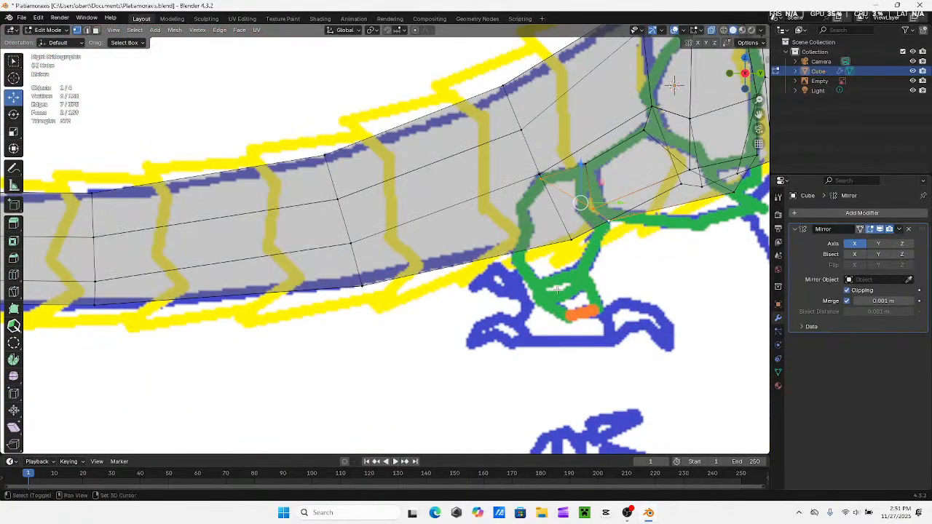
scroll(671, 274, "down", 2)
middle_click_drag(670, 274, 601, 207, "shift")
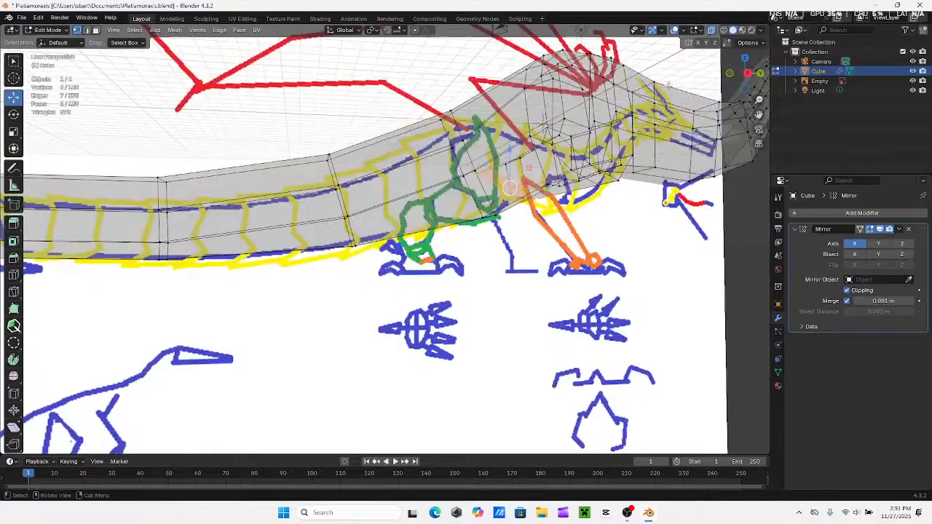
left_click(752, 79)
middle_click_drag(512, 285, 530, 268, "shift")
key("e")
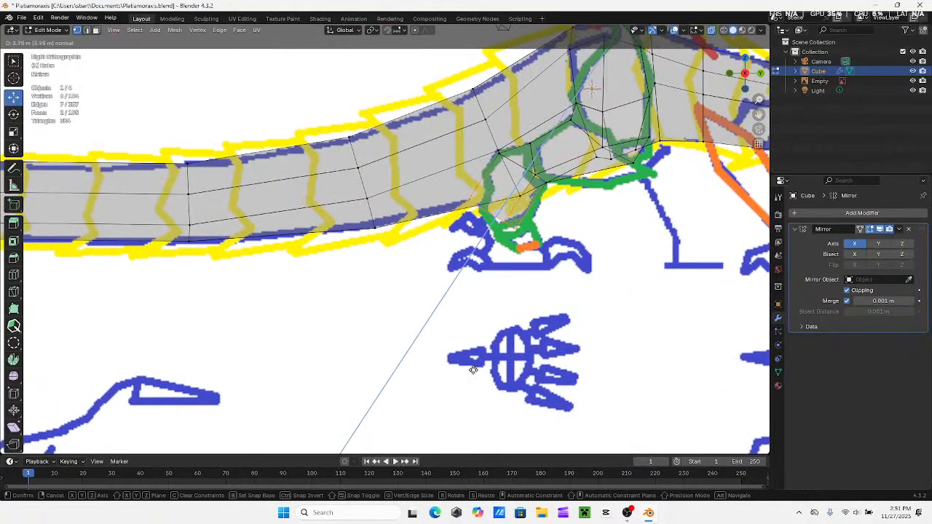
left_click(473, 369)
Move the vertices at the lower leg's bottom end to match the width and angle of the green outline
left_click_drag(534, 219, 551, 217)
left_click_drag(496, 191, 468, 217)
left_click_drag(481, 164, 502, 199)
left_click_drag(522, 244, 520, 196)
left_click_drag(547, 225, 534, 225)
left_click_drag(512, 189, 509, 195)
left_click_drag(543, 243, 524, 191)
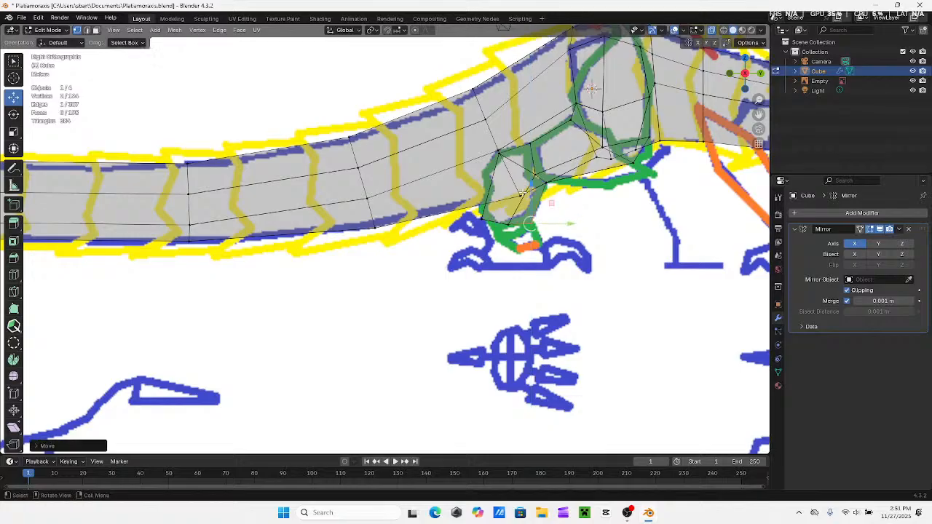
Extrude the lower leg's end faces down to the ankle at the orange mark
left_click_drag(468, 216, 555, 251, "shift")
key("e")
left_click(552, 286)
left_click(555, 251)
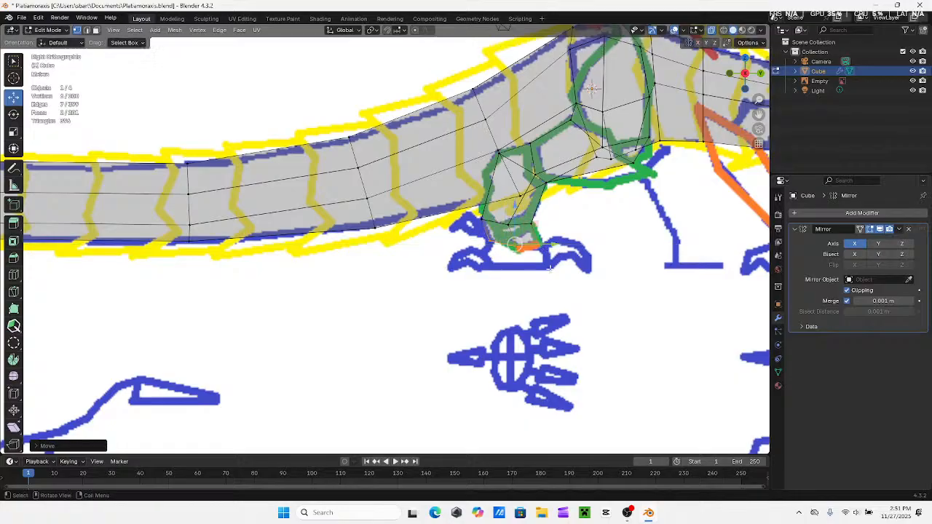
Extrude the ankle down to the blue foot's baseline and move the rear bottom vertices down and back onto it
middle_click_drag(550, 307, 524, 292, "shift")
key("e")
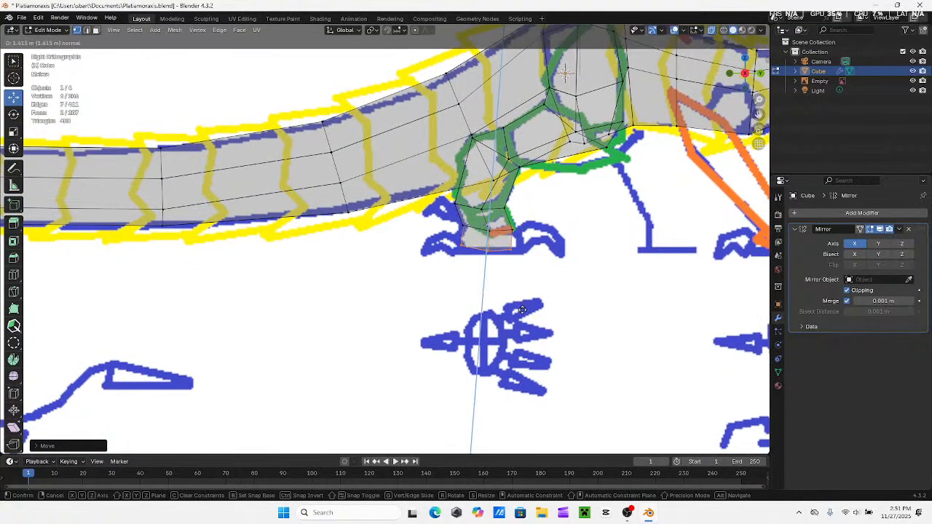
key("z")
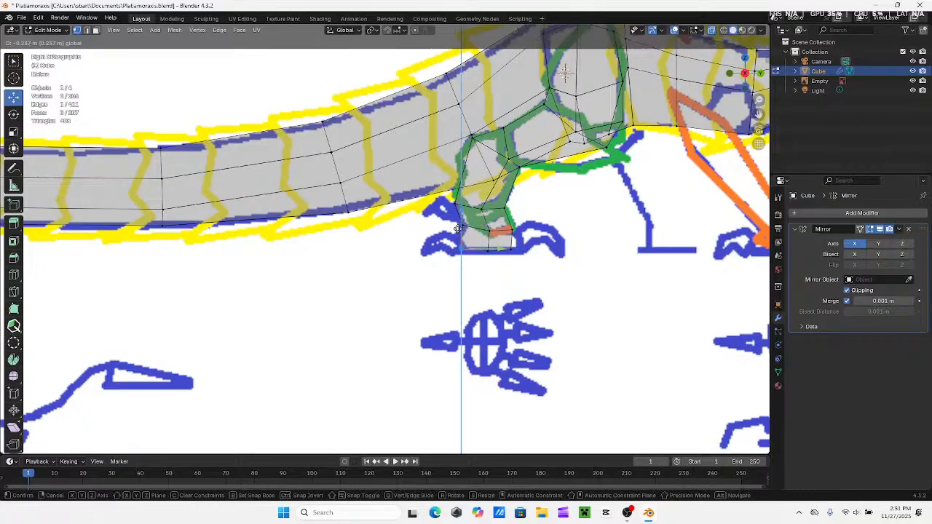
left_click(457, 230)
key("g")
key("y")
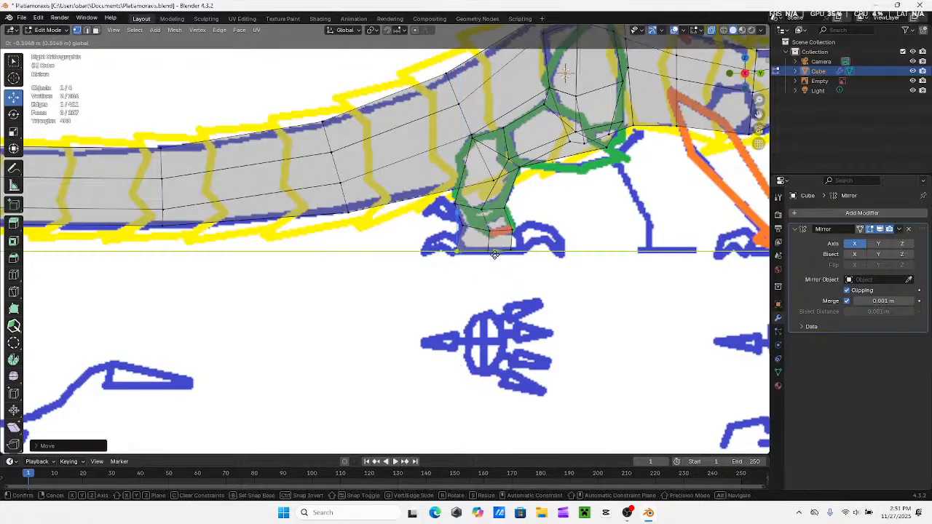
left_click(495, 254)
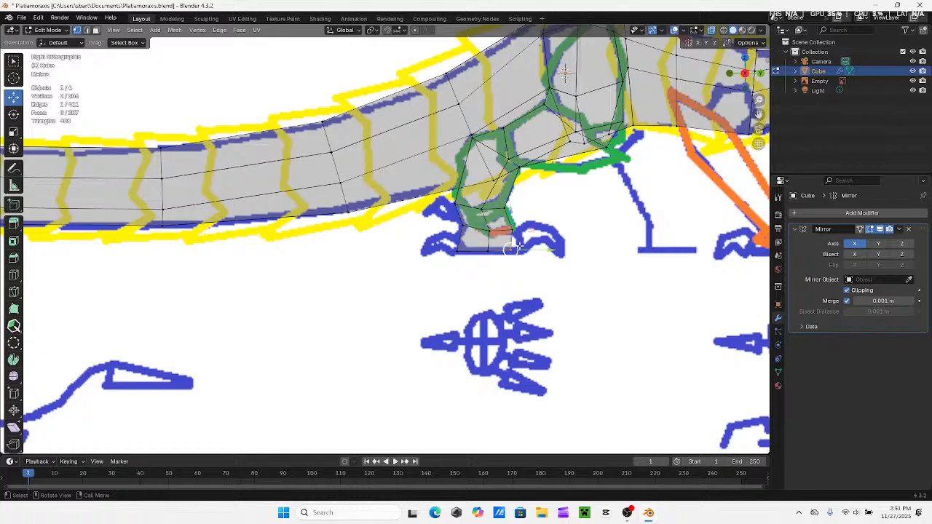
Move the front bottom vertices forward and down, and lower the middle ones, to flatten the foot's sole along the baseline
key("g")
key("y")
left_click(547, 257)
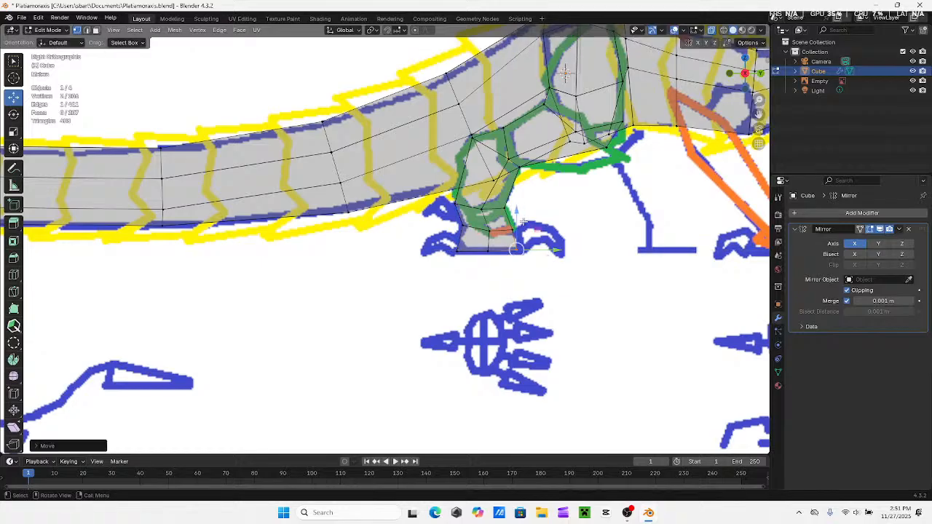
key("g")
key("z")
left_click(517, 224)
left_click_drag(481, 244, 495, 256)
key("g")
key("z")
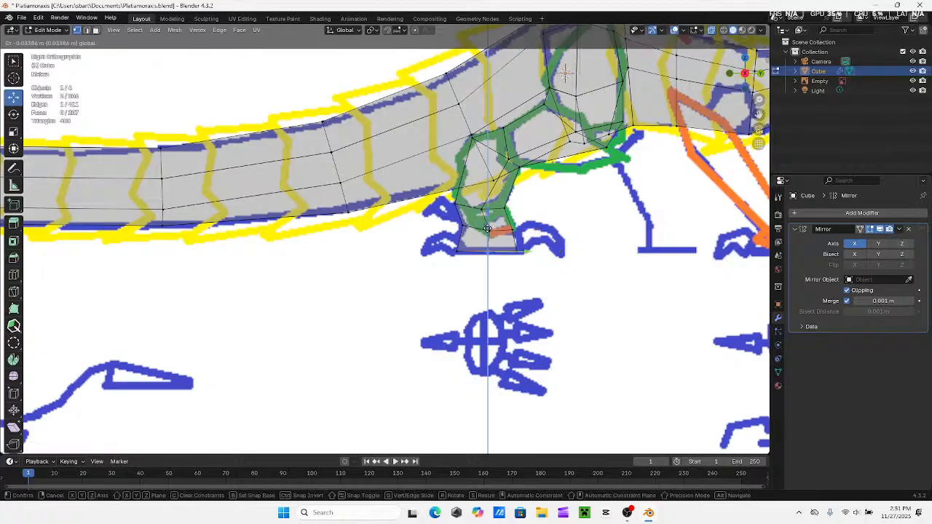
left_click(489, 232)
Examine the mirrored hind legs and body in solid shading and X-ray, from angled views and the right side view
middle_click_drag(526, 285, 591, 51)
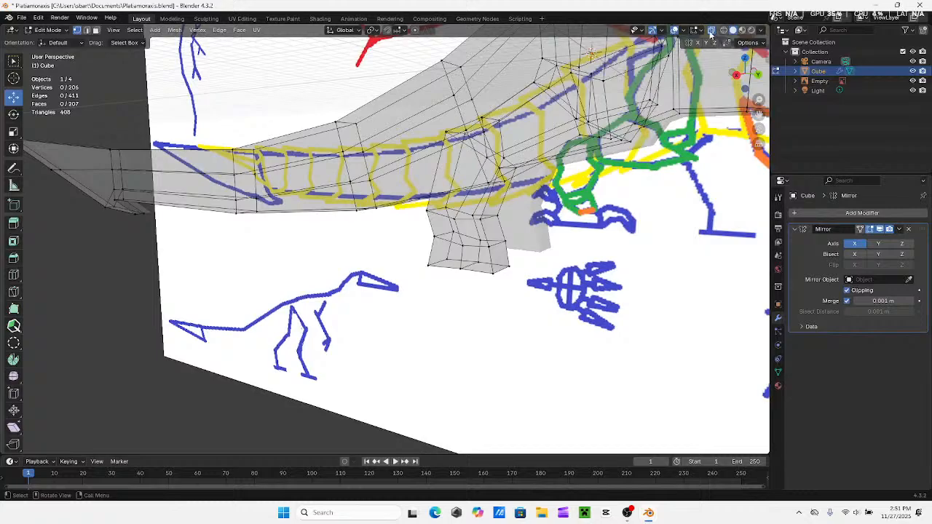
left_click(712, 31)
scroll(459, 325, "down", 4)
middle_click_drag(460, 325, 512, 250)
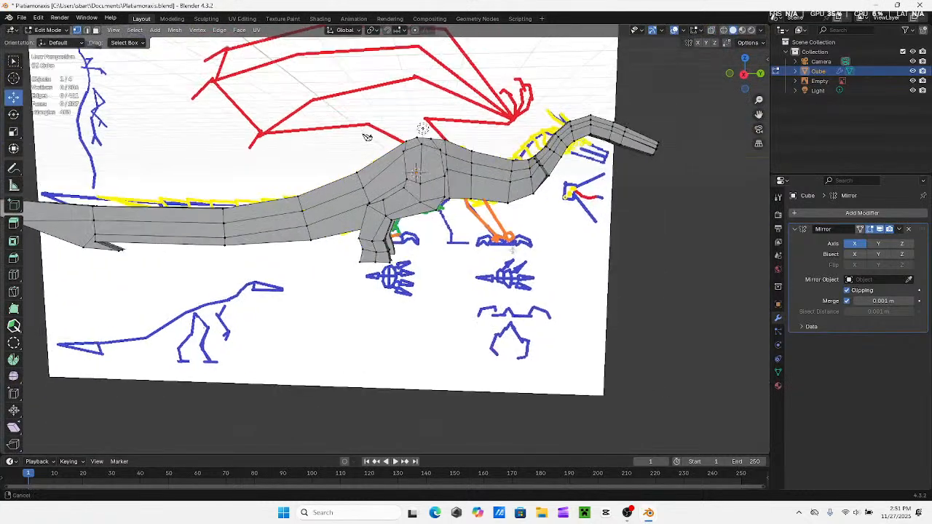
middle_click_drag(367, 137, 352, 181)
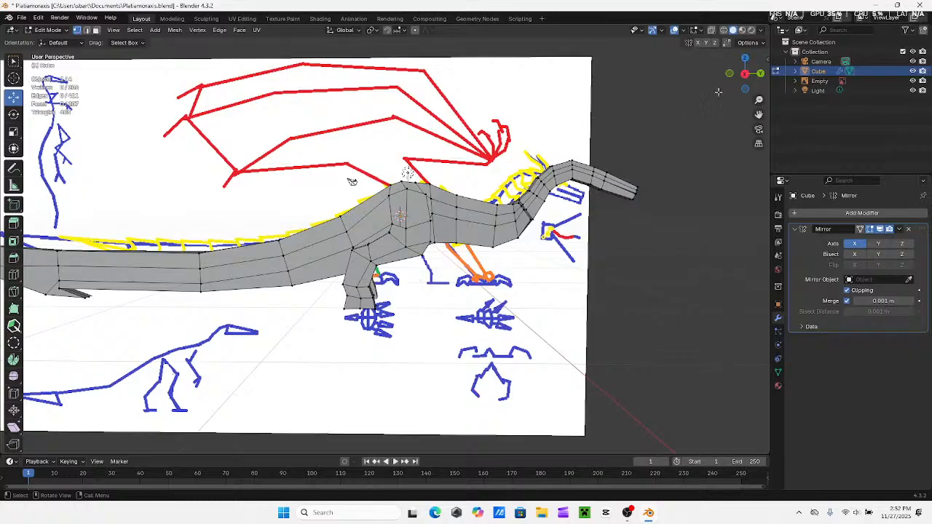
left_click(744, 73)
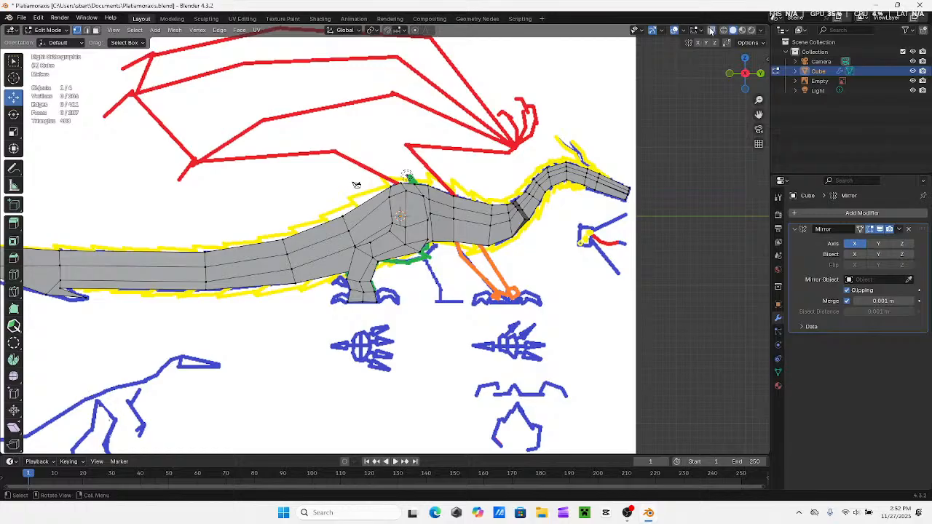
key("alt+z")
scroll(299, 136, "up", 4)
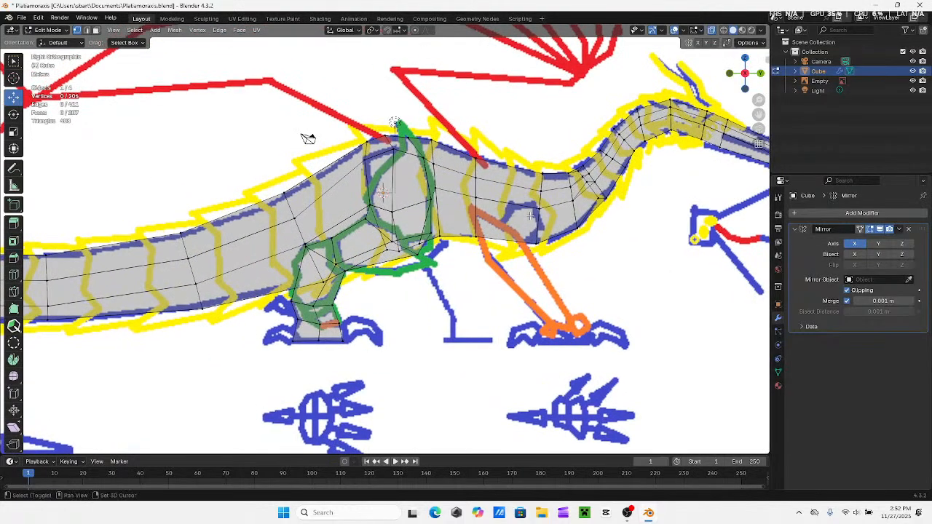
middle_click_drag(530, 215, 451, 257, "shift")
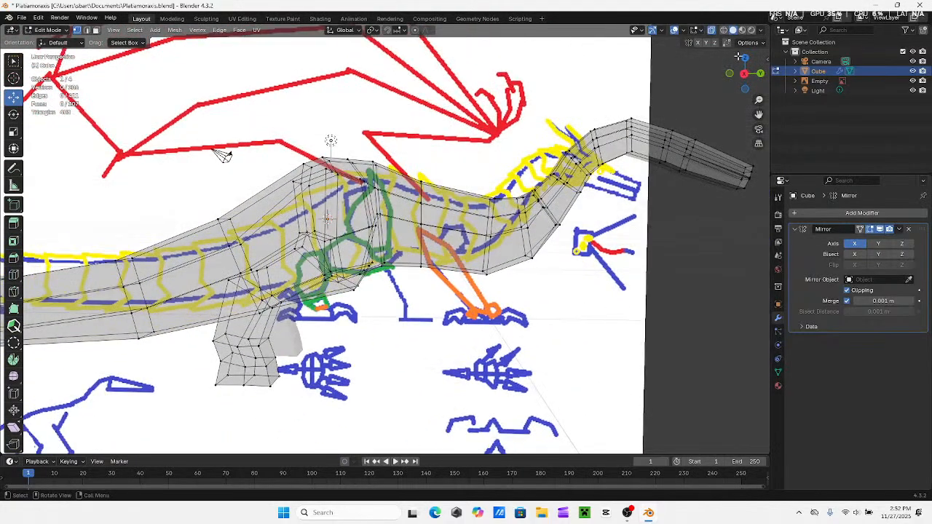
left_click(744, 74)
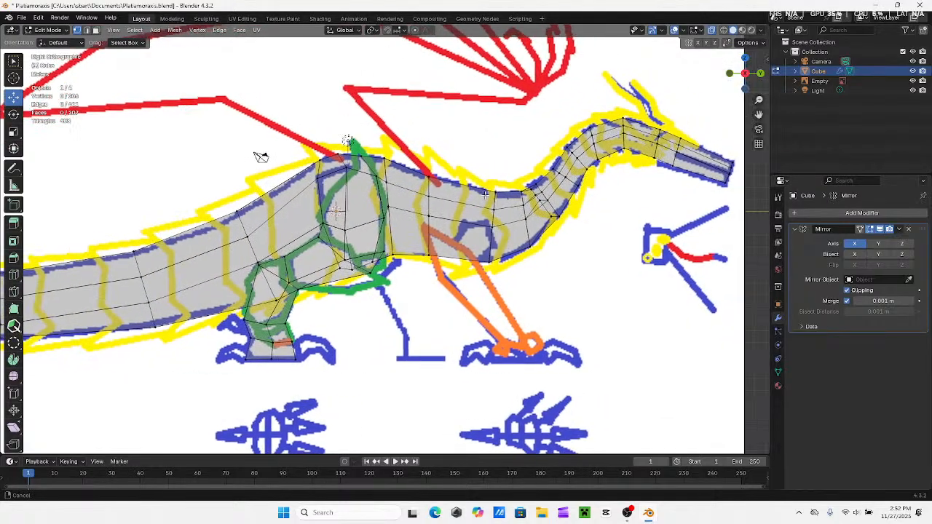
mouse_move(261, 157)
middle_mouse_down("shift")
mouse_move(297, 142)
mouse_move(254, 163)
middle_mouse_up("shift")
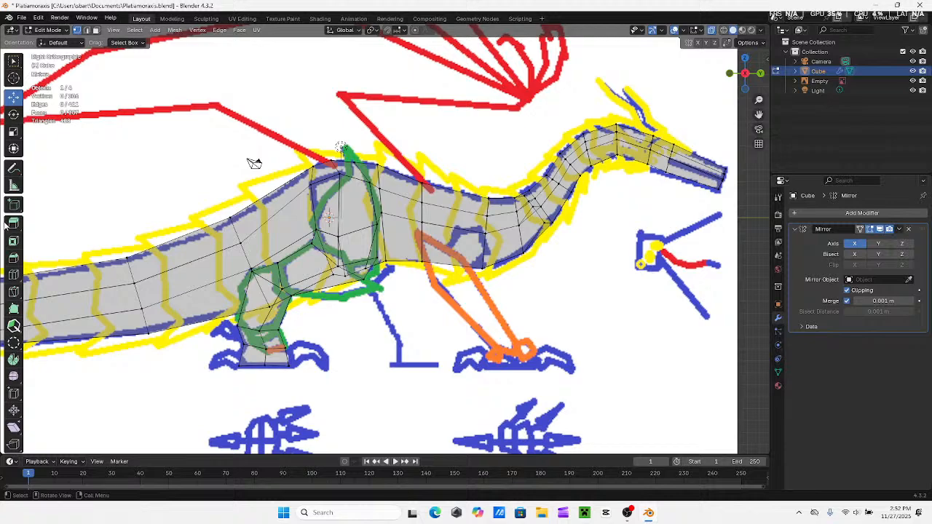
Add one loop cut through the front torso section just behind the blue shoulder outline, and return to the Move tool
left_click(13, 275)
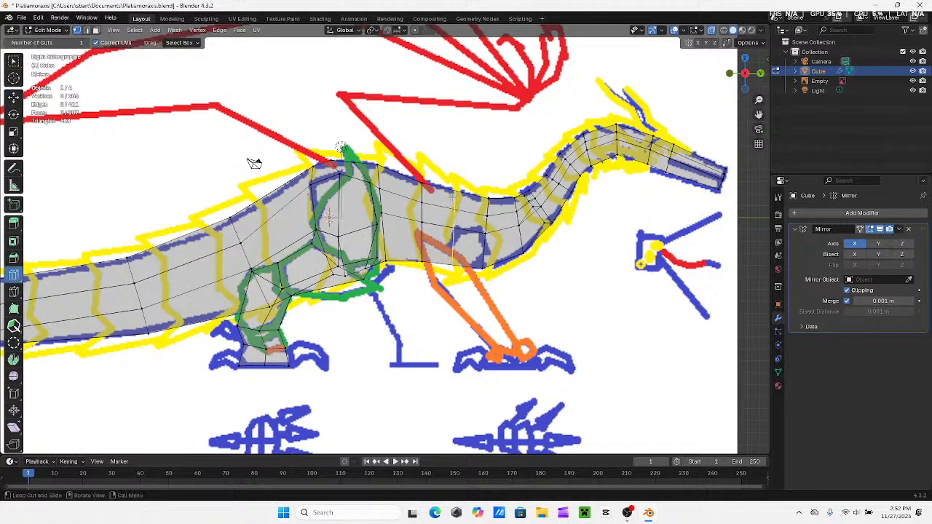
left_click(452, 195)
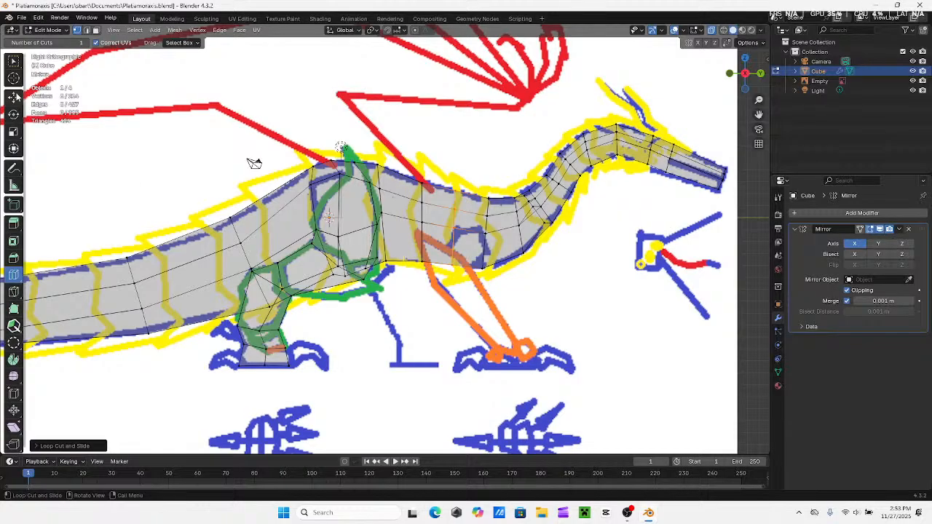
left_click(16, 97)
Select the upper side vertices behind and in front of the blue shoulder outline and move them down to its top
scroll(485, 246, "up", 1)
middle_click_drag(502, 233, 453, 271, "shift")
left_click(745, 74)
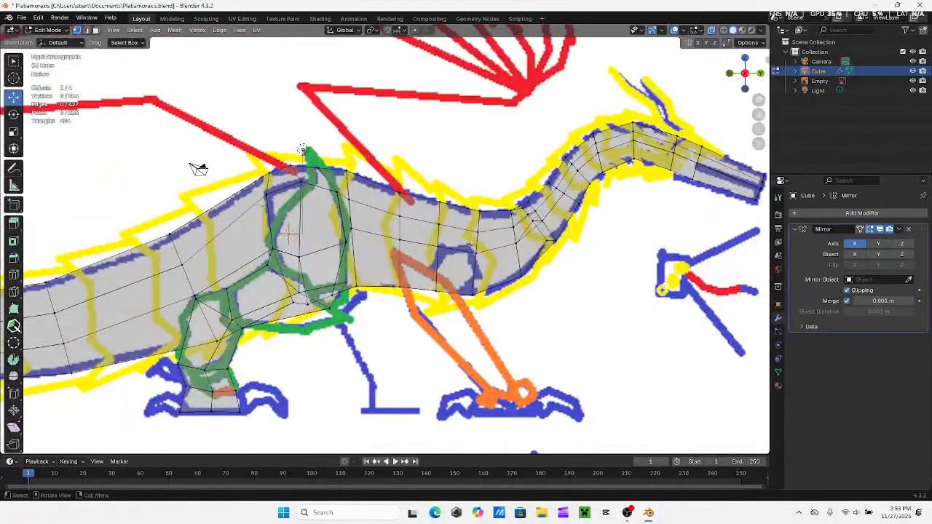
left_click_drag(487, 267, 450, 259, "shift")
key("Escape")
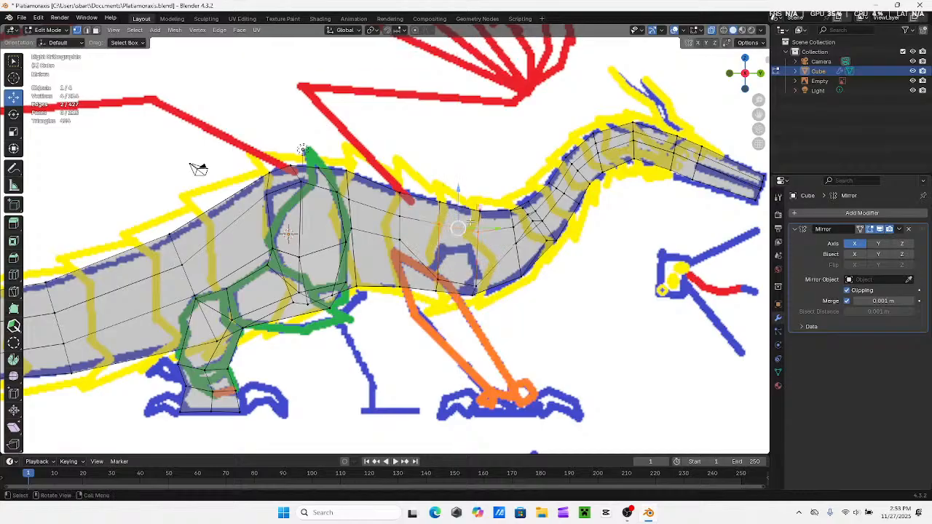
left_click_drag(456, 205, 457, 222)
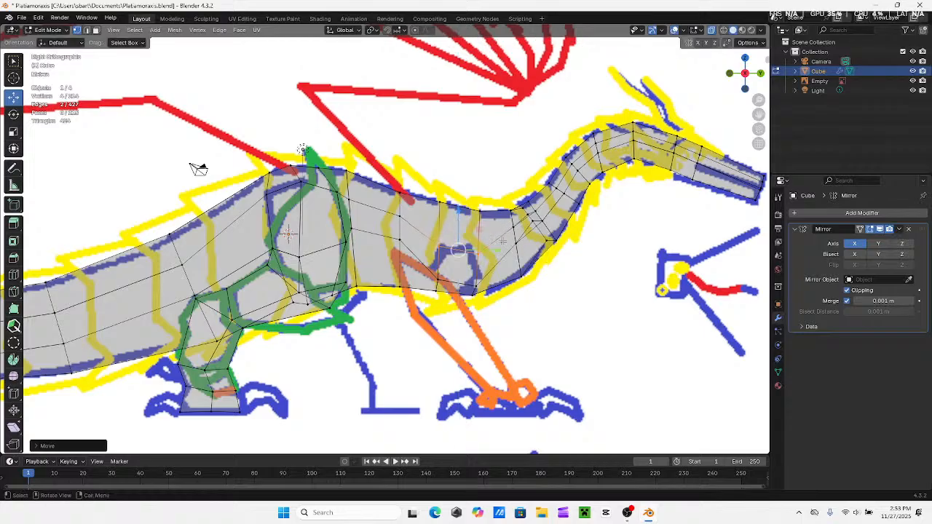
Adjust the front vertices above the shoulder vertically and slightly toward the tail to fit the blue outline's front corner
left_click(477, 254)
left_click_drag(478, 231, 474, 226)
left_click_drag(515, 249, 511, 249)
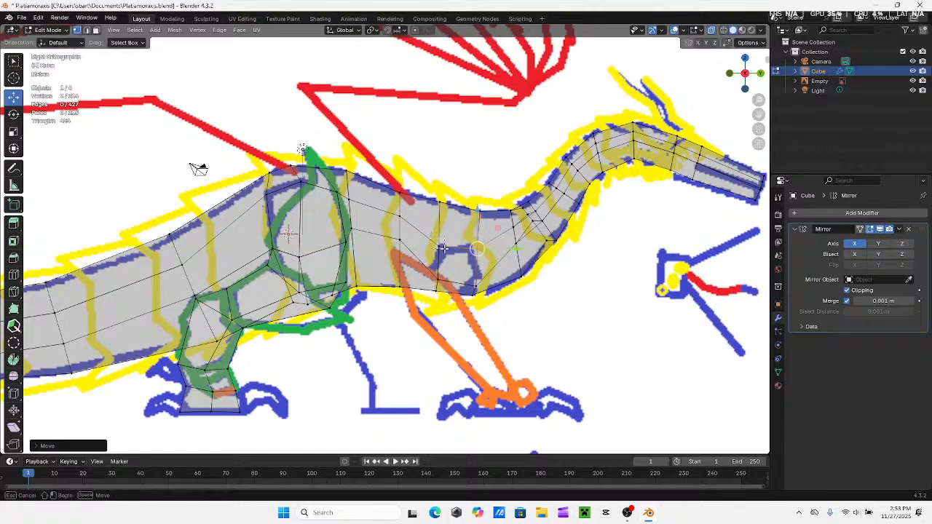
Select the lower rear vertices at the blue shoulder outline and move them along Y toward the head to fit it
left_click(439, 246)
left_click(198, 169)
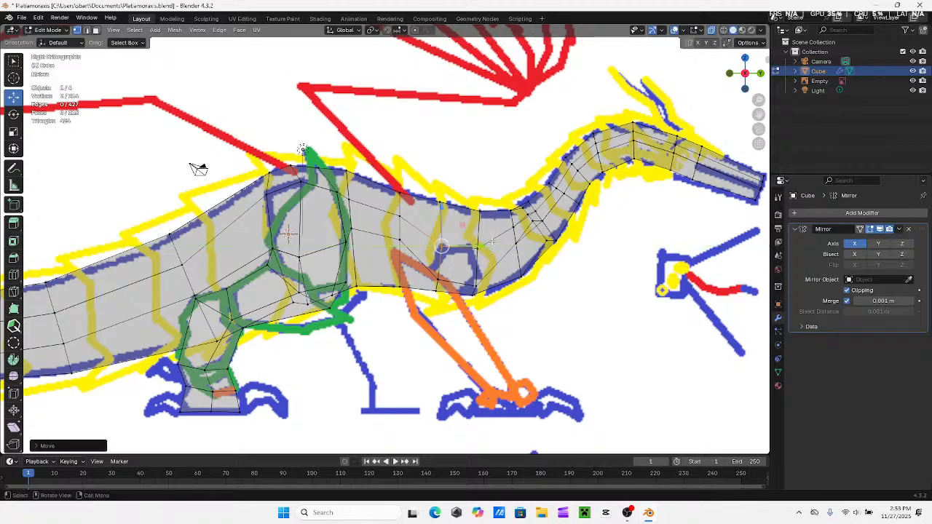
middle_click_drag(198, 169, 151, 157)
middle_click_drag(500, 235, 507, 233)
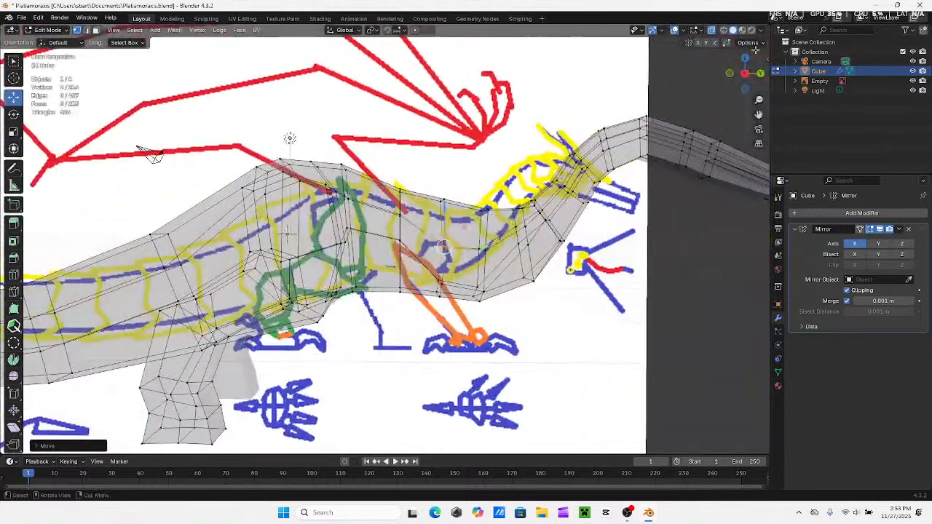
left_click(747, 74)
left_click(747, 75)
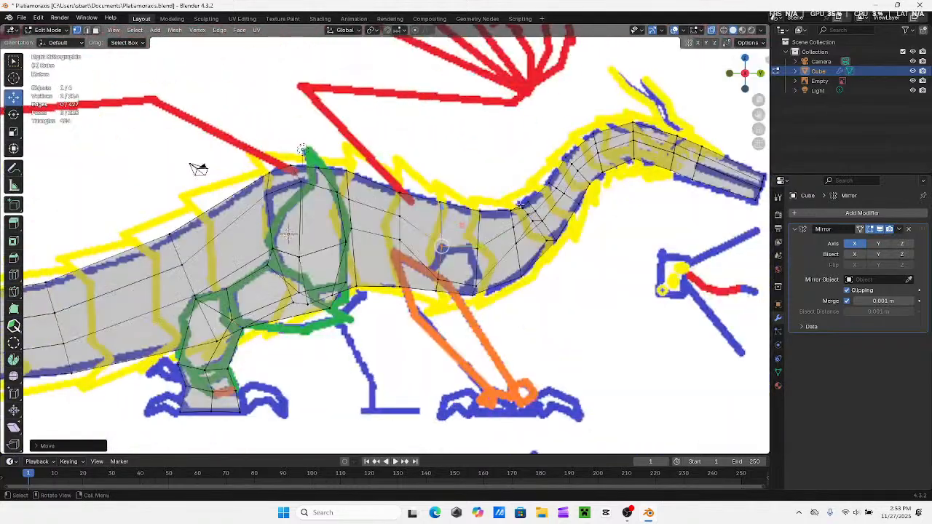
left_click_drag(427, 270, 447, 285)
key("g")
key("y")
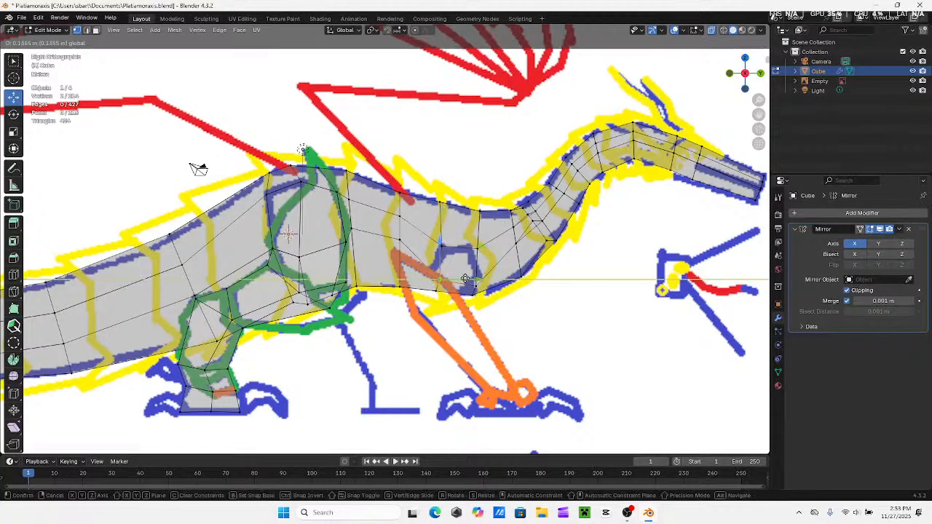
left_click(461, 278)
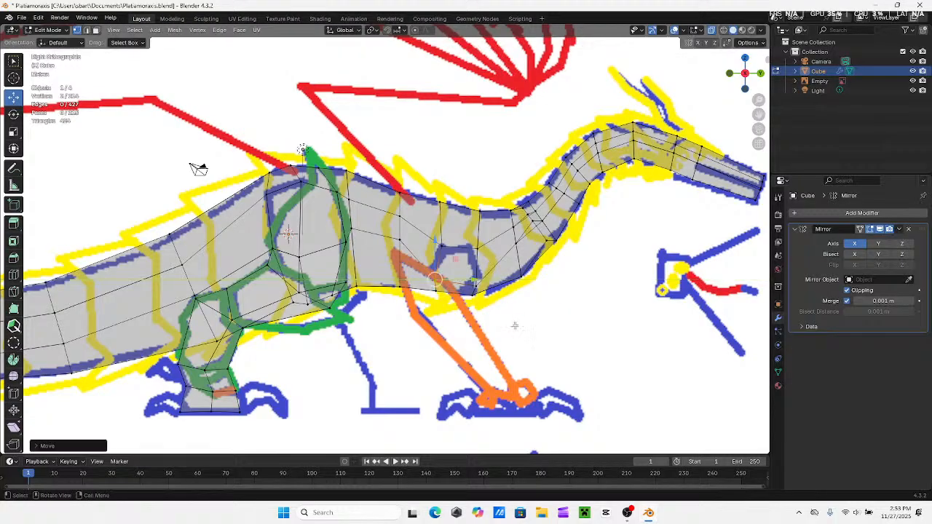
Select all the upper and lower body vertices that enclose the blue shoulder outline
left_click(557, 323)
left_click_drag(429, 235, 474, 262)
key("b")
left_click_drag(487, 293, 444, 280)
key("b")
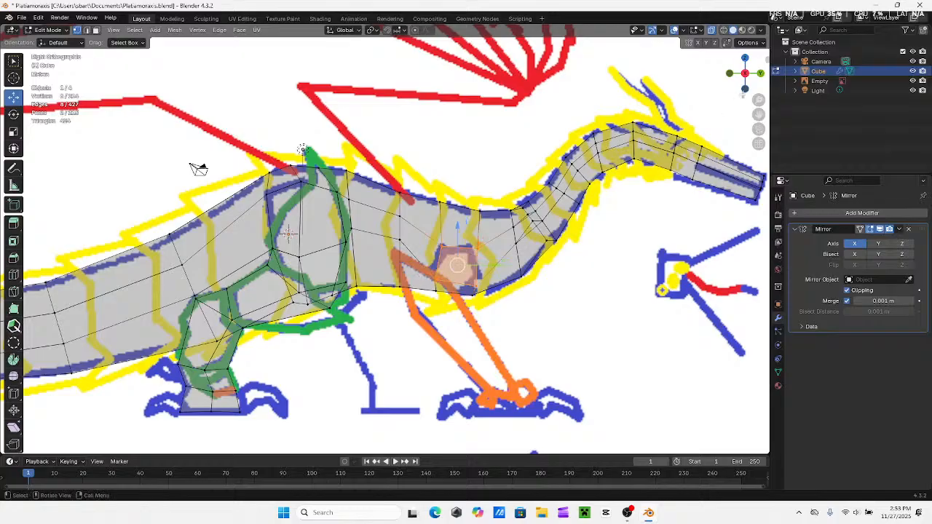
Try to extrude the selected shoulder faces in the back view, and undo the extrusion
left_click(760, 74)
middle_click_drag(383, 228, 471, 224, "shift")
key("e")
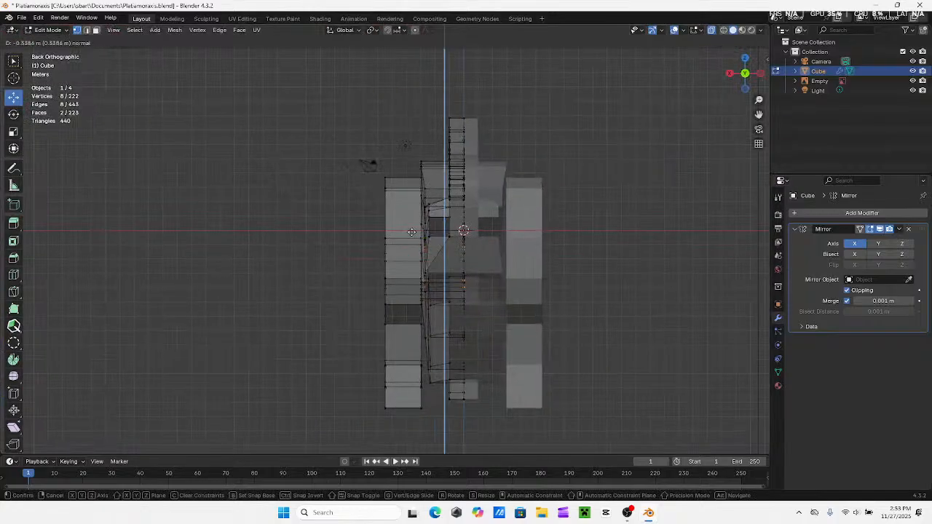
left_click(413, 232)
key("ctrl+z")
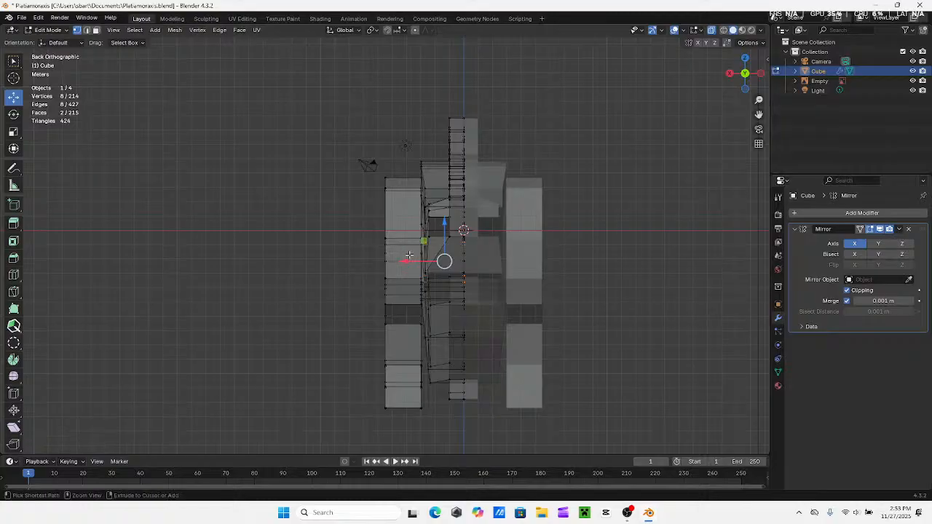
Deselect the inner and underside vertices so only the outer side face of the shoulder is selected
mouse_move(421, 260)
middle_mouse_down()
mouse_move(470, 236)
mouse_move(420, 272)
mouse_move(422, 250)
middle_mouse_up()
left_click(470, 235, "shift")
left_click(475, 236, "shift")
left_click(470, 253, "shift")
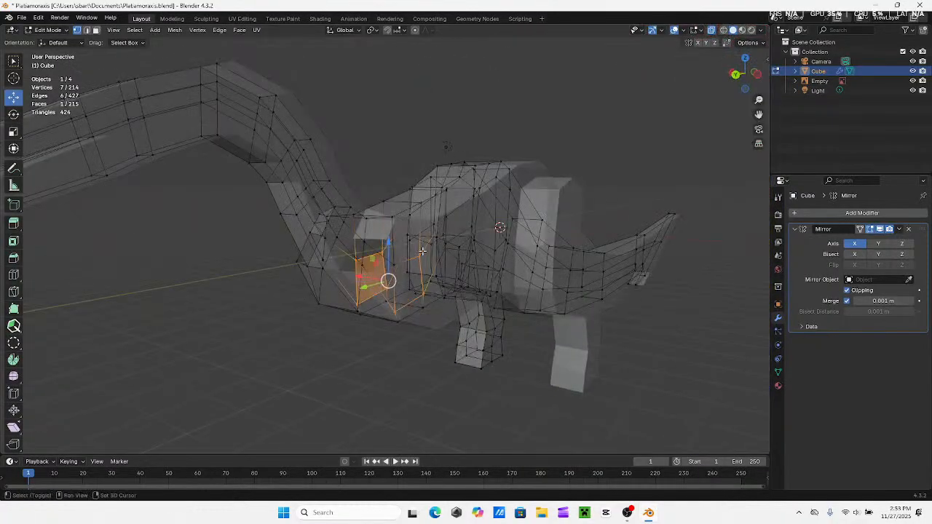
left_click(423, 293, "shift")
left_click(396, 312, "shift")
middle_click_drag(397, 308, 461, 298)
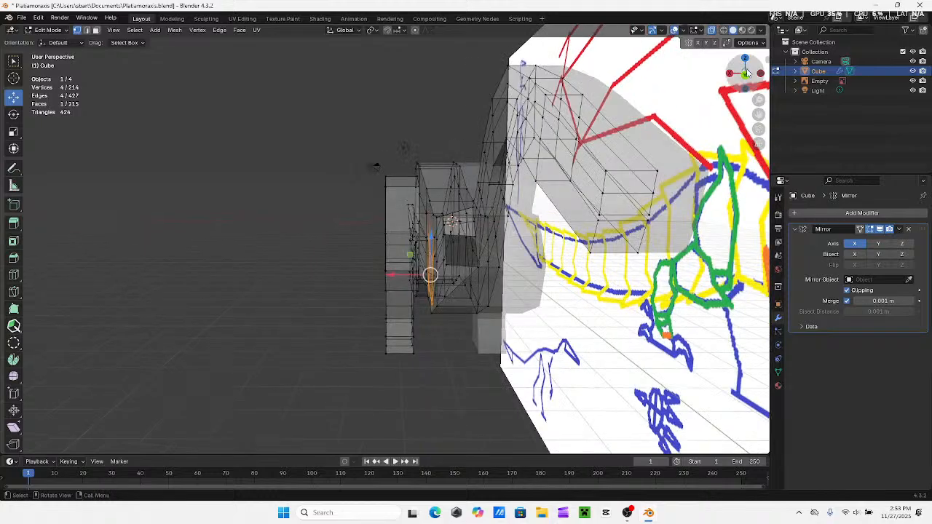
Extrude the outer shoulder face straight outward past the hind leg, working in the back view
left_click(742, 77)
middle_click_drag(433, 240, 528, 236, "shift")
key("e")
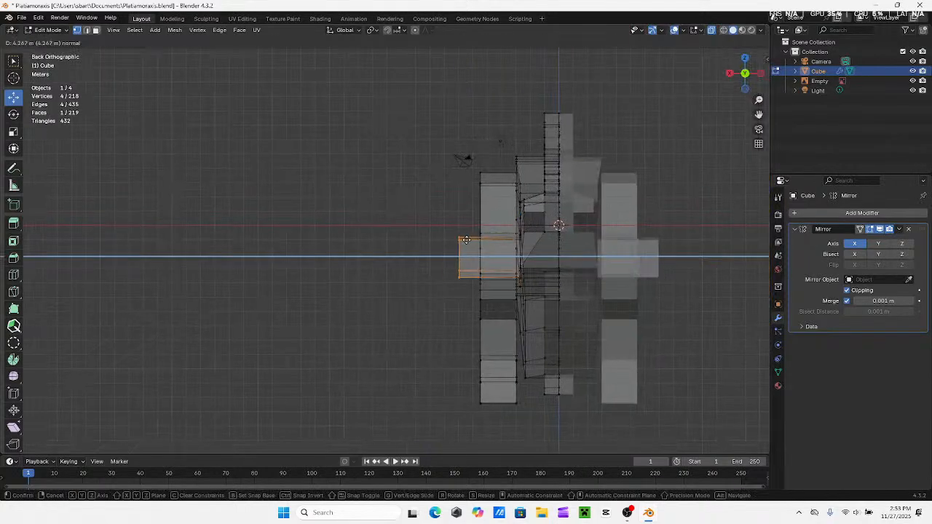
left_click(450, 237)
middle_click_drag(450, 238, 450, 148)
middle_click_drag(508, 254, 574, 254)
Examine the extruded front limb in solid shading from the back, right side and angled views
left_click(742, 73)
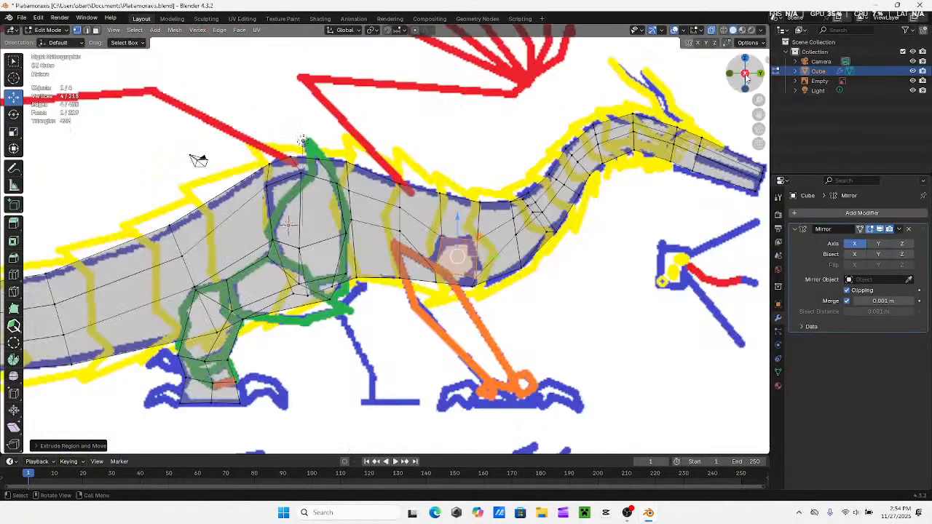
left_click(761, 73)
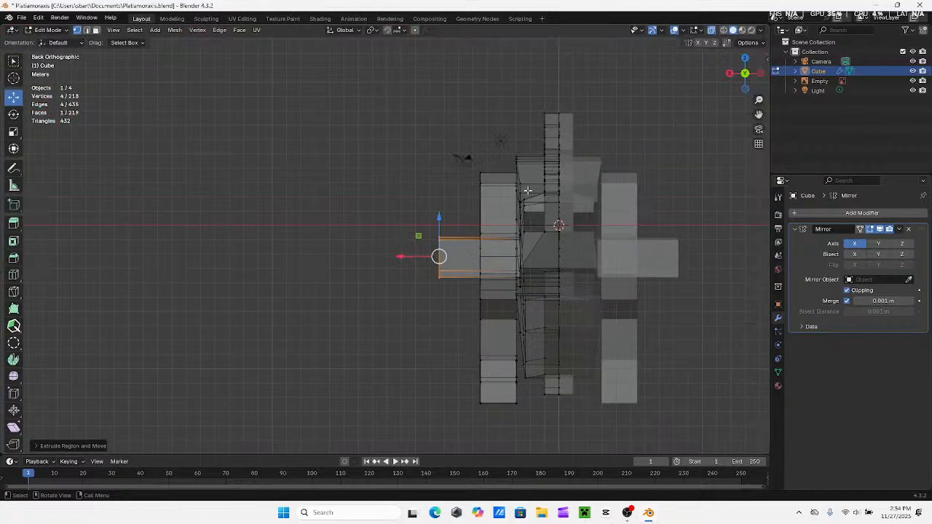
left_click(711, 29)
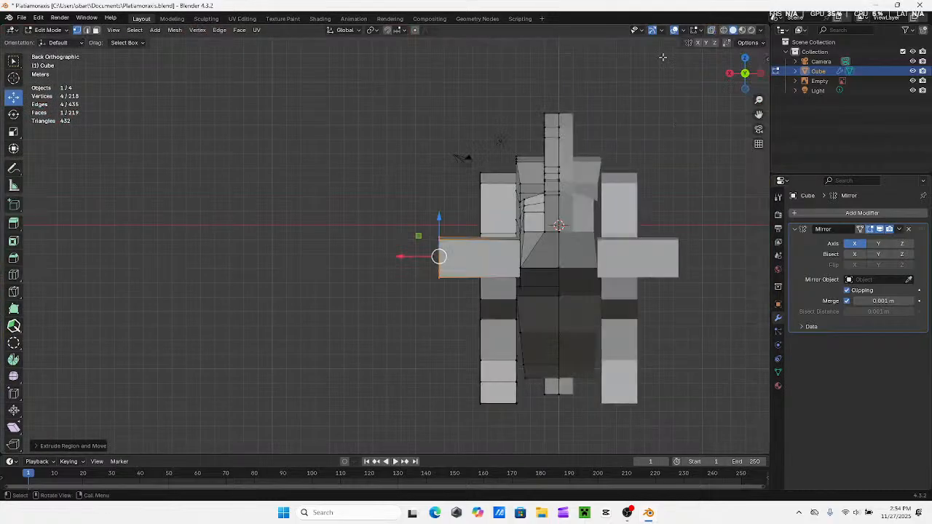
middle_click_drag(431, 232, 589, 229, "shift")
left_click(744, 75)
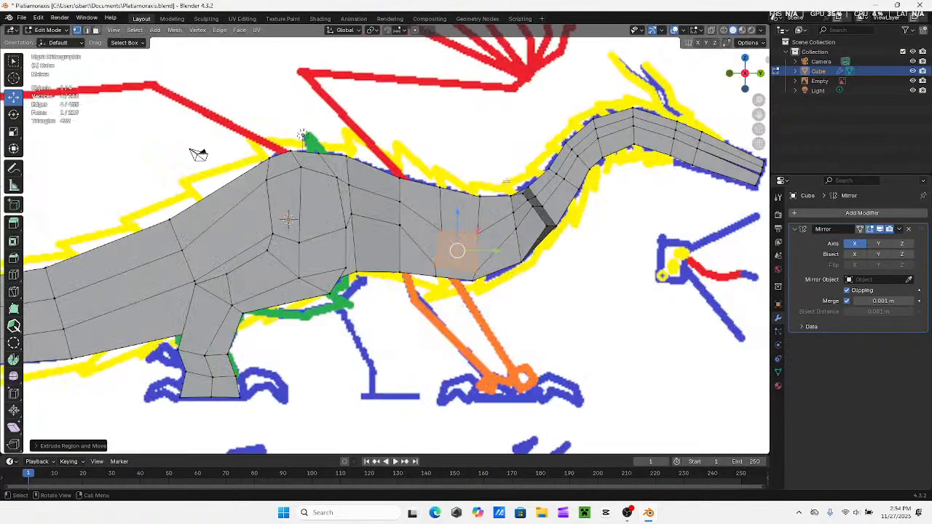
middle_click_drag(495, 219, 397, 233)
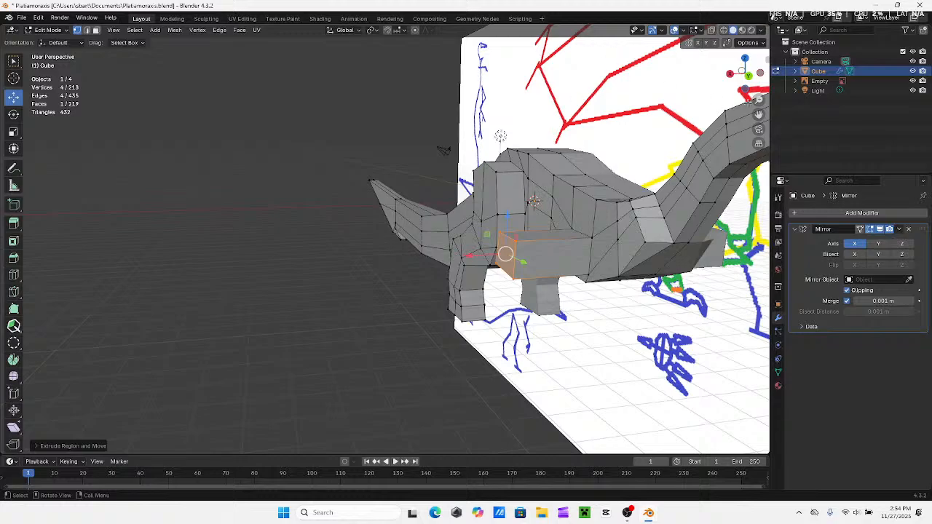
left_click(730, 75)
middle_click_drag(653, 238, 622, 240)
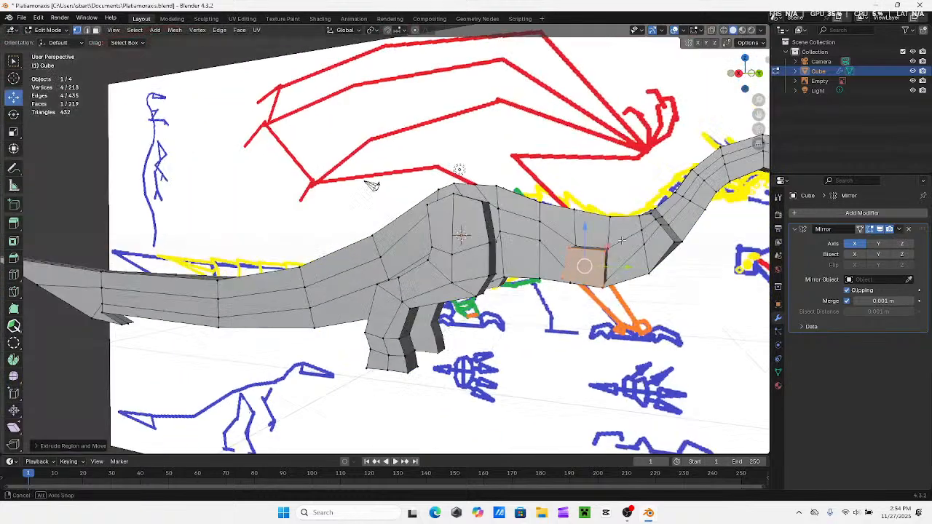
middle_click_drag(371, 185, 290, 145)
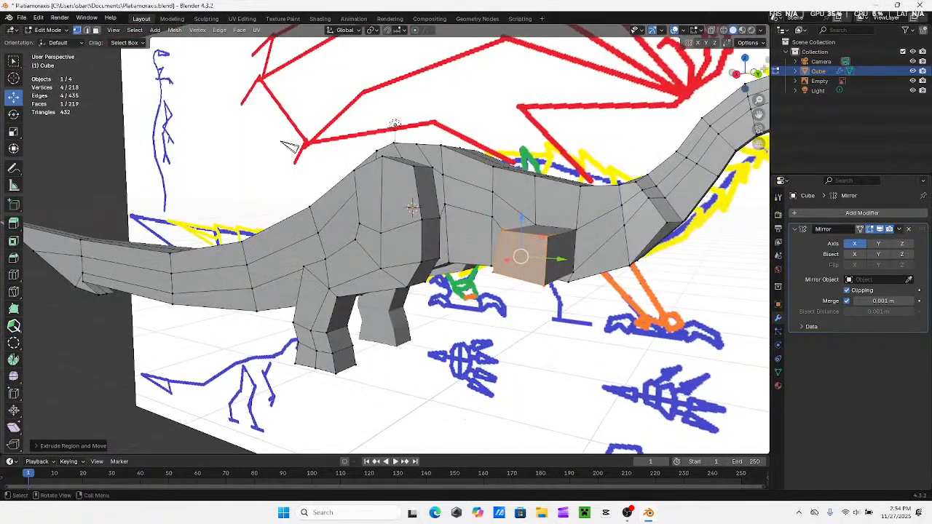
left_click(736, 75)
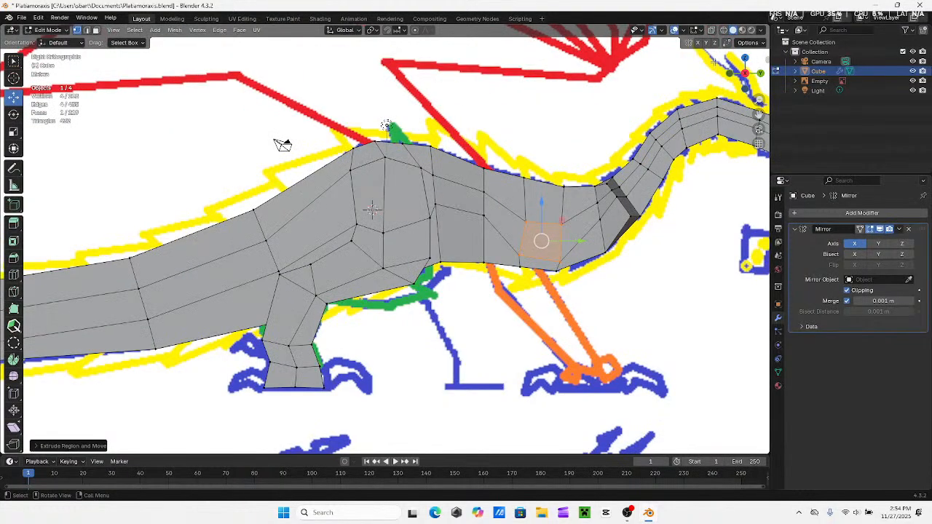
Compare the front limb with the reference image in X-ray and solid shading from angled and front-facing views
left_click(711, 30)
middle_click_drag(694, 64, 641, 75)
scroll(676, 57, "down", 3)
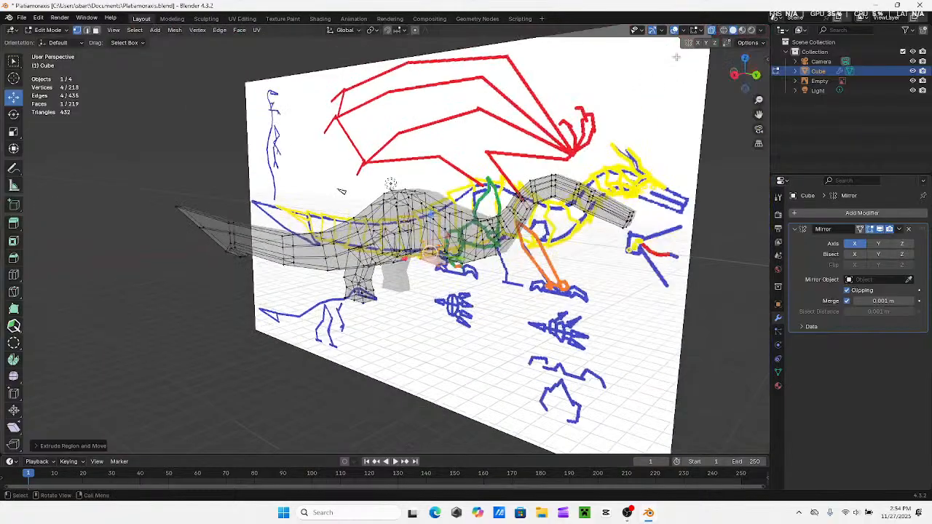
left_click(711, 31)
middle_click_drag(583, 190, 490, 245)
scroll(466, 251, "up", 4)
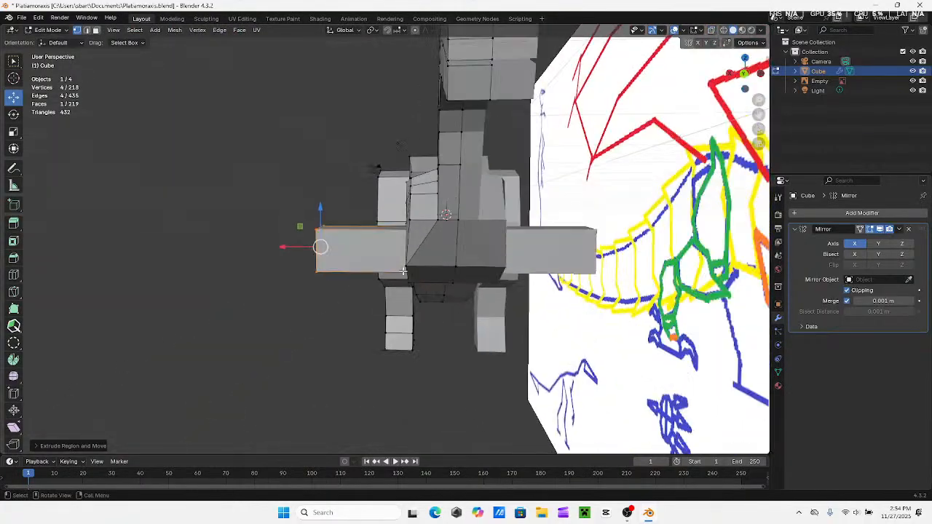
middle_click_drag(399, 266, 423, 254)
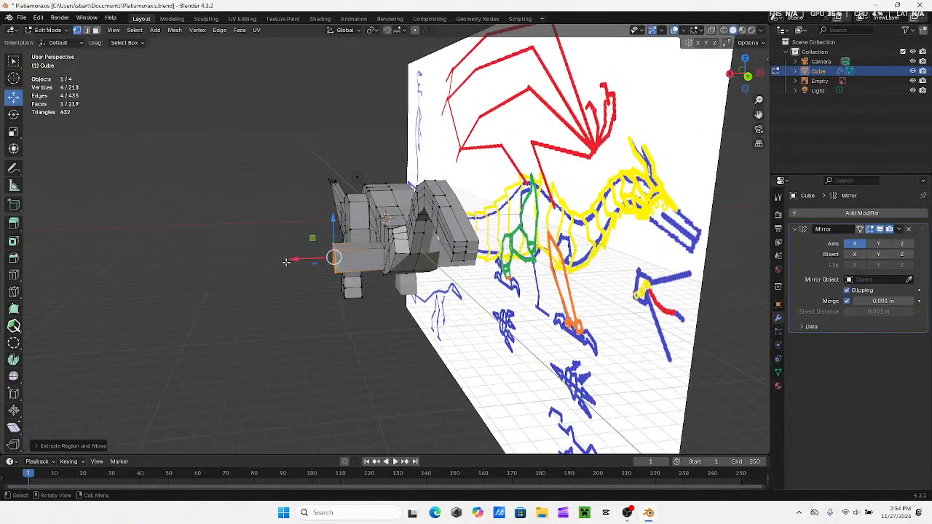
Move the end face of the front limb slightly inward along X, and return to the right side view
left_click_drag(286, 263, 292, 260)
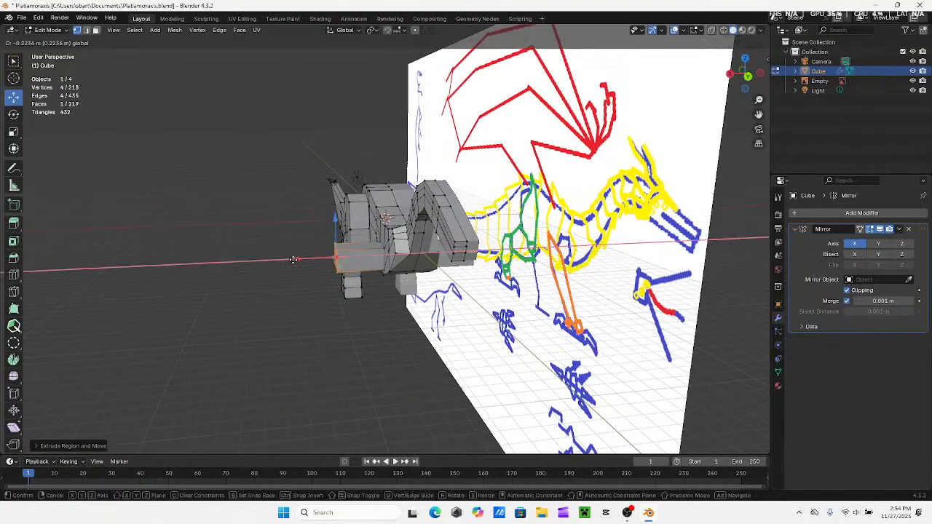
left_click_drag(293, 260, 295, 260)
middle_click_drag(297, 260, 352, 263)
left_click(741, 77)
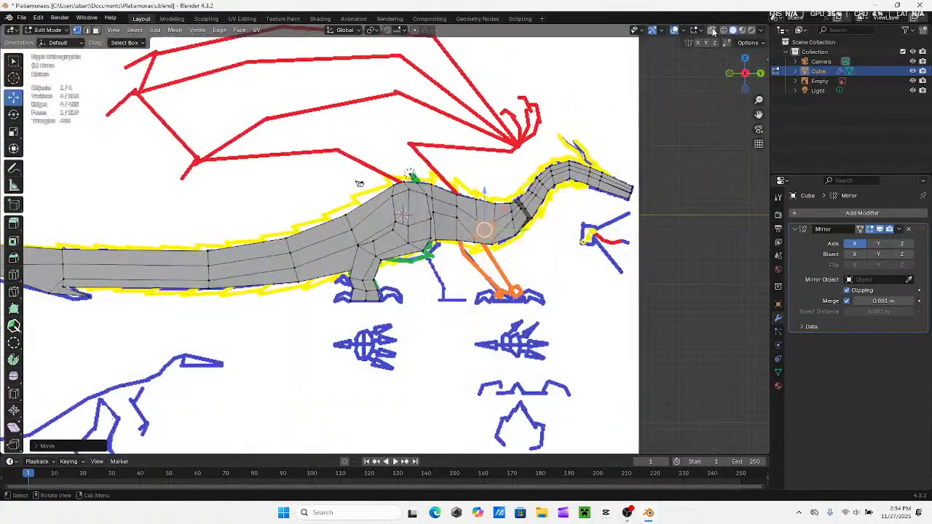
scroll(546, 166, "down", 4)
scroll(489, 177, "up", 2)
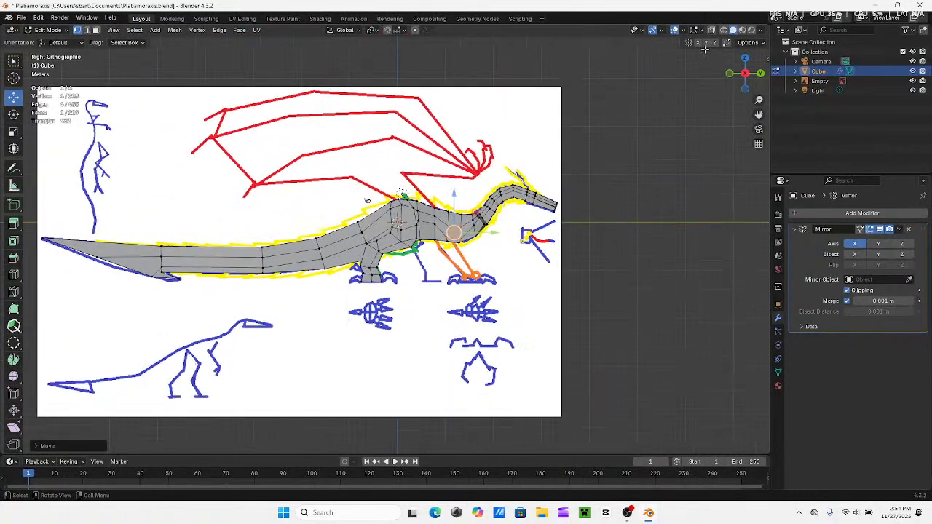
Switch to Object Mode and move the whole creature along Y slightly toward the tail end of the reference
left_click(47, 30)
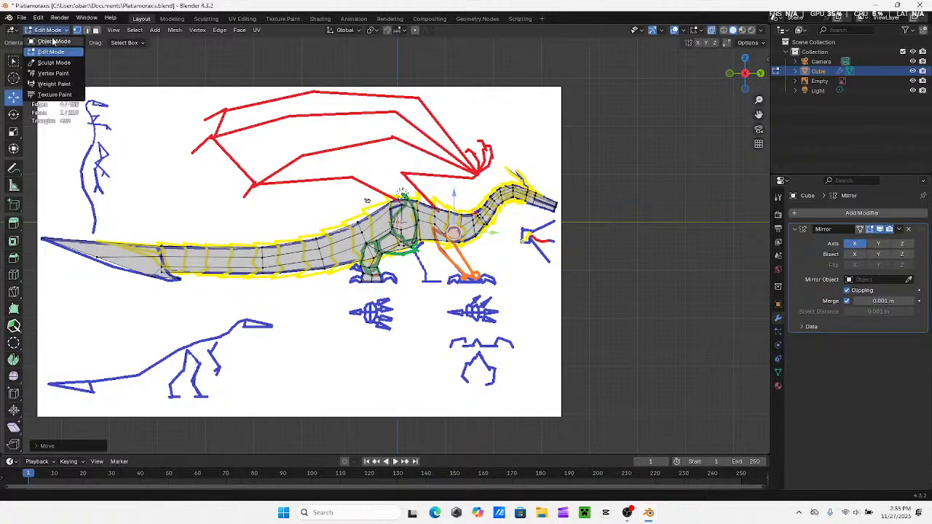
left_click(46, 40)
key("g")
key("y")
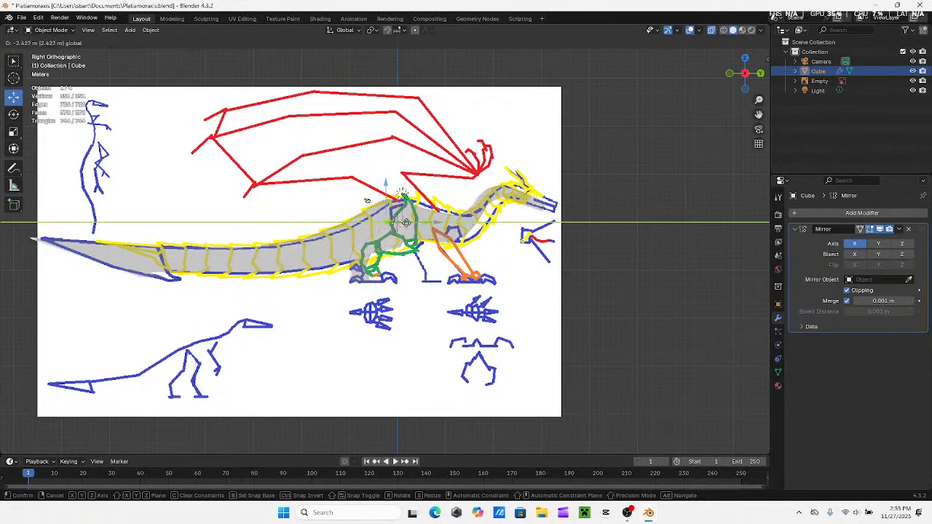
left_click(386, 182)
Lower the whole creature along Z below the reference body, and shift it slightly forward along Y
key("g")
key("z")
left_click_drag(383, 204, 385, 207)
key("g")
key("y")
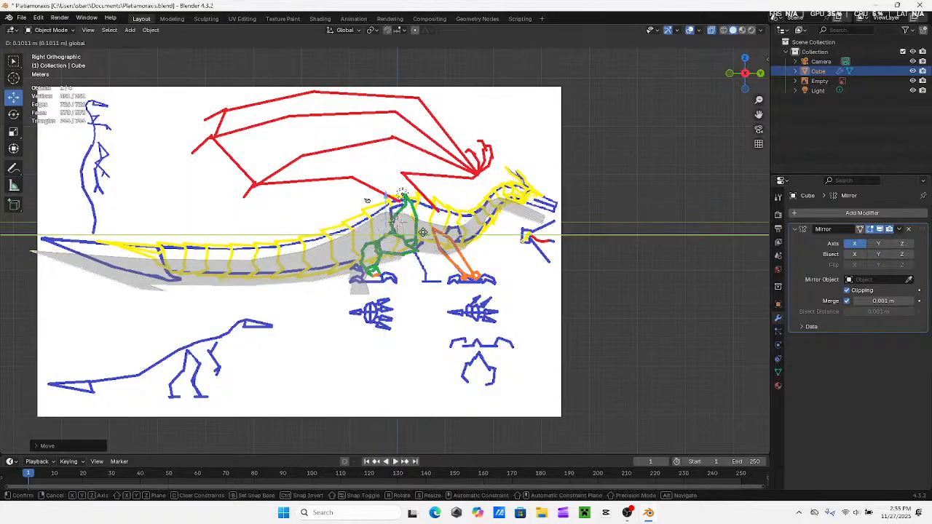
left_click(426, 233)
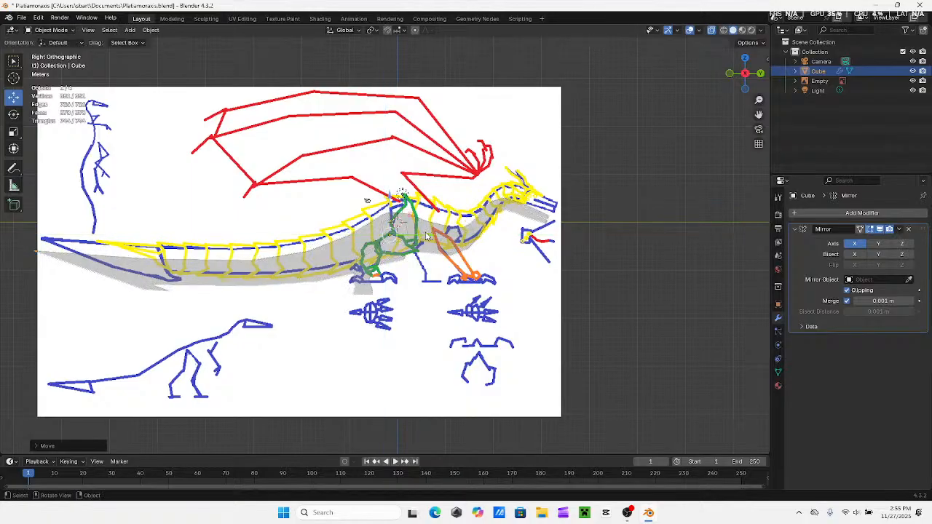
Rotate the creature about X so its head rises and its tail drops, and move it down over the reference
left_click(13, 114)
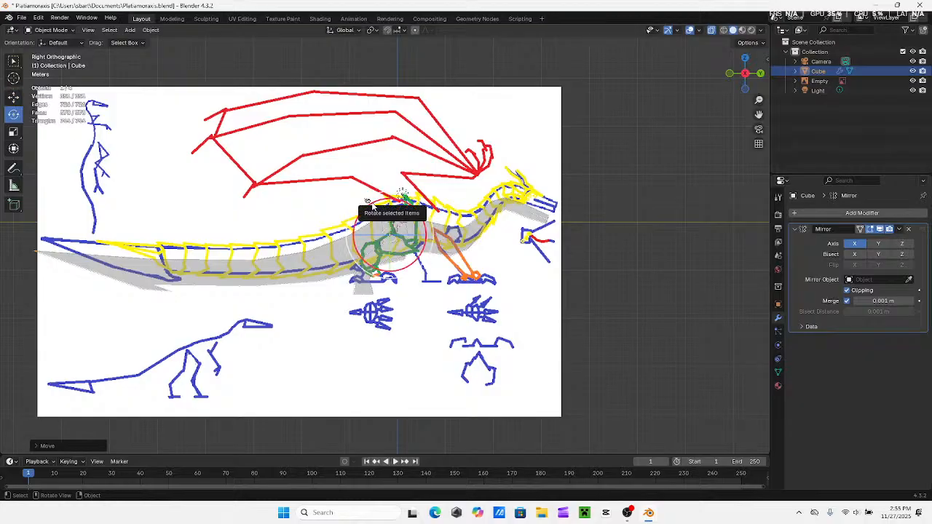
left_click_drag(370, 207, 351, 218)
left_click(13, 103)
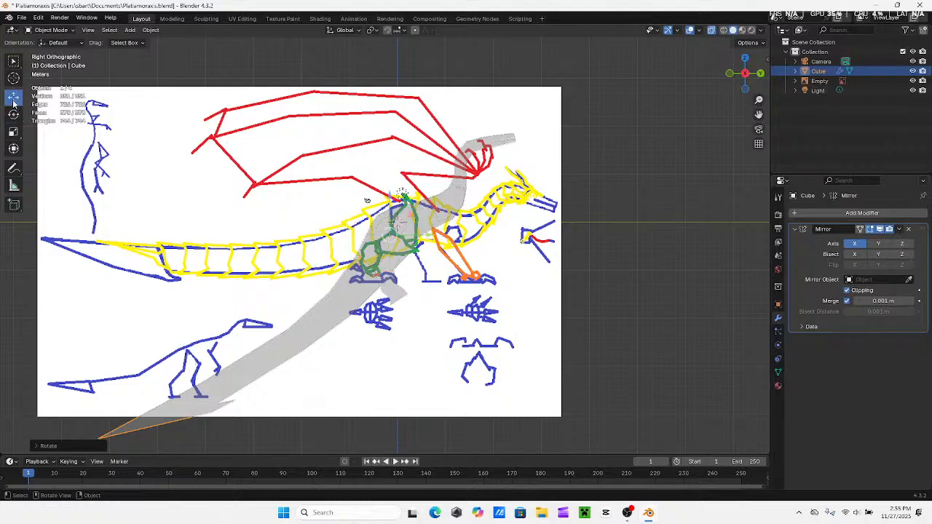
left_click_drag(390, 218, 427, 265)
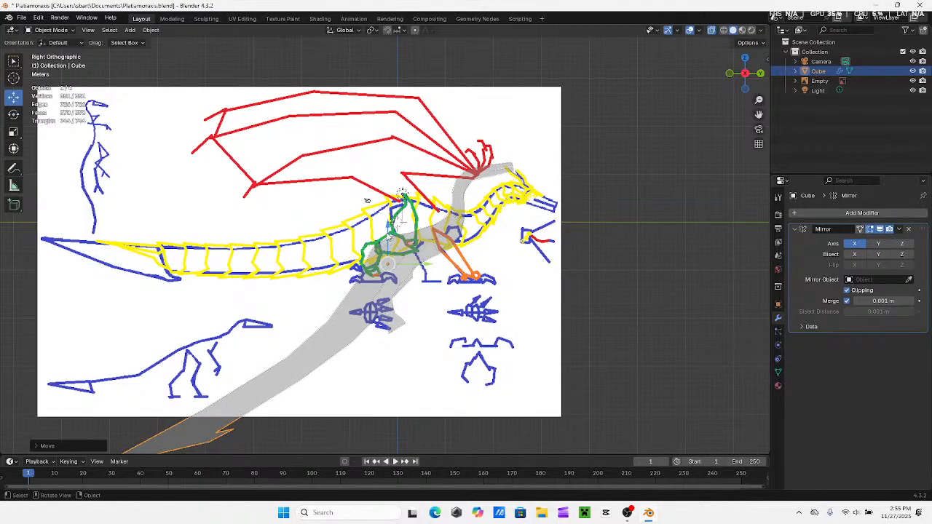
left_click_drag(388, 233, 388, 235)
Rotate the creature slightly further upright, and adjust its position so the shoulder sits near the blue shoulder outline
key("r")
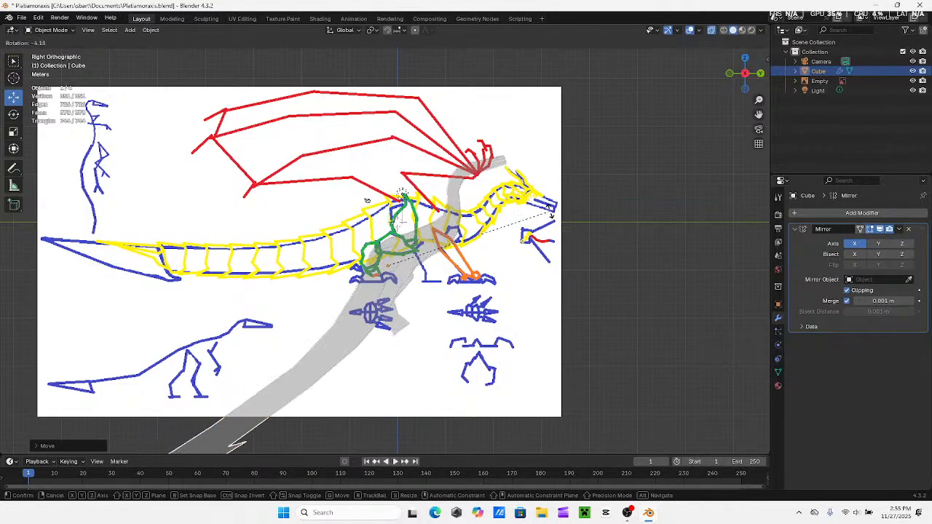
left_click(541, 206)
left_click_drag(388, 232, 391, 242)
left_click_drag(415, 278, 431, 277)
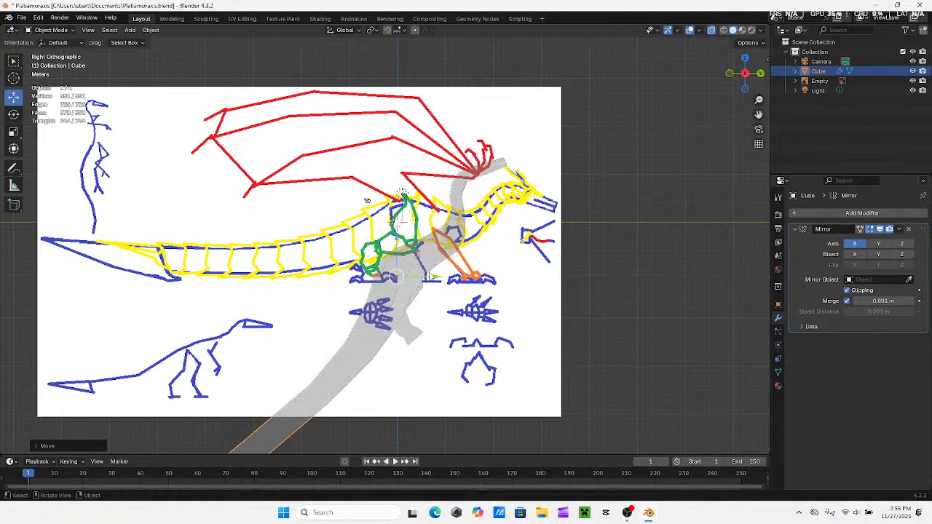
left_click_drag(398, 243, 398, 237)
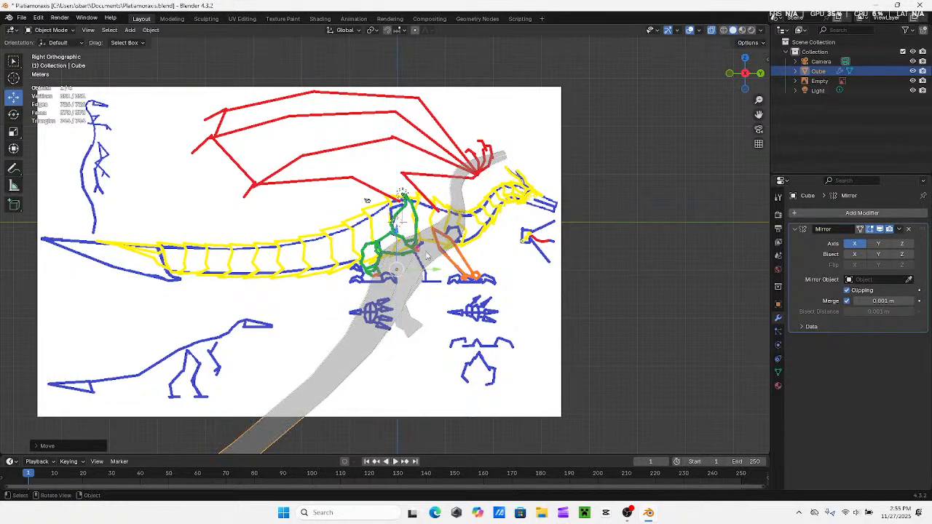
Nudge the whole creature slightly toward the tail along Y against the reference, and turn off X-ray
left_click_drag(435, 271, 433, 269)
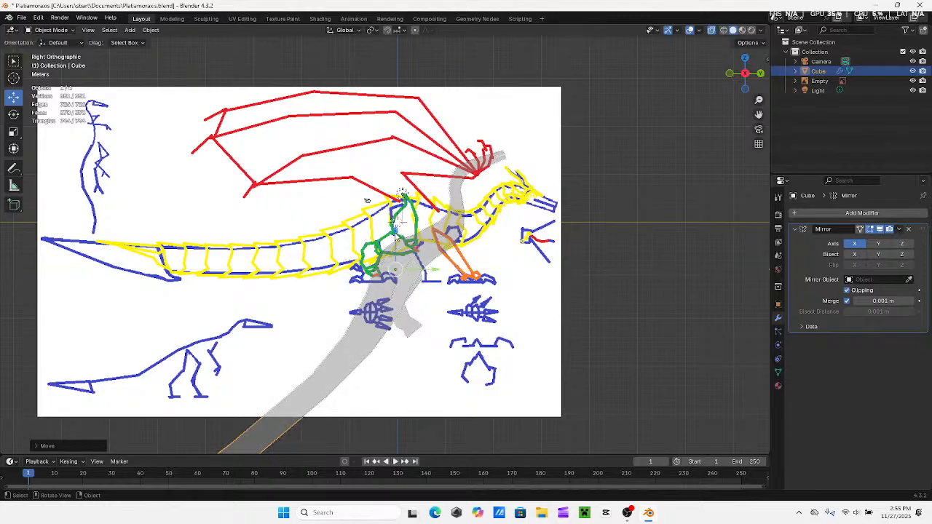
middle_click_drag(395, 237, 627, 162)
left_click(742, 73)
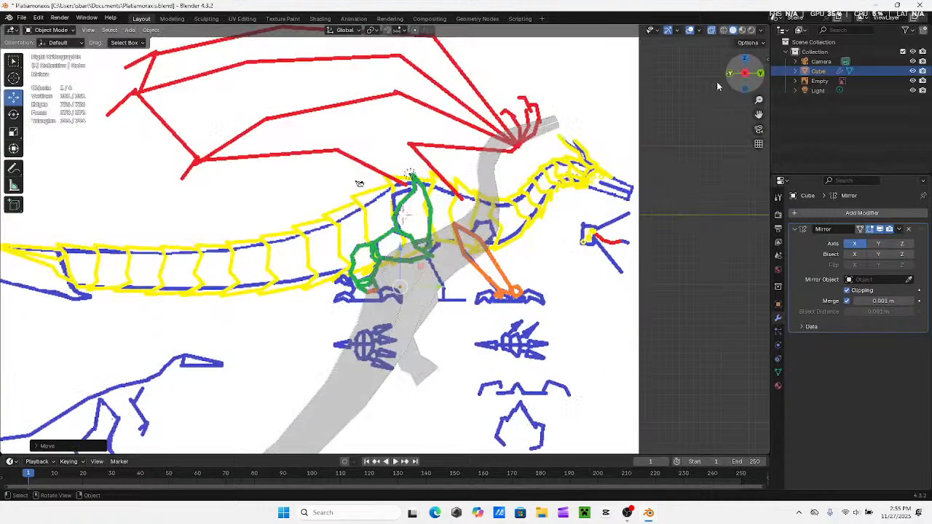
middle_click_drag(457, 280, 436, 282, "shift")
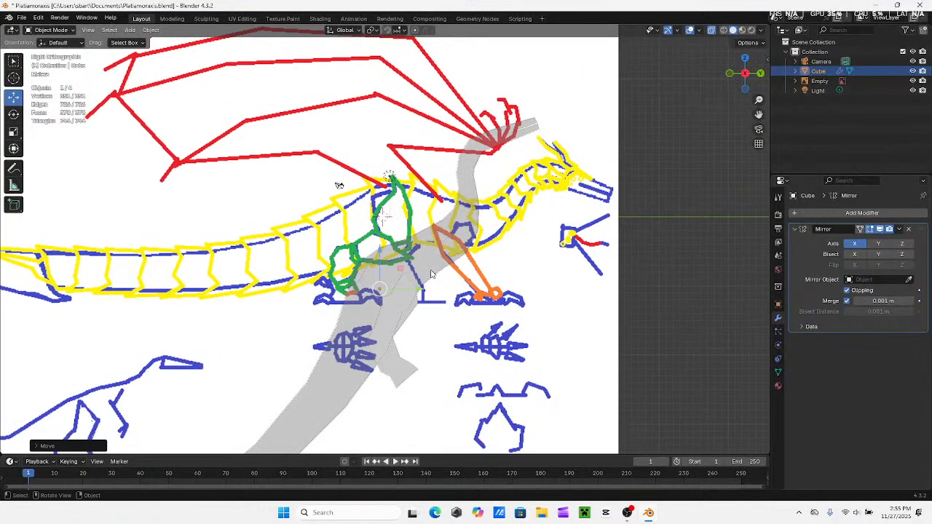
left_click(711, 31)
middle_click_drag(464, 253, 320, 226)
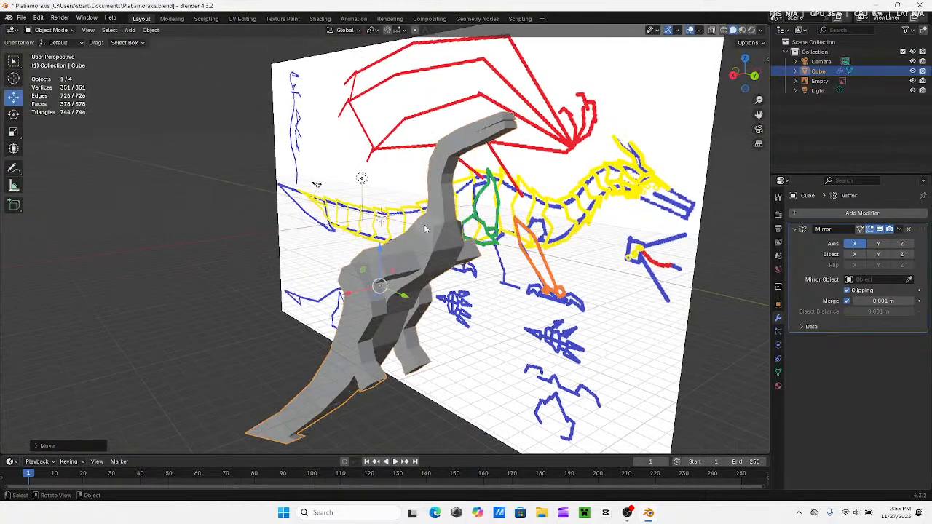
Switch to Edit Mode and extrude the selected end face of the shoulder stub further outward from the body
left_click(58, 31)
left_click(51, 52)
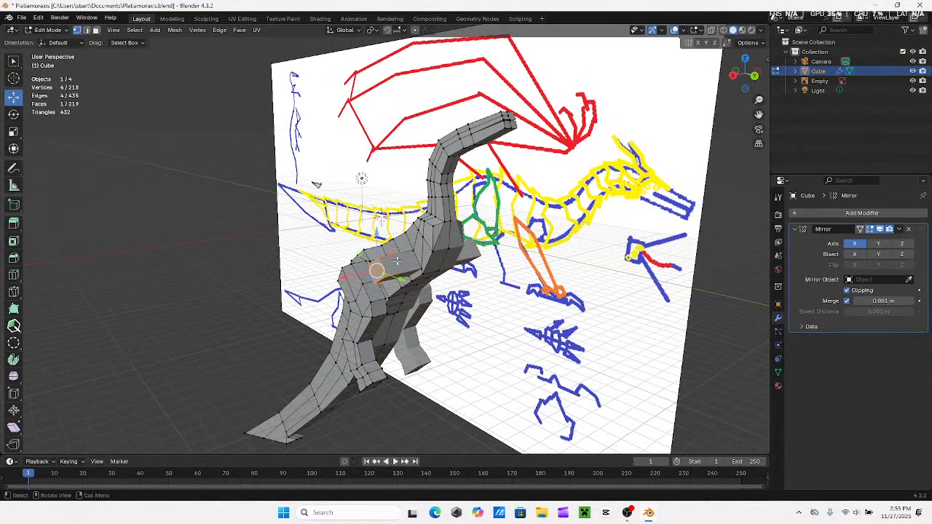
middle_click_drag(396, 261, 415, 262)
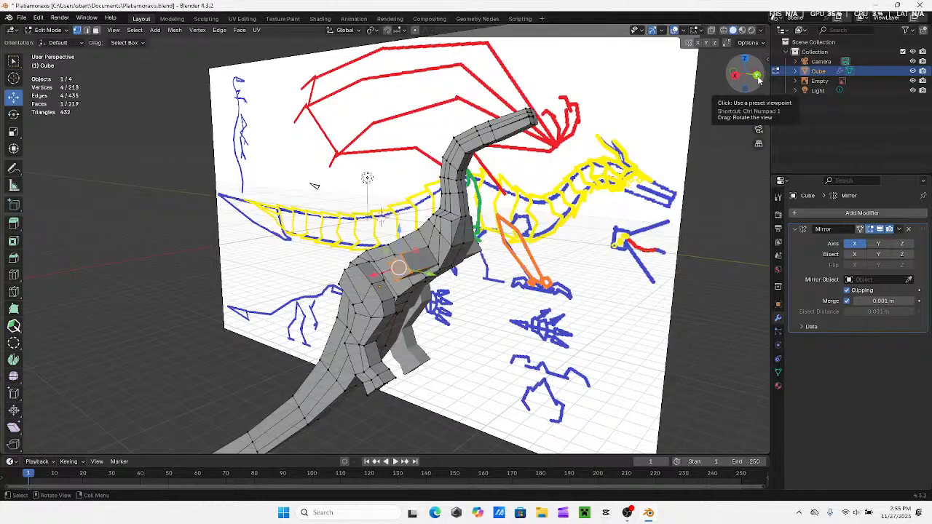
left_click(757, 76)
key("e")
left_click(417, 260)
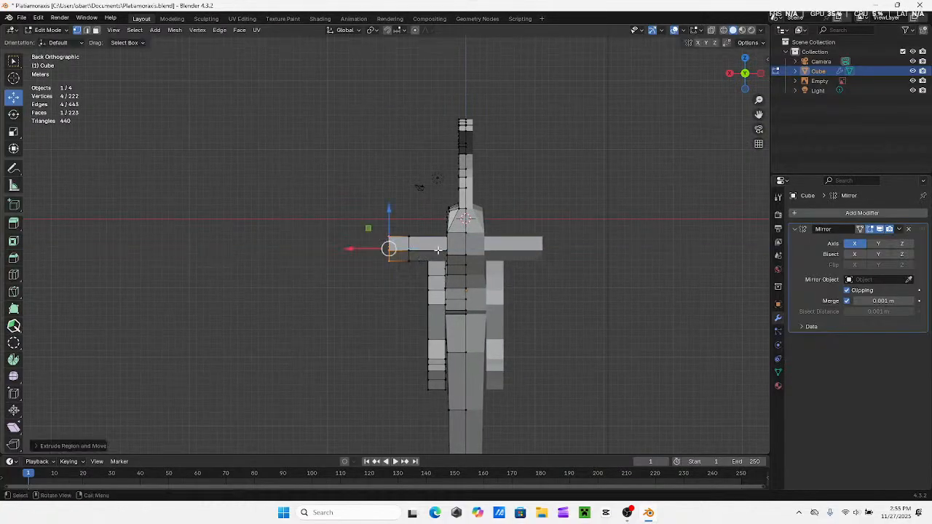
Extrude the underside face of the shoulder's new outer segment about 7.6 m down along the orange leg outline, with X-ray on
middle_click_drag(438, 250, 442, 225)
left_click(732, 76)
scroll(499, 216, "up", 2)
left_click(493, 236)
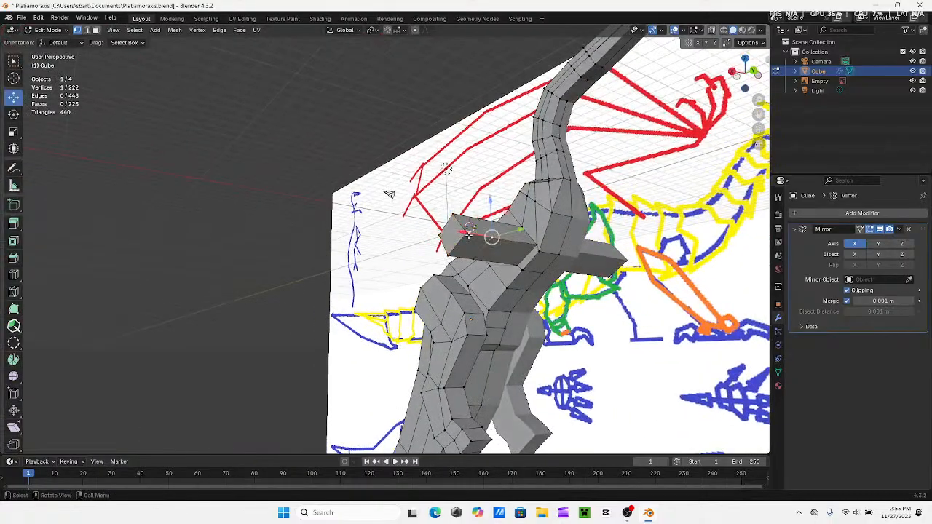
left_click(465, 235, "shift")
left_click(452, 255, "shift")
left_click(476, 260, "shift")
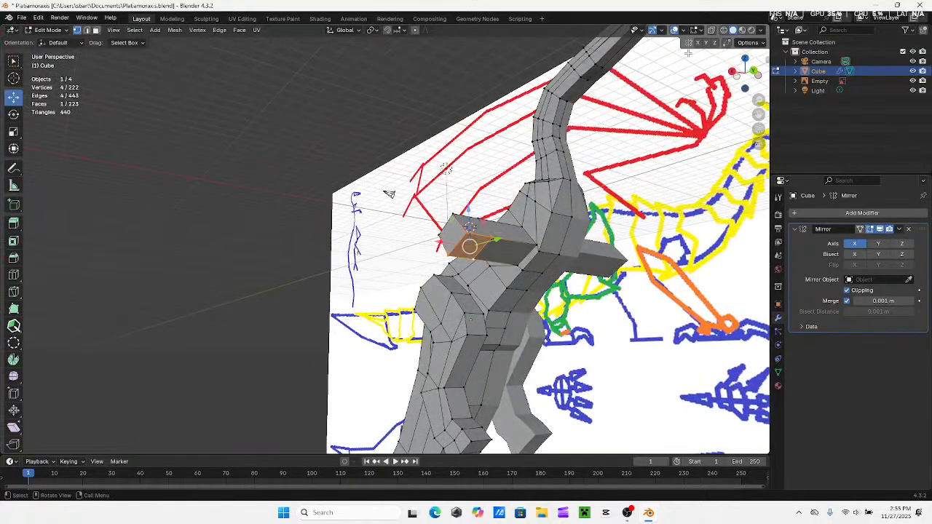
middle_click_drag(389, 194, 330, 158)
middle_click_drag(470, 195, 479, 134)
left_click(748, 84)
left_click(711, 30)
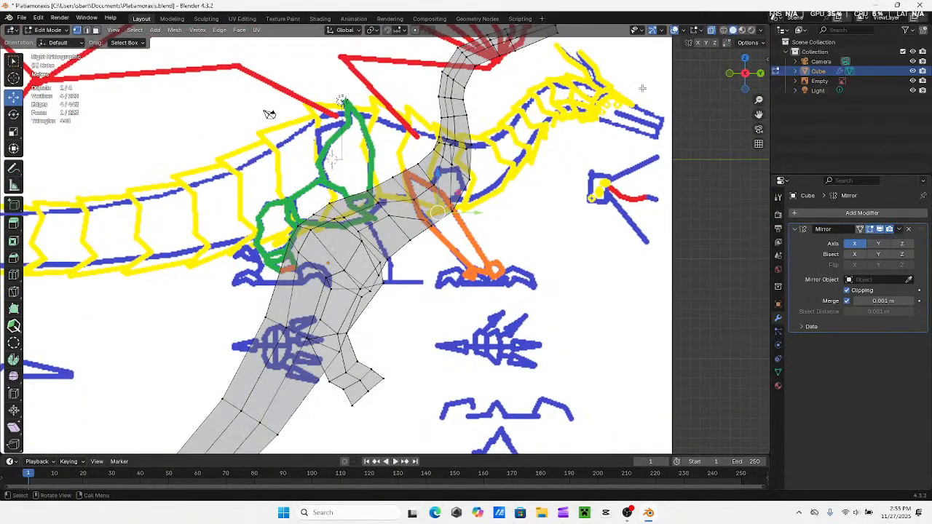
key("e")
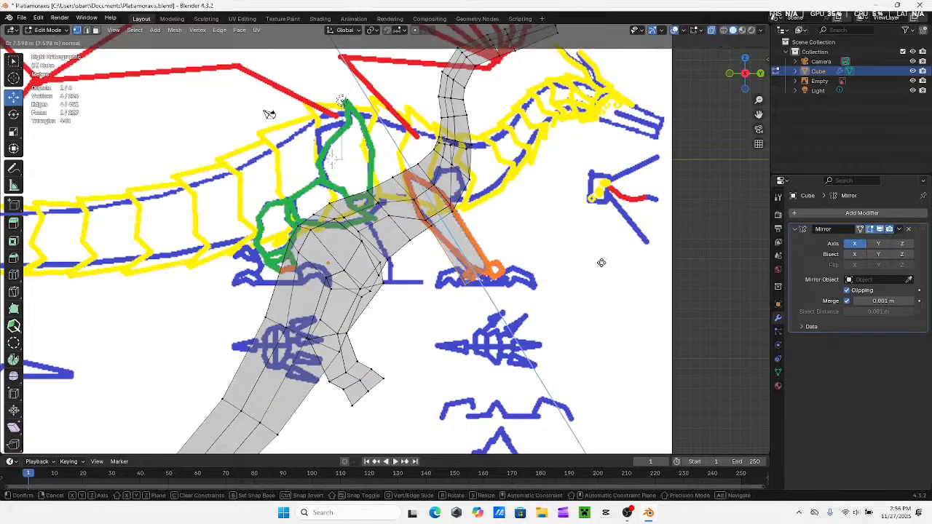
left_click(602, 262)
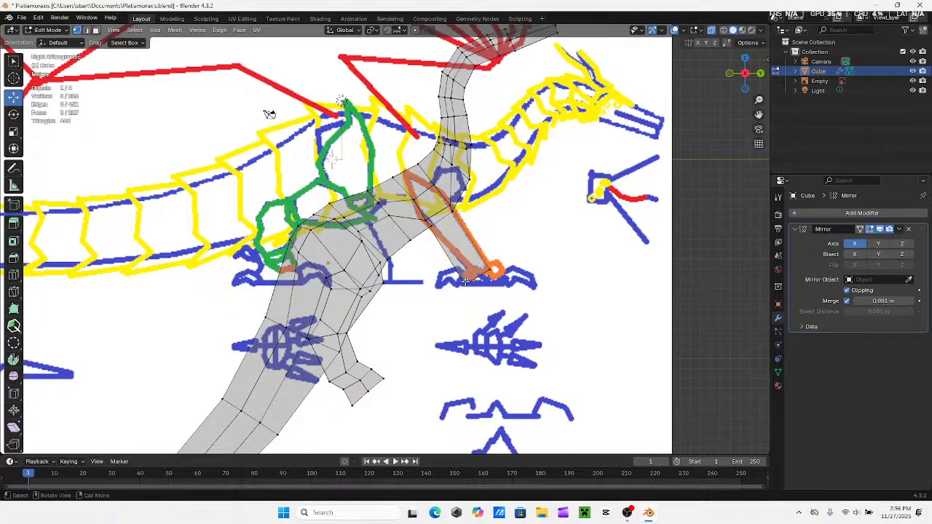
Raise the rear edge of the leg's lower end along Z and move it forward along Y onto the orange ankle outline
key("g")
key("z")
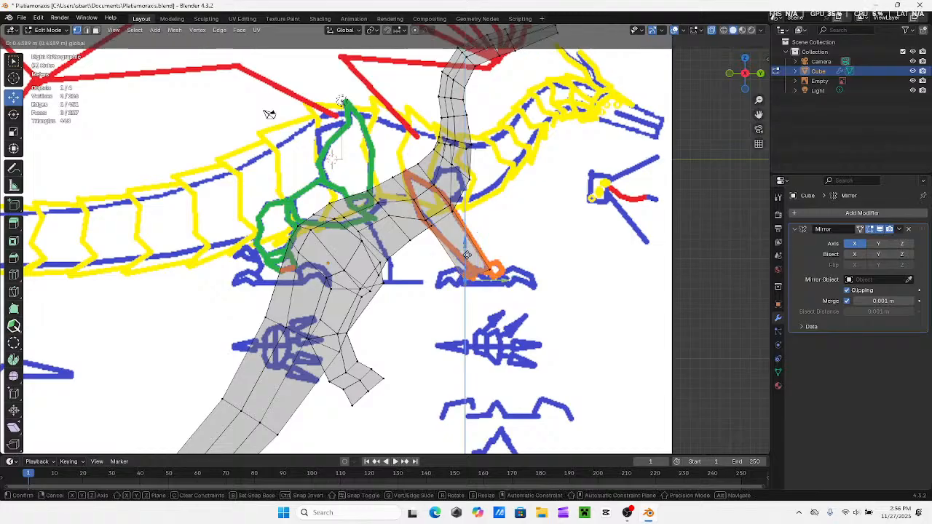
left_click(467, 247)
key("g")
key("y")
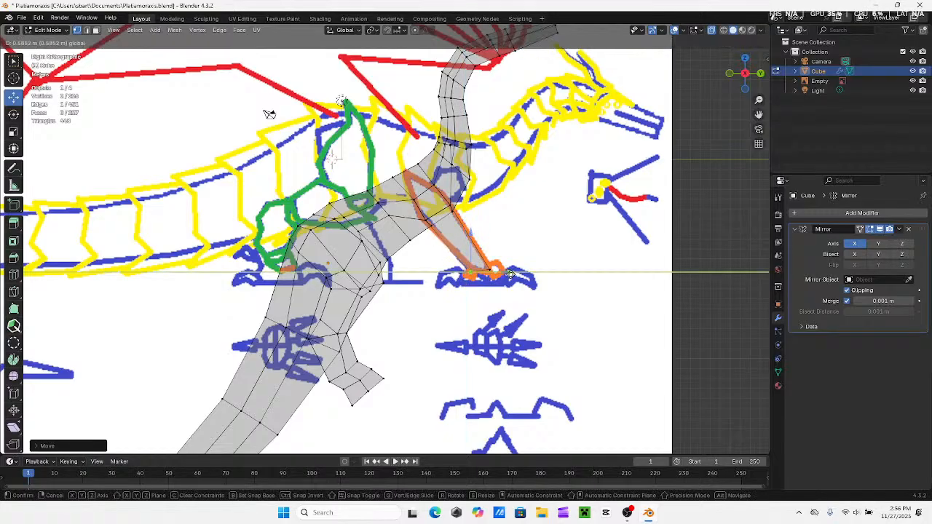
left_click(510, 274)
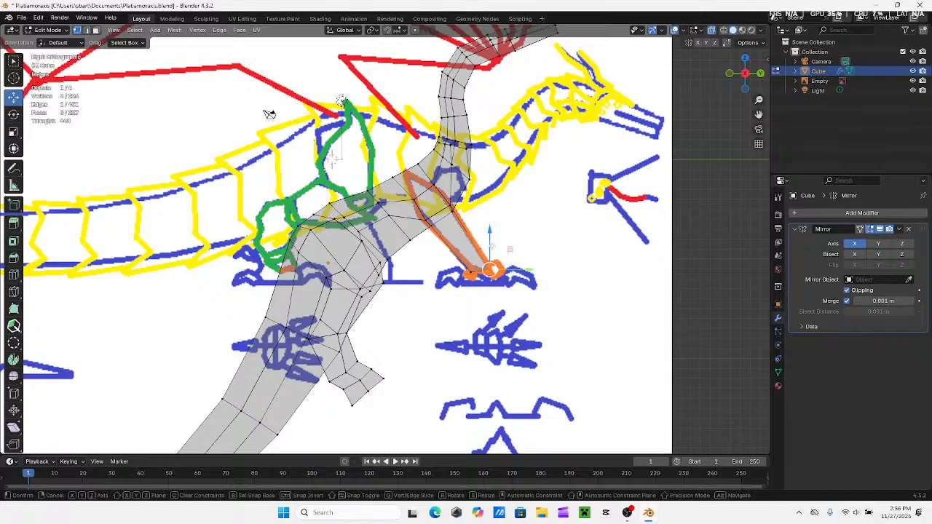
Raise the front edge of the leg's lower end along Z, and raise its rear edge slightly as well
key("g")
key("z")
left_click(492, 238)
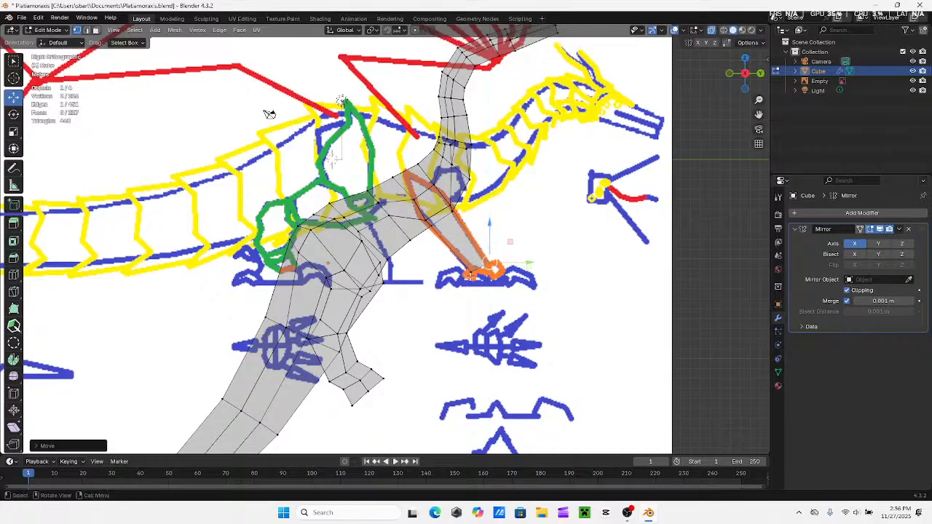
key("g")
key("z")
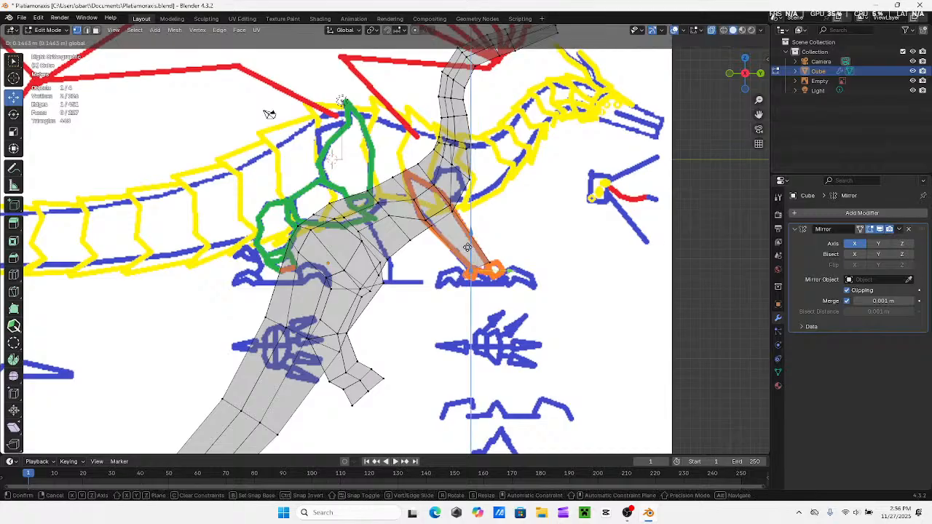
left_click(474, 258)
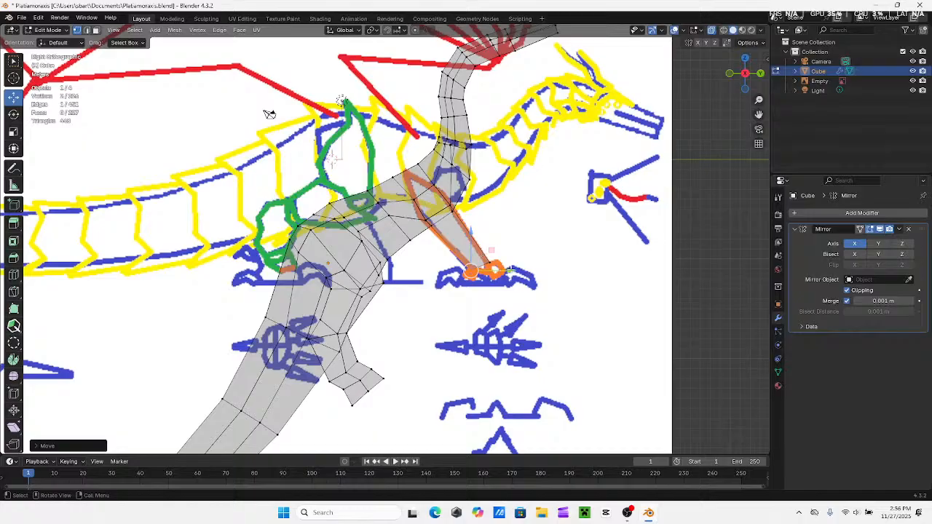
Extrude the leg's end face about 1.2 m to form the ankle, and raise the new rear edge along Z
key("g")
key("z")
key("z")
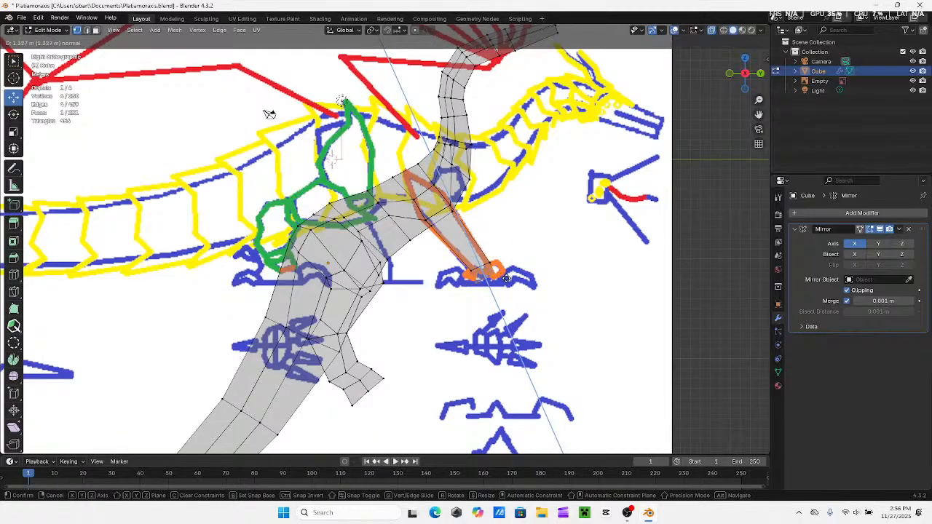
left_click(506, 278)
left_click_drag(467, 278, 498, 285)
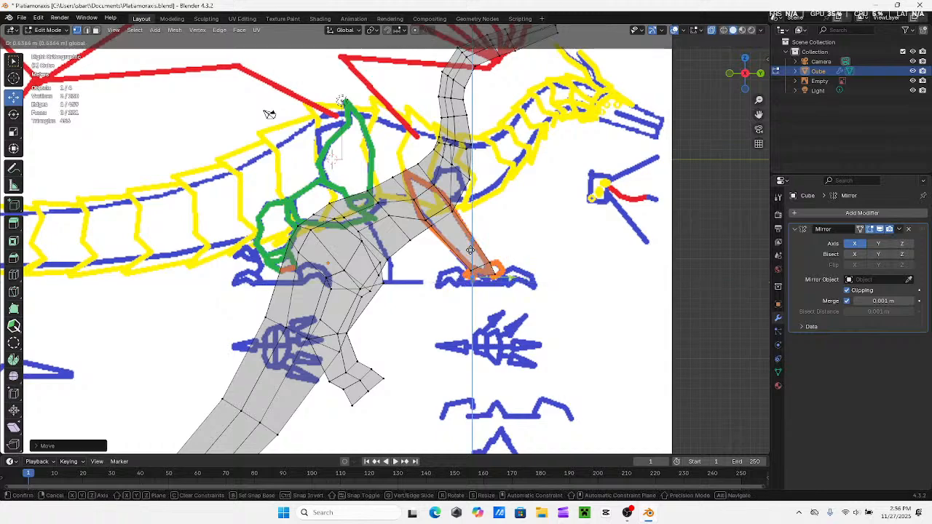
key("KP_Decimal")
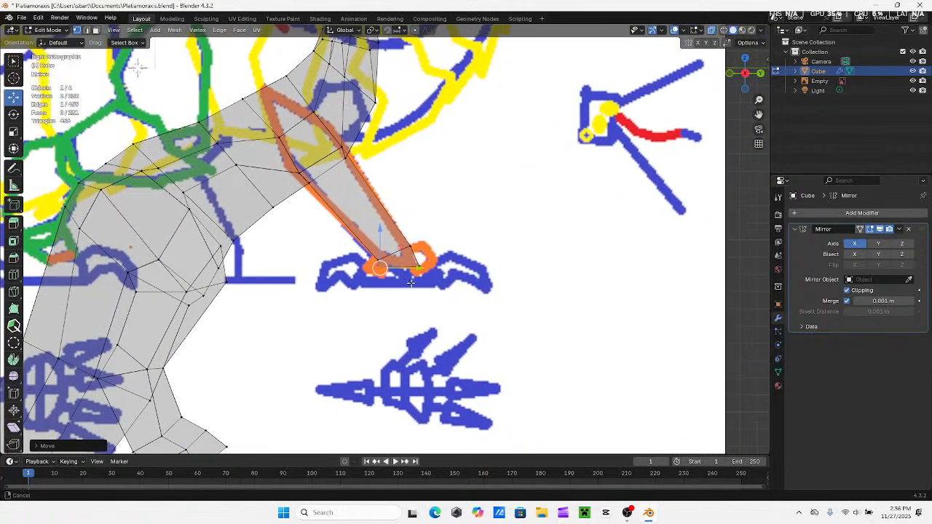
Extrude the ankle down to the reference foot's baseline, and narrow the bottom by moving its edges inward along Y
middle_click_drag(133, 67, 179, 66, "shift")
left_click_drag(461, 265, 459, 279)
middle_click_drag(463, 283, 467, 268, "shift")
key("e")
left_click(468, 287)
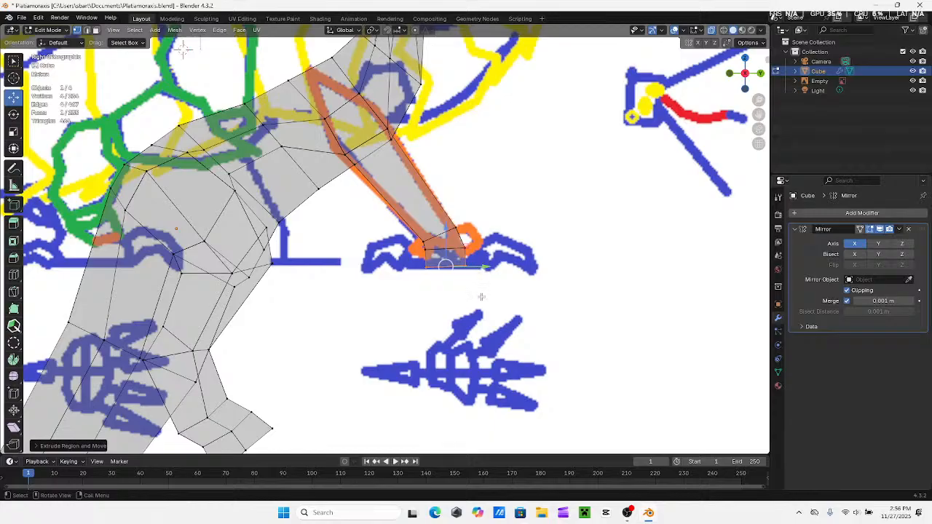
left_click_drag(482, 297, 469, 272)
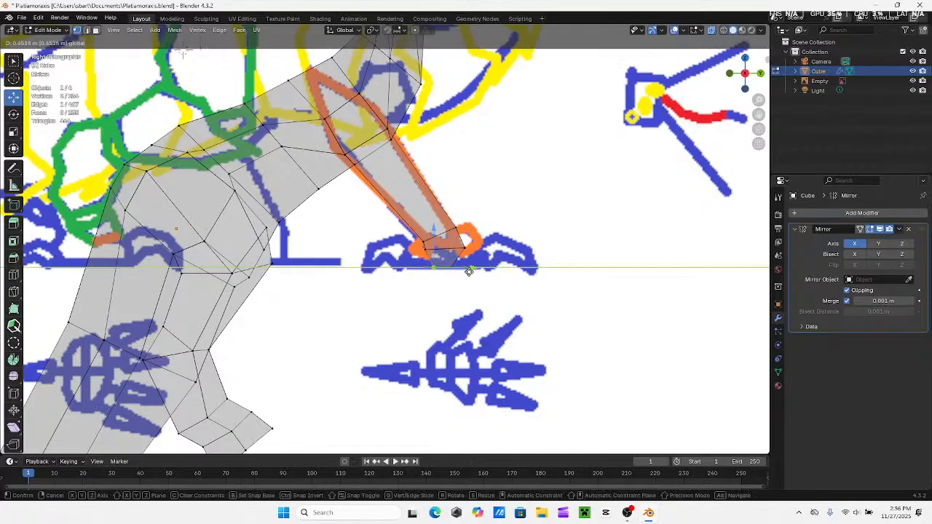
left_click(477, 272)
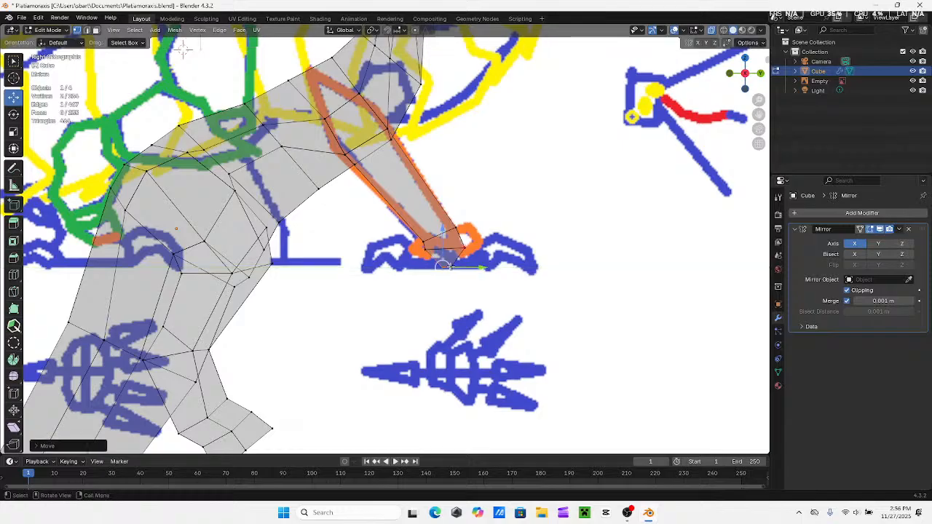
Extrude the foot block's rear face toward the heel, and raise the new face along Z to the reference foot
key("e")
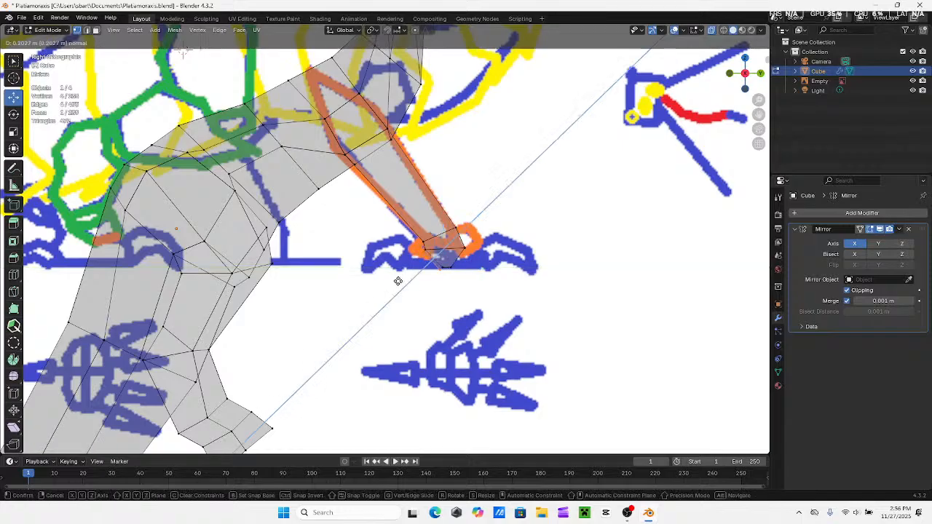
left_click(384, 306)
key("g")
key("z")
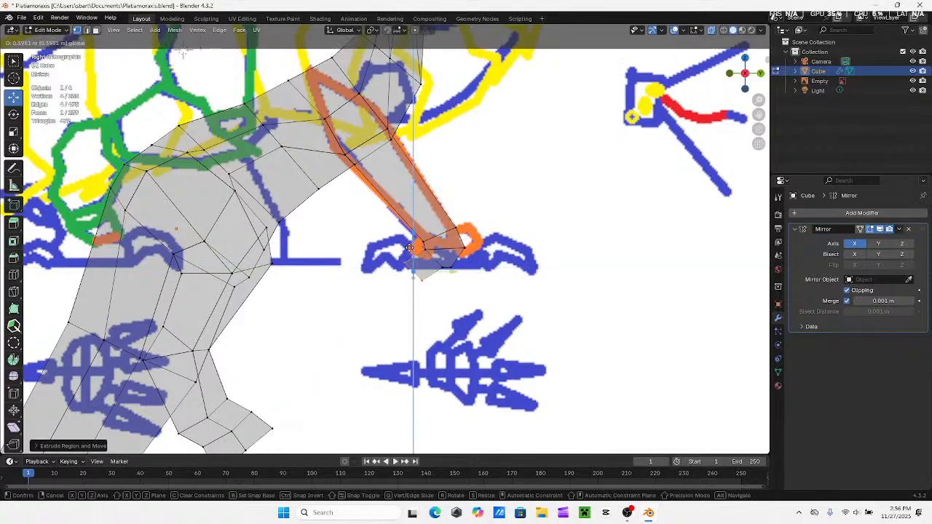
left_click(413, 255)
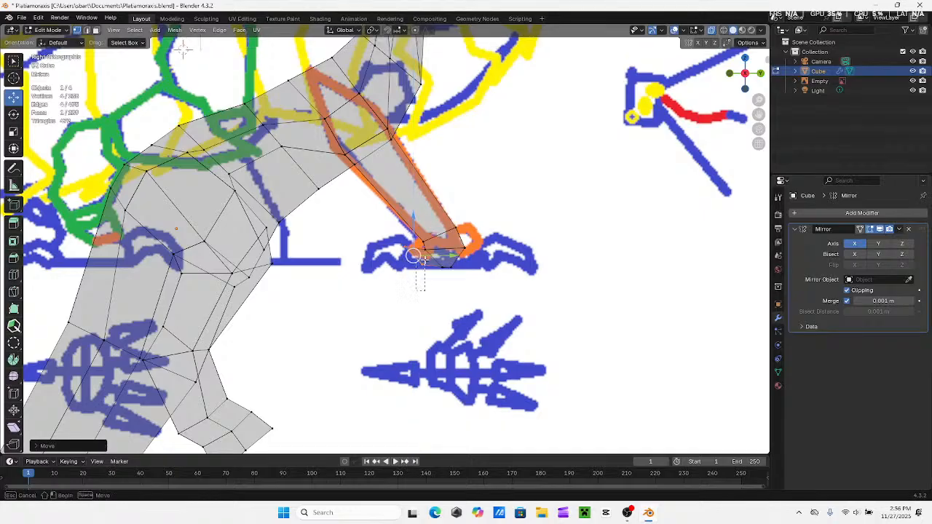
Move the heel's lower edge along Y and Z so it sits on the reference foot's baseline
key("g")
key("y")
left_click(434, 276)
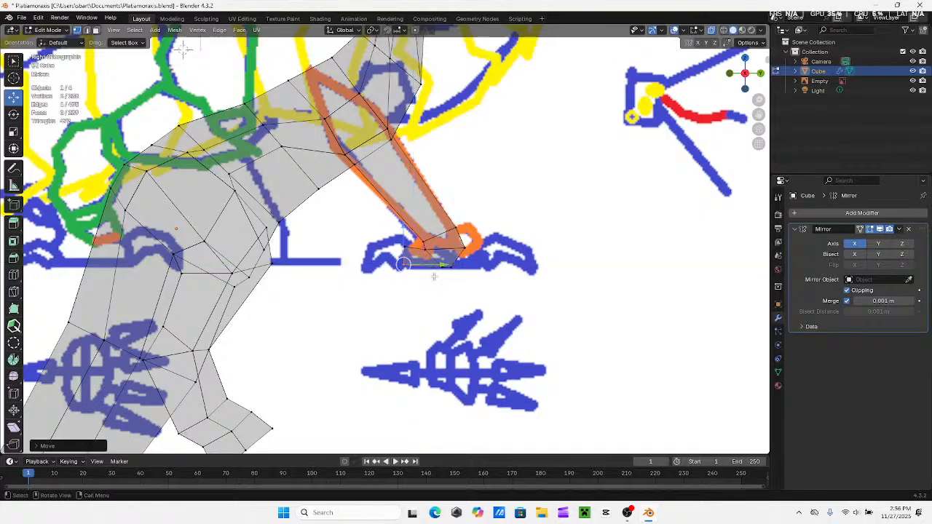
key("g")
key("y")
key("z")
left_click(407, 235)
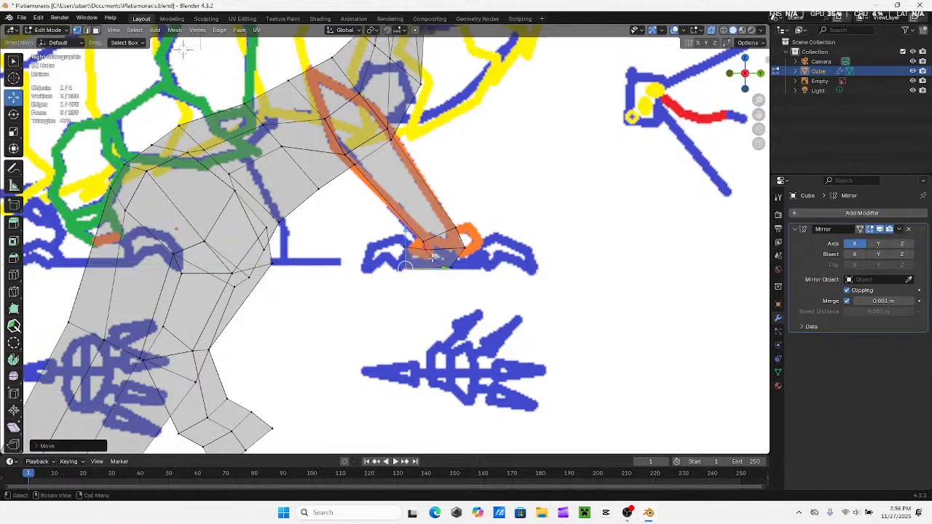
Shift the heel face of the foot slightly forward along Y
left_click_drag(447, 268, 458, 268)
key("g")
key("y")
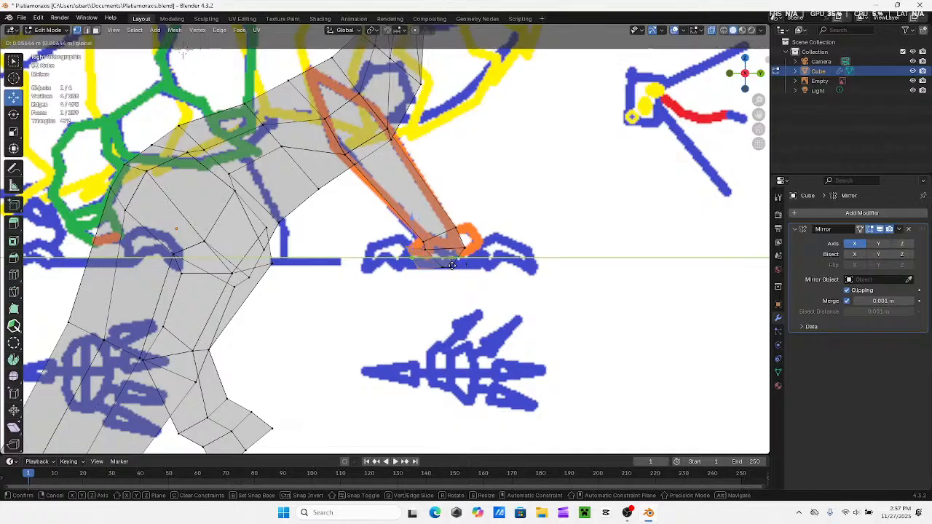
left_click(383, 231)
Adjust the heel's upper and lower edges to square the back of the foot against the reference, undoing one of the moves
left_click_drag(388, 233, 444, 246)
left_click_drag(422, 214, 422, 219)
scroll(437, 273, "up", 4)
middle_click_drag(463, 236, 437, 250, "shift")
mouse_move(451, 262)
left_mouse_down()
mouse_move(458, 281)
mouse_move(437, 244)
mouse_move(457, 273)
left_mouse_up()
key("ctrl+z")
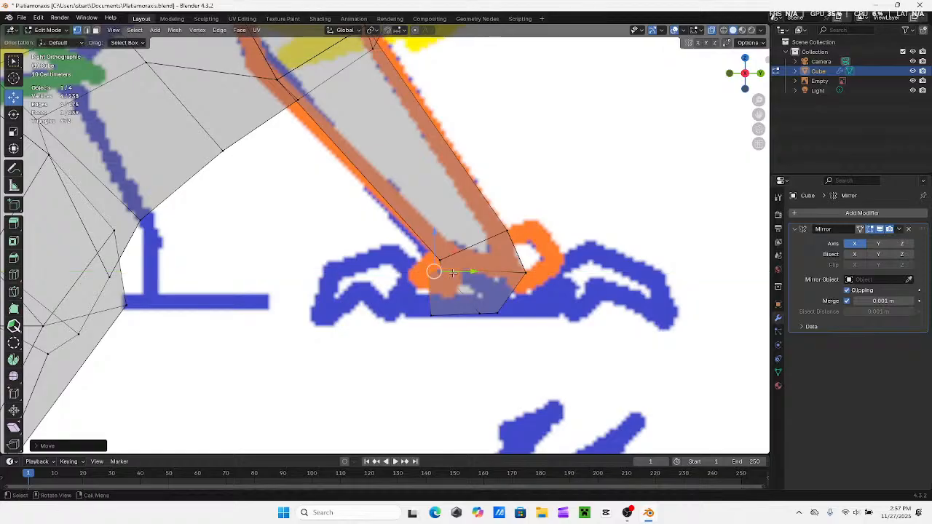
left_click_drag(401, 276, 462, 277)
middle_click_drag(434, 292, 464, 287, "shift")
left_click_drag(453, 299, 501, 311)
middle_click_drag(500, 310, 470, 309, "shift")
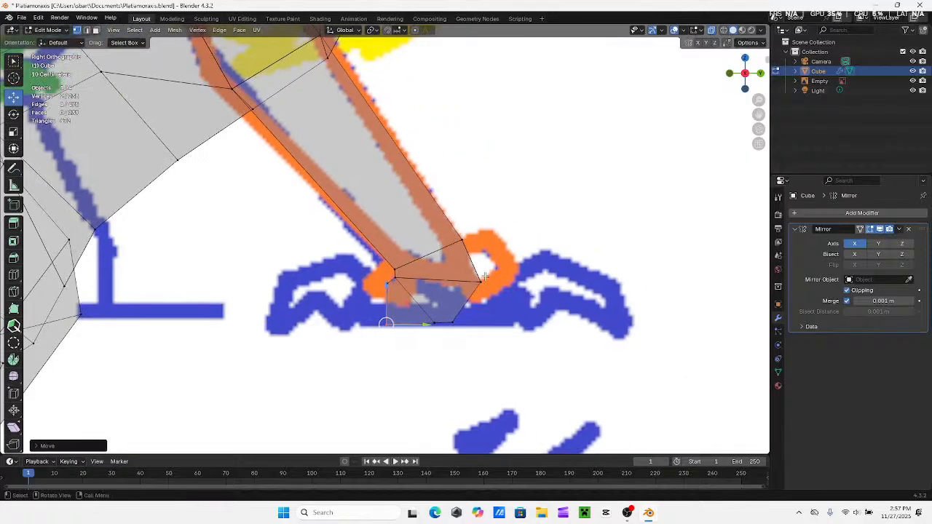
Extrude the front face of the foot block forward toward the front toes of the reference
left_click_drag(485, 277, 458, 329)
middle_click_drag(474, 300, 399, 309, "shift")
key("e")
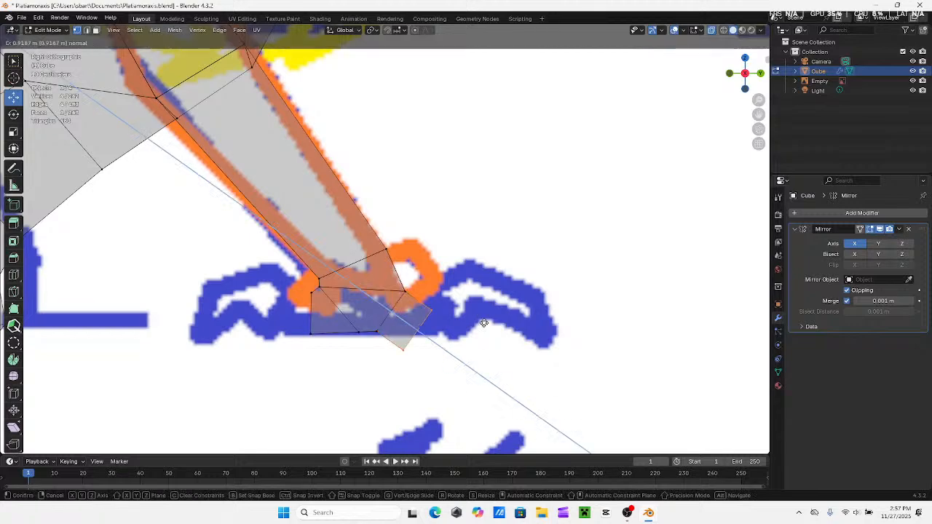
left_click(493, 329)
Square the front of the extruded foot block by moving its upper and lower edges to follow the reference foot's baseline
mouse_move(422, 305)
left_mouse_down()
mouse_move(421, 282)
mouse_move(447, 287)
mouse_move(432, 305)
mouse_move(430, 298)
left_mouse_up()
scroll(479, 327, "down", 5)
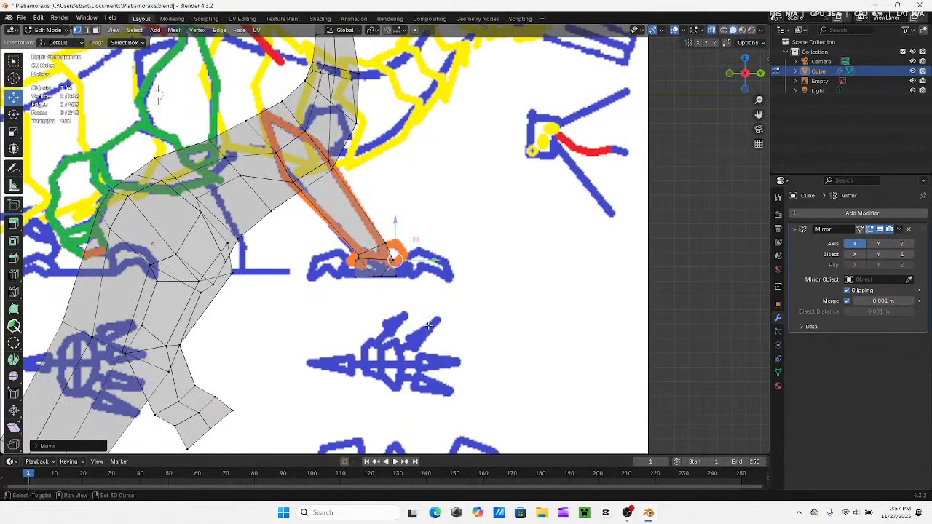
middle_click_drag(436, 326, 460, 318, "shift")
scroll(457, 277, "up", 2)
key("b")
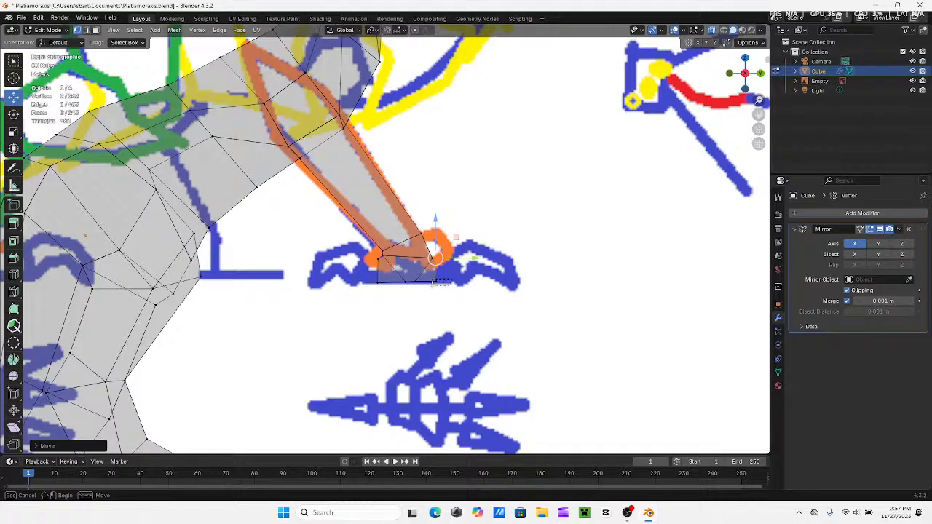
left_click_drag(430, 287, 452, 279)
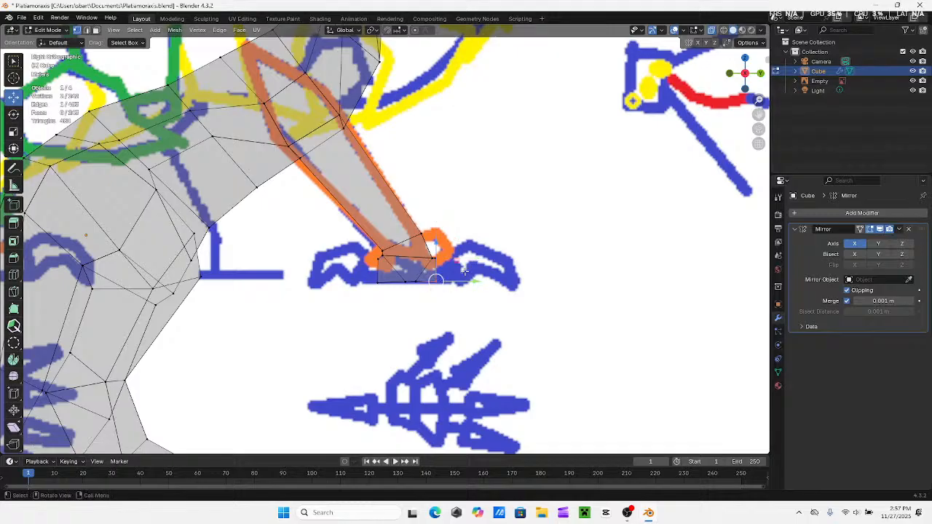
left_click(450, 266, "shift")
left_click_drag(468, 270, 473, 268)
left_click(404, 310)
Switch the creature mesh to Object Mode in the right side view and turn off X-ray display
middle_click_drag(366, 306, 444, 270, "shift")
scroll(406, 302, "down", 3)
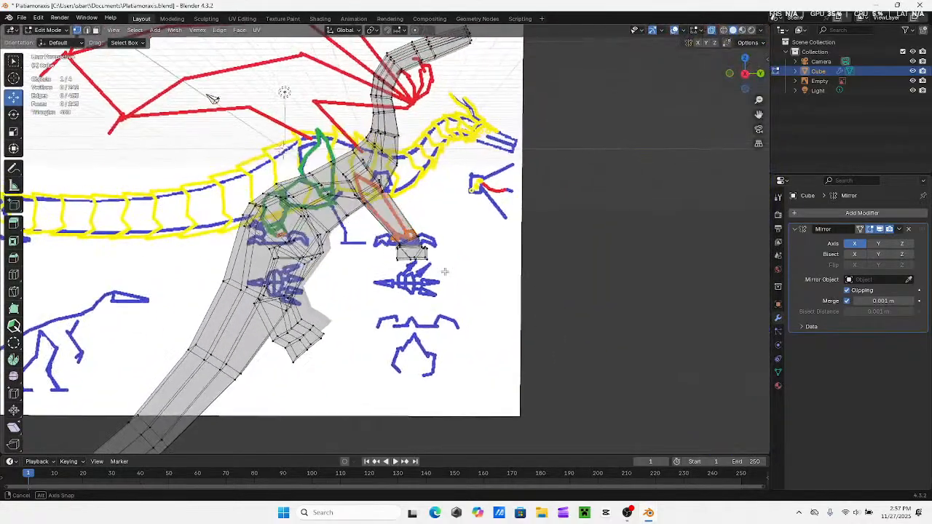
left_click(744, 74)
left_click(745, 75)
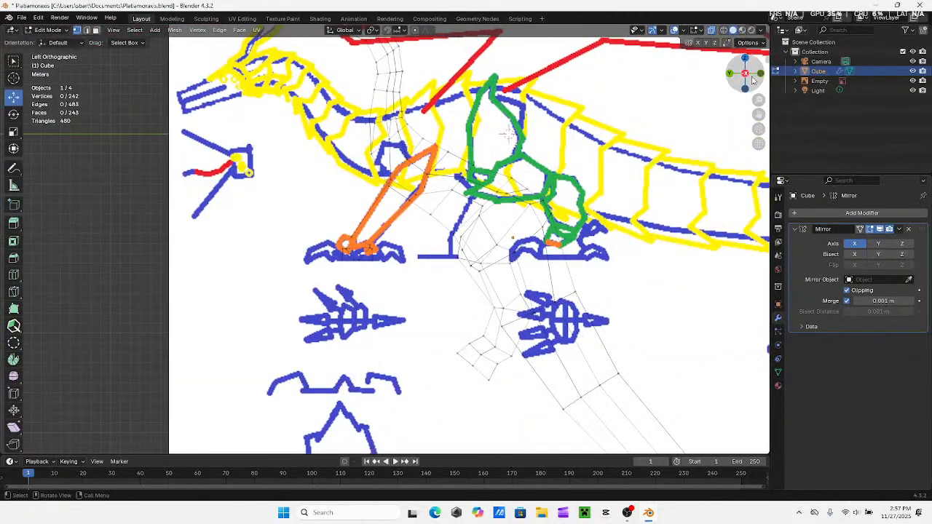
left_click(745, 74)
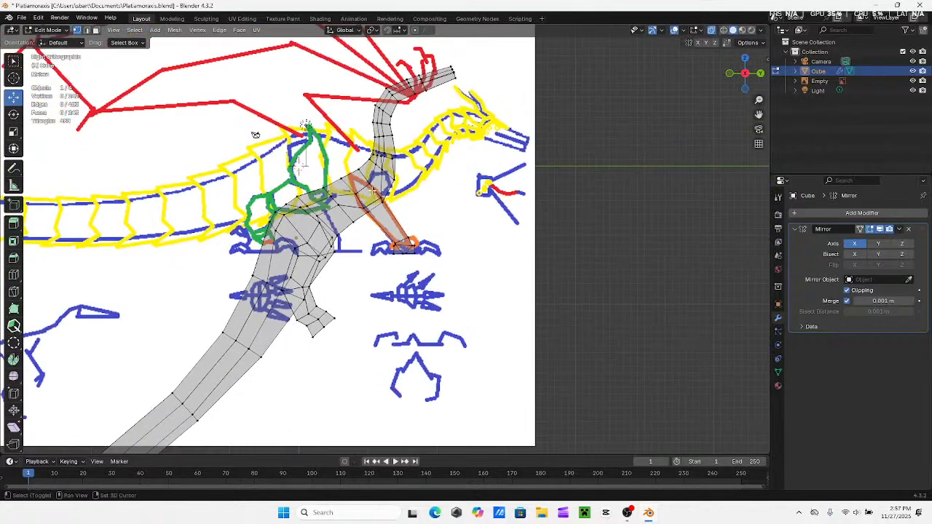
scroll(413, 222, "down", 3)
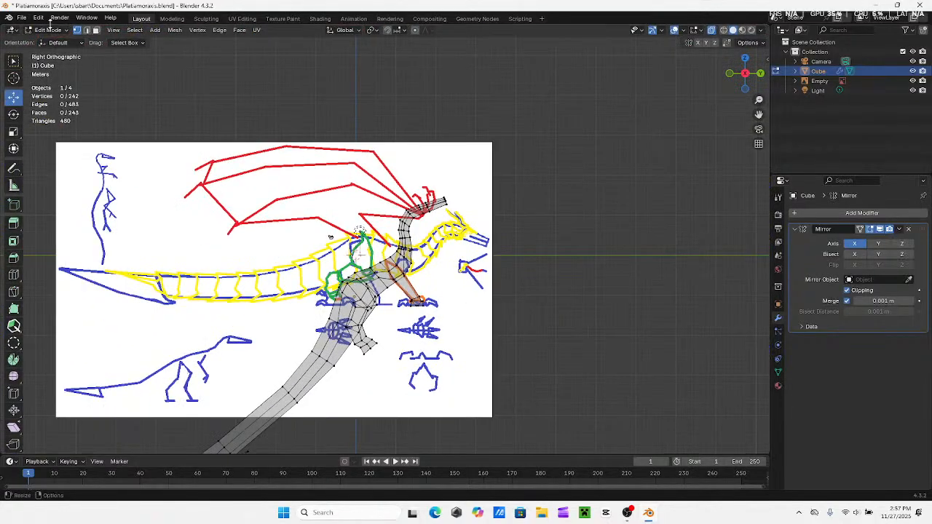
left_click(48, 30)
left_click(51, 40)
middle_click_drag(394, 271, 453, 247, "shift")
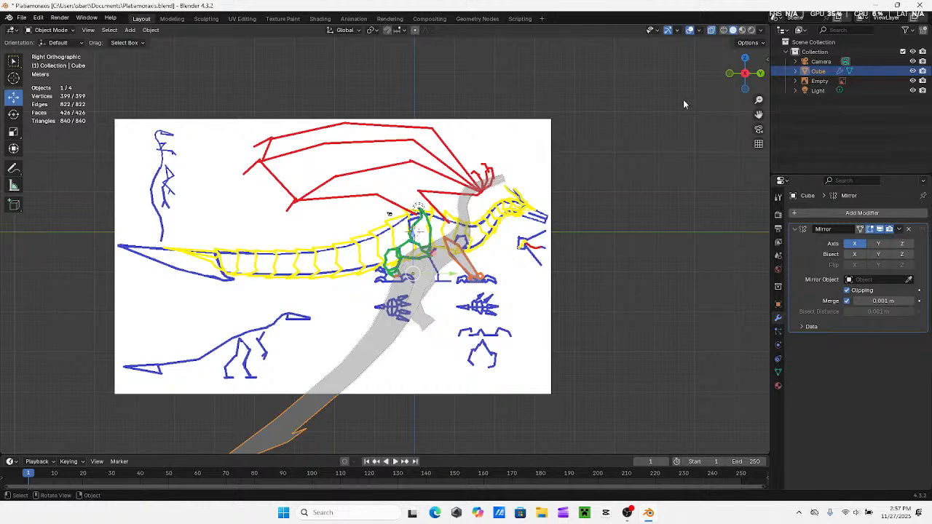
left_click(711, 32)
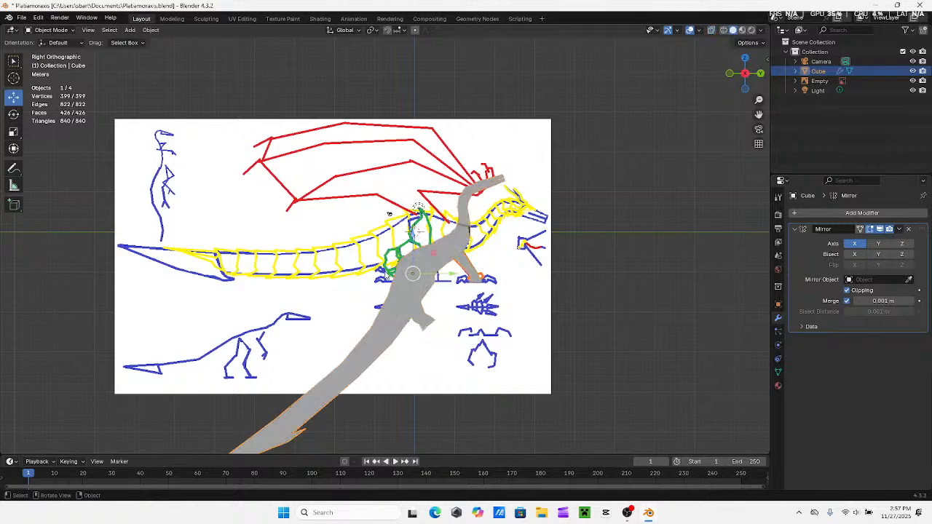
Rotate the whole creature to the horizontal pose of the reference and move it over the reference body outline
left_click(13, 114)
left_click_drag(424, 254, 406, 201)
left_click(13, 97)
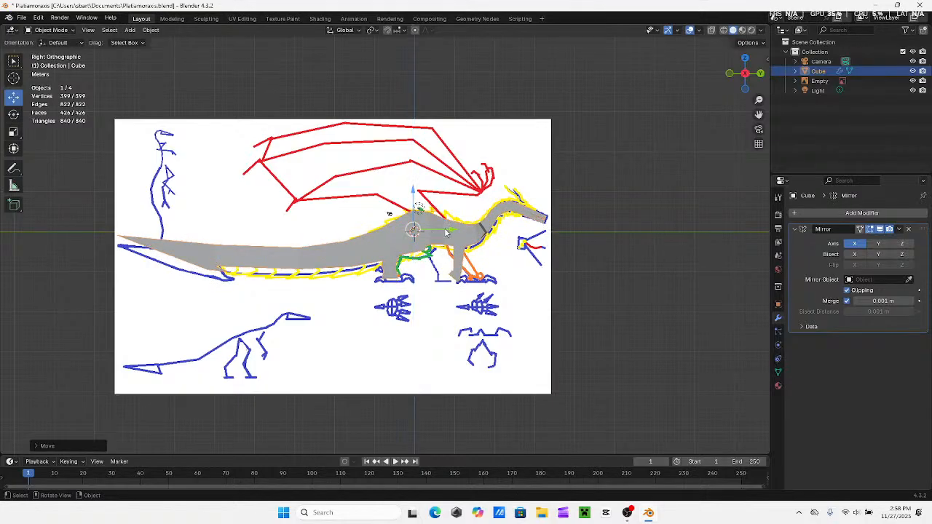
mouse_move(448, 230)
left_mouse_down()
mouse_move(416, 207)
mouse_move(454, 228)
left_mouse_up()
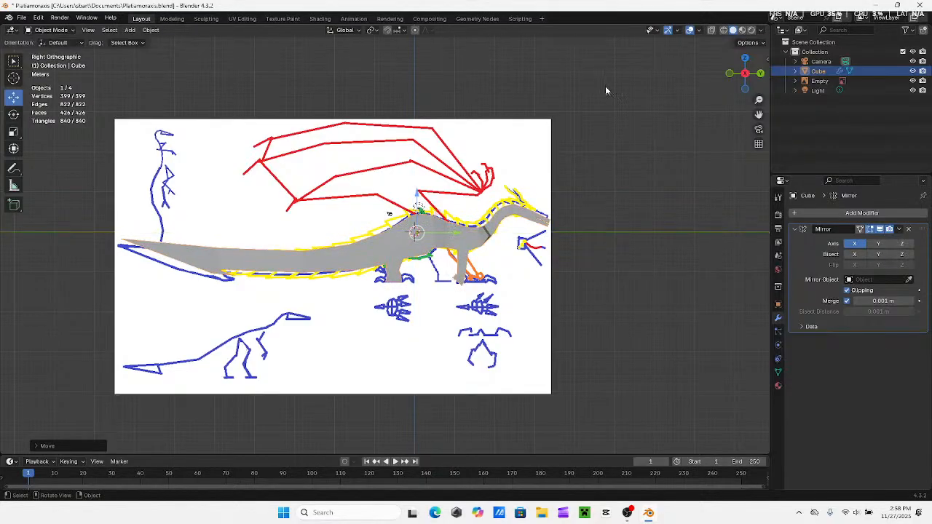
Check the overlap in X-ray display, and fine-rotate the solid creature so its tail and neck follow the reference outline
left_click(712, 31)
scroll(494, 238, "up", 3)
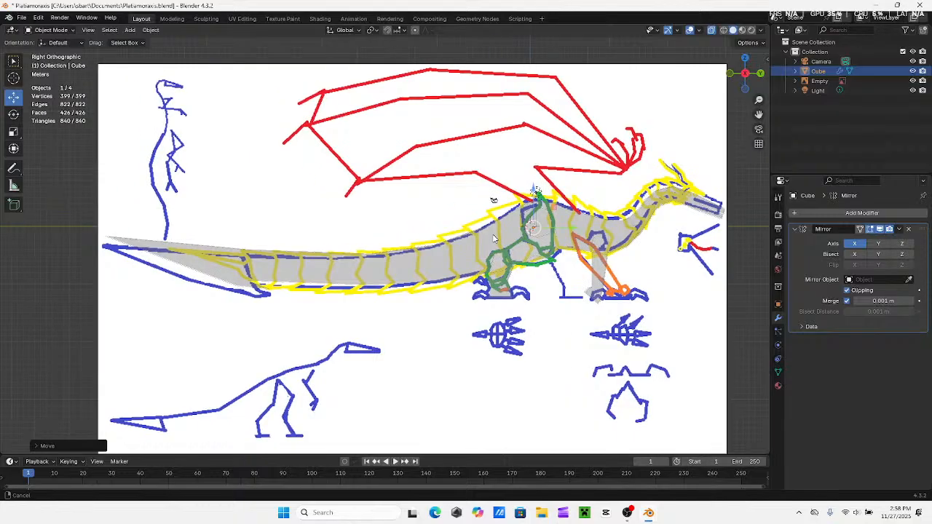
middle_click_drag(514, 224, 537, 223)
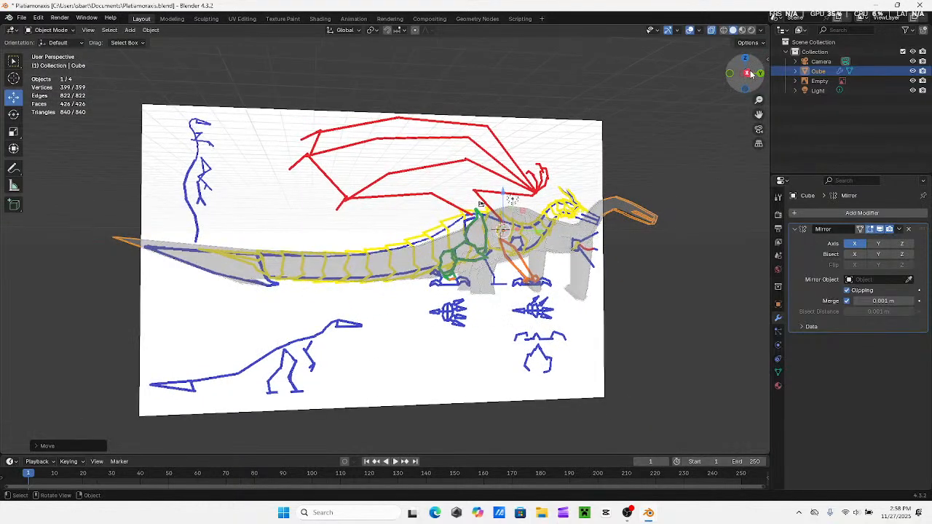
left_click(749, 74)
left_click(712, 31)
middle_click_drag(567, 261, 536, 255, "shift")
left_click(16, 116)
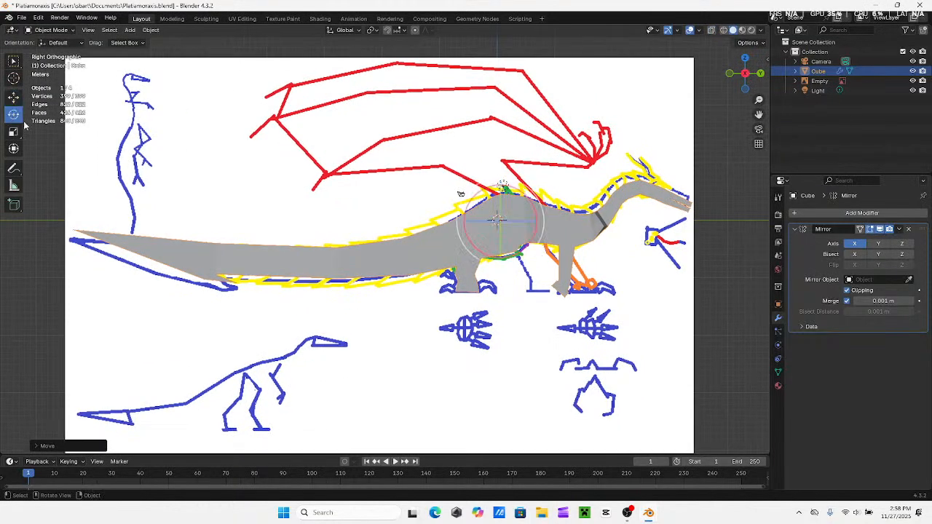
left_click_drag(472, 203, 460, 194)
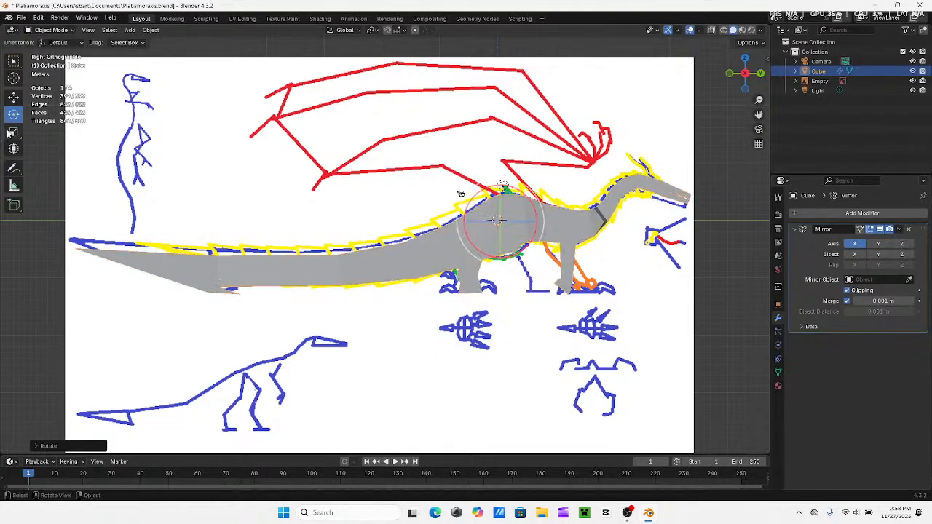
left_click(13, 103)
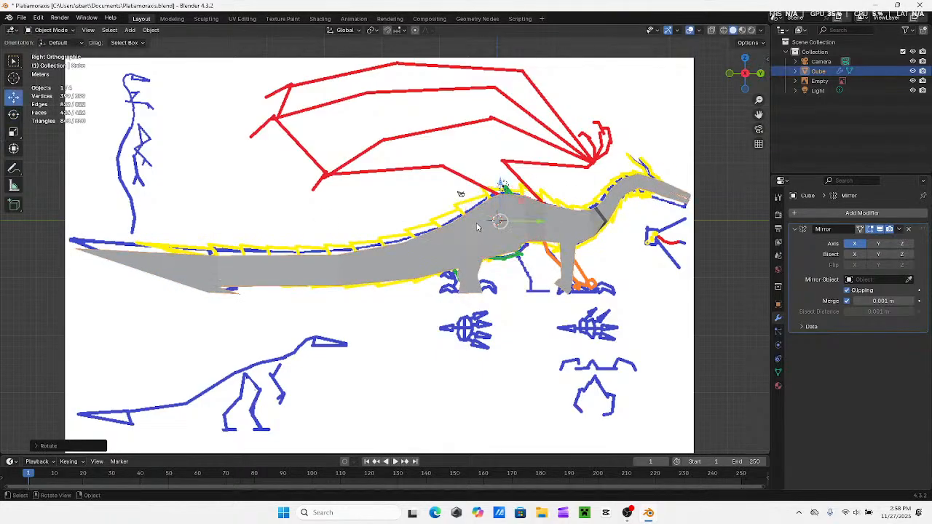
left_click(14, 114)
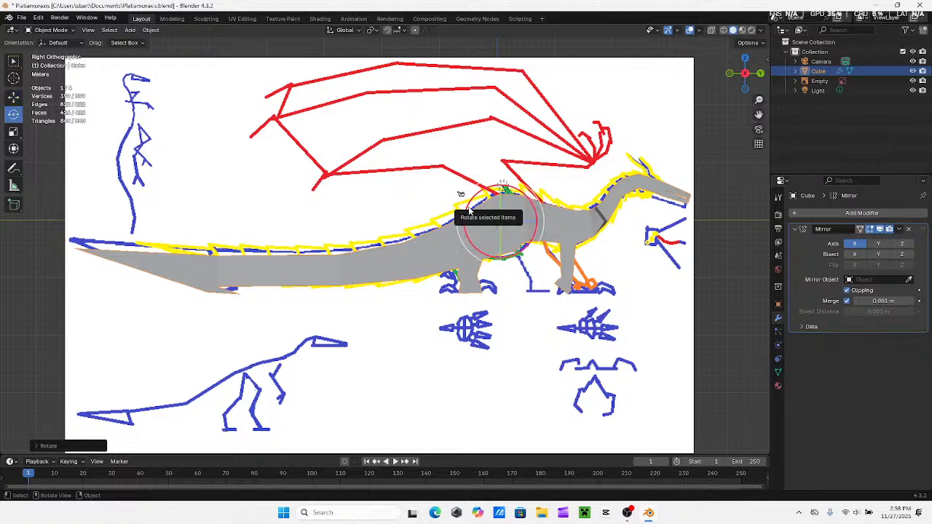
left_click_drag(468, 207, 461, 195)
middle_click_drag(318, 193, 252, 188, "shift")
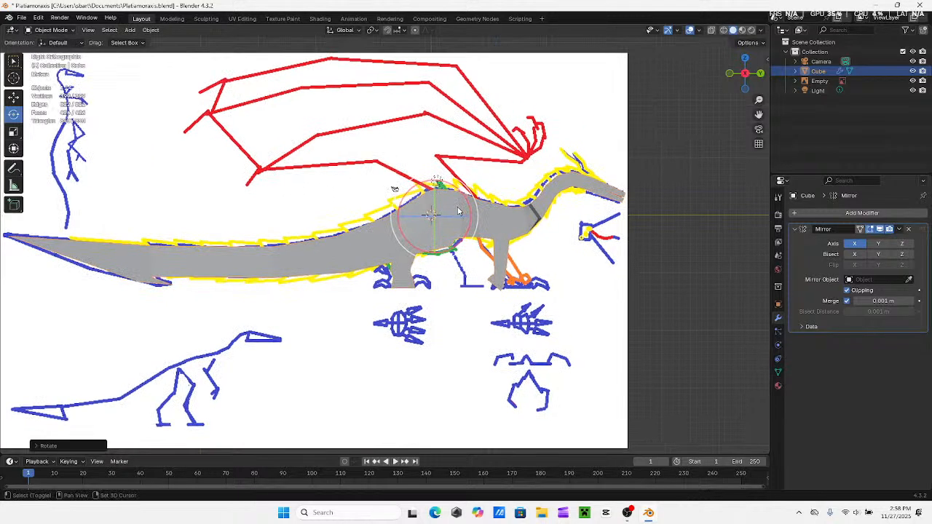
Nudge the creature slightly backward along Y to match the reference body, and turn X-ray display back on
left_click(14, 98)
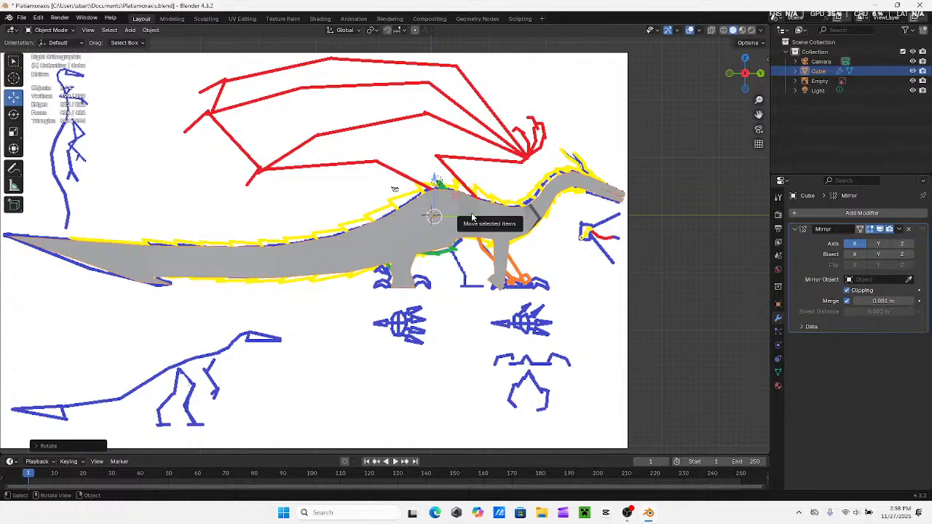
left_click_drag(471, 212, 466, 214)
middle_click_drag(466, 213, 562, 170)
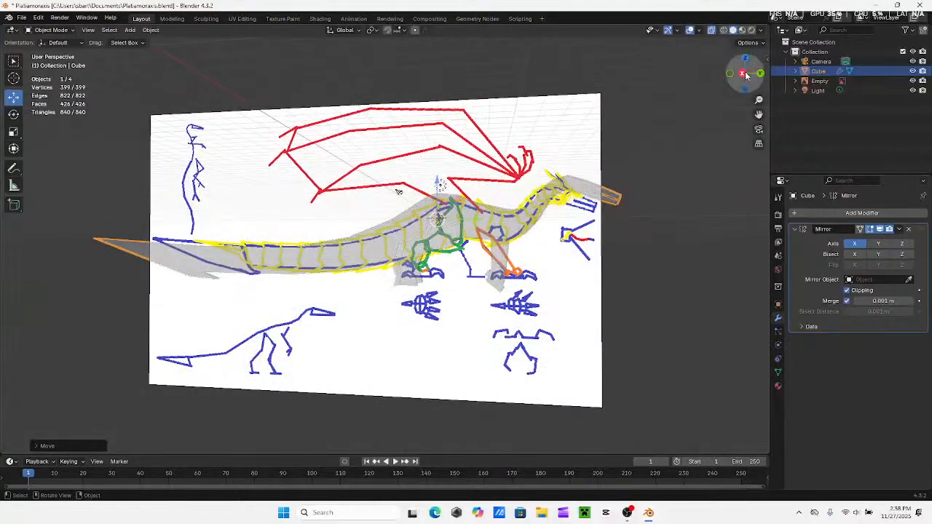
left_click(743, 75)
scroll(505, 381, "up", 5)
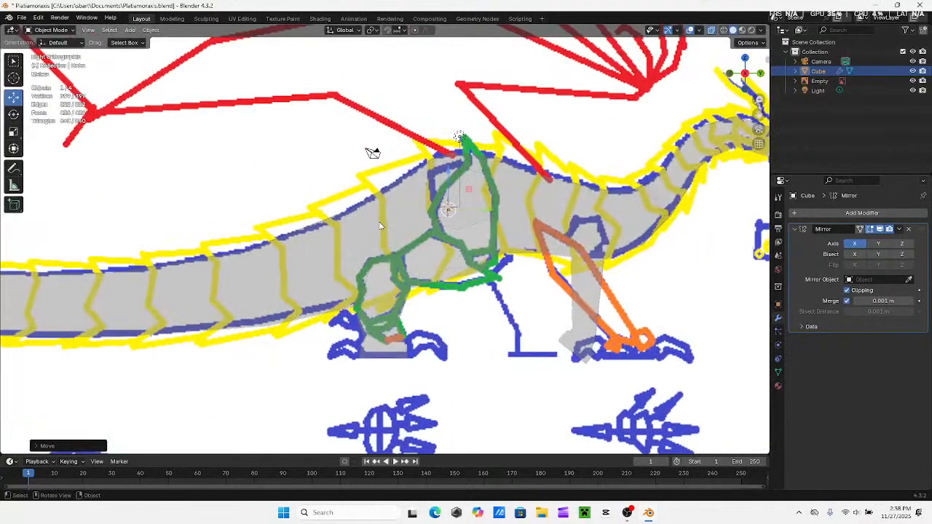
Select the creature mesh instead of the reference image and put it in Edit Mode
left_click(472, 374)
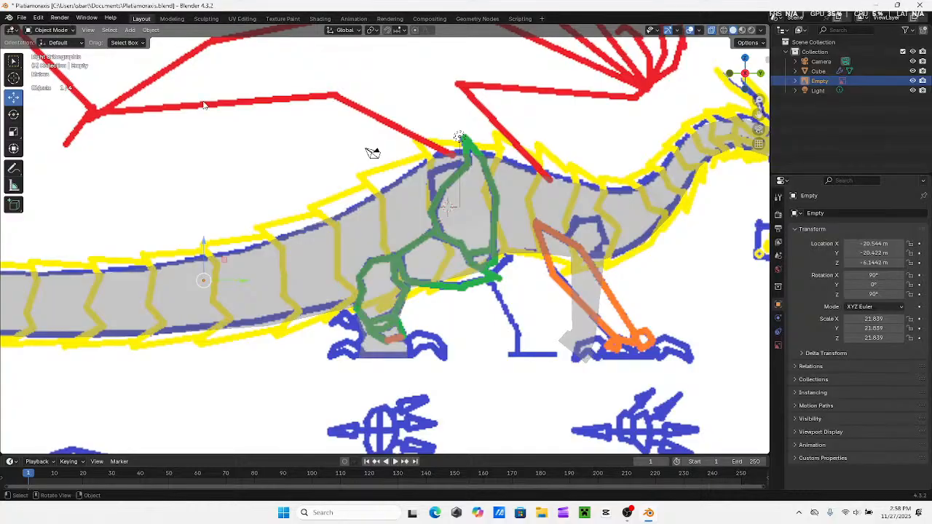
left_click(416, 232)
left_click(51, 30)
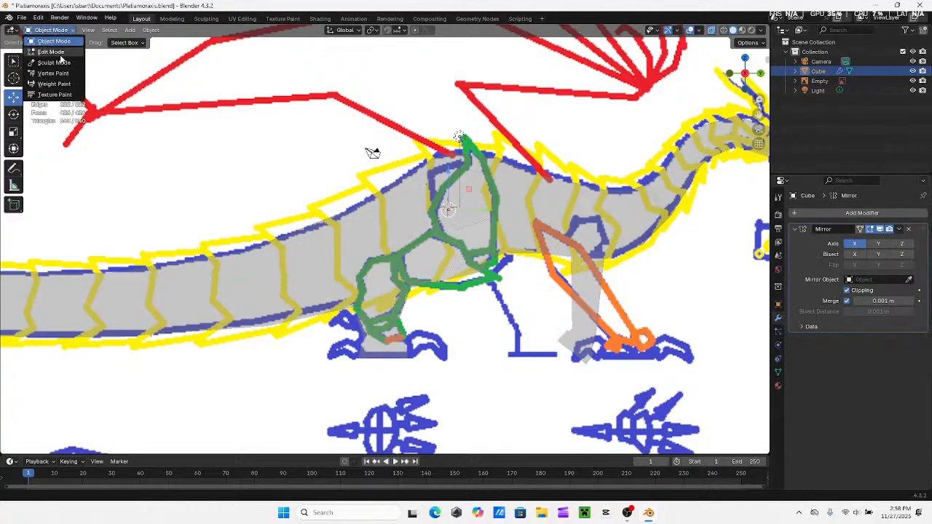
left_click(57, 52)
Rotate the front foot block so that its sole lies level with the reference ground line
middle_click_drag(373, 153, 145, 166, "shift")
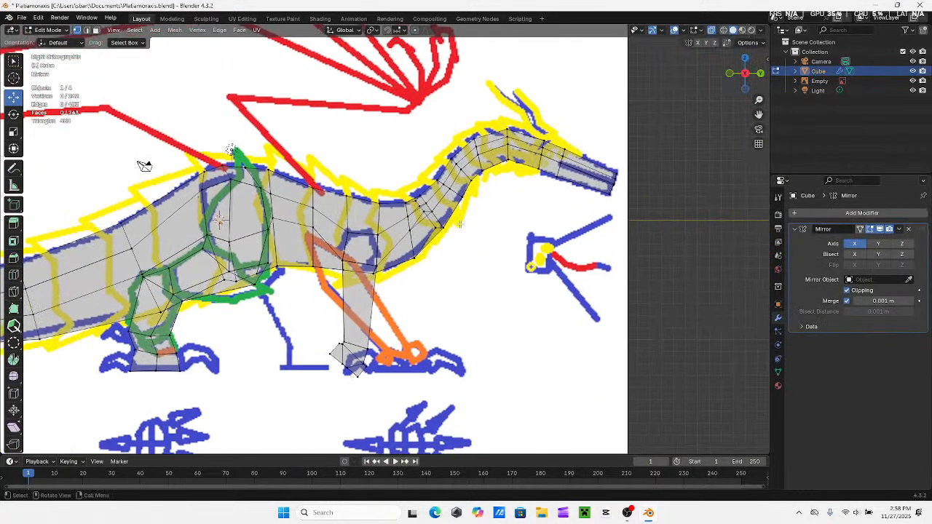
middle_click_drag(487, 235, 531, 215, "shift")
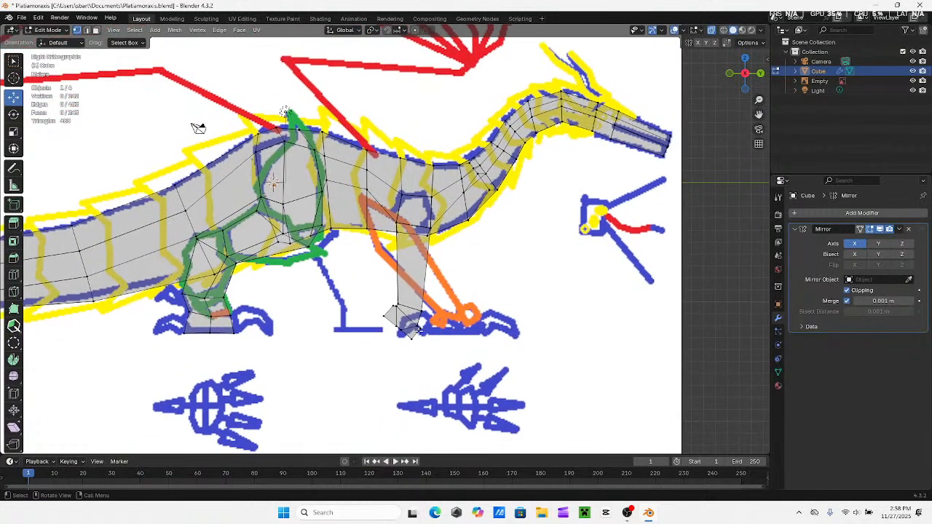
scroll(368, 296, "up", 2)
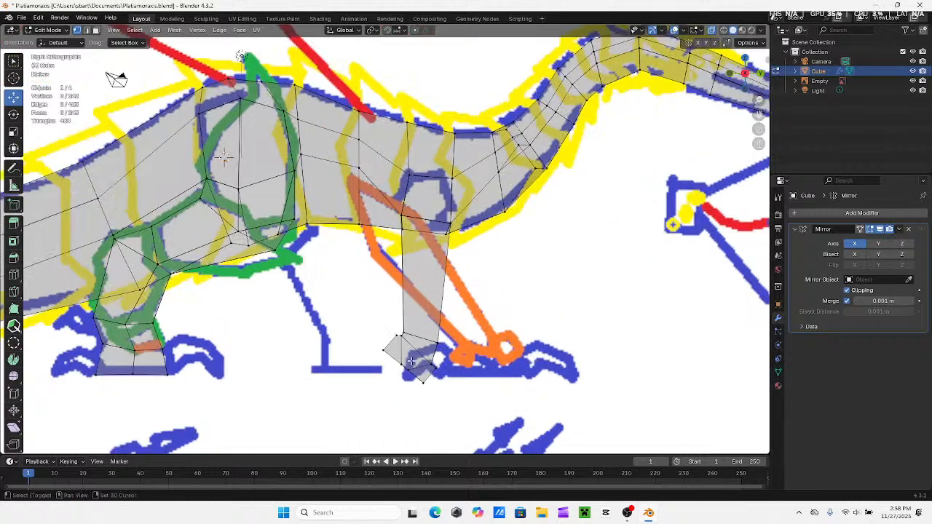
left_click_drag(306, 256, 344, 311)
left_click_drag(396, 330, 351, 285, "shift")
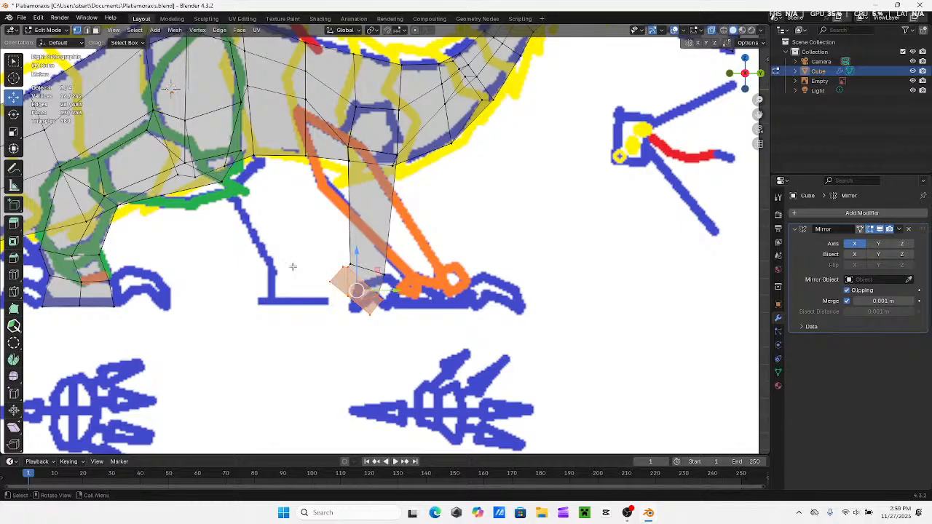
key("r")
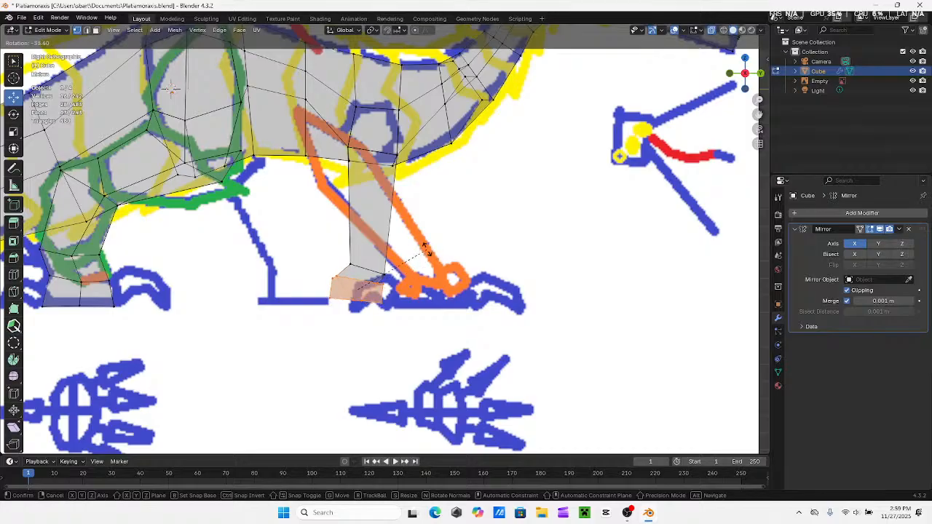
left_click(408, 247)
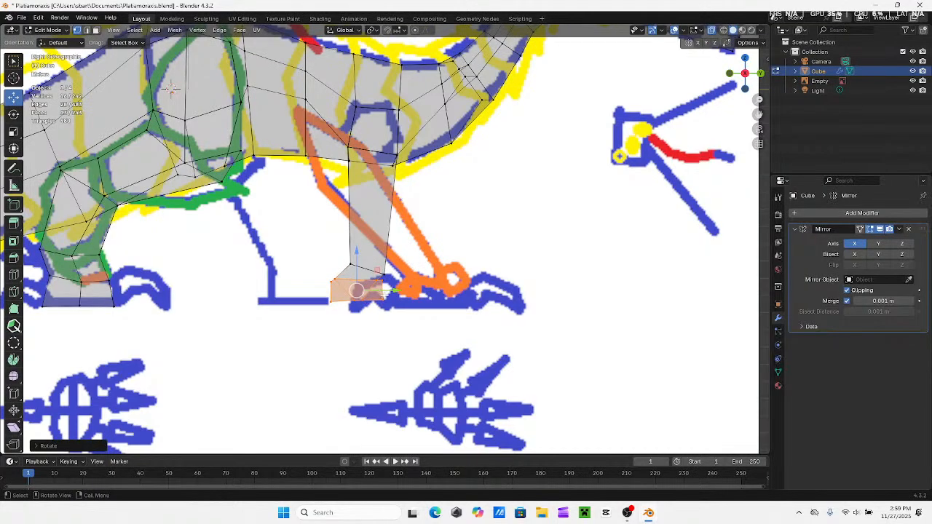
Position the front foot block under the leg by moving it forward along Y and up along Z, adjusting the ankle's front edge to fit
left_click_drag(384, 291, 397, 296)
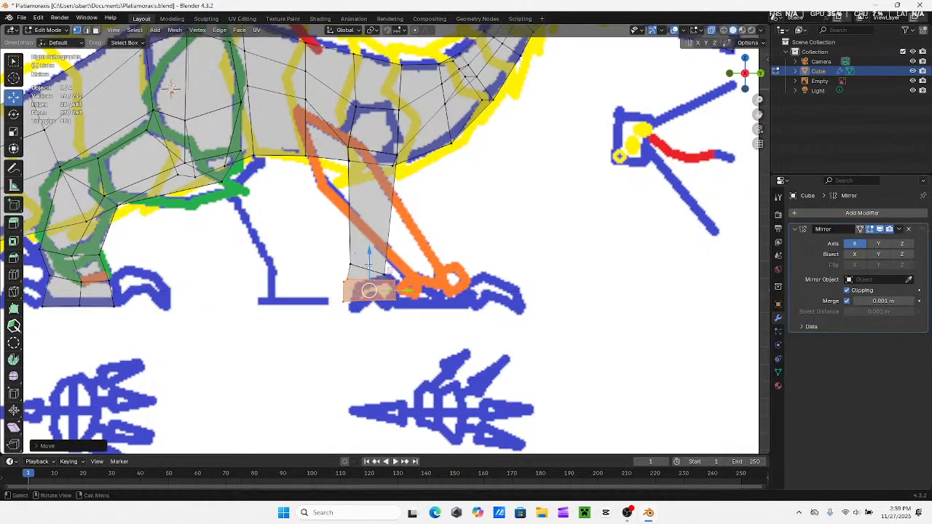
left_click_drag(369, 255, 383, 238)
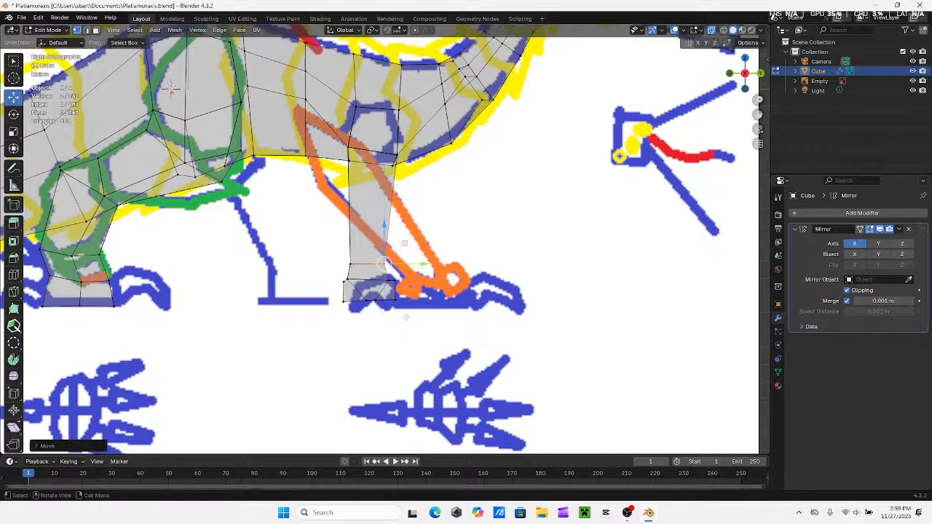
left_click_drag(406, 317, 312, 273)
left_click_drag(368, 253, 369, 243)
left_click(349, 343)
Inspect the mirrored legs and feet from several angles in solid display, and return to the right side view with X-ray on
middle_click_drag(387, 305, 714, 35)
left_click(712, 31)
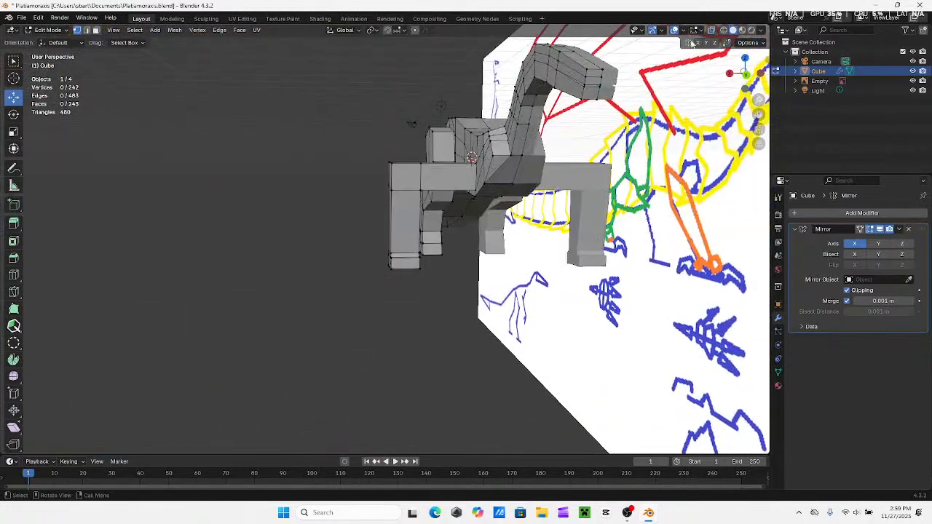
mouse_move(270, 229)
middle_mouse_down()
mouse_move(345, 243)
mouse_move(488, 211)
mouse_move(443, 225)
mouse_move(316, 233)
mouse_move(284, 216)
middle_mouse_up()
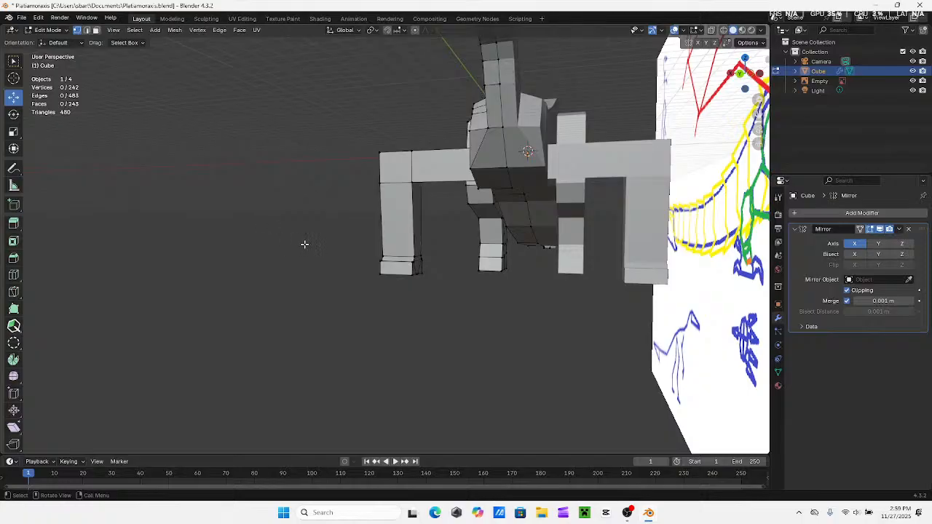
middle_click_drag(304, 244, 506, 252)
left_click(749, 76)
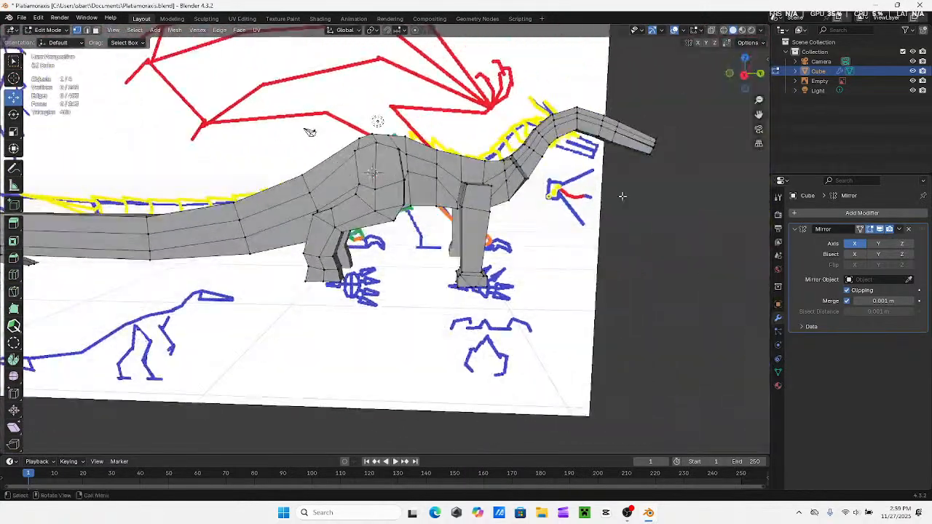
left_click(744, 74)
left_click(711, 30)
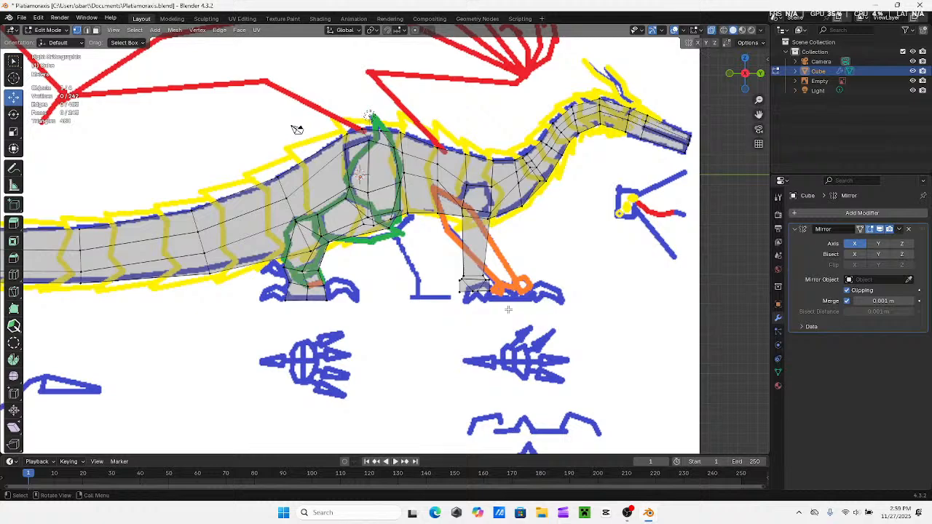
Nudge the front foot block slightly forward along Y so that it sits centred under the leg
left_click_drag(508, 309, 429, 262)
left_click_drag(511, 287, 515, 288)
left_click(727, 295)
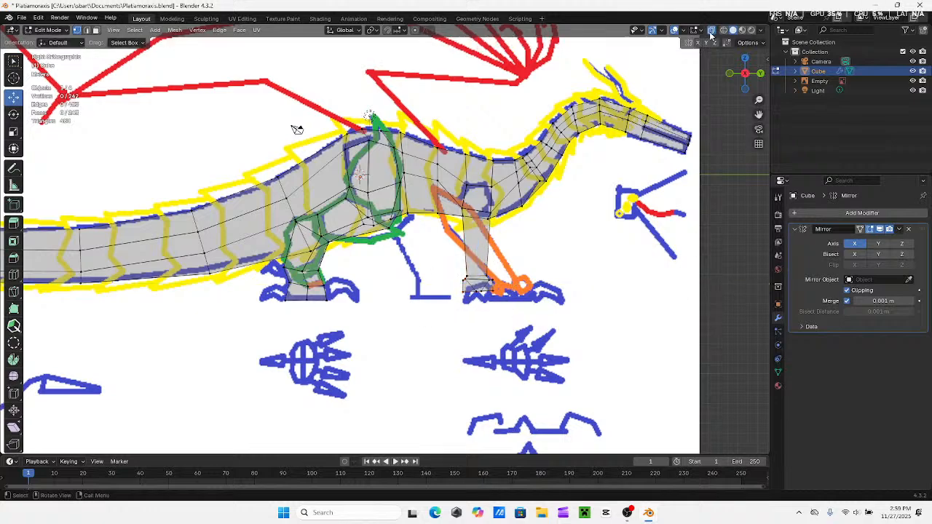
Inspect the mirrored front legs in solid display from perspective, right side and back views
left_click(712, 31)
mouse_move(551, 236)
middle_mouse_down()
mouse_move(426, 236)
mouse_move(548, 233)
middle_mouse_up()
mouse_move(511, 232)
middle_mouse_down()
mouse_move(562, 233)
mouse_move(505, 237)
middle_mouse_up()
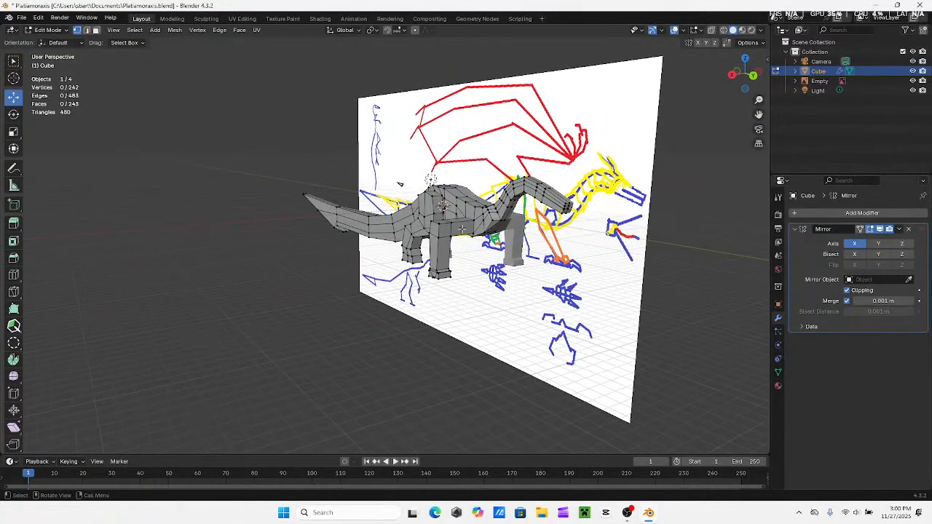
mouse_move(498, 228)
middle_mouse_down()
mouse_move(525, 229)
mouse_move(488, 211)
mouse_move(510, 215)
mouse_move(463, 210)
mouse_move(490, 214)
mouse_move(474, 217)
mouse_move(377, 188)
middle_mouse_up()
left_click(741, 74)
scroll(532, 269, "up", 3)
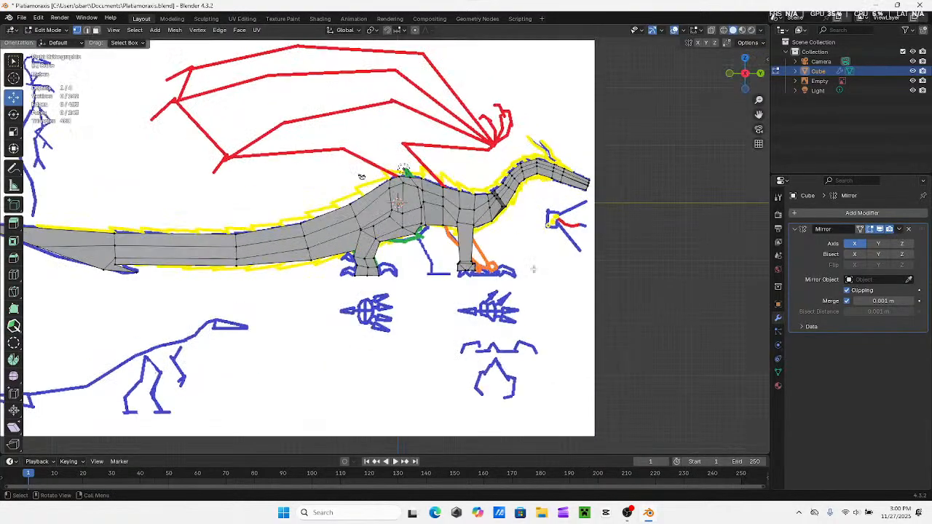
middle_click_drag(532, 268, 429, 232)
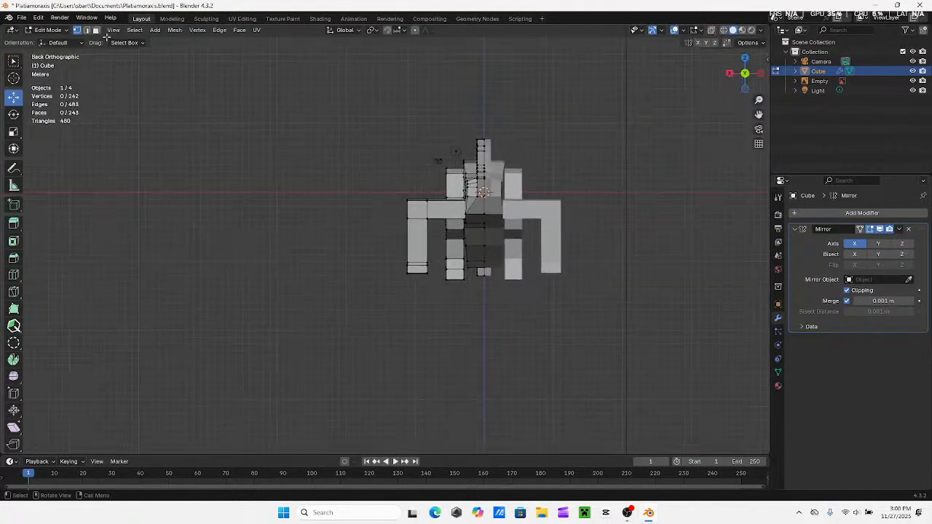
Move the front leg inward along X toward the body with X-ray on, and narrow it by pulling its outer vertices inward
left_click(711, 30)
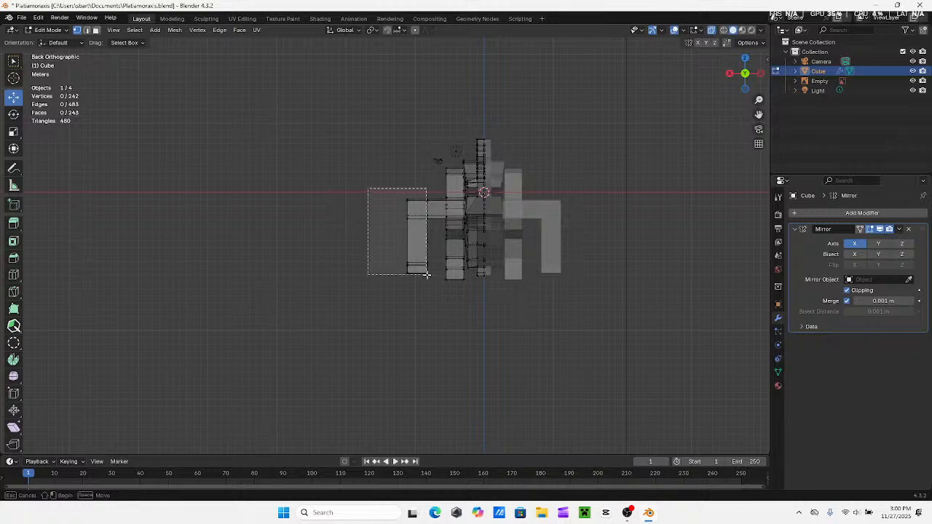
left_click_drag(434, 287, 434, 287)
left_click_drag(374, 252, 427, 244)
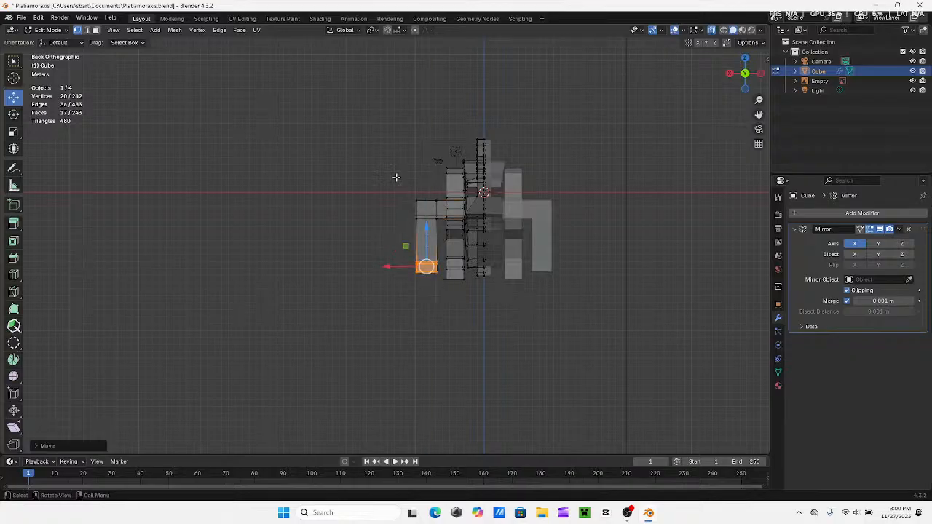
left_click_drag(419, 287, 419, 288)
left_click_drag(379, 249, 388, 251)
left_click(409, 296)
Examine the leg spacing and overall body proportions from the side, front, top and perspective
middle_click_drag(410, 296, 499, 309)
middle_click_drag(378, 157, 447, 238)
middle_click_drag(495, 205, 512, 205)
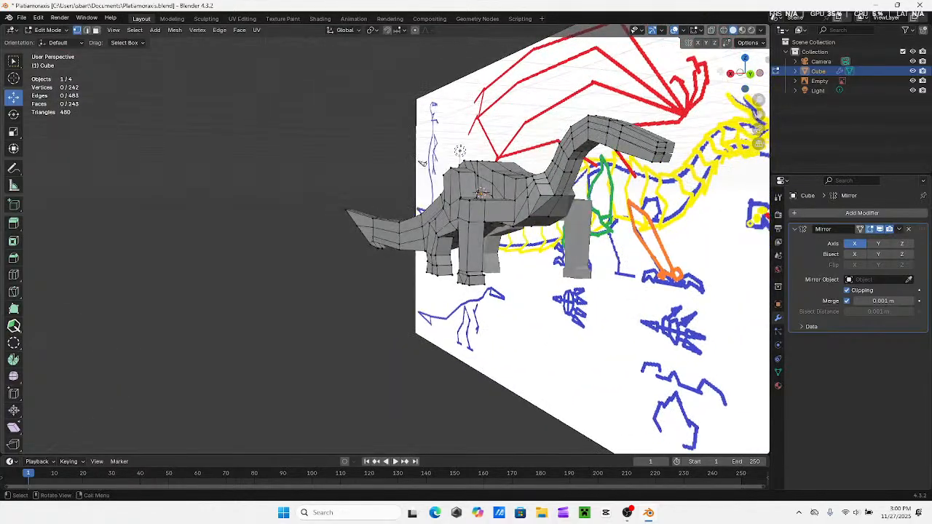
left_click(730, 74)
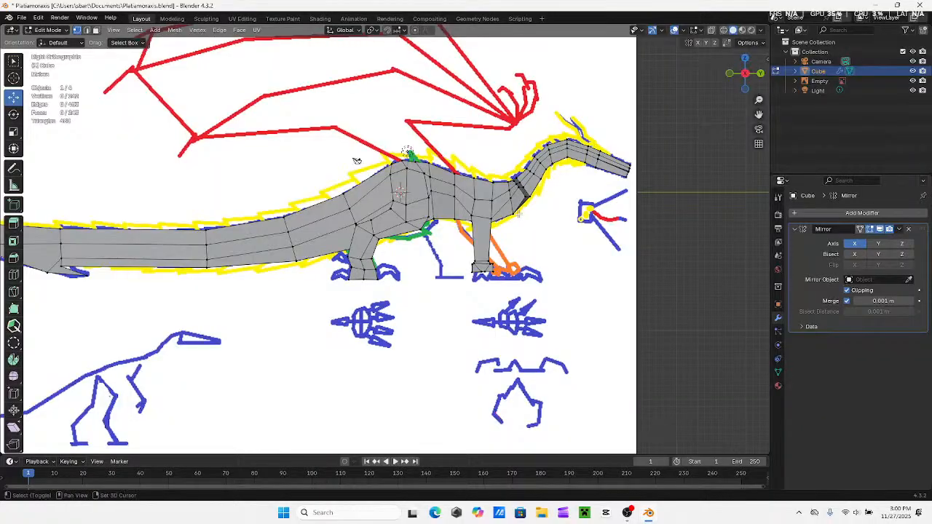
mouse_move(499, 209)
middle_mouse_down("shift")
mouse_move(456, 226)
mouse_move(507, 226)
middle_mouse_up("shift")
mouse_move(365, 177)
middle_mouse_down()
mouse_move(291, 184)
mouse_move(367, 178)
middle_mouse_up()
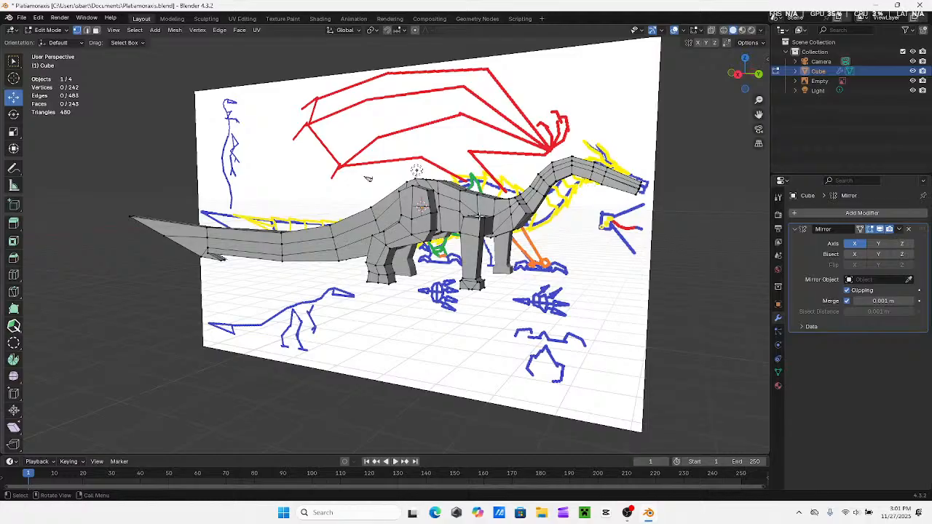
mouse_move(368, 178)
middle_mouse_down()
mouse_move(402, 220)
mouse_move(362, 220)
mouse_move(437, 222)
mouse_move(422, 229)
mouse_move(468, 259)
mouse_move(466, 245)
mouse_move(437, 225)
mouse_move(343, 202)
mouse_move(481, 241)
mouse_move(466, 266)
middle_mouse_up()
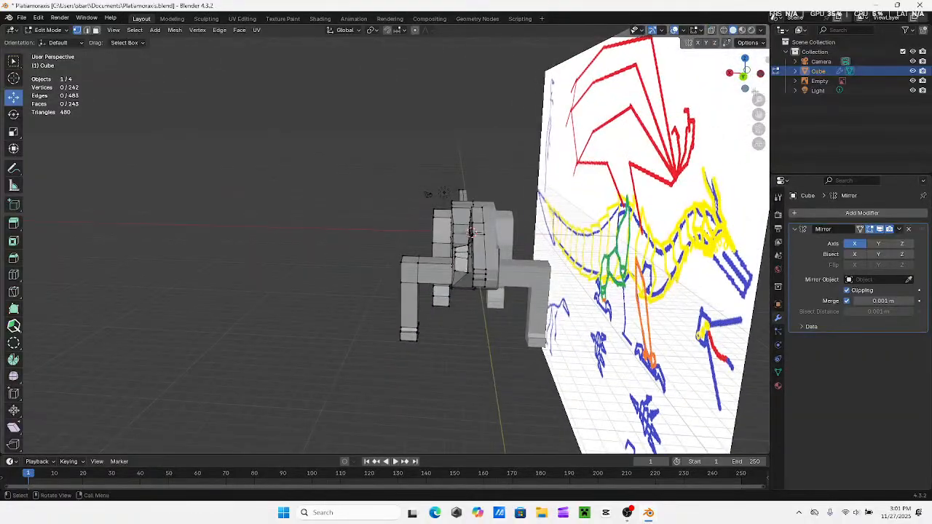
left_click(745, 58)
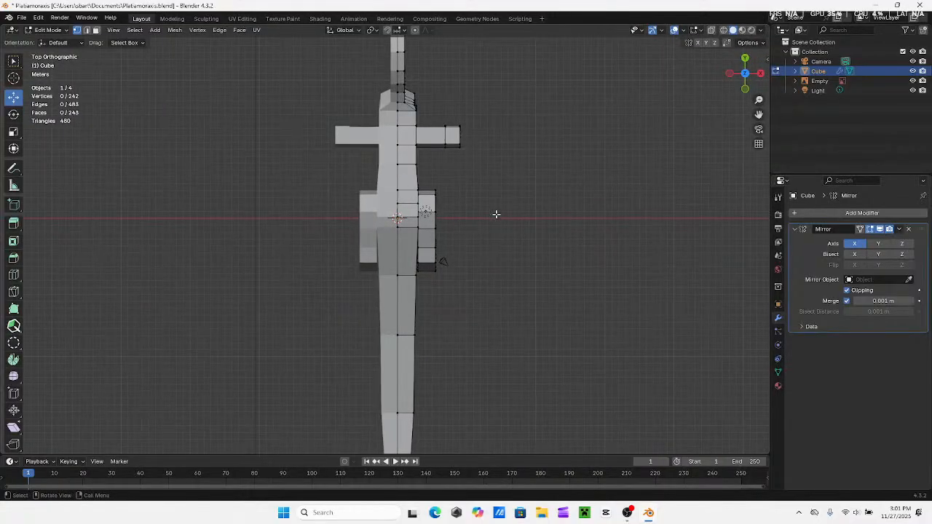
mouse_move(495, 214)
middle_mouse_down()
mouse_move(520, 254)
mouse_move(504, 221)
mouse_move(364, 209)
mouse_move(343, 218)
mouse_move(329, 243)
mouse_move(359, 199)
mouse_move(320, 217)
mouse_move(353, 196)
middle_mouse_up()
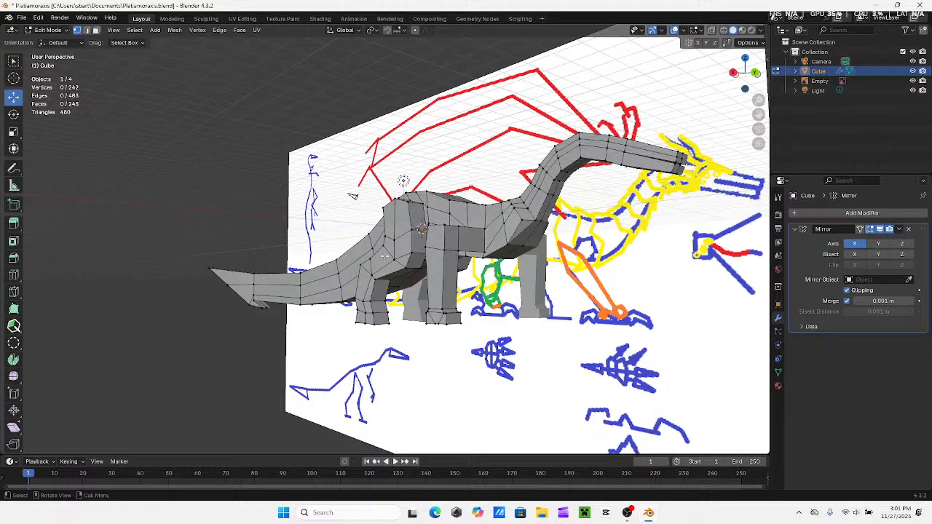
middle_click_drag(394, 254, 641, 139)
left_click(731, 74)
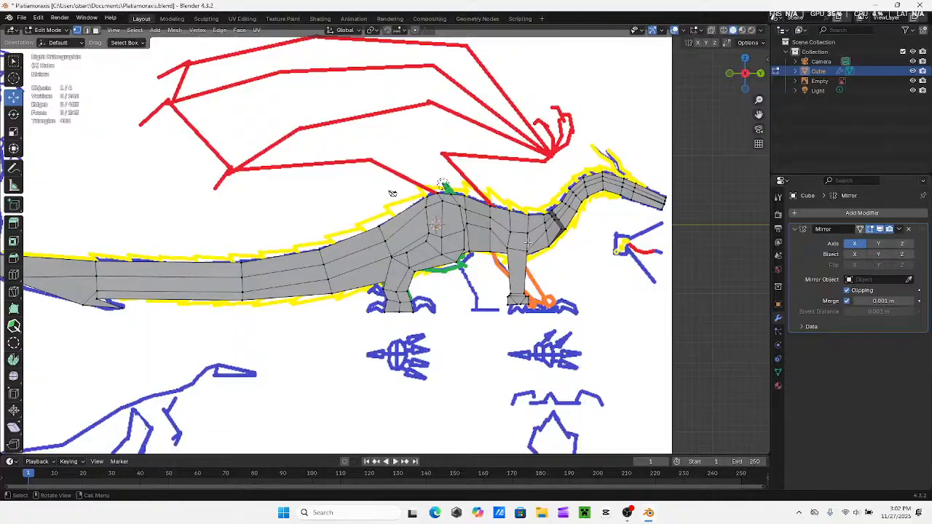
mouse_move(392, 193)
middle_mouse_down()
mouse_move(371, 198)
mouse_move(391, 198)
middle_mouse_up()
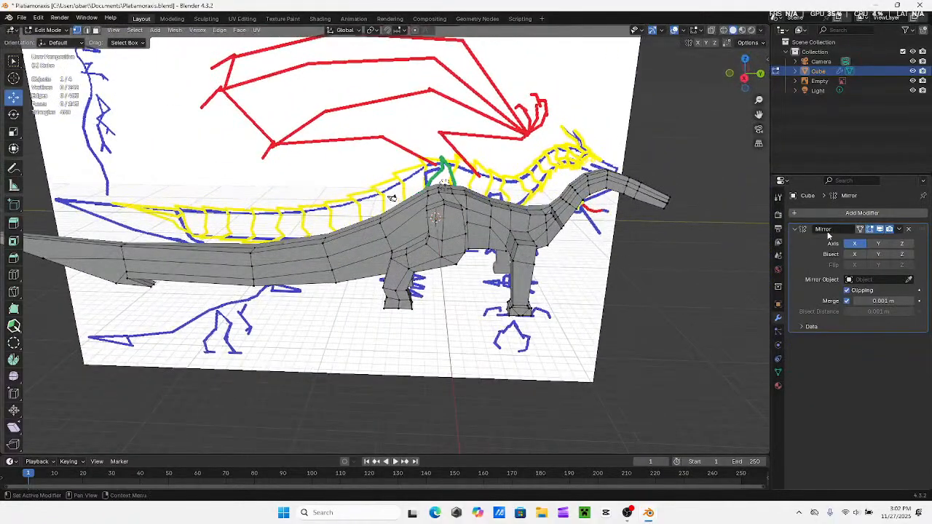
Try a Subdivision Surface modifier on the creature and switch to Object Mode
left_click(862, 213)
key("space")
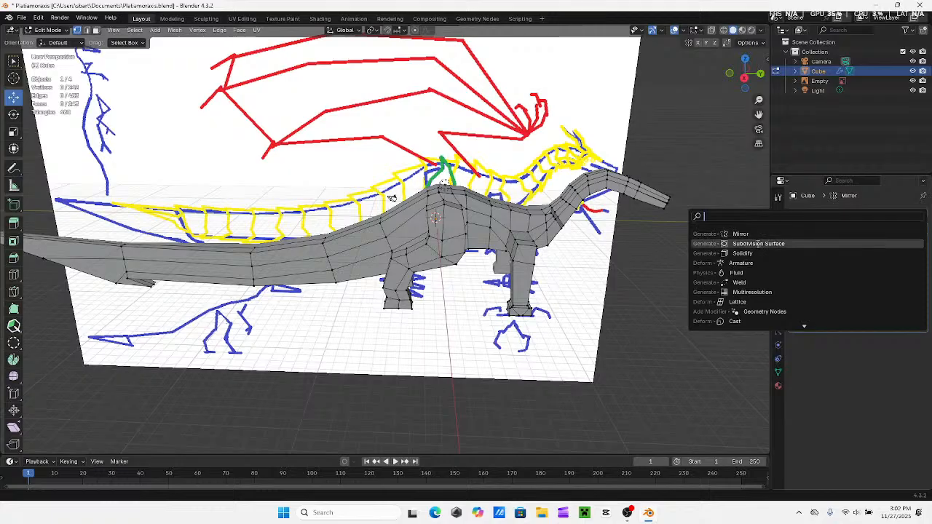
key("Return")
mouse_move(392, 198)
middle_mouse_down()
mouse_move(521, 221)
mouse_move(368, 319)
mouse_move(284, 266)
mouse_move(353, 272)
mouse_move(306, 278)
mouse_move(393, 269)
mouse_move(355, 270)
mouse_move(383, 255)
middle_mouse_up()
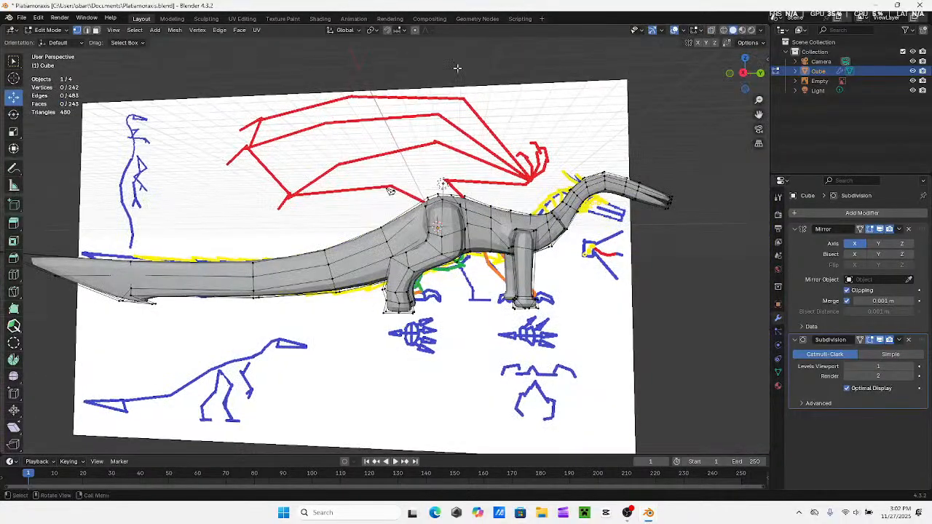
left_click(47, 30)
left_click(47, 41)
Examine the smoothed creature against the side reference and in back view, looking closely at the neck and shoulders
mouse_move(219, 248)
middle_mouse_down()
mouse_move(258, 218)
mouse_move(264, 287)
mouse_move(314, 281)
mouse_move(352, 292)
mouse_move(299, 292)
mouse_move(364, 296)
mouse_move(281, 275)
mouse_move(296, 272)
mouse_move(375, 192)
mouse_move(325, 279)
mouse_move(340, 301)
mouse_move(297, 268)
mouse_move(357, 294)
mouse_move(291, 266)
mouse_move(391, 327)
mouse_move(422, 310)
mouse_move(299, 270)
mouse_move(426, 265)
mouse_move(442, 240)
mouse_move(426, 200)
mouse_move(412, 211)
mouse_move(416, 185)
mouse_move(369, 308)
mouse_move(406, 308)
mouse_move(477, 341)
mouse_move(388, 415)
mouse_move(501, 371)
mouse_move(473, 415)
mouse_move(550, 369)
mouse_move(609, 359)
mouse_move(476, 348)
mouse_move(555, 322)
mouse_move(551, 339)
mouse_move(358, 358)
mouse_move(332, 252)
mouse_move(365, 317)
mouse_move(341, 334)
mouse_move(438, 339)
mouse_move(432, 323)
mouse_move(495, 323)
mouse_move(490, 309)
mouse_move(372, 254)
mouse_move(391, 305)
mouse_move(494, 288)
mouse_move(552, 352)
mouse_move(339, 255)
mouse_move(371, 290)
mouse_move(425, 305)
mouse_move(338, 244)
mouse_move(320, 221)
mouse_move(329, 218)
middle_mouse_up()
left_click(745, 74)
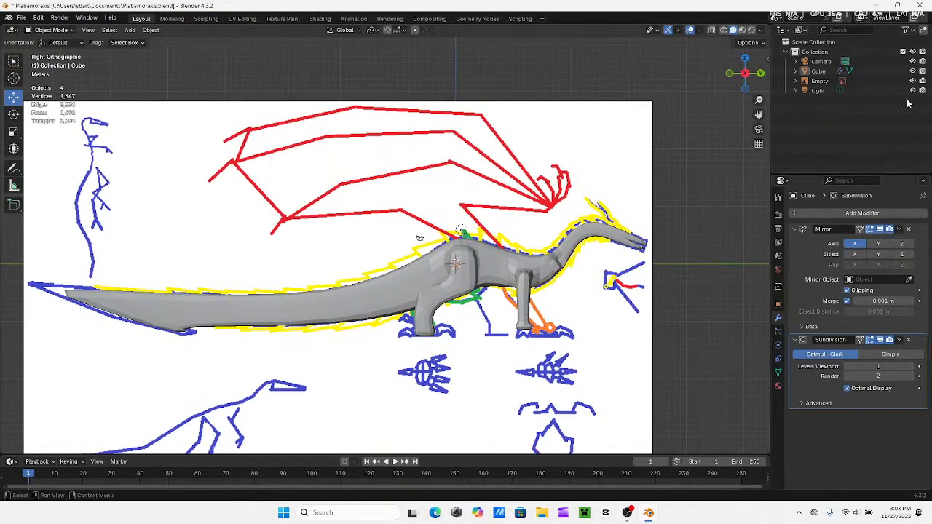
mouse_move(602, 228)
middle_mouse_down()
mouse_move(495, 246)
mouse_move(435, 241)
middle_mouse_up()
scroll(403, 253, "up", 4)
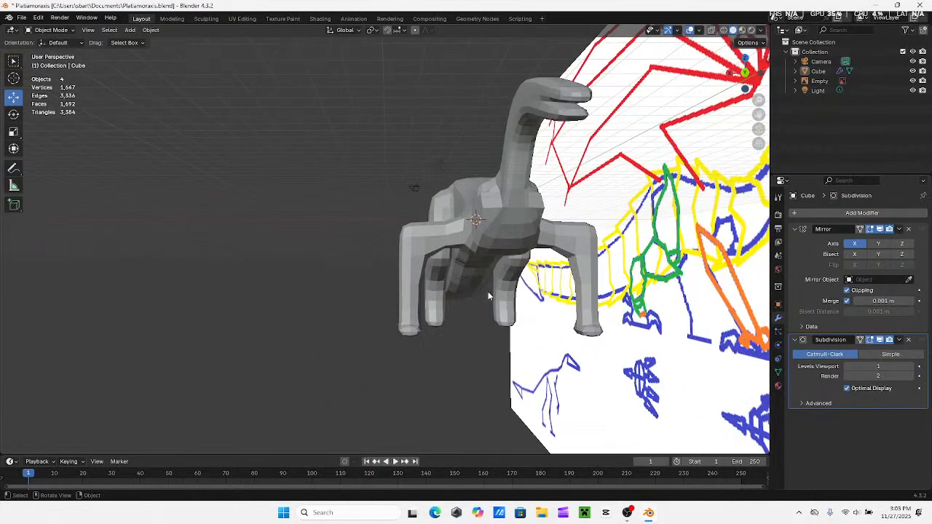
left_click(745, 73)
middle_click_drag(569, 198, 524, 188, "shift")
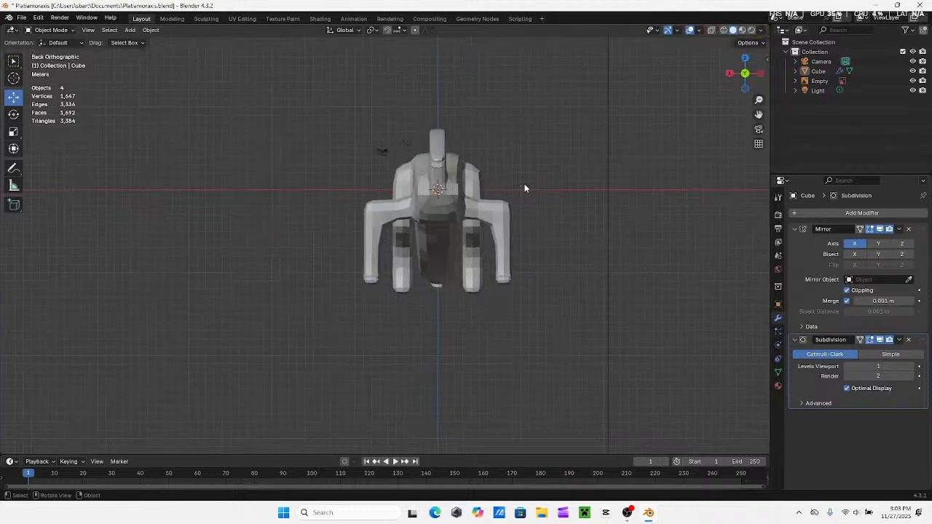
scroll(458, 140, "up", 3)
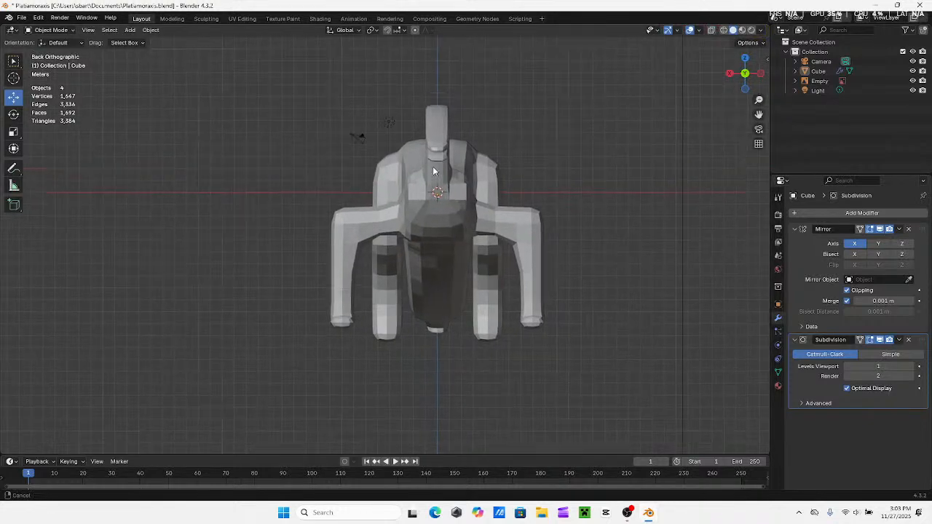
mouse_move(437, 175)
middle_mouse_down("shift")
mouse_move(439, 196)
mouse_move(432, 191)
middle_mouse_up("shift")
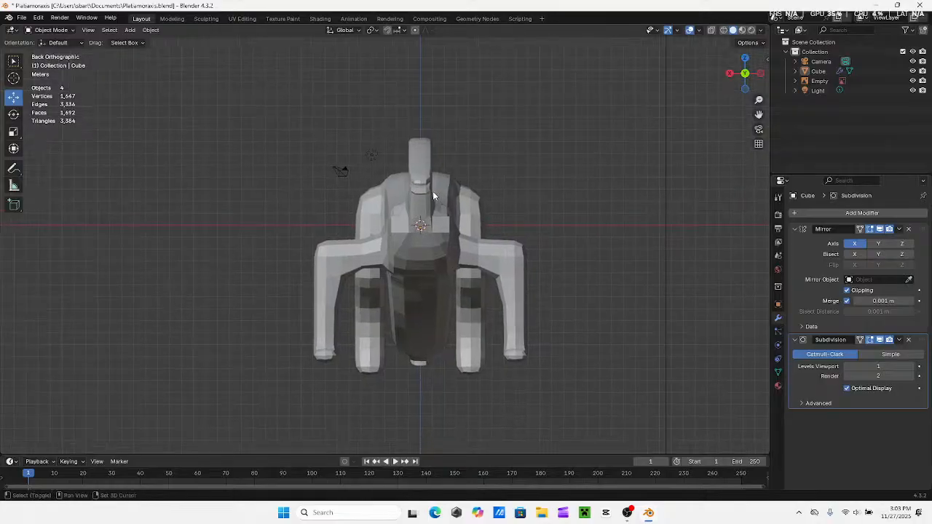
scroll(430, 157, "up", 1)
middle_click_drag(430, 152, 426, 209, "shift")
scroll(426, 212, "up", 2)
Remove the Subdivision modifier from the creature and put the mesh back in Edit Mode
left_click(436, 203)
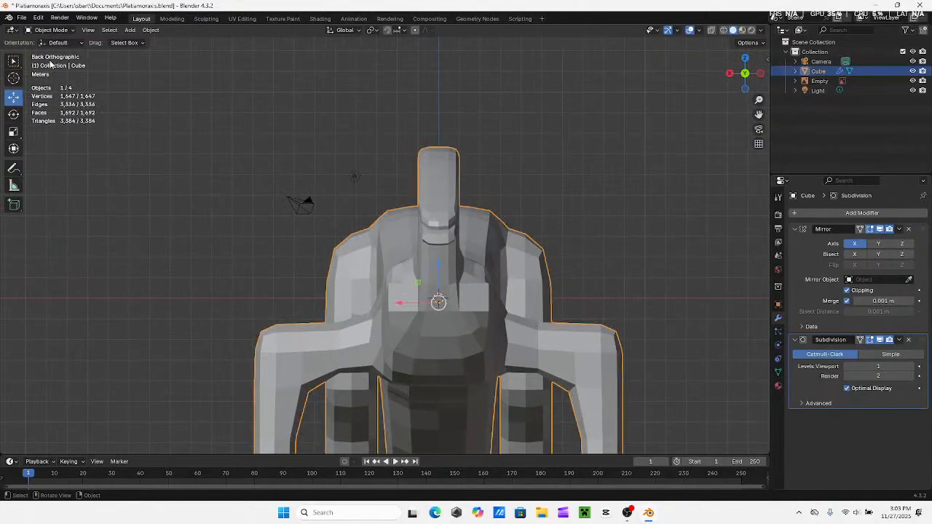
left_click(909, 340)
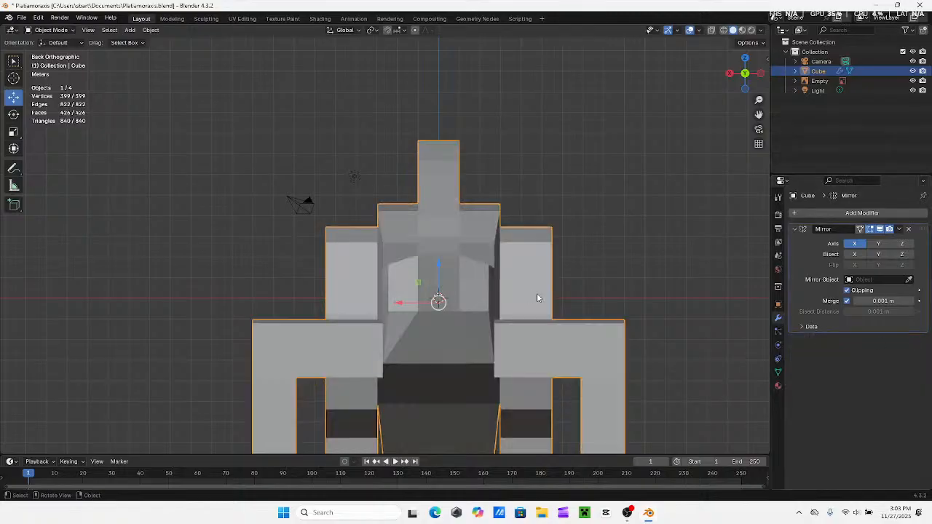
middle_click_drag(536, 293, 514, 285)
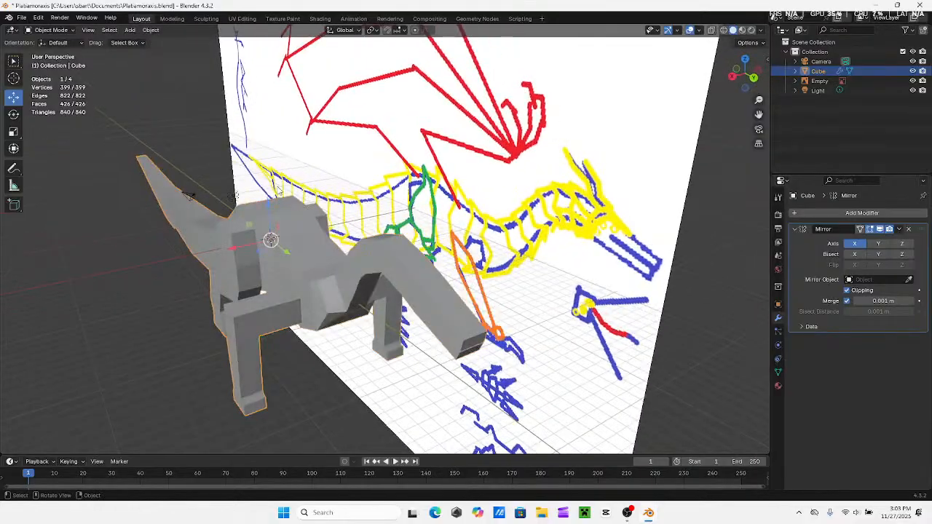
left_click(61, 31)
left_click(55, 52)
Move the side vertices where the neck meets the shoulders slightly outward along X
middle_click_drag(317, 251, 347, 237)
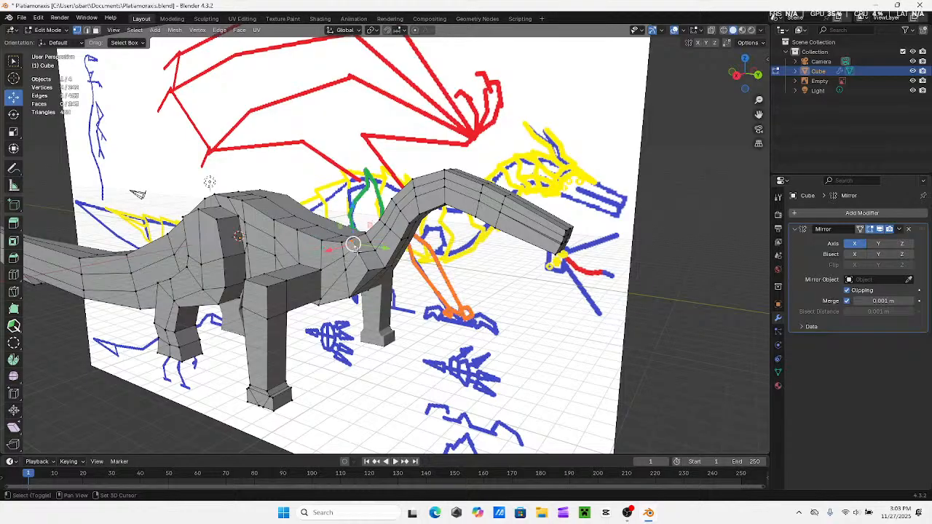
left_click(371, 273, "shift")
middle_click_drag(372, 273, 264, 260)
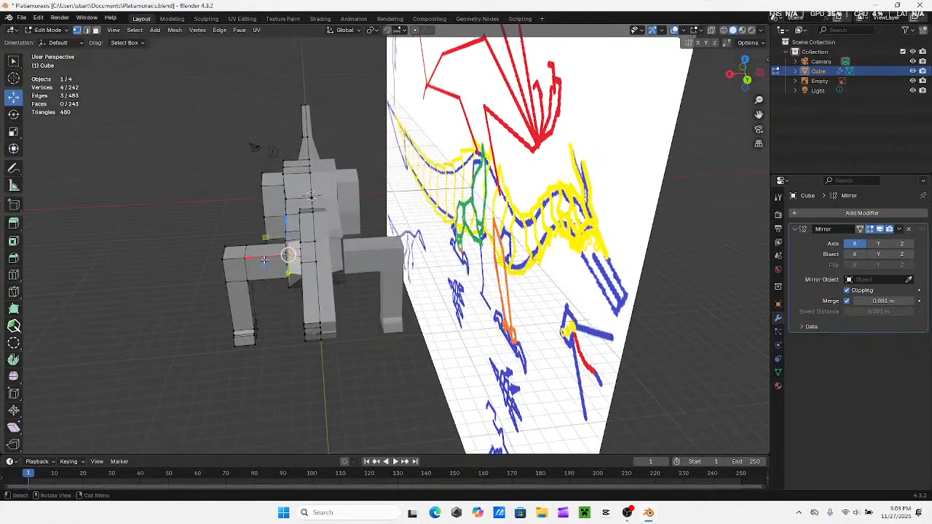
left_click_drag(257, 260, 252, 262)
middle_click_drag(253, 262, 382, 207)
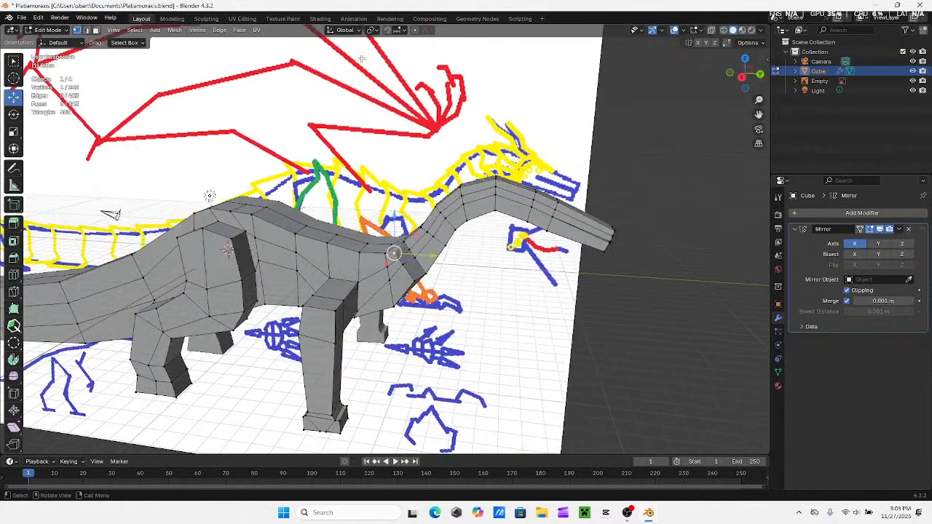
Try the Normal, Local and Gimbal transform orientations on the upper vertex at the neck base
left_click(345, 30)
left_click(346, 80)
mouse_move(379, 165)
middle_mouse_down()
mouse_move(336, 190)
mouse_move(366, 172)
middle_mouse_up()
left_click(338, 38)
left_click(340, 33)
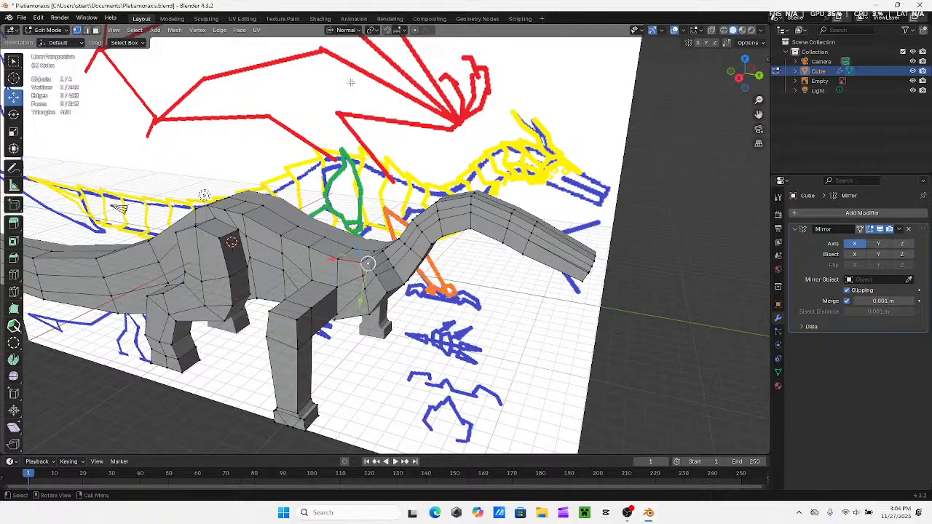
left_click(346, 31)
middle_click_drag(297, 254, 257, 273)
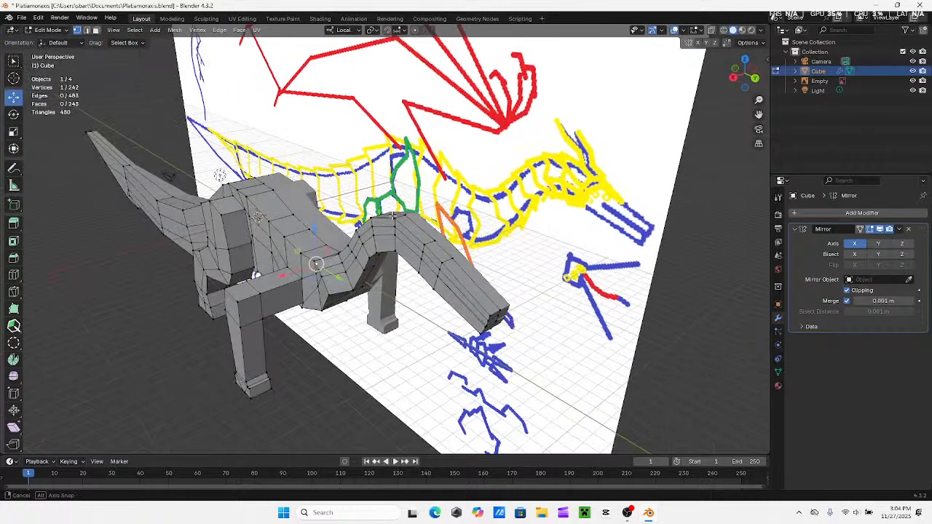
middle_click_drag(399, 216, 367, 220)
left_click(353, 30)
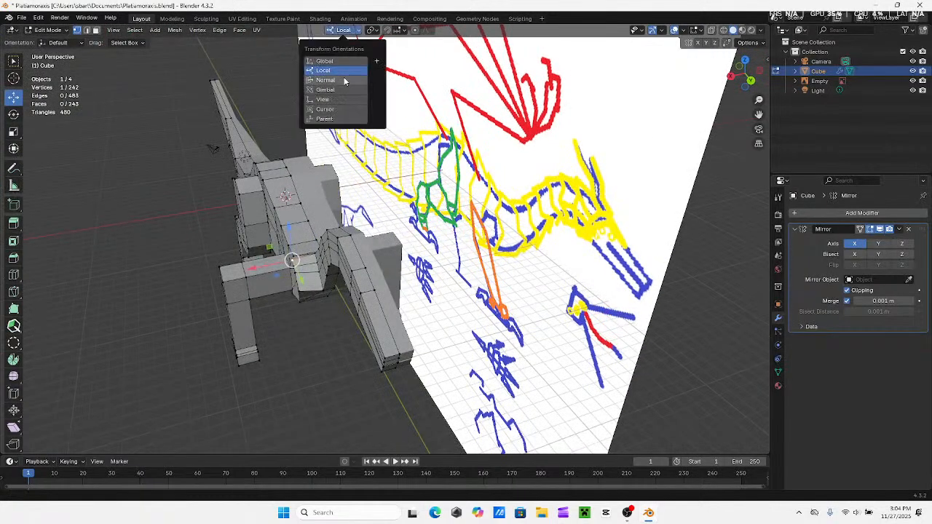
left_click(331, 86)
Set the transform orientation to View and nudge the upper neck-base vertex slightly downward
left_click(354, 30)
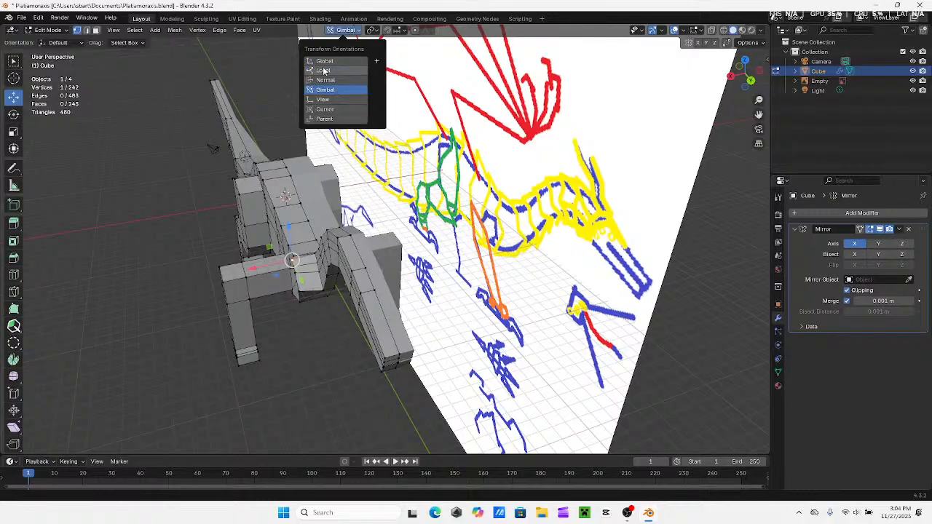
left_click(324, 97)
mouse_move(313, 188)
middle_mouse_down()
mouse_move(342, 167)
mouse_move(346, 139)
mouse_move(295, 187)
middle_mouse_up()
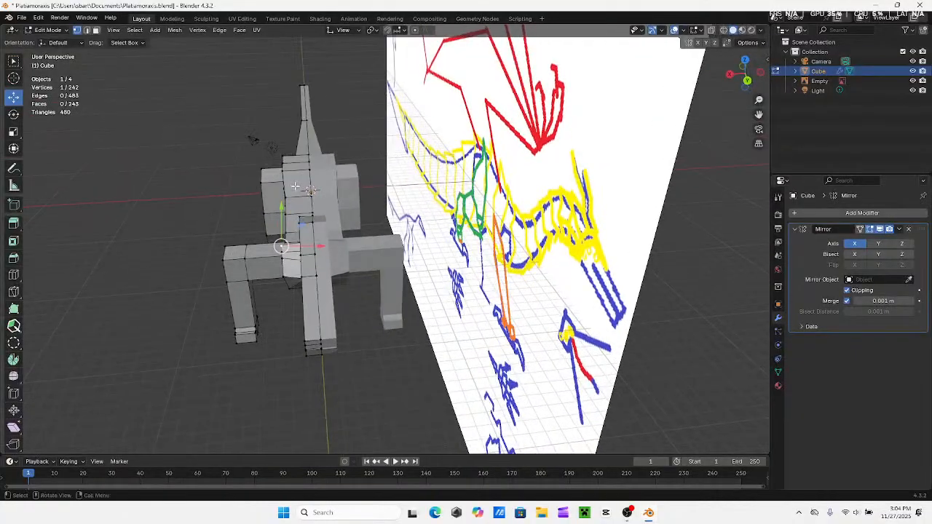
left_click_drag(284, 213, 285, 219)
mouse_move(284, 220)
middle_mouse_down()
mouse_move(451, 230)
mouse_move(459, 292)
middle_mouse_up()
scroll(450, 230, "up", 3)
scroll(450, 230, "up", 3)
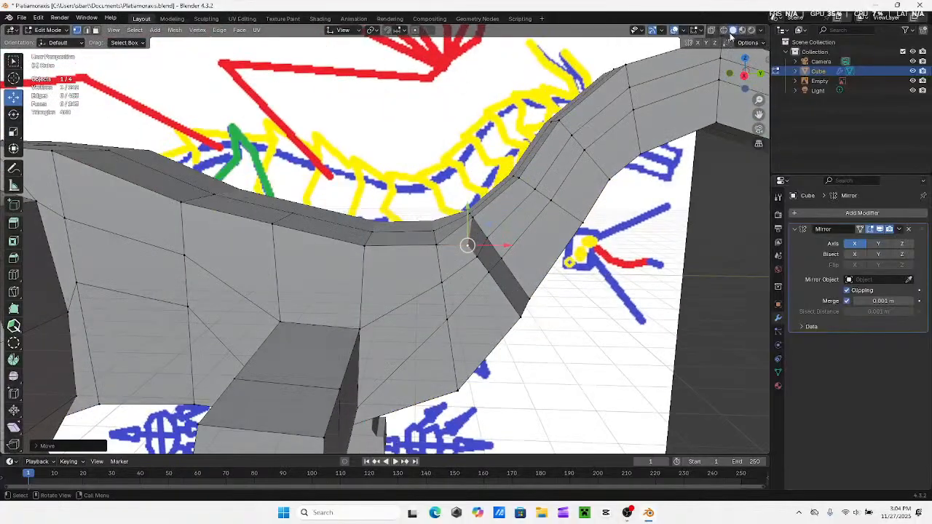
left_click(744, 75)
scroll(397, 183, "down", 1)
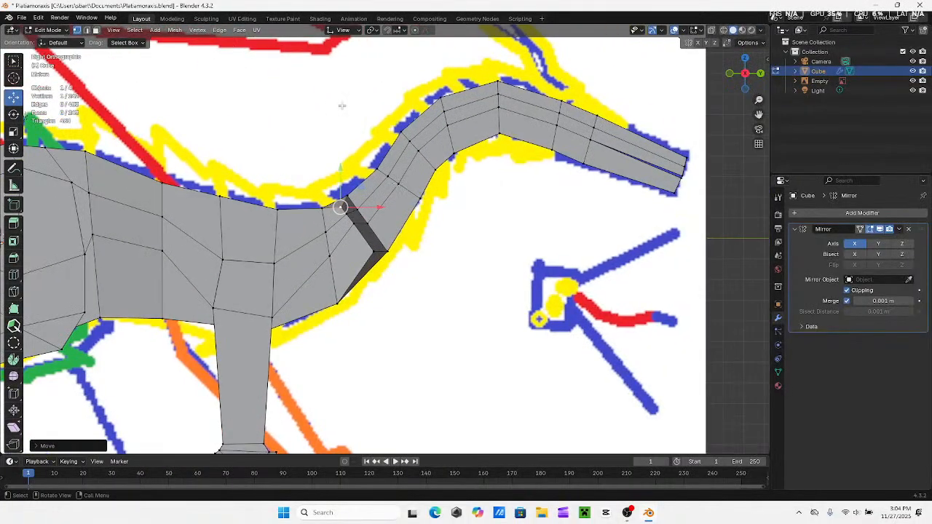
Set the transform orientation to Global and nudge the upper neck-base vertex slightly downward along Z
left_click(348, 30)
left_click(335, 61)
left_click_drag(339, 177, 339, 182)
Adjust the side vertex at the lower front of the neck base slightly along Y and Z
left_click(373, 250)
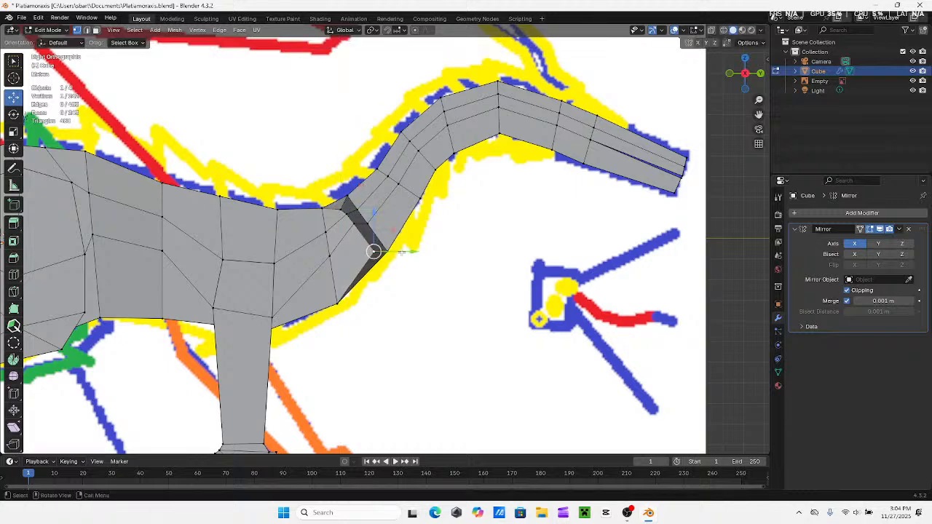
left_click_drag(401, 253, 397, 252)
left_click_drag(370, 219, 369, 214)
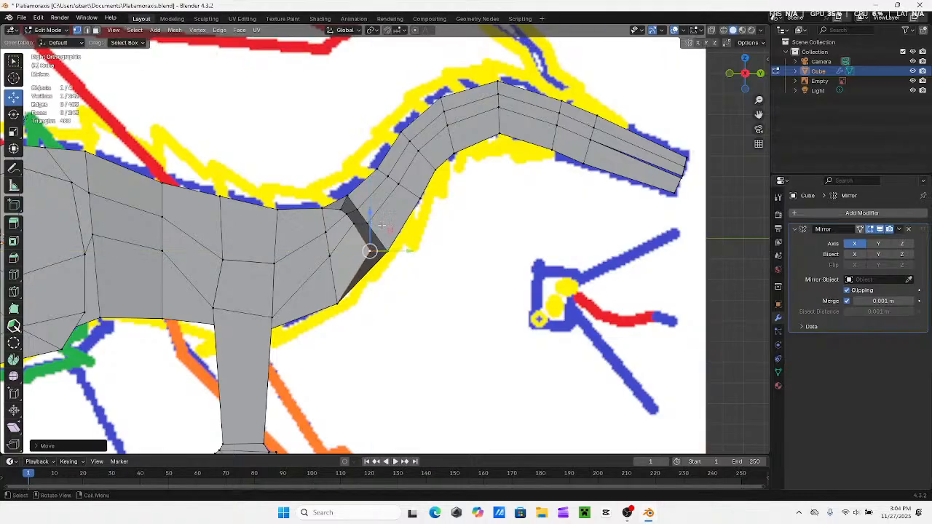
left_click_drag(411, 253, 427, 255)
left_click(714, 249)
Select the upper vertex at the neck base and shift it slightly toward the head along Y
middle_click_drag(394, 245, 470, 225, "shift")
scroll(514, 220, "down", 3)
middle_click_drag(386, 198, 361, 227, "shift")
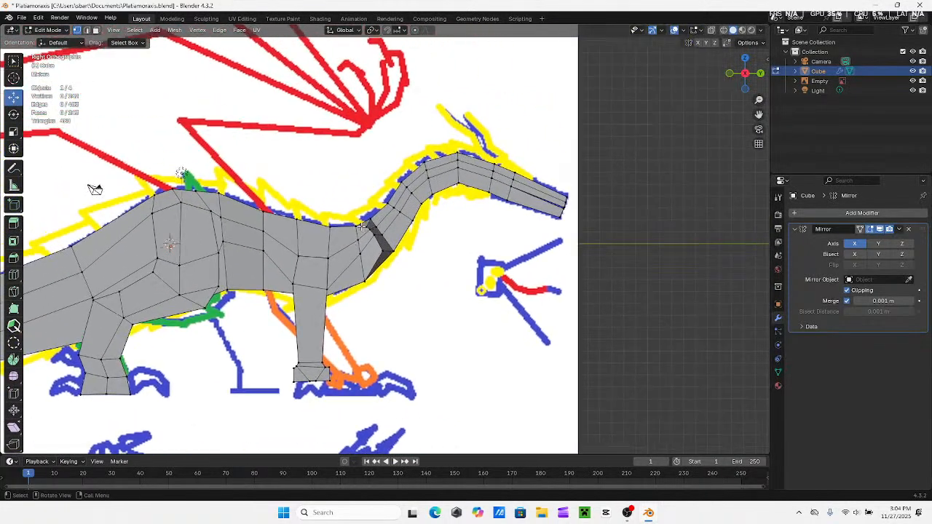
left_click_drag(366, 208, 403, 225)
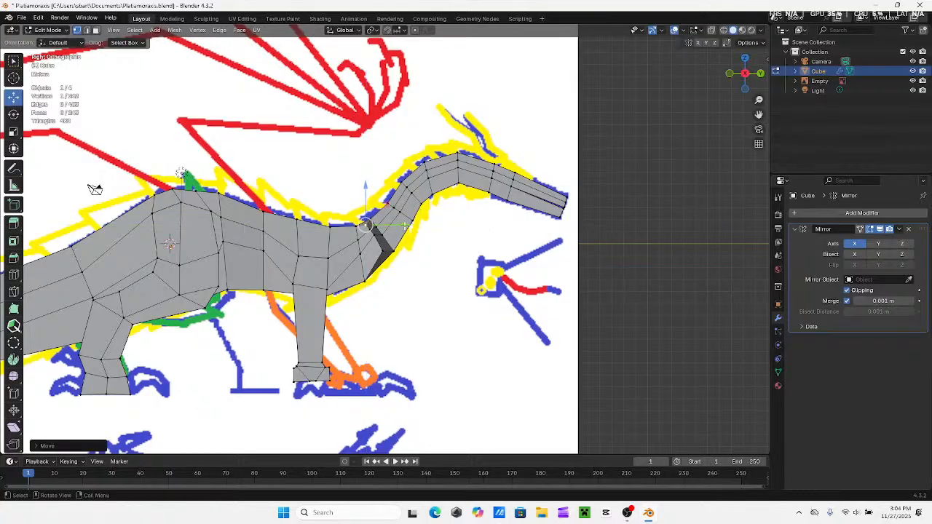
With X-ray on, move the outer side of the hind leg inward along X and extrude it outward as an extra segment
middle_click_drag(359, 255, 369, 228, "shift")
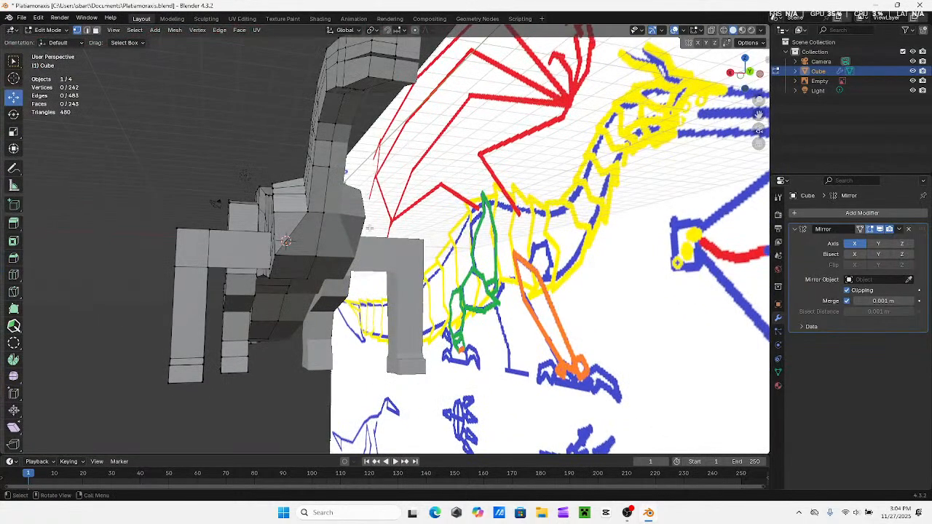
middle_click_drag(329, 158, 381, 174)
left_click(745, 74)
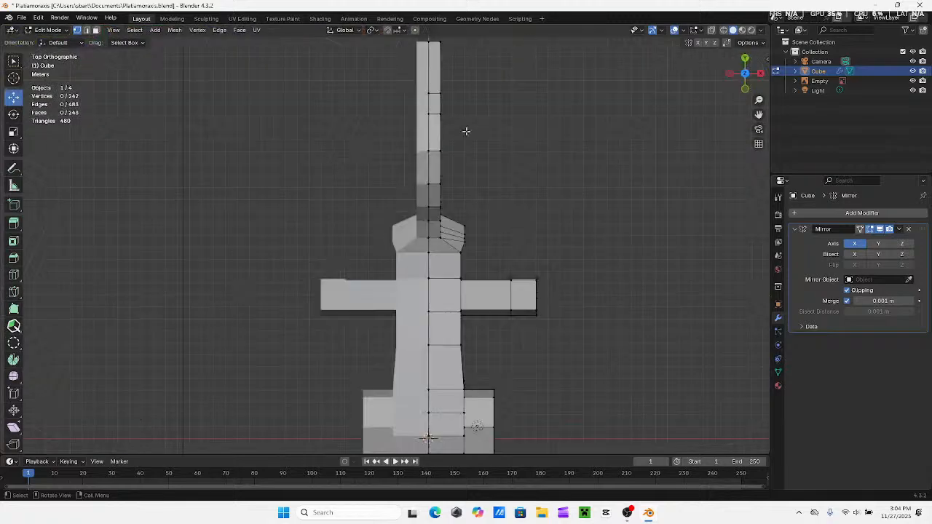
middle_click_drag(472, 250, 687, 90)
left_click(746, 65)
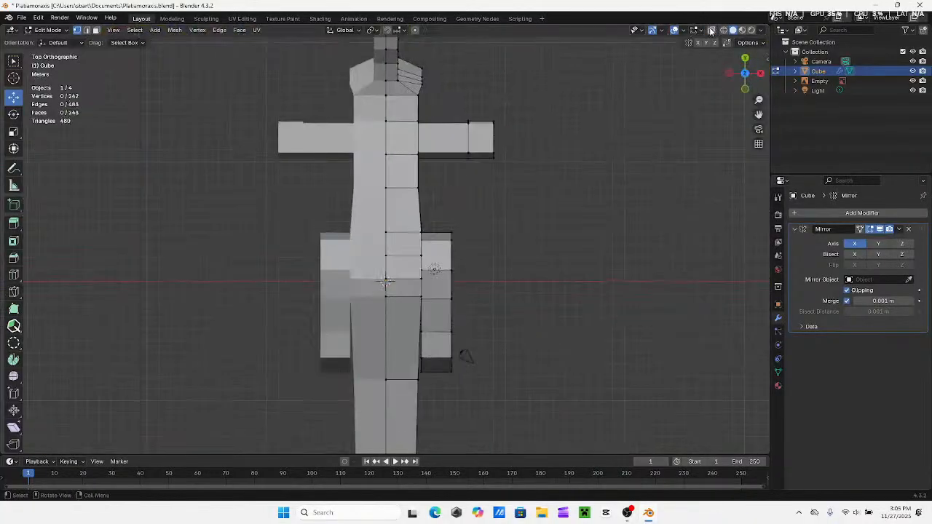
left_click_drag(480, 210, 447, 313)
key("e")
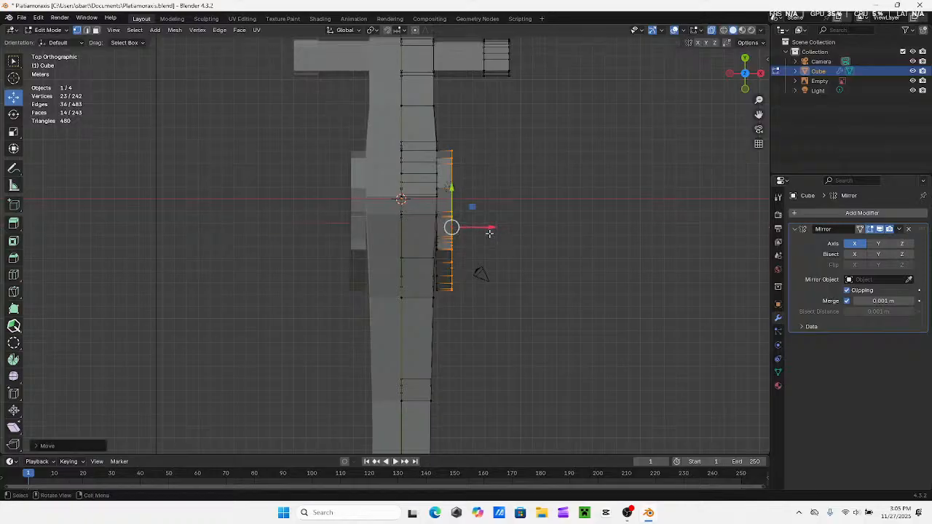
left_click(505, 234)
middle_click_drag(505, 233, 371, 245)
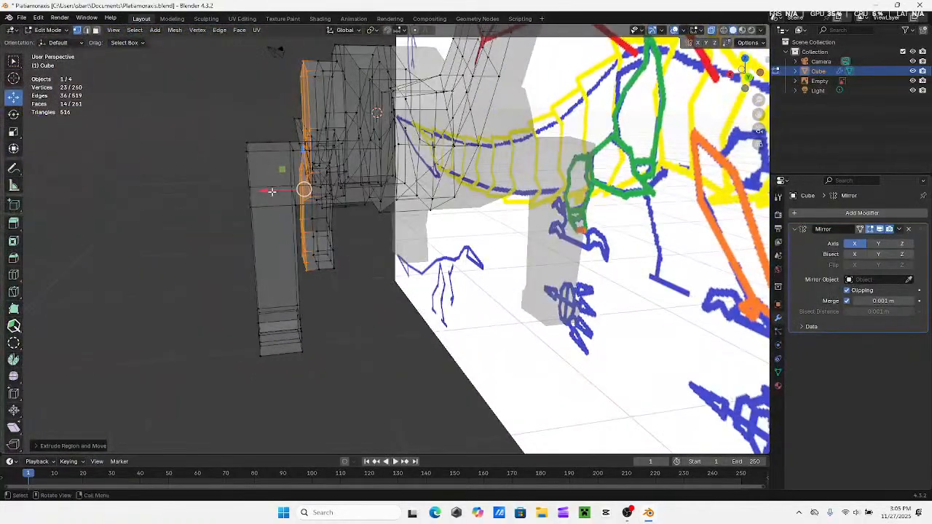
left_click_drag(271, 191, 268, 191)
left_click(202, 235)
Examine the leg widths and overall body shape from several angles in Edit Mode and Object Mode
middle_click_drag(202, 235, 301, 231)
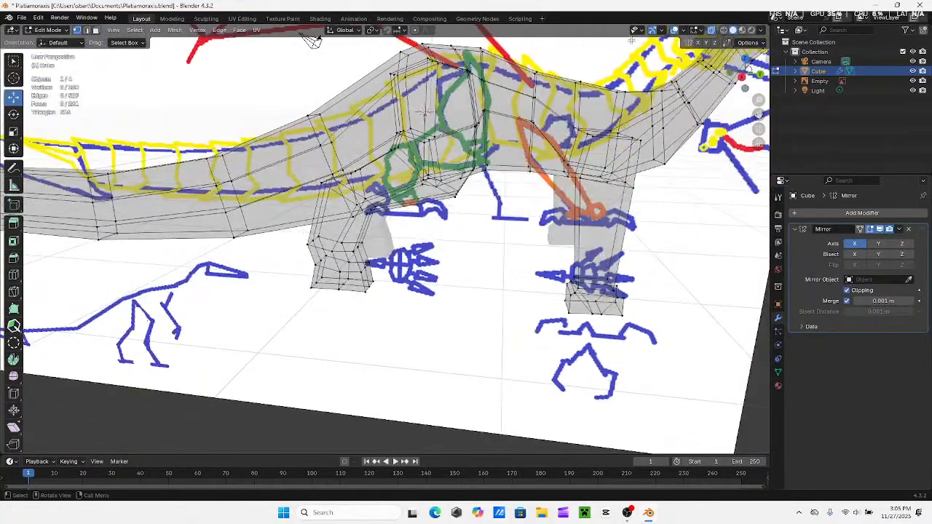
middle_click_drag(424, 111, 547, 150)
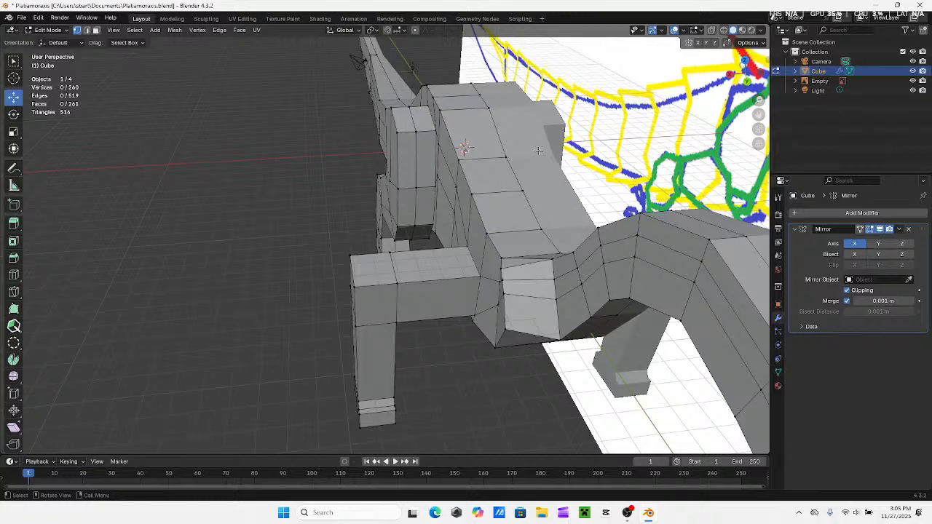
middle_click_drag(380, 291, 480, 219)
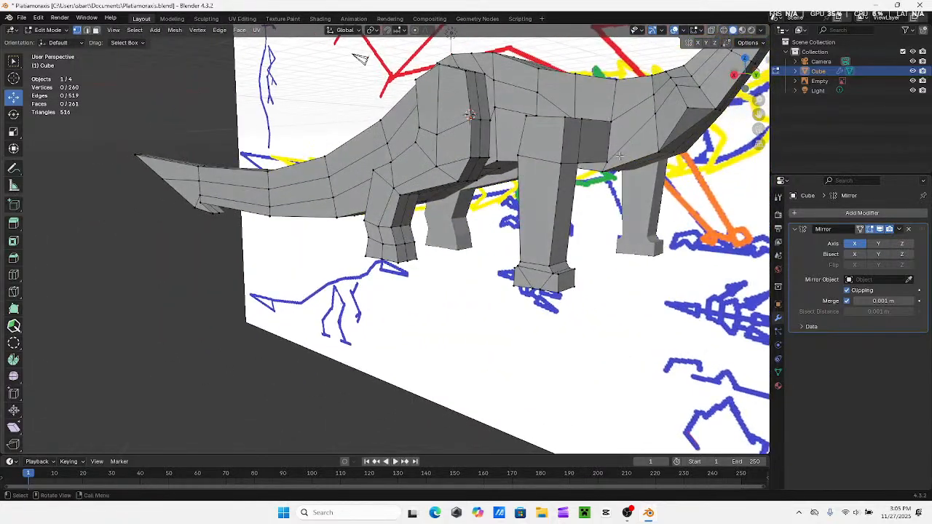
left_click(756, 76)
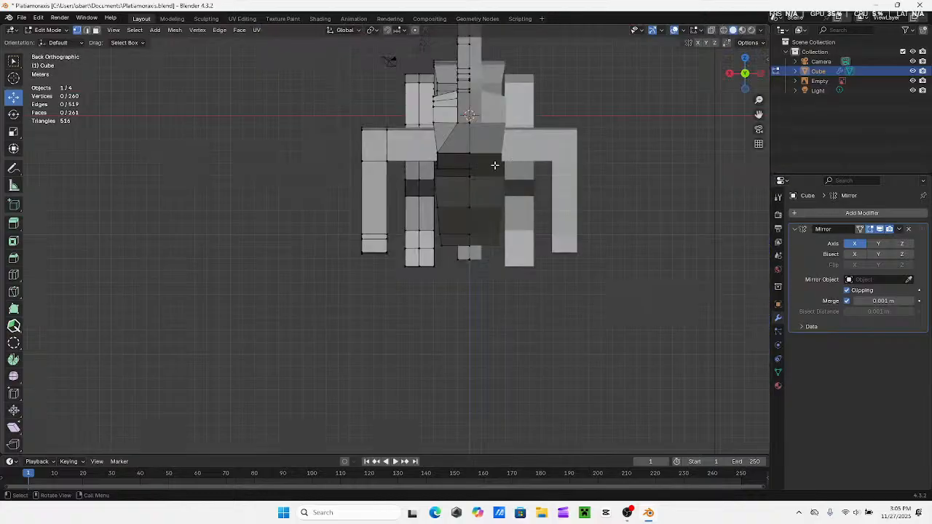
middle_click_drag(428, 164, 244, 182, "shift")
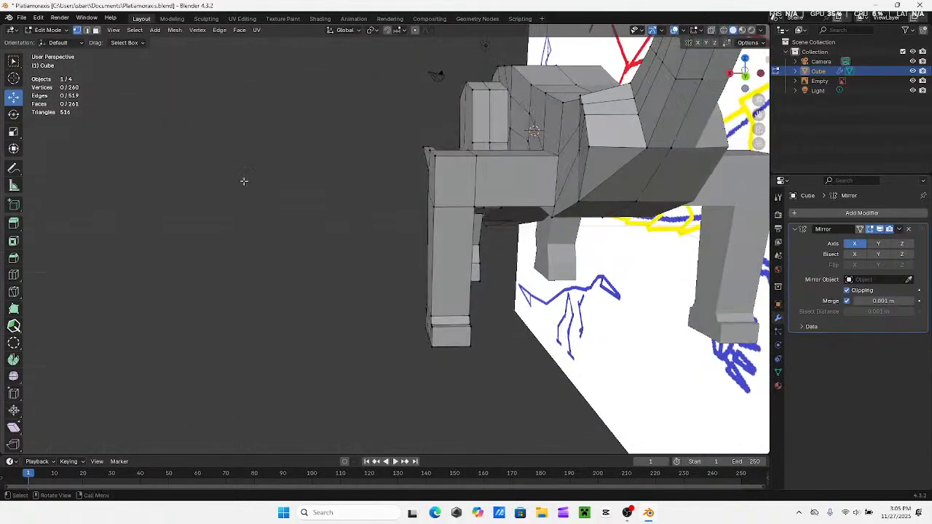
left_click(13, 275)
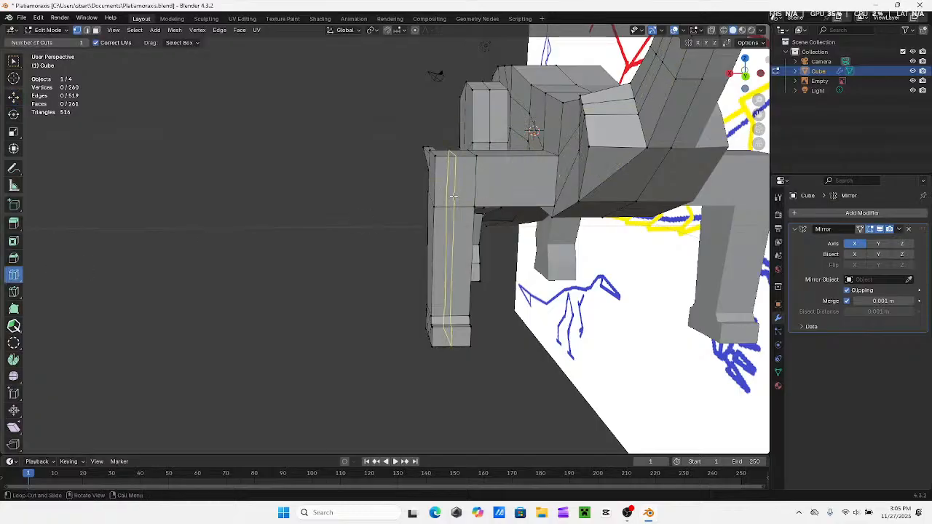
left_click(48, 29)
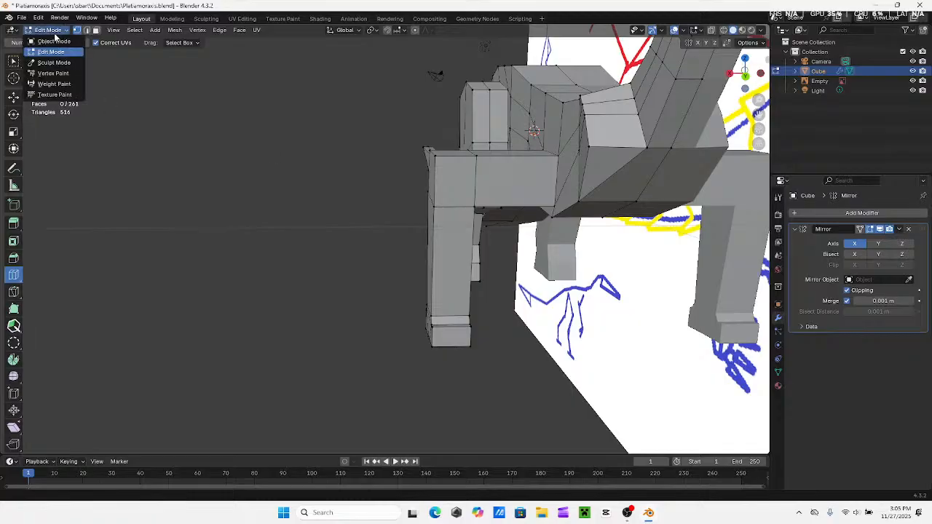
left_click(51, 45)
left_click(296, 230)
middle_click_drag(296, 230, 466, 196)
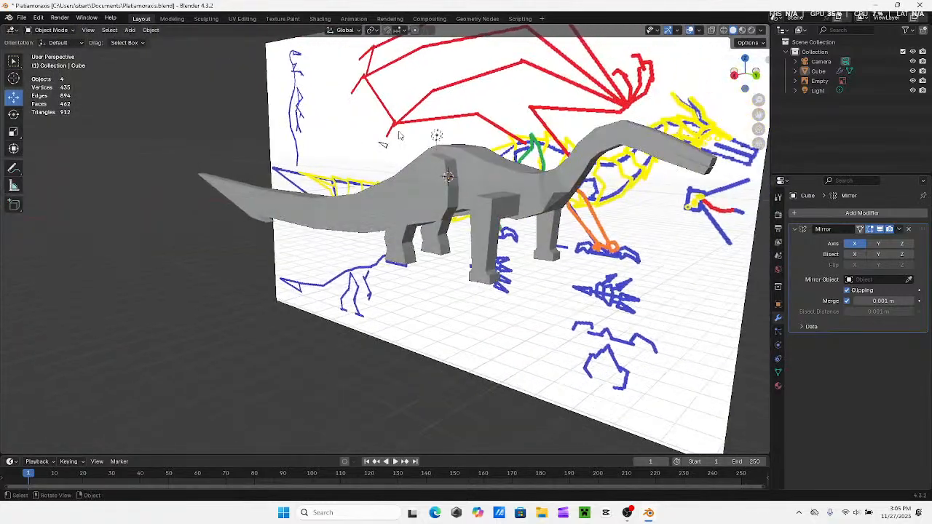
left_click(53, 30)
left_click(56, 50)
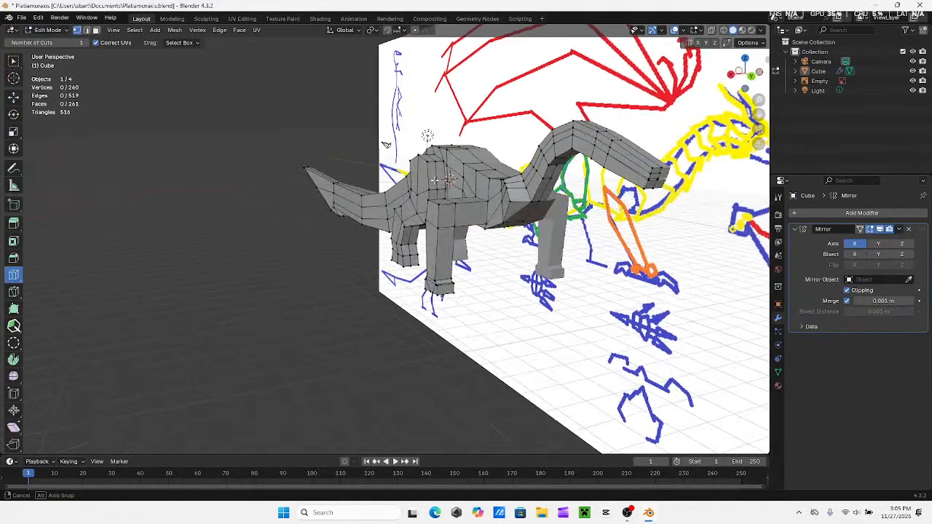
Select the outer front leg vertices in top view with X-ray on and dissolve them to remove the leg
left_click(13, 63)
middle_click_drag(405, 216, 514, 266)
left_click(745, 64)
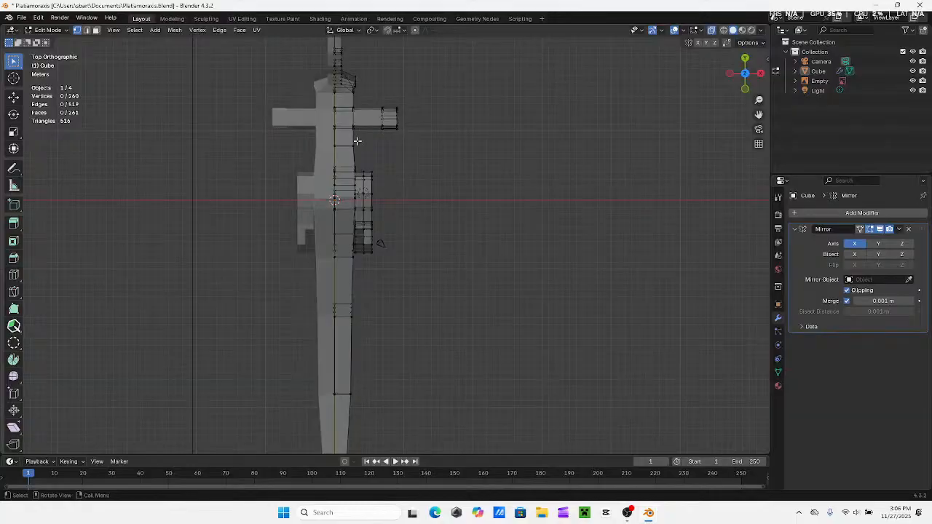
left_click_drag(426, 96, 365, 151)
middle_click_drag(365, 152, 374, 319)
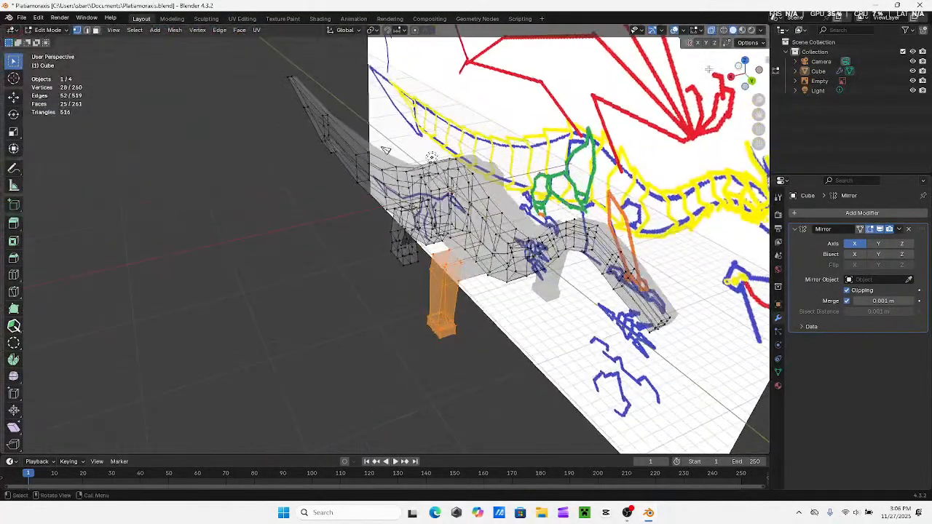
left_click(710, 30)
right_click(399, 321)
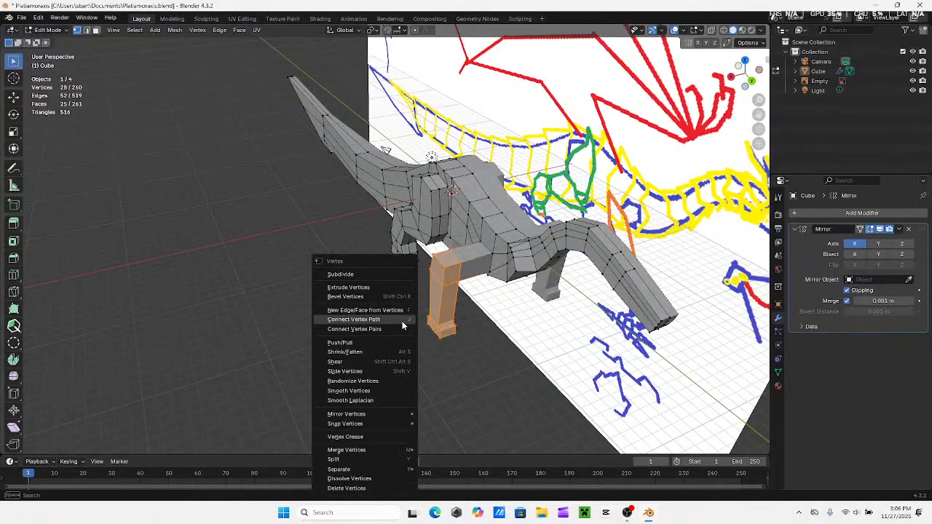
left_click(350, 479)
In right view with X-ray on, move the shoulder's upper front vertex onto the matching corner of the blue shoulder outline
middle_click_drag(441, 425, 315, 384)
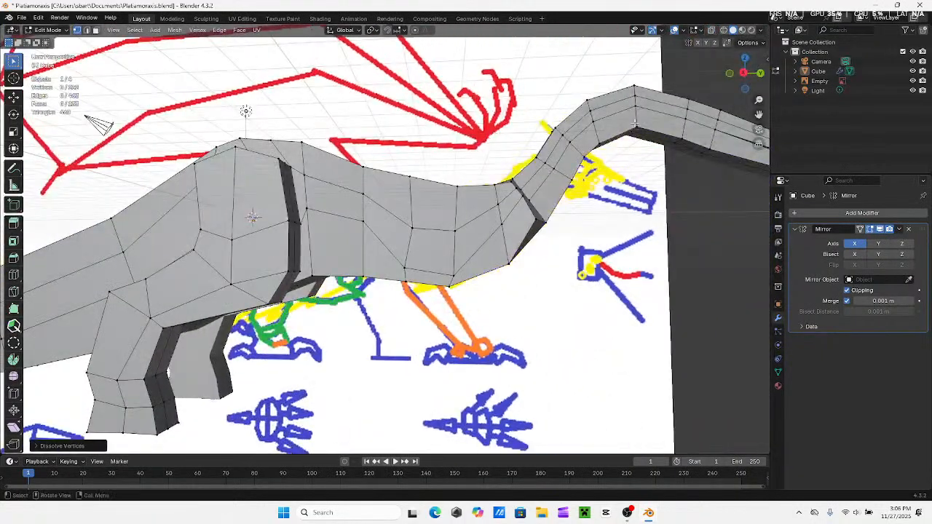
left_click(743, 72)
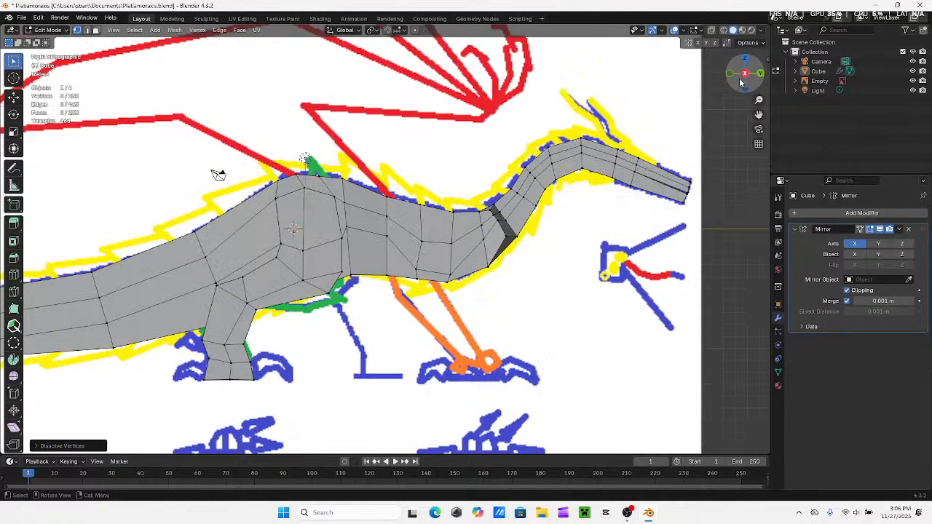
scroll(419, 258, "up", 4)
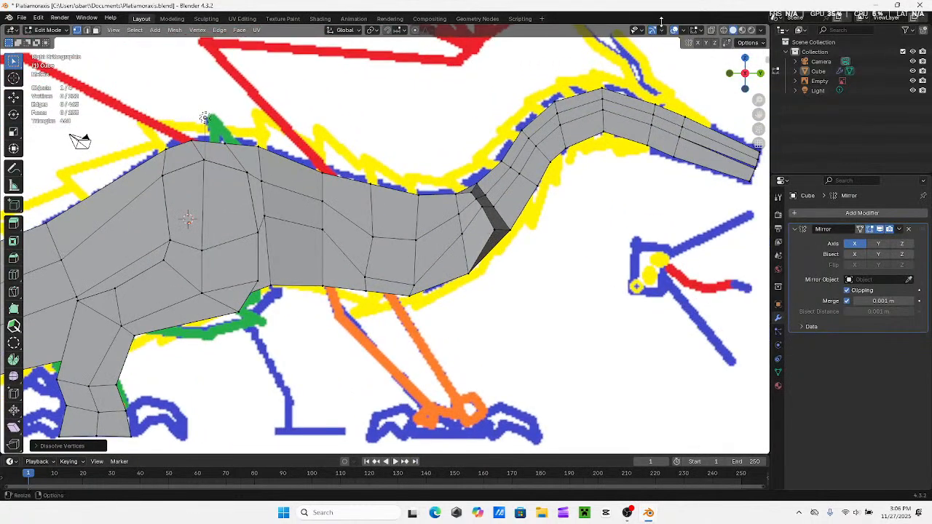
left_click(711, 31)
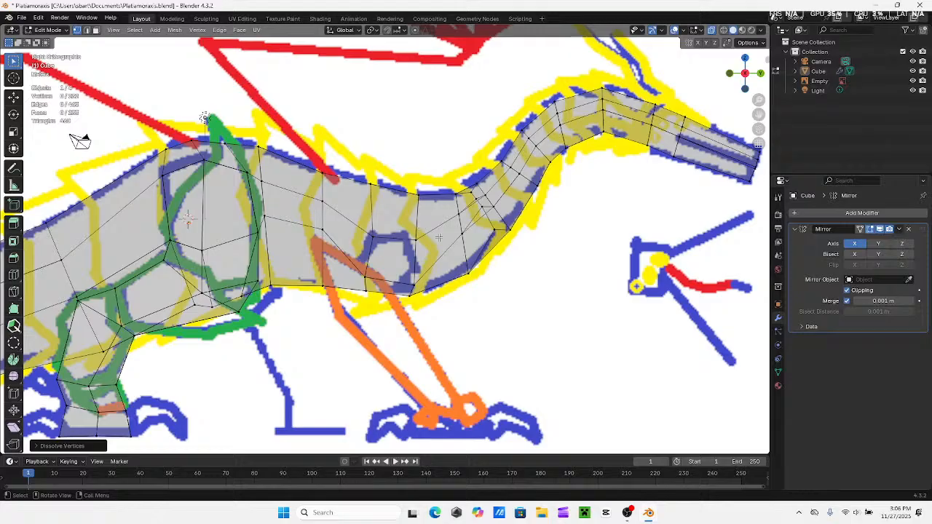
key("ctrl+z")
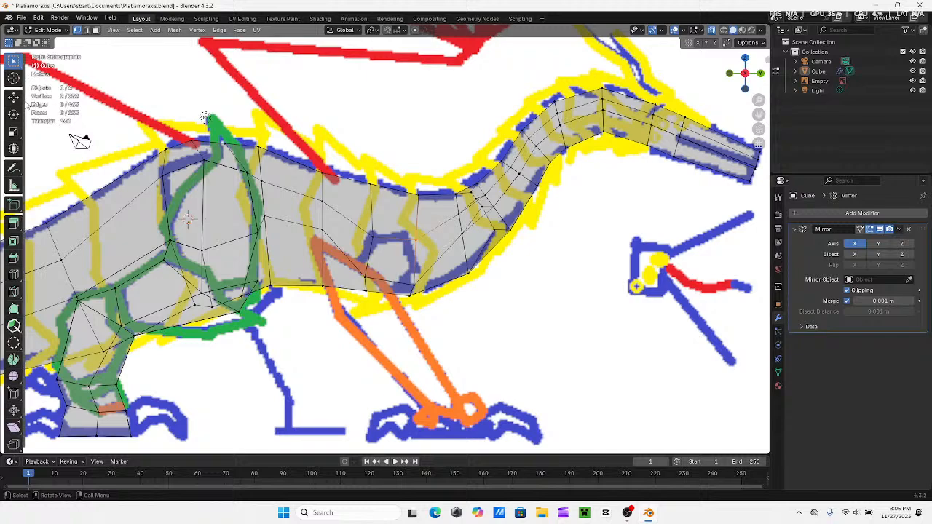
left_click(13, 96)
mouse_move(443, 241)
left_mouse_down()
mouse_move(457, 240)
mouse_move(401, 235)
mouse_move(440, 238)
left_mouse_up()
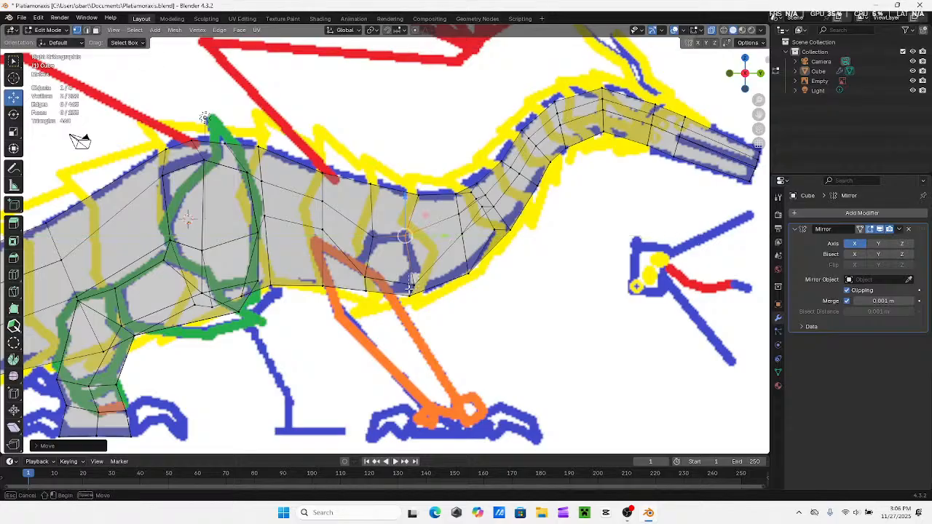
Move the shoulder's lower front vertex onto the front corner of the blue outline
left_click_drag(409, 289, 447, 285)
left_click_drag(416, 254, 410, 236)
left_click_drag(459, 269, 445, 275)
middle_click_drag(375, 272, 425, 253, "shift")
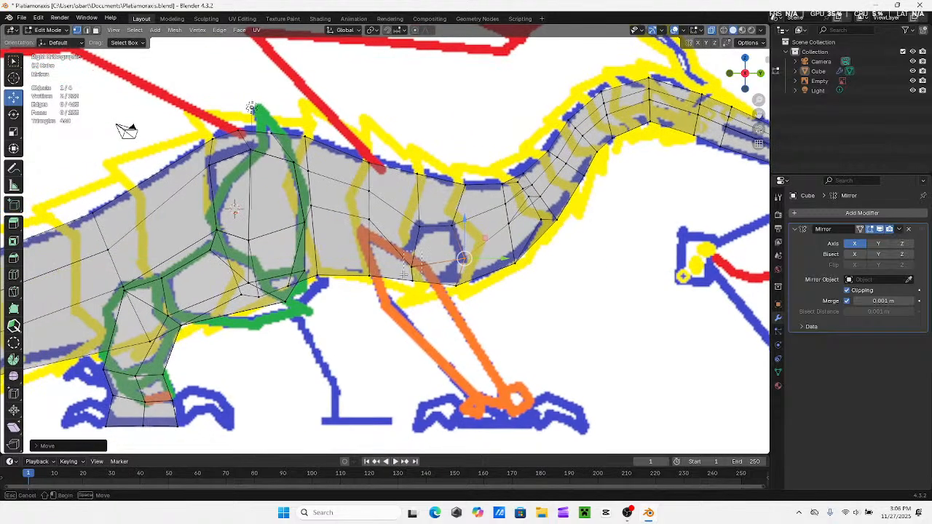
Reposition the shoulder's lower rear vertex along Y and Z to meet the rear corner of the blue outline
left_click_drag(404, 273, 428, 268)
left_click_drag(403, 237, 409, 227)
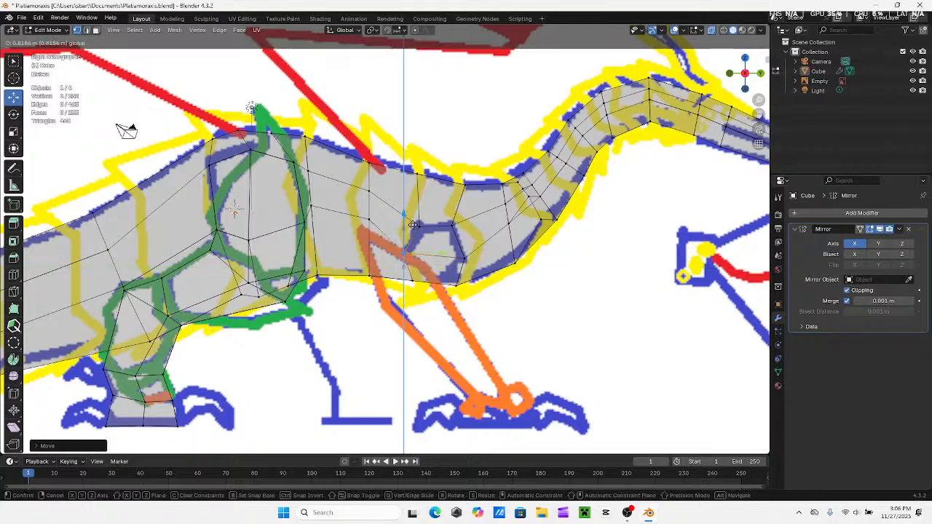
mouse_move(413, 229)
left_mouse_down()
mouse_move(417, 249)
mouse_move(448, 275)
mouse_move(404, 236)
left_mouse_up()
left_click_drag(440, 268, 468, 267)
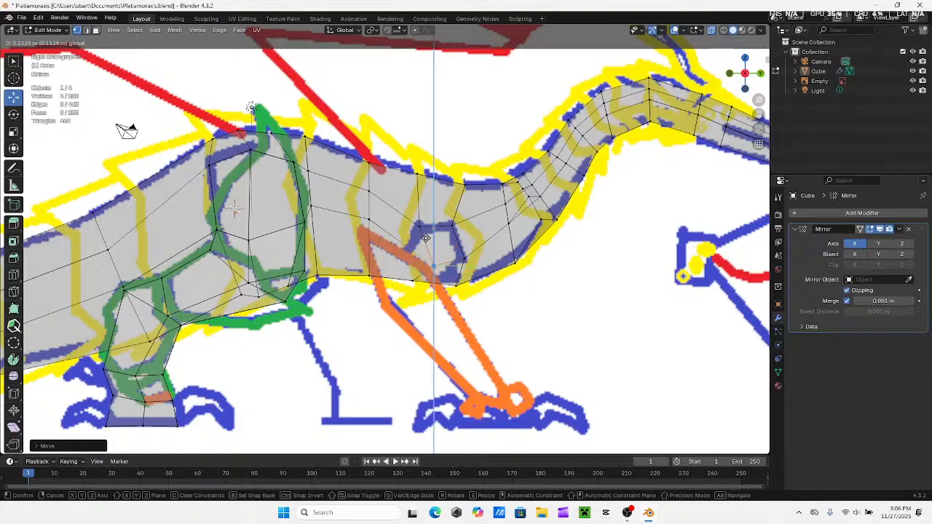
middle_click_drag(280, 200, 358, 234, "shift")
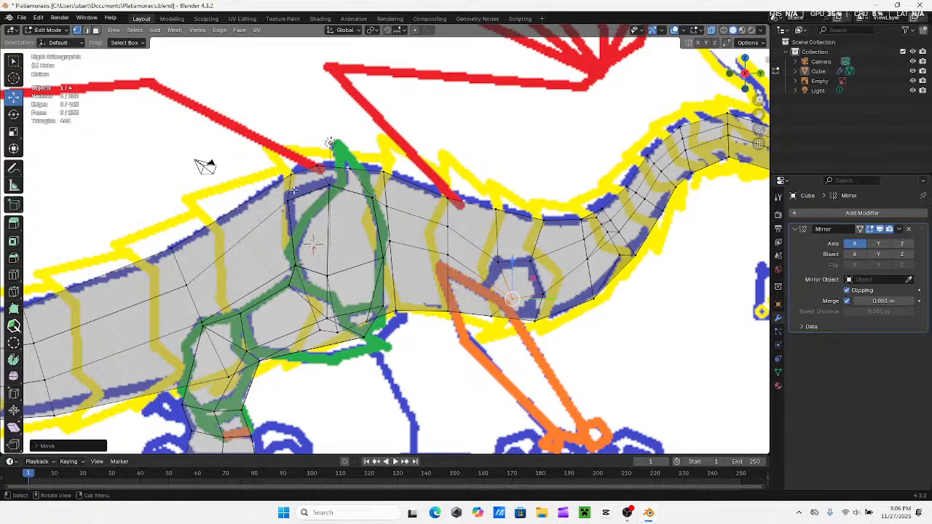
middle_click_drag(206, 166, 136, 152, "shift")
left_click_drag(469, 286, 414, 284)
middle_click_drag(413, 284, 390, 272, "shift")
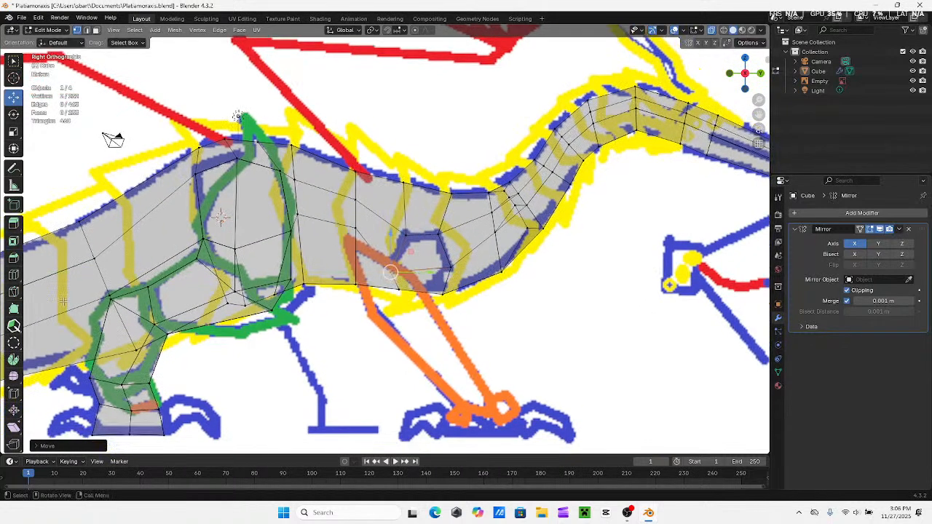
Add a single vertical loop cut through the middle of the shoulder section
left_click(15, 277)
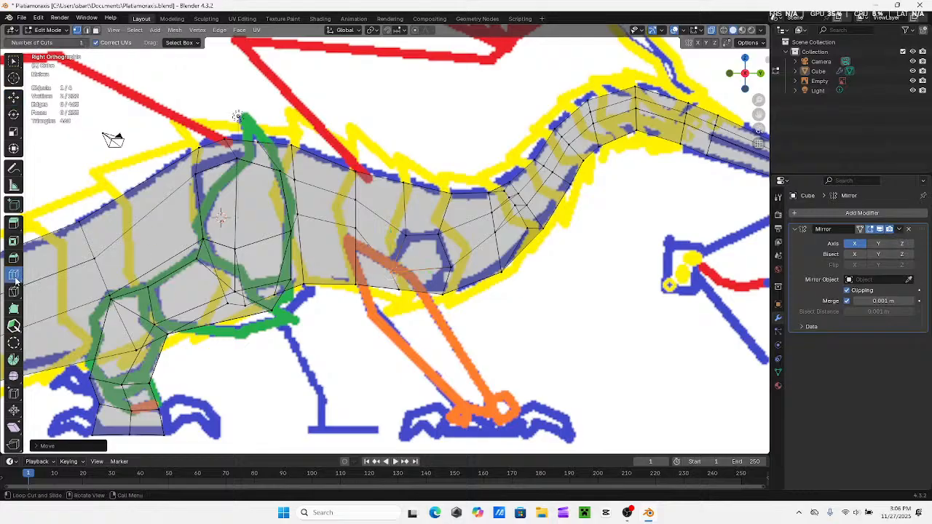
left_click(426, 190)
left_click(14, 96)
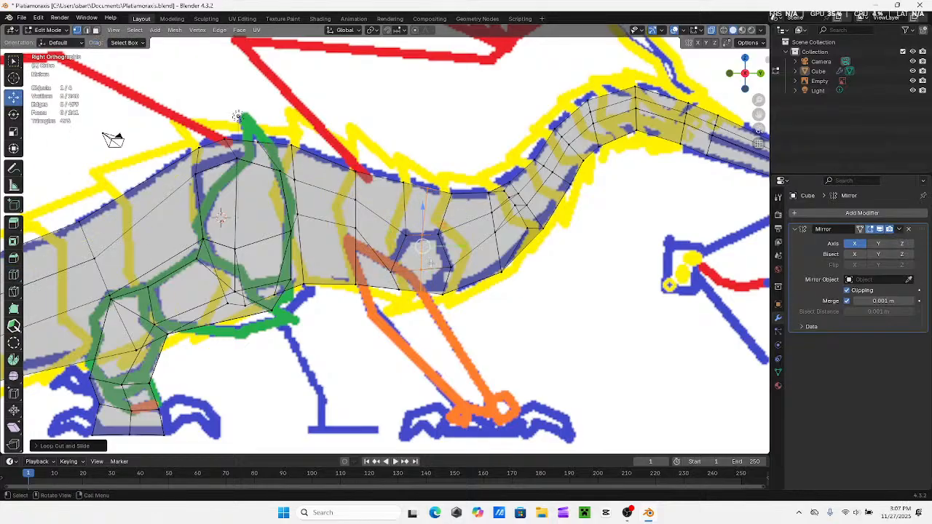
Move the new loop's lower middle vertex down to the bottom of the shoulder to shape a pentagon
left_click_drag(422, 240, 453, 290)
middle_click_drag(456, 287, 420, 245, "shift")
scroll(473, 244, "up", 1)
left_click_drag(365, 250, 348, 265)
left_click_drag(381, 197, 378, 231, "shift")
Try to rotate the selected shoulder pentagon by about -23 degrees and reposition it over the reference outline
left_click_drag(424, 200, 407, 271, "shift")
key("r")
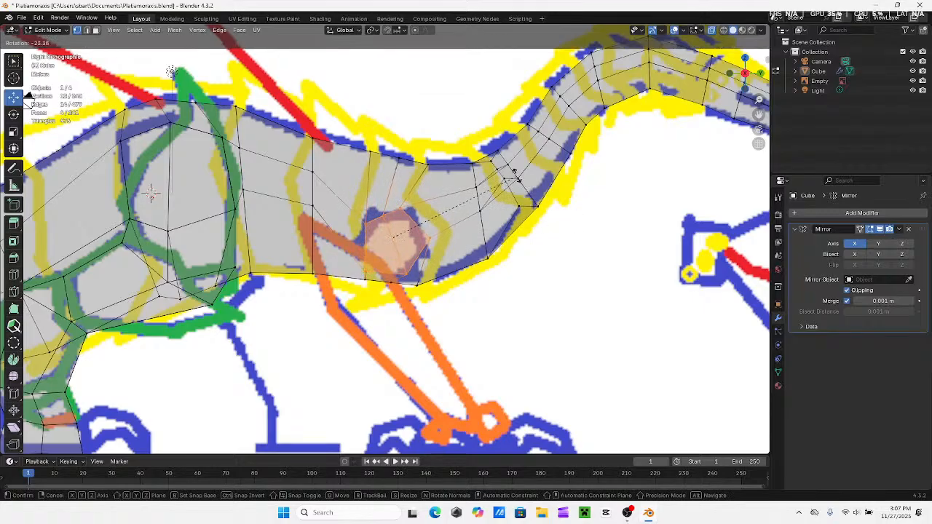
left_click(513, 174)
middle_click_drag(438, 224, 472, 241, "shift")
key("ctrl+z")
key("ctrl+z")
left_click(549, 321)
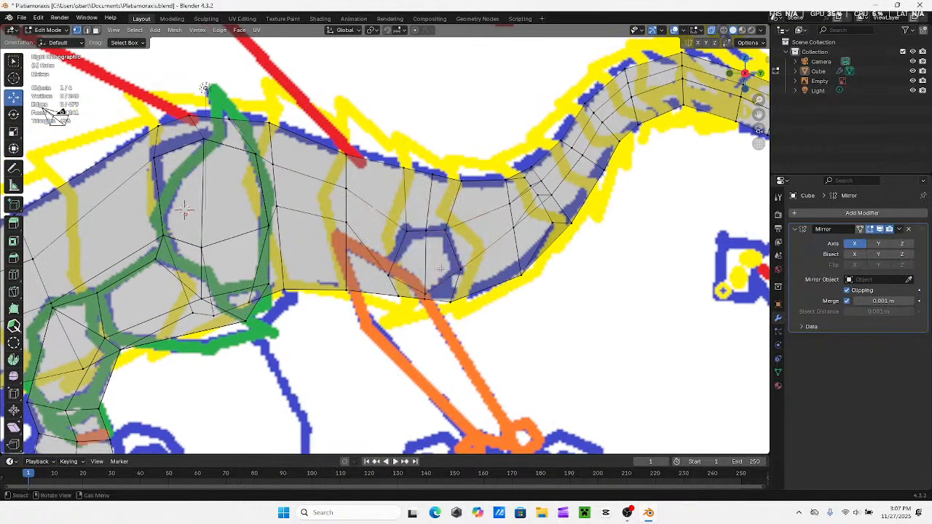
Raise the shoulder pentagon's upper middle vertex slightly along Z so its top forms a peak
middle_click_drag(443, 268, 466, 285, "shift")
middle_click_drag(464, 252, 460, 238, "shift")
left_click_drag(456, 217, 443, 244)
key("g")
key("z")
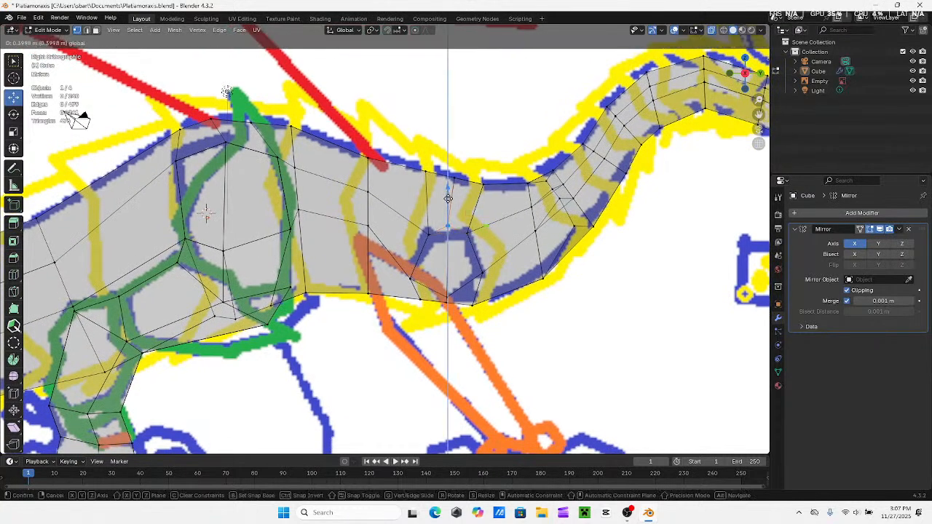
left_click(448, 198)
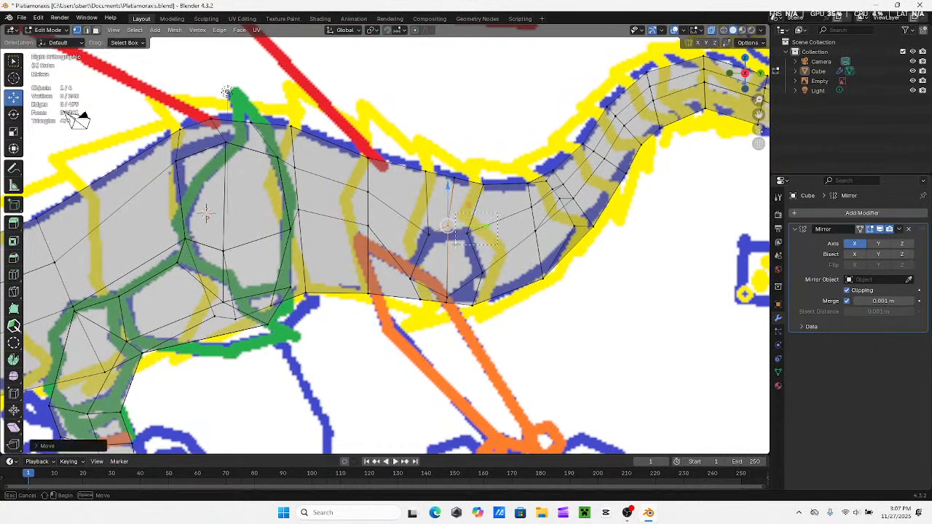
Move the shoulder's upper front and upper rear vertices along Y to the outer sides of the blue outline
key("g")
key("y")
left_click_drag(507, 234, 508, 233)
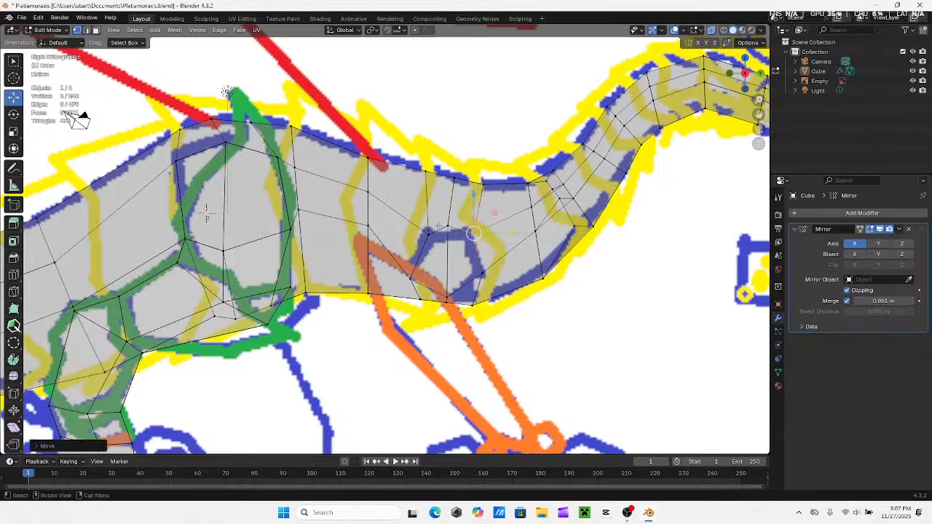
mouse_move(438, 226)
left_mouse_down()
mouse_move(417, 243)
mouse_move(459, 236)
mouse_move(441, 216)
left_mouse_up()
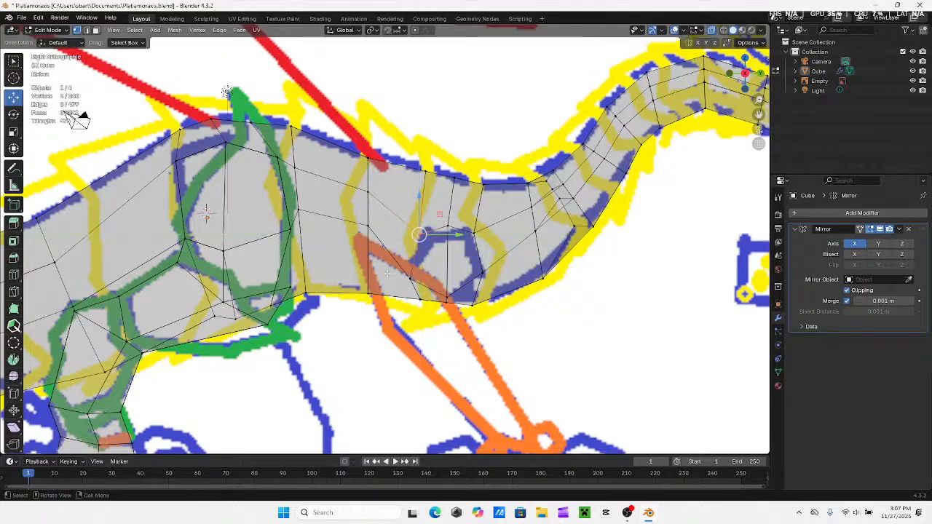
Move the shoulder's lower rear and lower front vertices along Y to line up with the vertices above them
left_click_drag(389, 258, 442, 282)
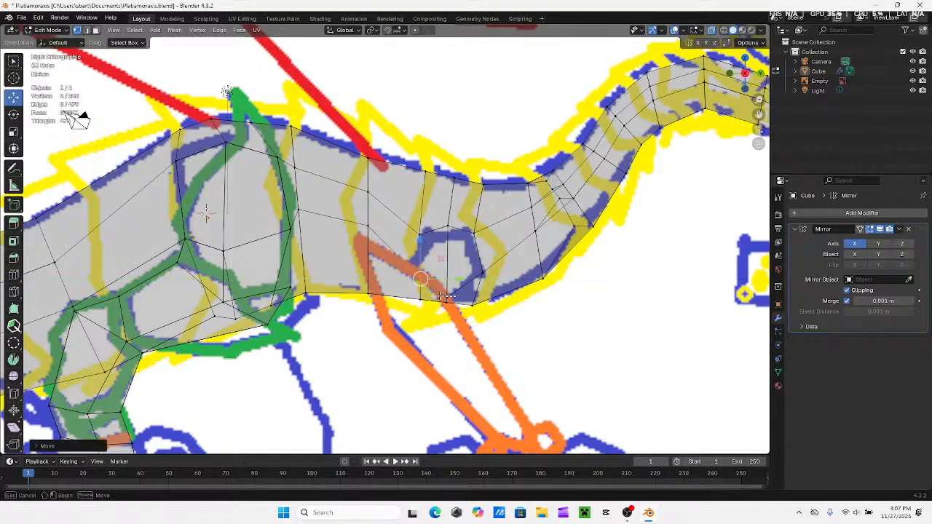
left_click(443, 292)
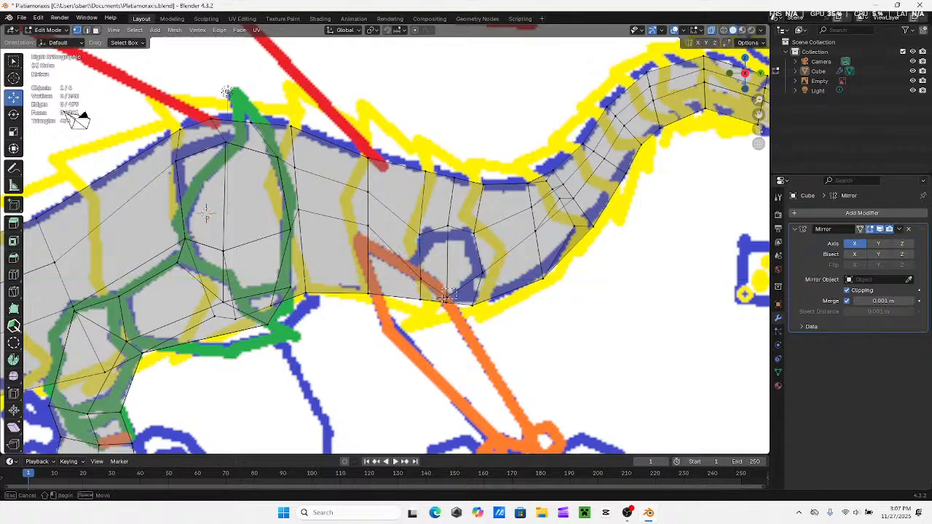
left_click(446, 295)
left_click_drag(446, 275, 485, 275)
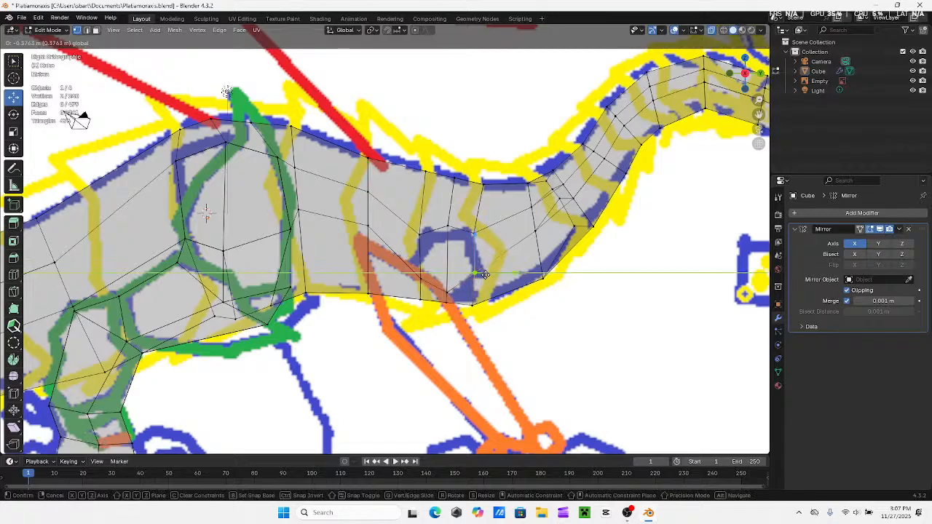
left_click(486, 275)
Select the shoulder's six outline vertices on the body side and extrude the two faces outward past the outer side of the hind leg
left_click_drag(406, 268, 431, 255)
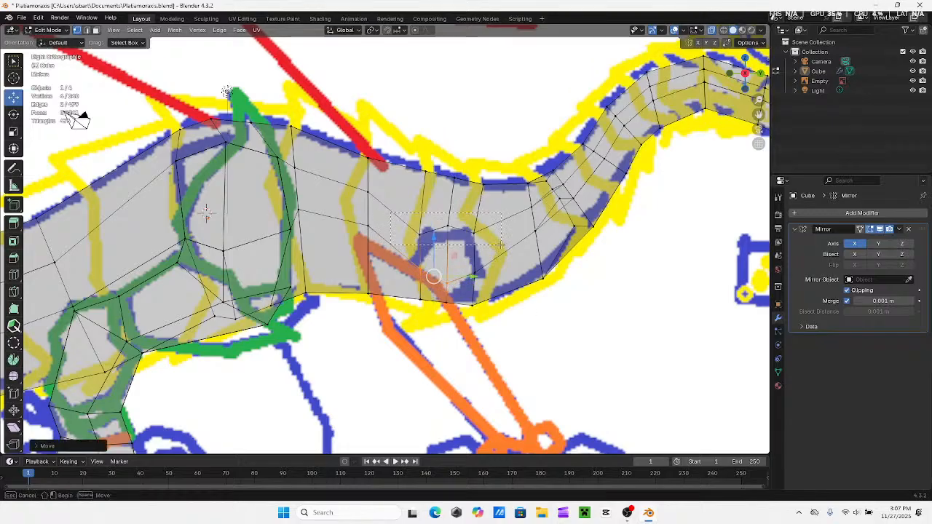
key("ctrl+KP_Add")
middle_click_drag(476, 287, 470, 223)
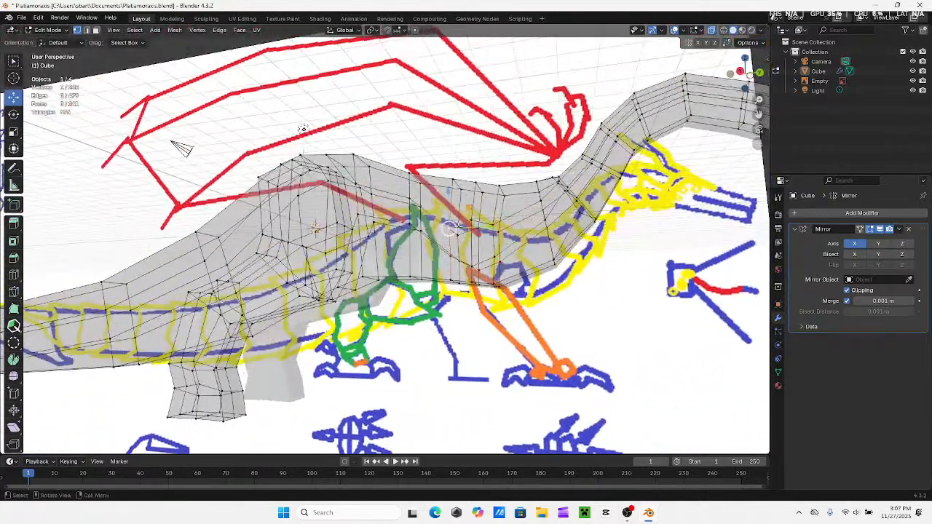
left_click(491, 224, "shift")
left_click(493, 259, "shift")
left_click(472, 268, "shift")
left_click(448, 257, "shift")
middle_click_drag(449, 258, 535, 263)
left_click(755, 72)
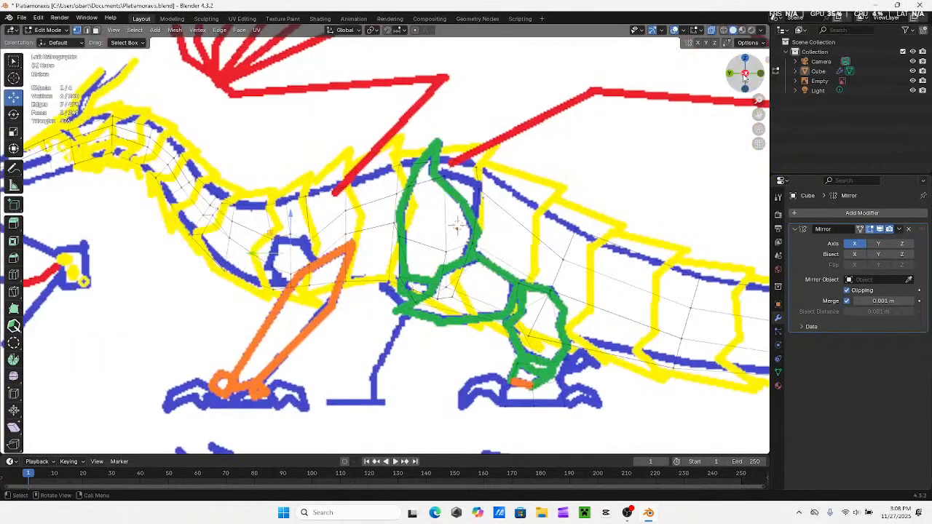
key("e")
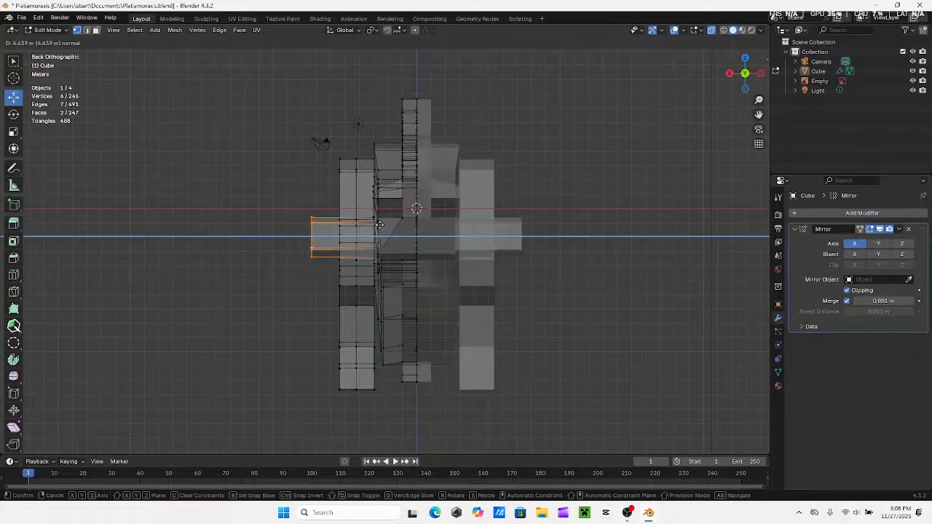
left_click(378, 222)
Turn off X-ray display and add a Subdivision Surface modifier to the creature mesh
left_click(710, 33)
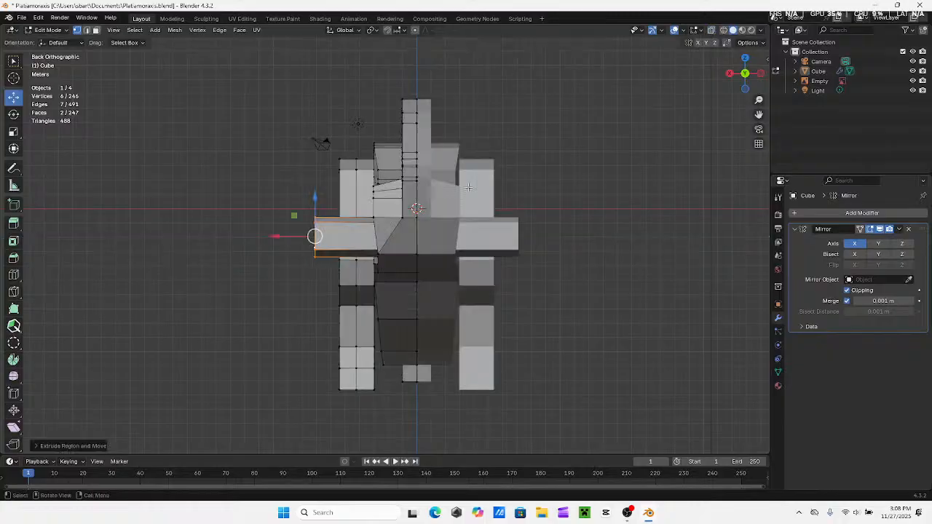
middle_click_drag(237, 308, 293, 286, "shift")
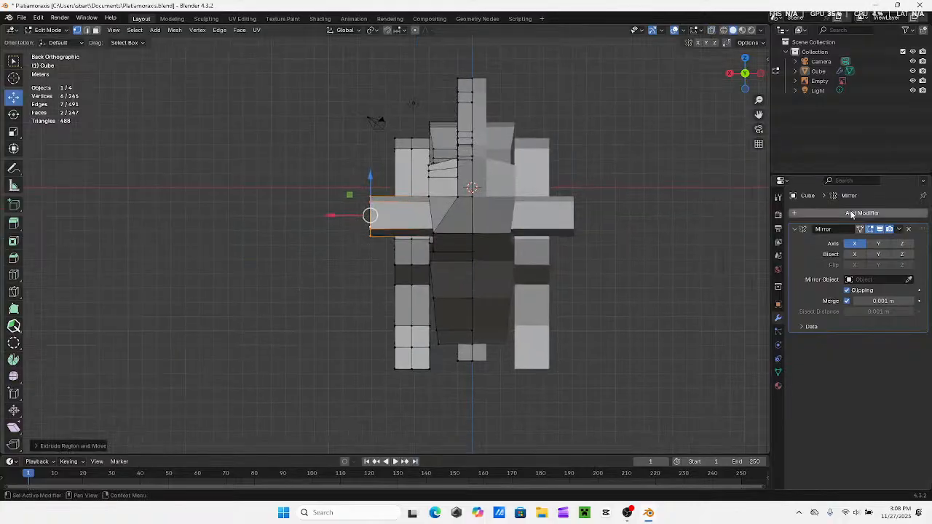
left_click(797, 212)
left_click(762, 231)
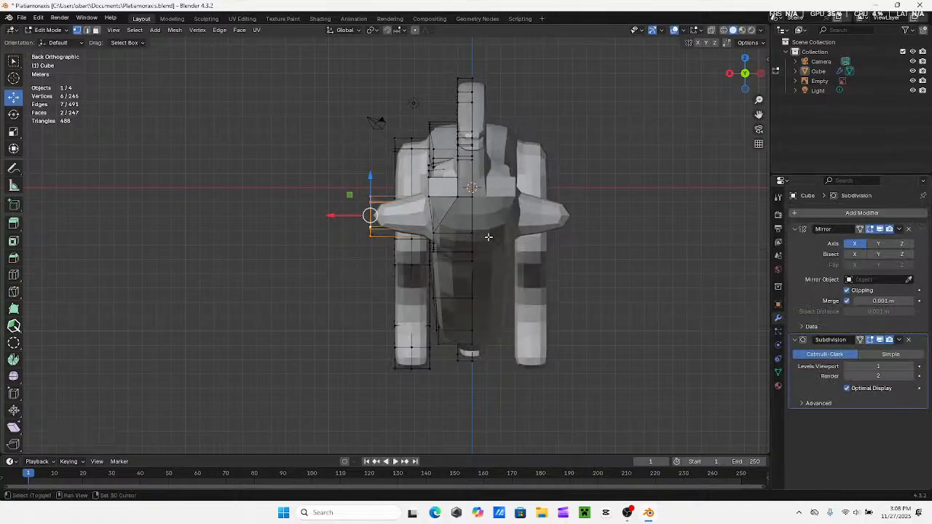
Adjust the extruded shoulder's outer end along X
middle_click_drag(331, 221, 391, 221, "shift")
left_click_drag(391, 221, 390, 220)
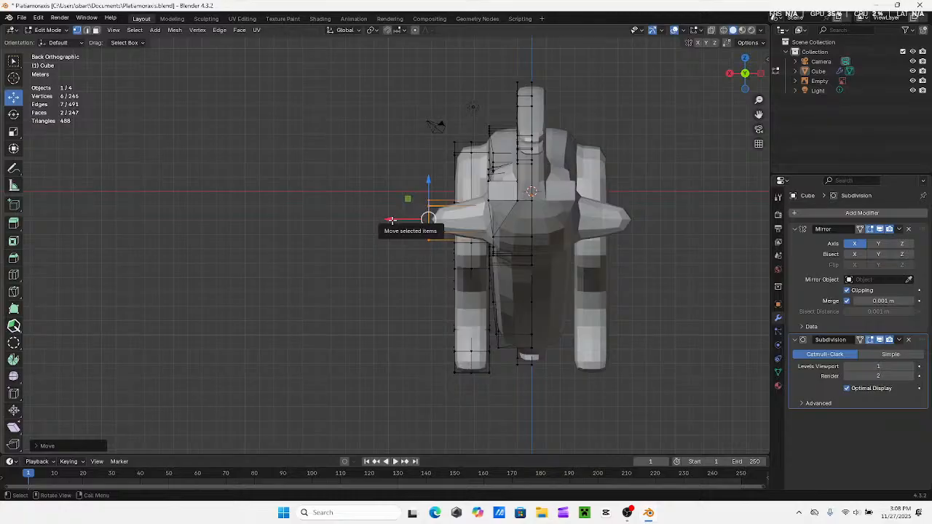
Extrude the shoulder's two outer end faces further outward by about 1.8 m in the back view
mouse_move(386, 209)
middle_mouse_down()
mouse_move(520, 251)
mouse_move(429, 213)
mouse_move(471, 331)
mouse_move(446, 274)
mouse_move(394, 276)
mouse_move(517, 250)
mouse_move(597, 218)
mouse_move(697, 156)
middle_mouse_up()
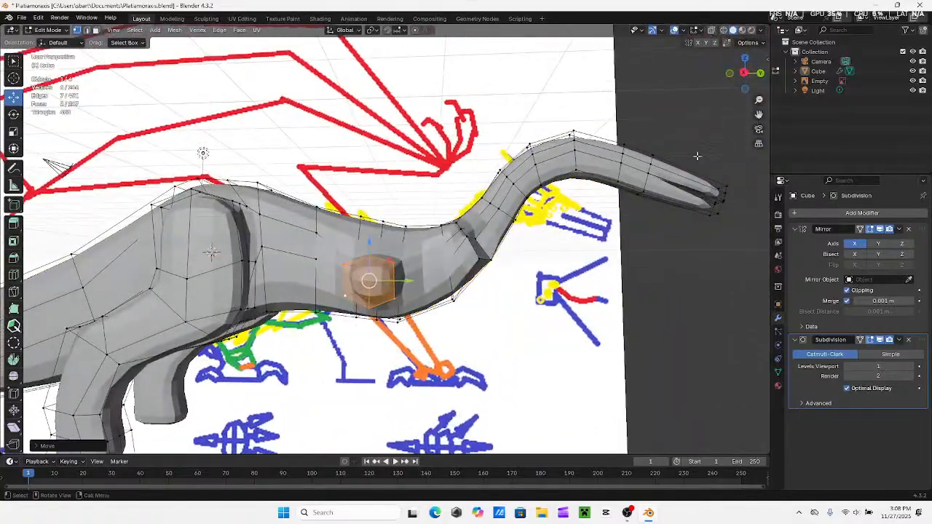
left_click(745, 72)
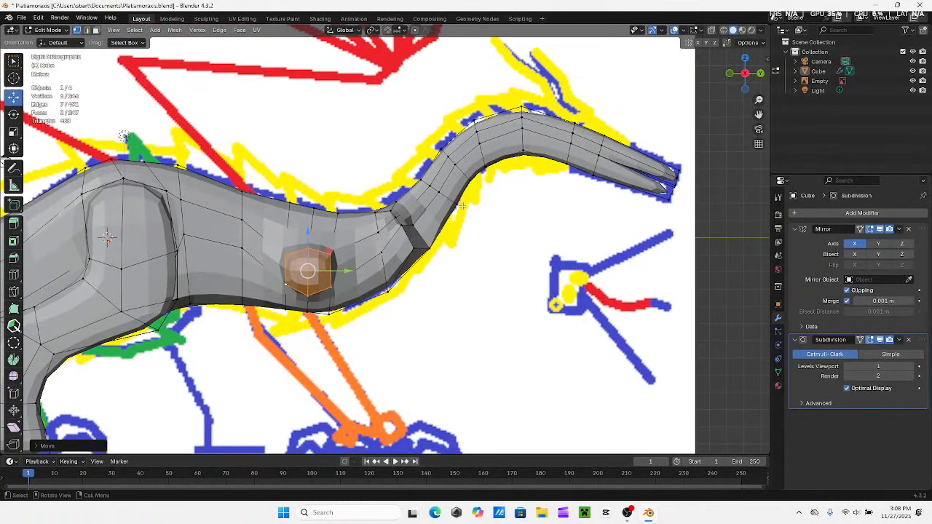
middle_click_drag(463, 206, 507, 219, "shift")
middle_click_drag(533, 254, 489, 230, "shift")
middle_click_drag(415, 234, 460, 233, "shift")
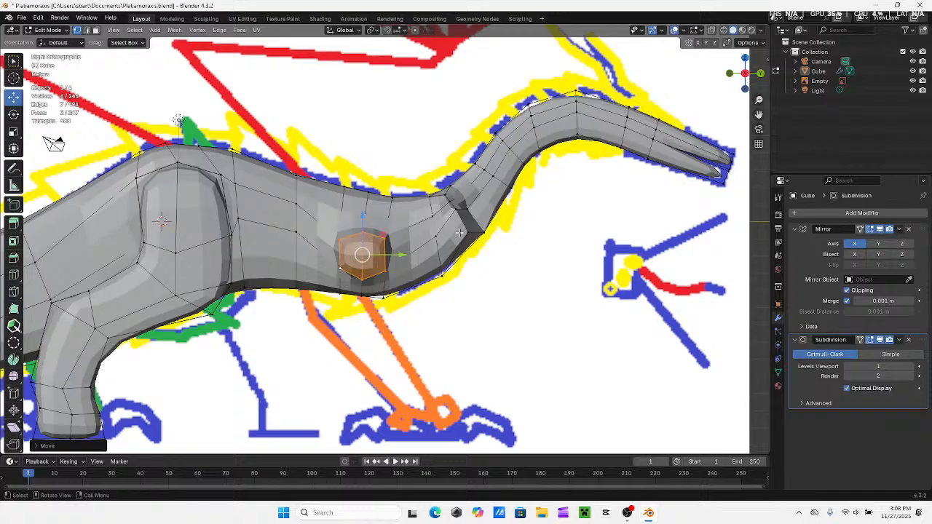
middle_click_drag(459, 227, 381, 238)
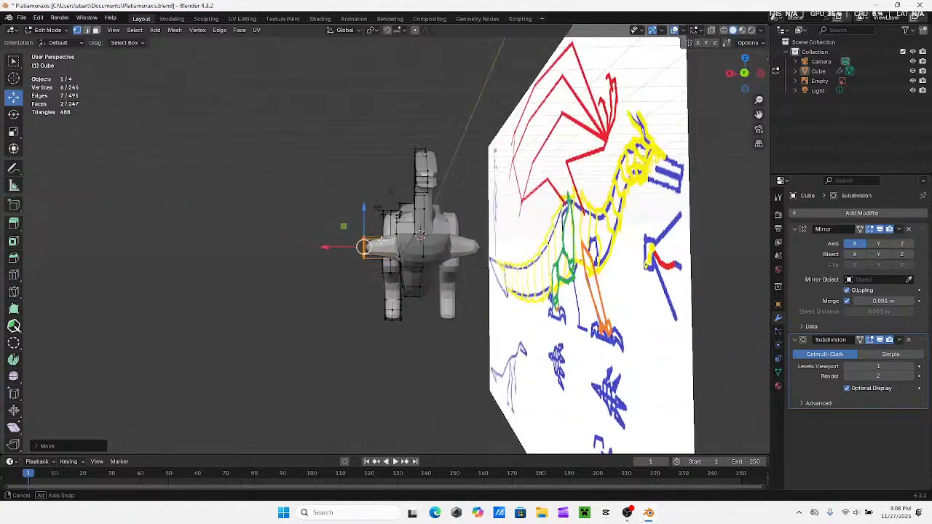
left_click(744, 72)
key("e")
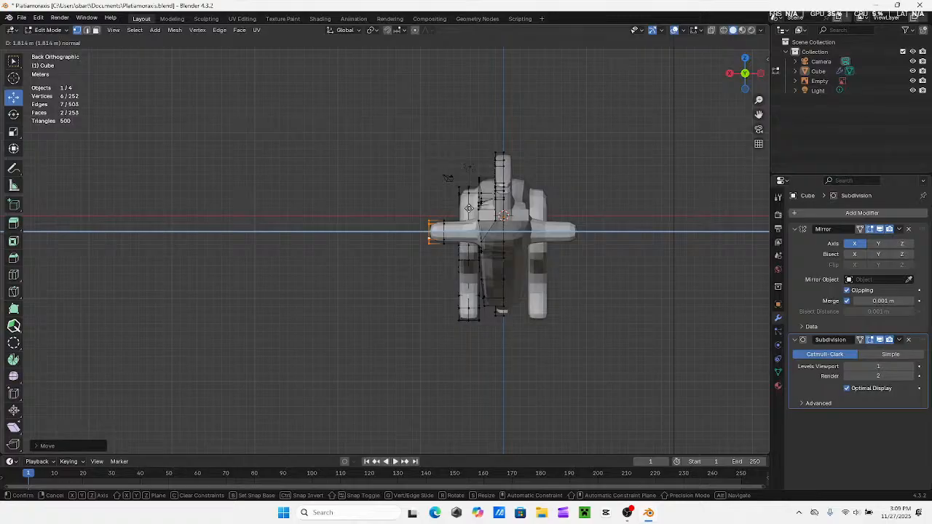
left_click(469, 209)
scroll(428, 262, "up", 6)
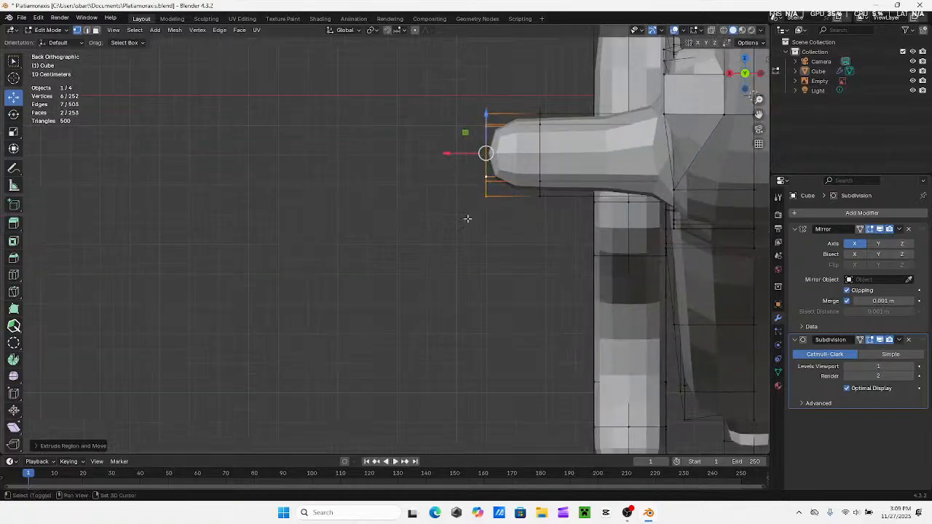
middle_click_drag(467, 218, 425, 228, "shift")
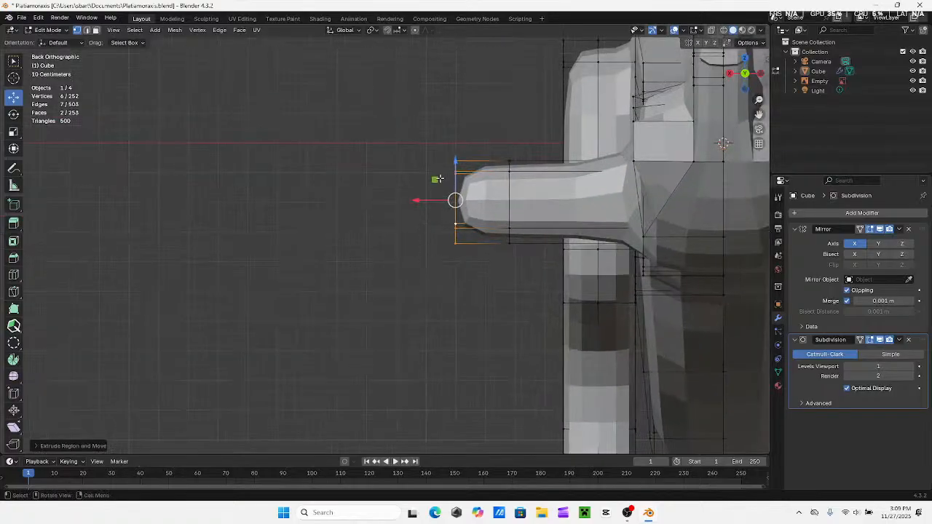
Try deleting and dissolving the three lower vertices at the outer end of the extruded shoulder
left_click_drag(445, 212, 469, 265)
key("ctrl+v")
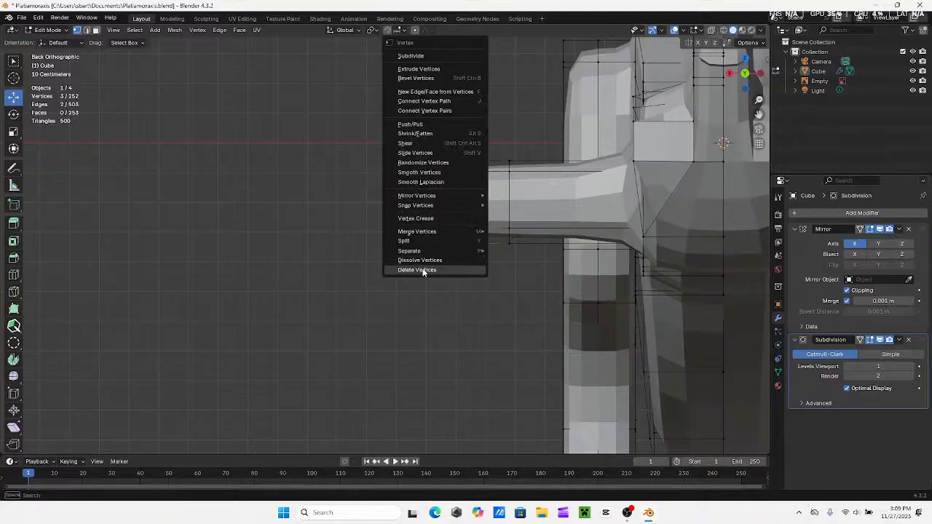
left_click(425, 269)
middle_click_drag(451, 257, 400, 267)
key("ctrl+z")
key("ctrl+v")
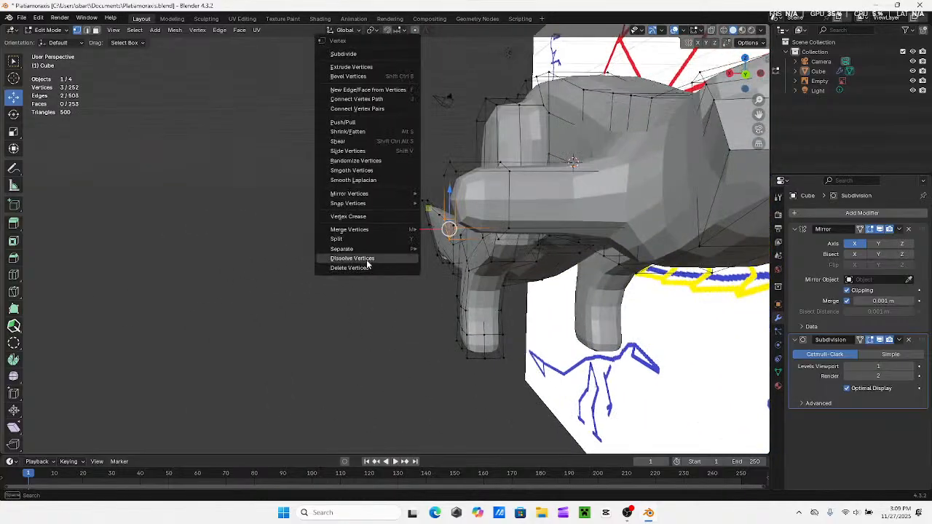
left_click(371, 258)
middle_click_drag(478, 250, 468, 255)
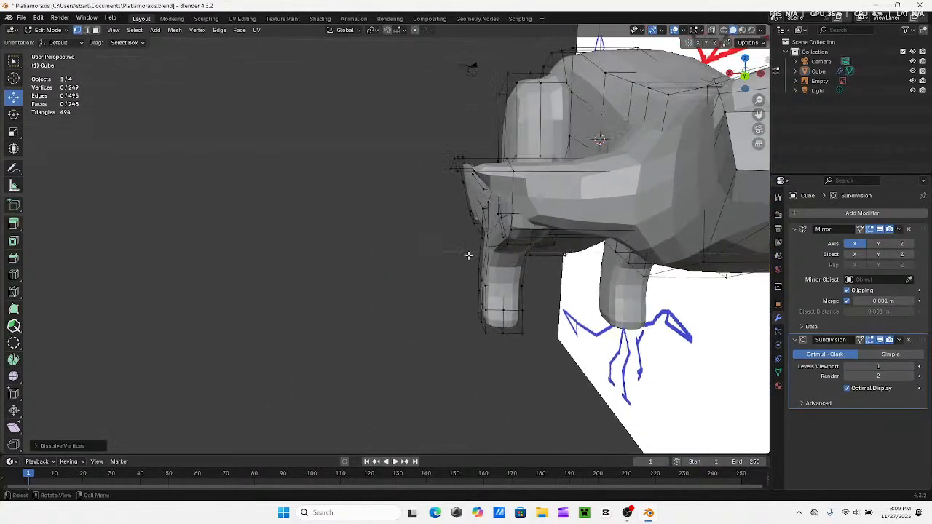
Try rebuilding the opened shoulder end by connecting its upper end vertices to the lower vertices of the previous loop
left_click(456, 173)
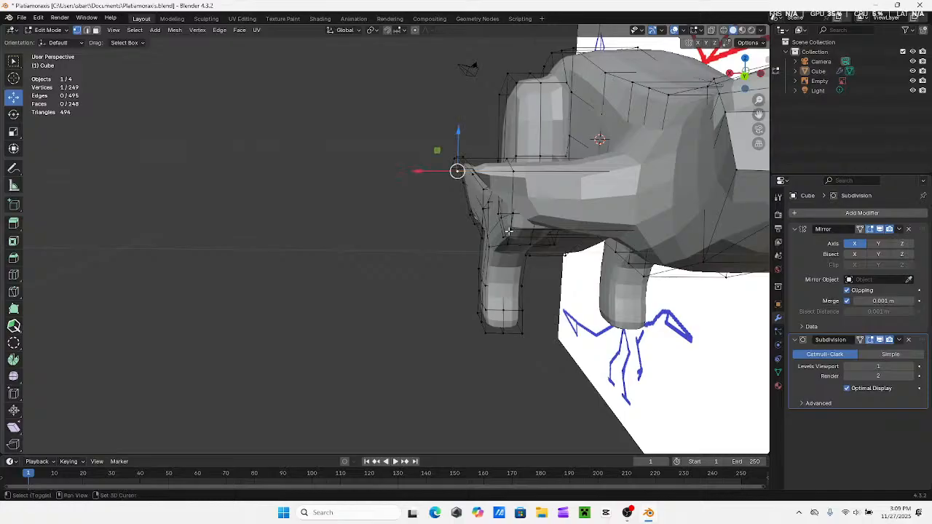
left_click(508, 231, "shift")
middle_click_drag(508, 230, 566, 228)
middle_click_drag(275, 204, 339, 182)
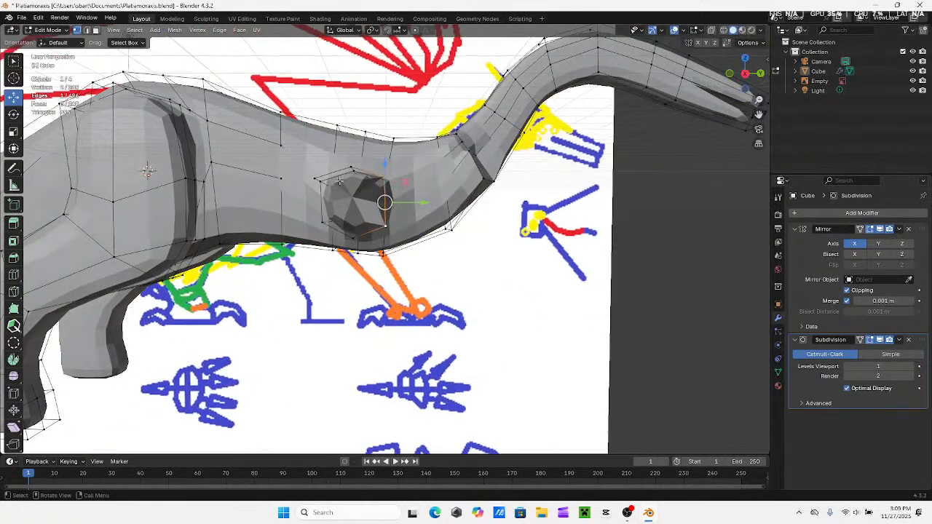
left_click(349, 169)
left_click(350, 239, "shift")
mouse_move(350, 239)
middle_mouse_down()
mouse_move(322, 188)
mouse_move(343, 156)
mouse_move(313, 266)
middle_mouse_up()
Undo the vertex connections and the dissolve to restore the extruded shoulder's boxed end
key("ctrl+z")
key("ctrl+z")
key("ctrl+z")
key("ctrl+z")
key("ctrl+z")
key("ctrl+z")
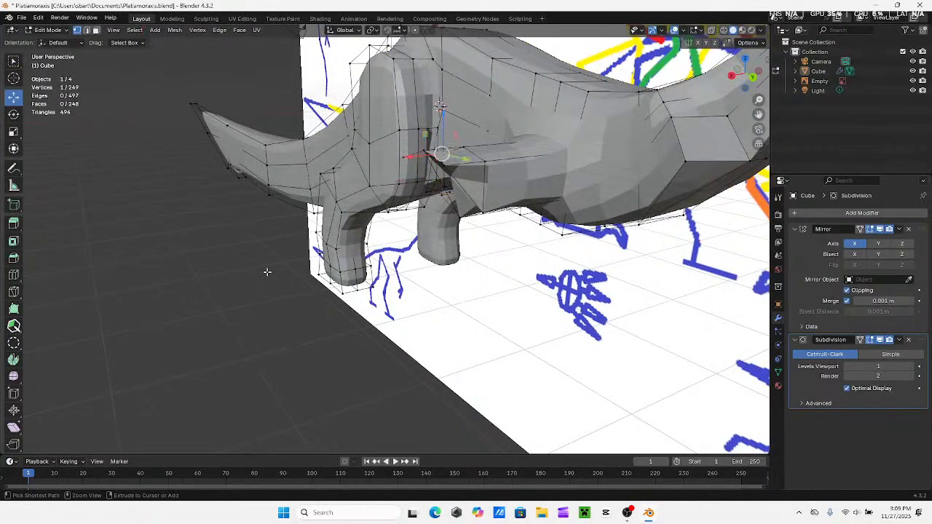
key("ctrl+z")
key("ctrl+z")
key("ctrl+z")
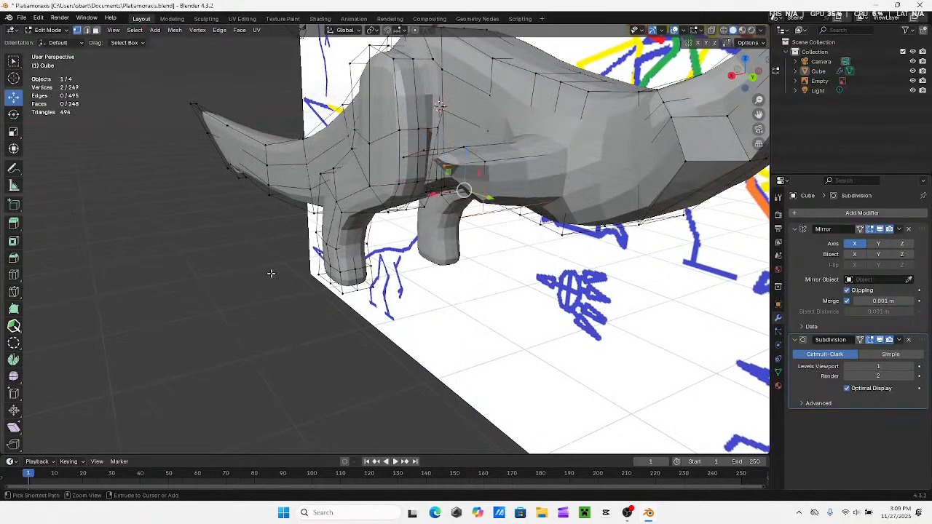
key("ctrl+z")
key("ctrl+z")
key("ctrl+z")
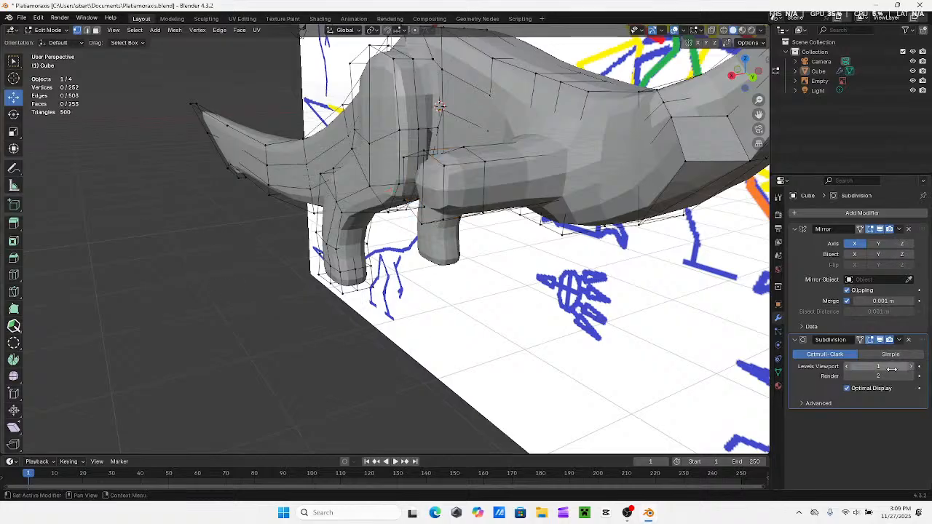
Remove the Subdivision modifier and move the shoulder end's three lower vertices inward along X, close to the previous loop
left_click(909, 340)
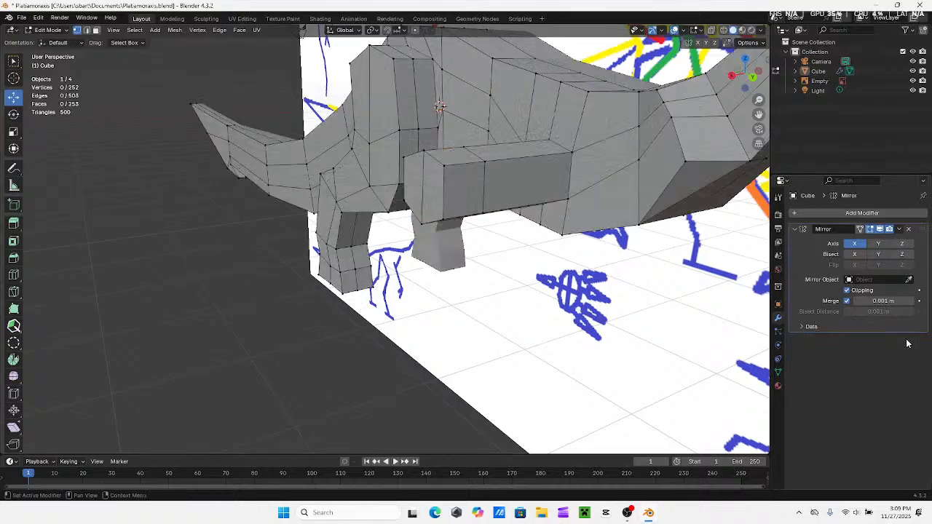
key("KP_5")
middle_click_drag(477, 231, 365, 217)
left_click(388, 237, "shift")
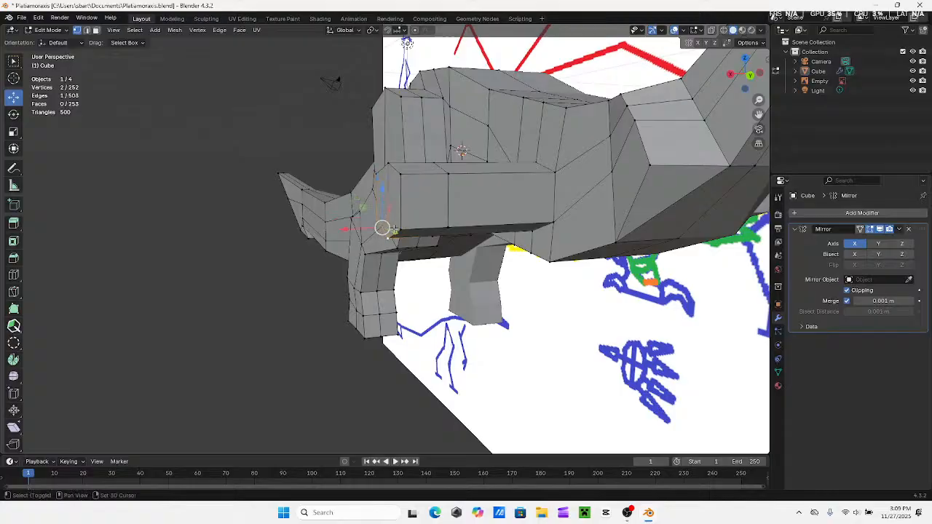
left_click(401, 230, "shift")
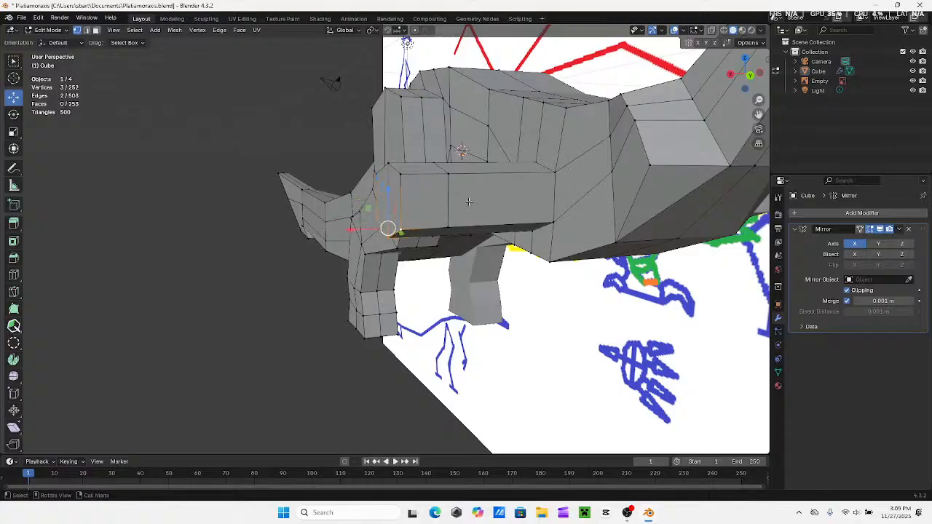
left_click(750, 75)
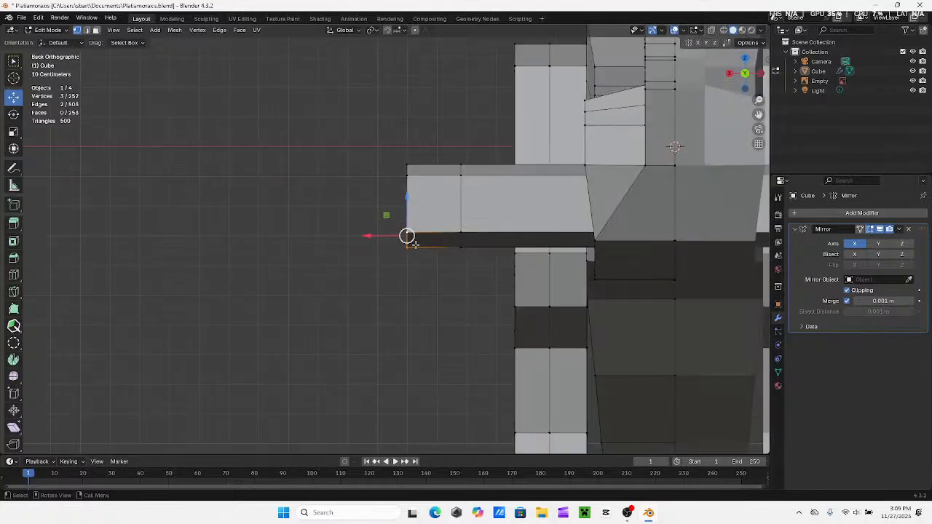
key("g")
key("x")
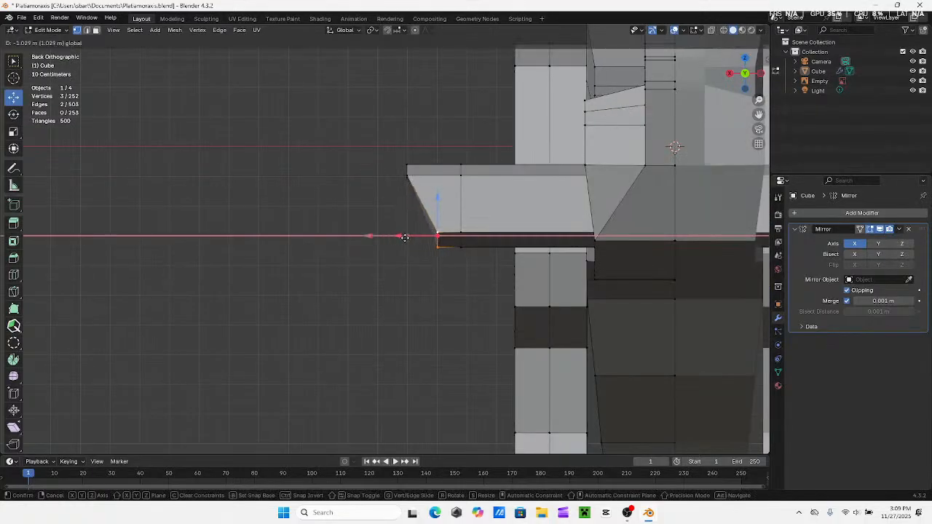
left_click(419, 238)
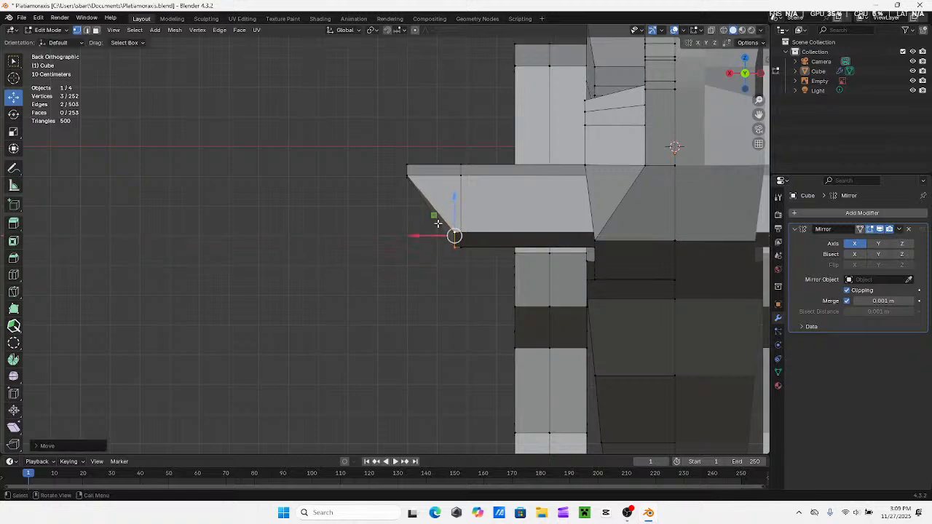
Slightly rotate the shoulder end's three lower vertices and nudge them downward
mouse_move(456, 209)
left_mouse_down()
mouse_move(418, 241)
mouse_move(449, 214)
left_mouse_up()
key("r")
left_click(582, 206)
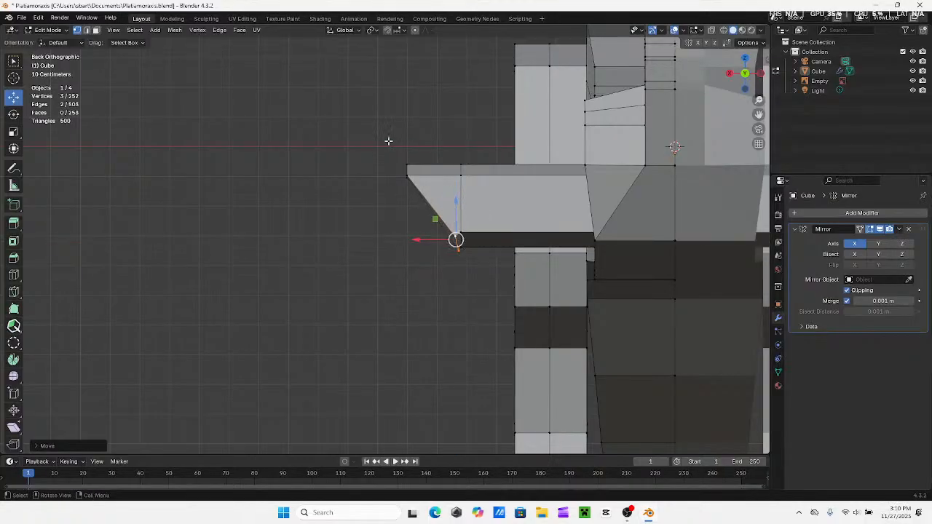
With X-ray on, rotate the shoulder end's three upper vertices and move them down and slightly inward
left_click(711, 30)
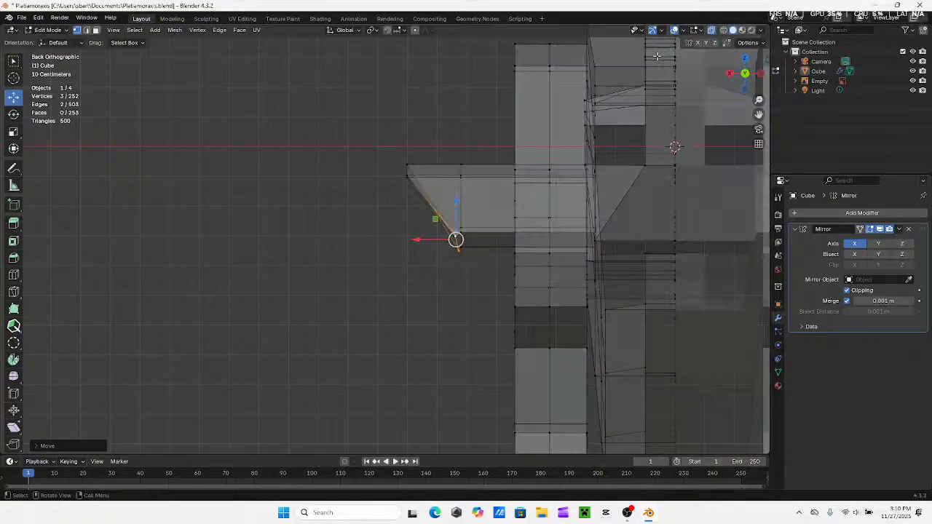
left_click_drag(366, 145, 425, 201)
left_click_drag(407, 153, 407, 153)
key("r")
left_click(461, 145)
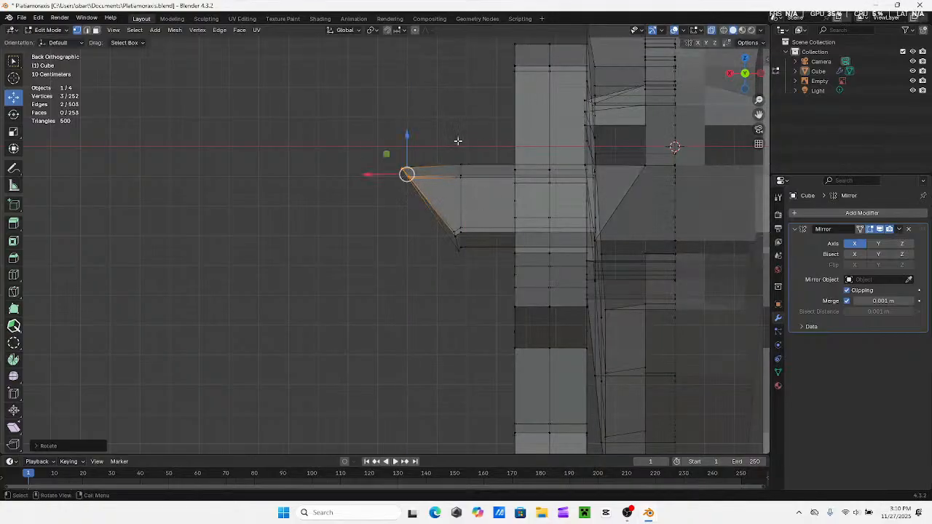
left_click_drag(407, 152, 407, 172)
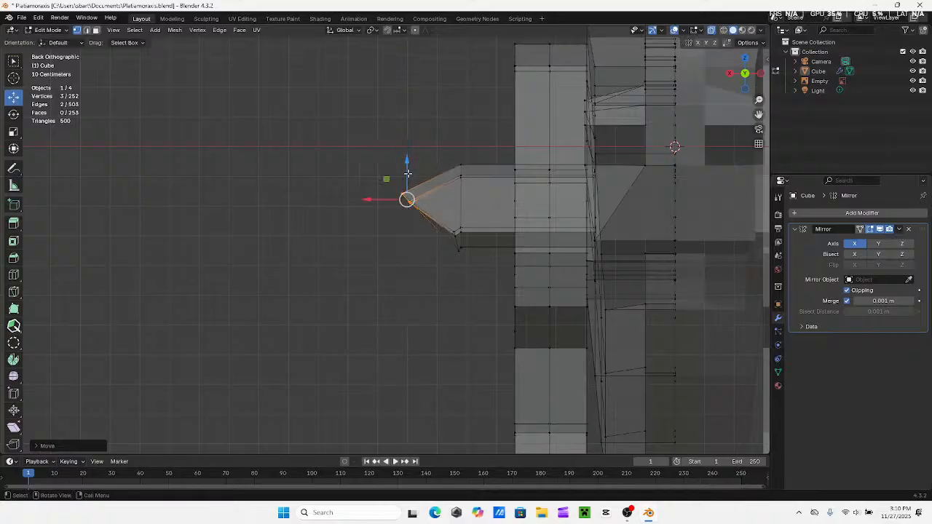
left_click_drag(359, 202, 370, 203)
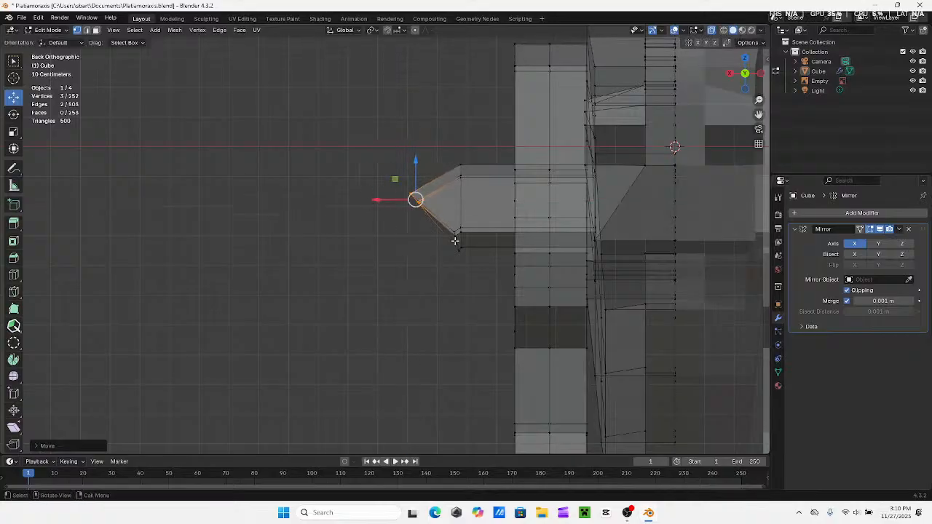
Rotate the shoulder end's three upper vertices further to follow the slanted end face
key("r")
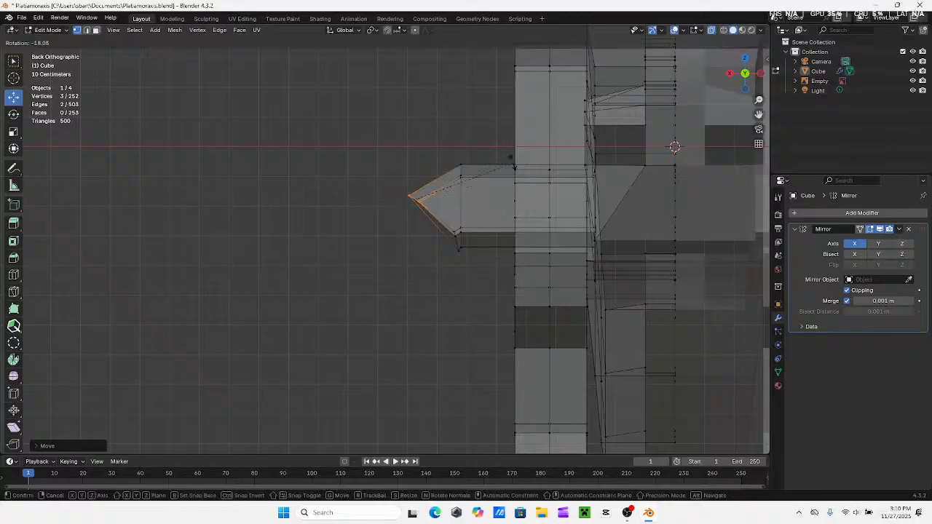
left_click(494, 156)
middle_click_drag(494, 156, 430, 200)
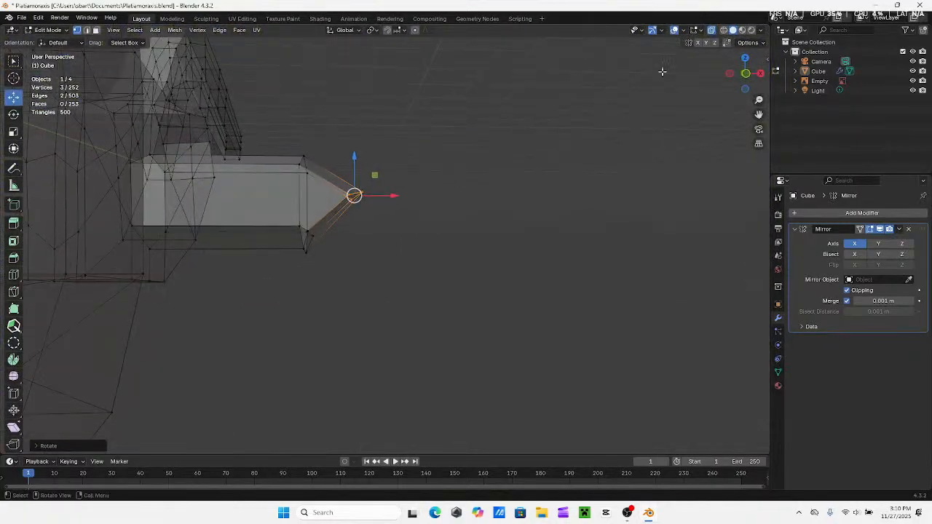
left_click(743, 75)
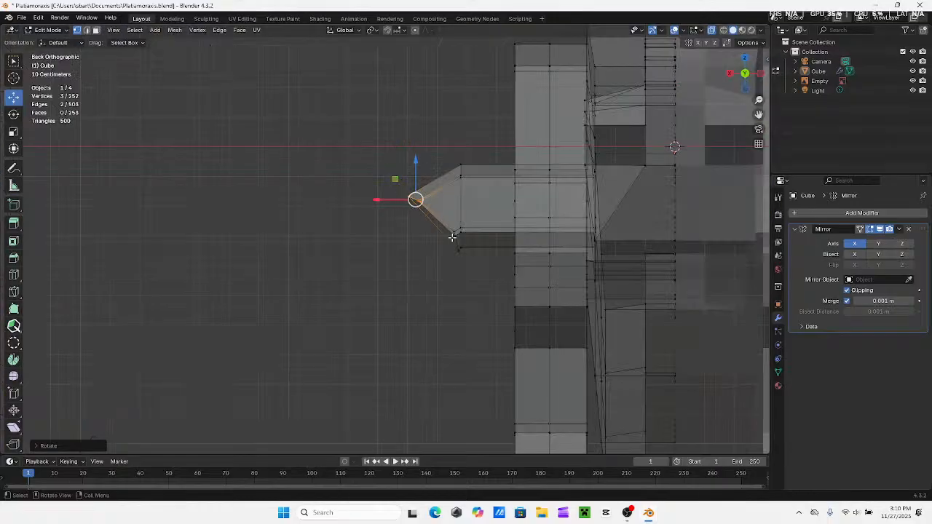
Select all six vertices of the slanted shoulder end and rotate the two end faces slightly
left_click(453, 230)
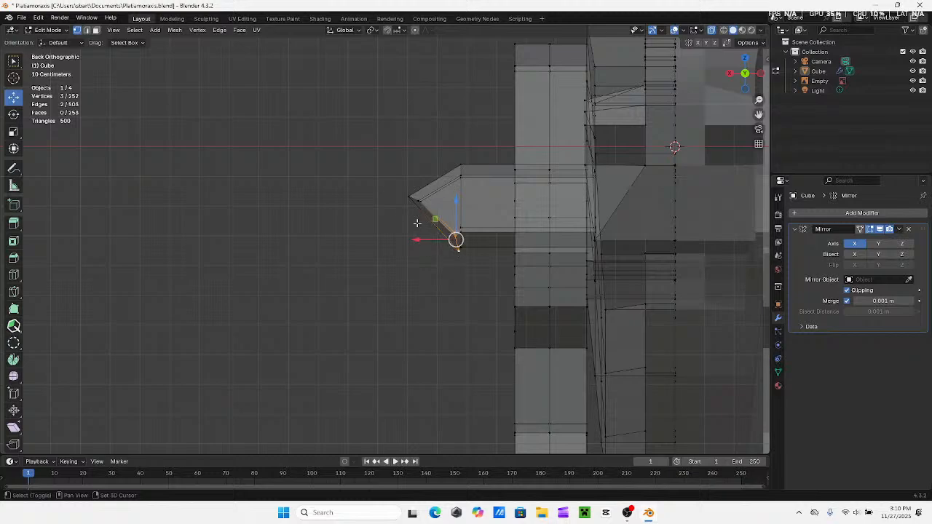
left_click_drag(387, 172, 432, 217, "shift")
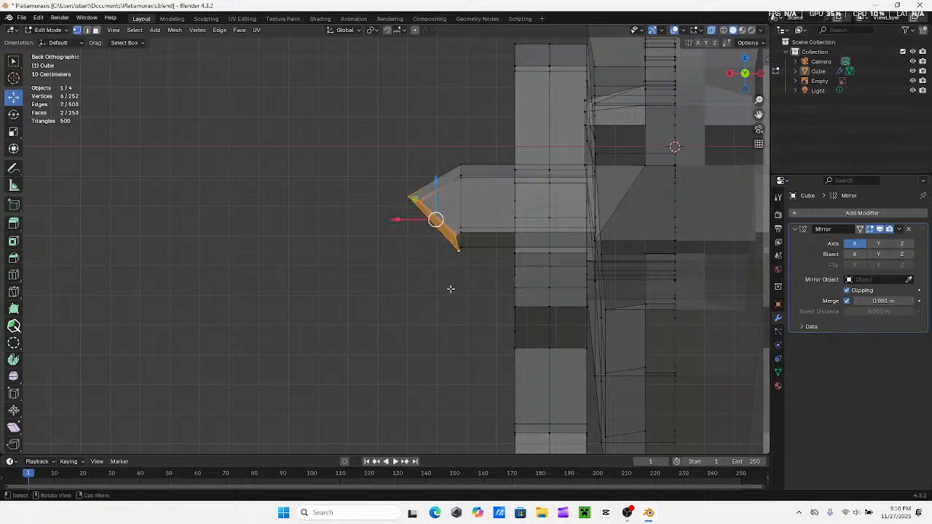
scroll(449, 289, "down", 5)
key("r")
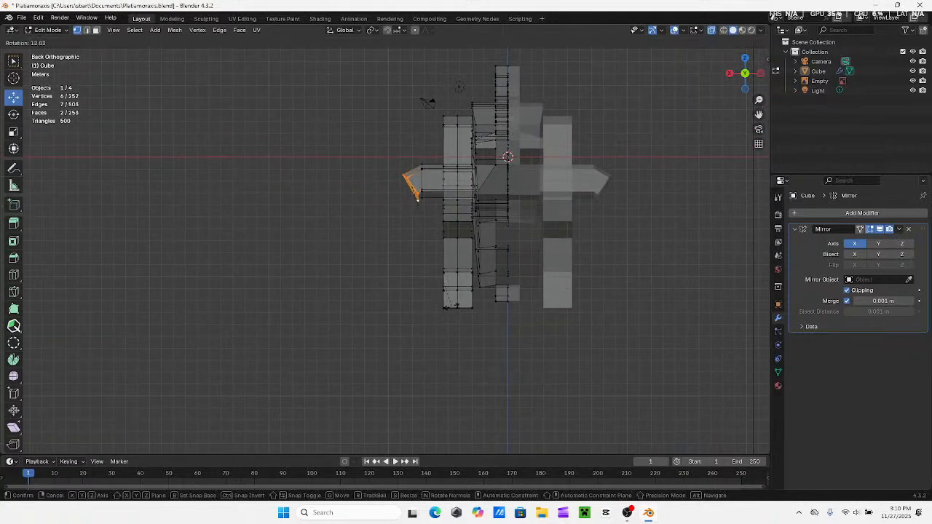
left_click(464, 300)
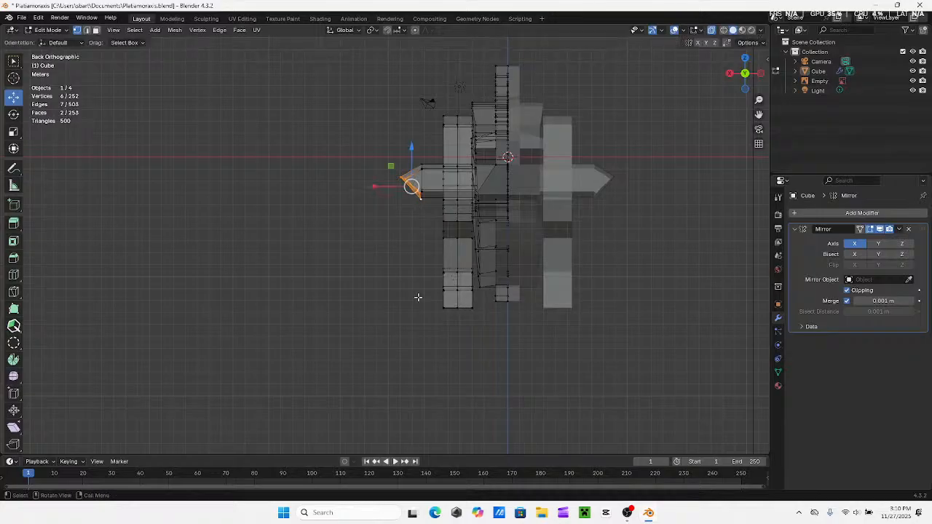
Extrude the slanted shoulder end downward and shift it about 6.7 m inward along X so the leg hangs beneath the elbow
key("e")
left_click(359, 395)
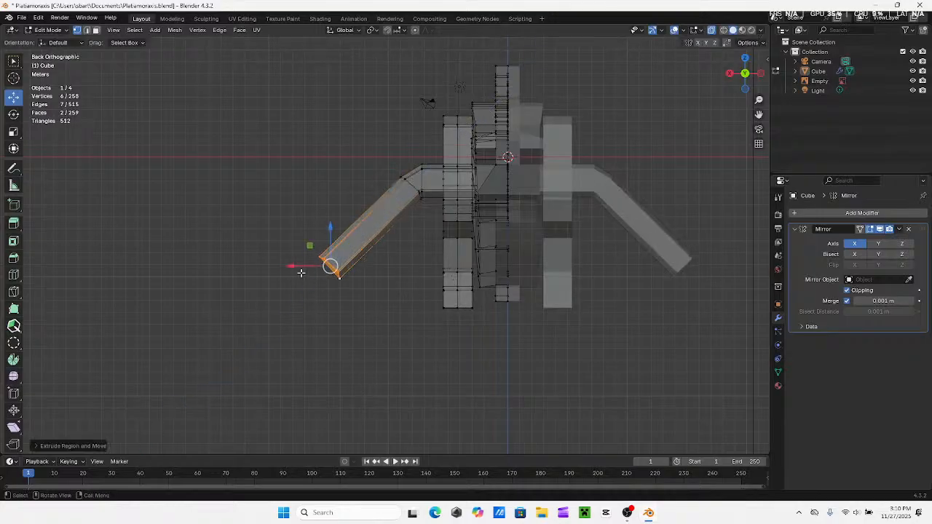
key("g")
key("x")
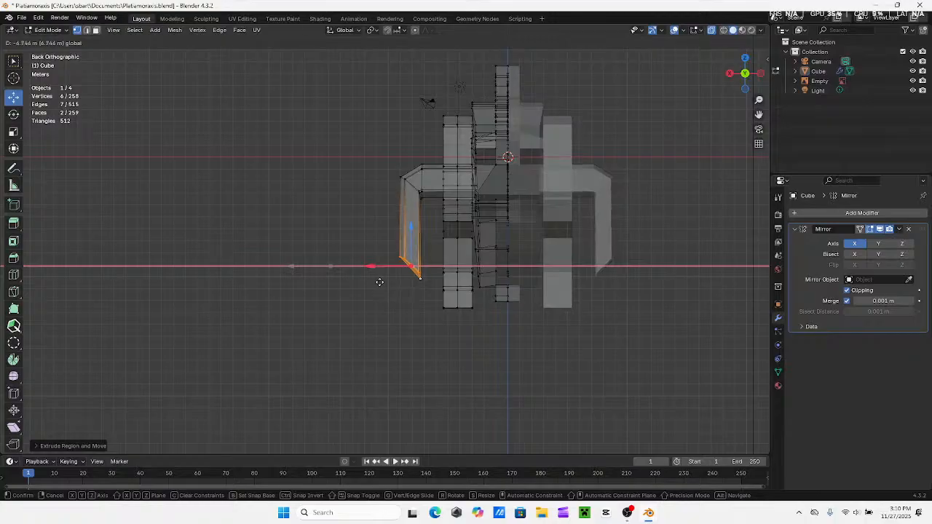
left_click(380, 282)
Rotate the leg's lower end about 47 degrees until it is level and nudge it along X
key("r")
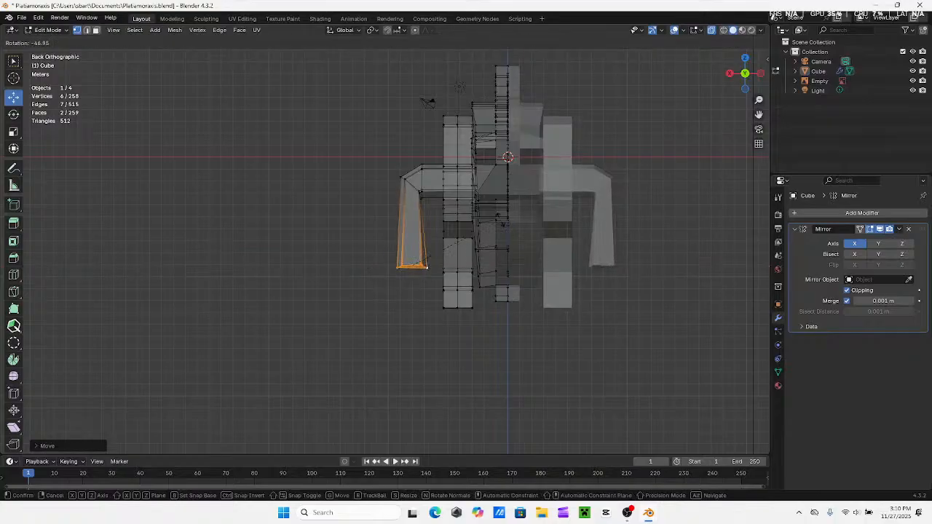
left_click(395, 265)
key("g")
key("x")
left_click(377, 273)
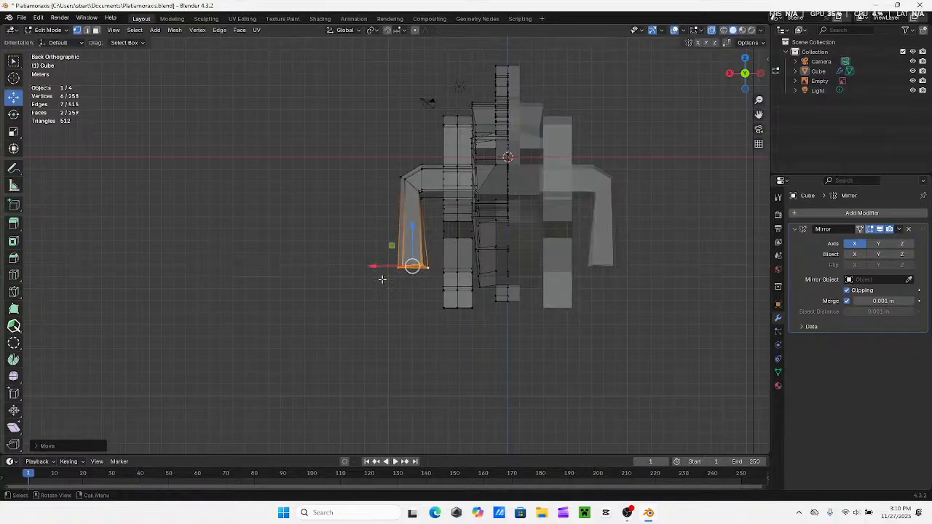
Scale down the leg's lower end to taper it and move it about 0.2 m outward along X
scroll(408, 276, "up", 5)
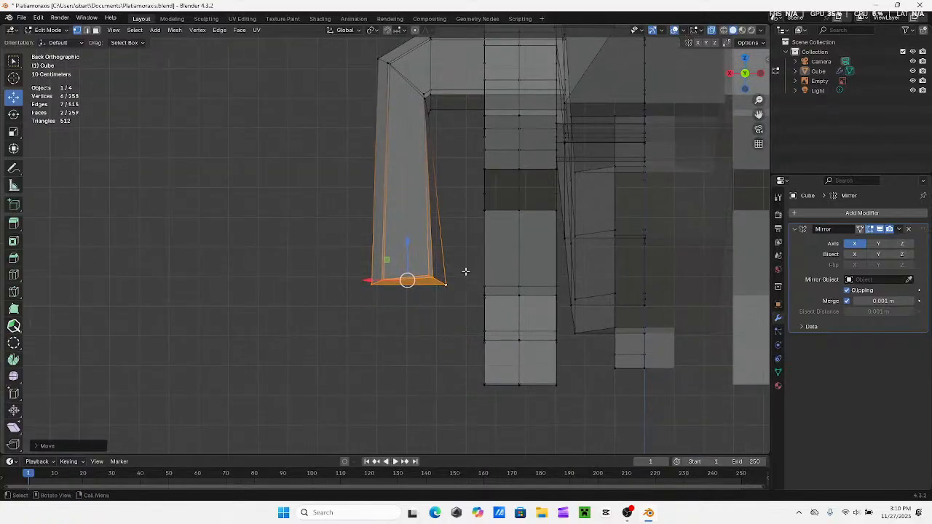
middle_click_drag(451, 302, 575, 310)
scroll(449, 279, "down", 3)
middle_click_drag(449, 279, 406, 279)
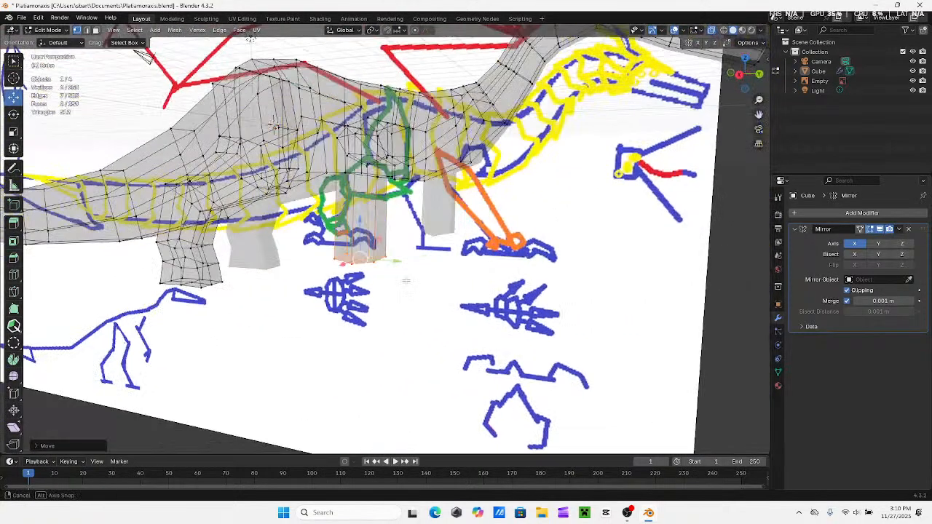
left_click(759, 80)
key("s")
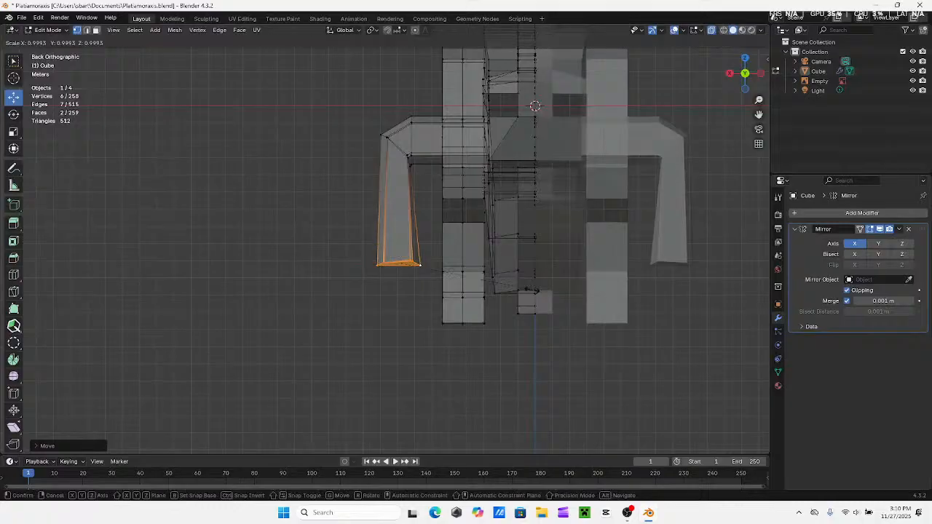
left_click(500, 286)
key("g")
key("x")
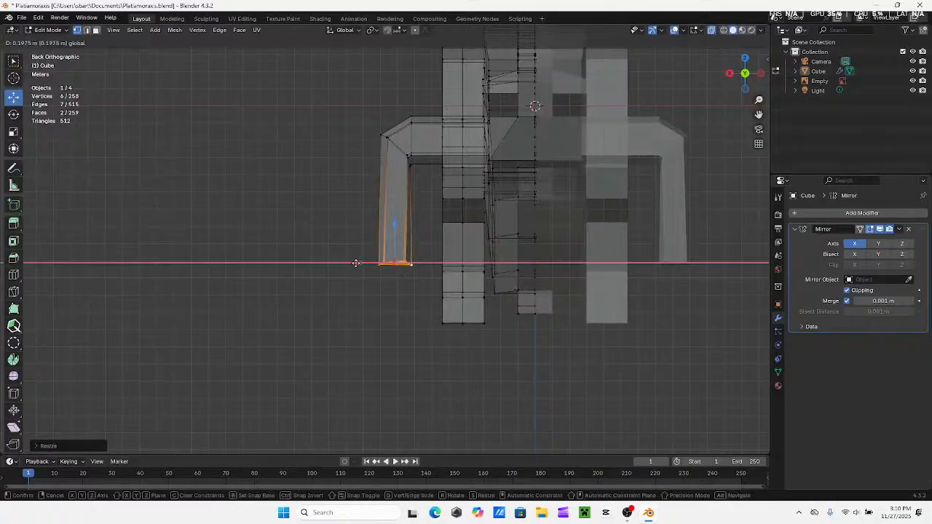
left_click(357, 264)
With X-ray off, scale the leg's lower end to about 0.8 to narrow it further
left_click(712, 32)
middle_click_drag(491, 169, 507, 156, "shift")
scroll(476, 321, "down", 1)
key("s")
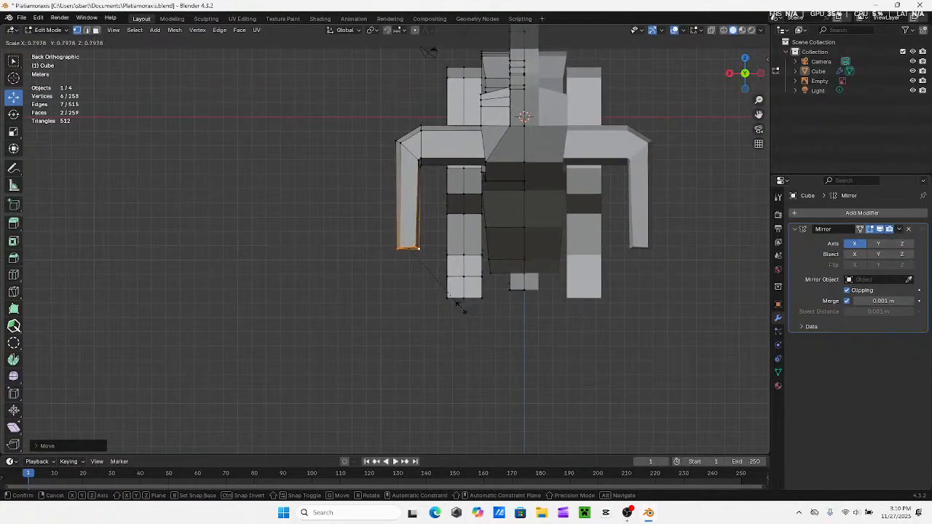
left_click(459, 305)
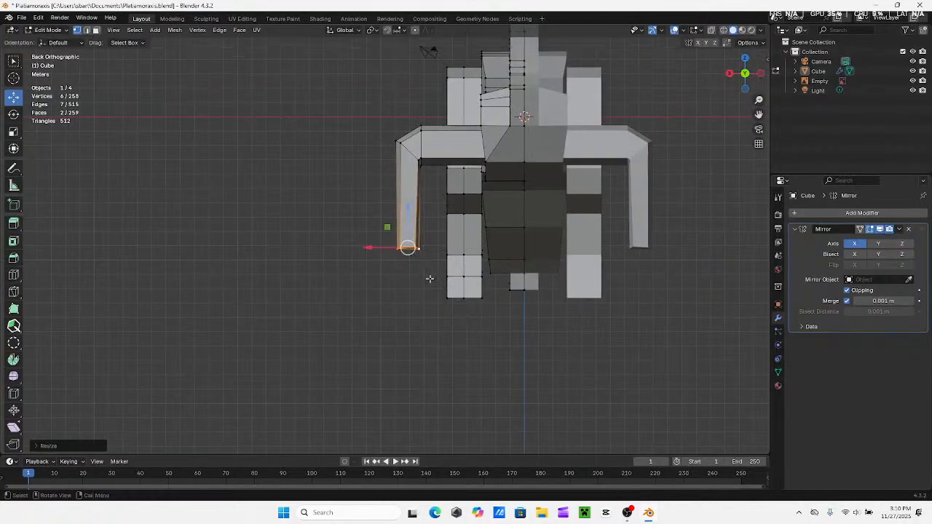
In the right side view with X-ray on, lower the leg's end about 0.44 m along Z and shift it slightly forward along Y
left_click(730, 74)
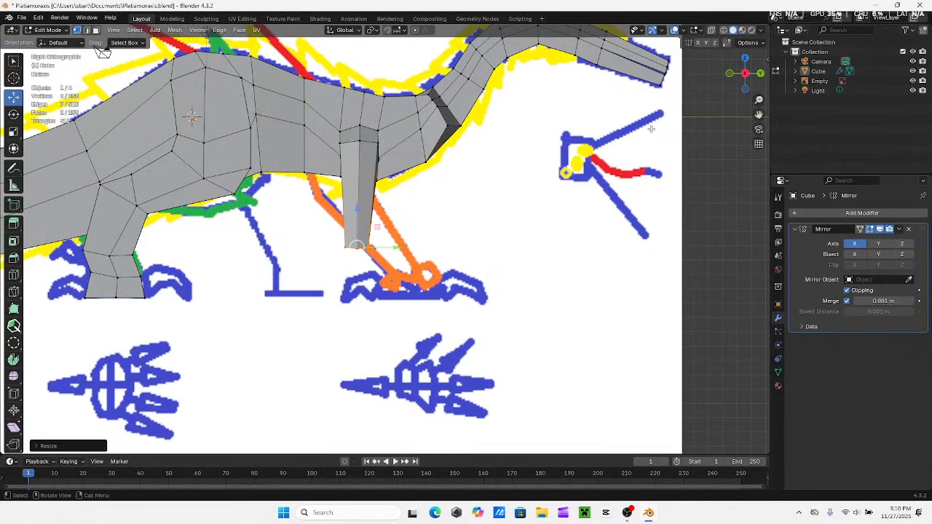
left_click(710, 31)
key("g")
key("z")
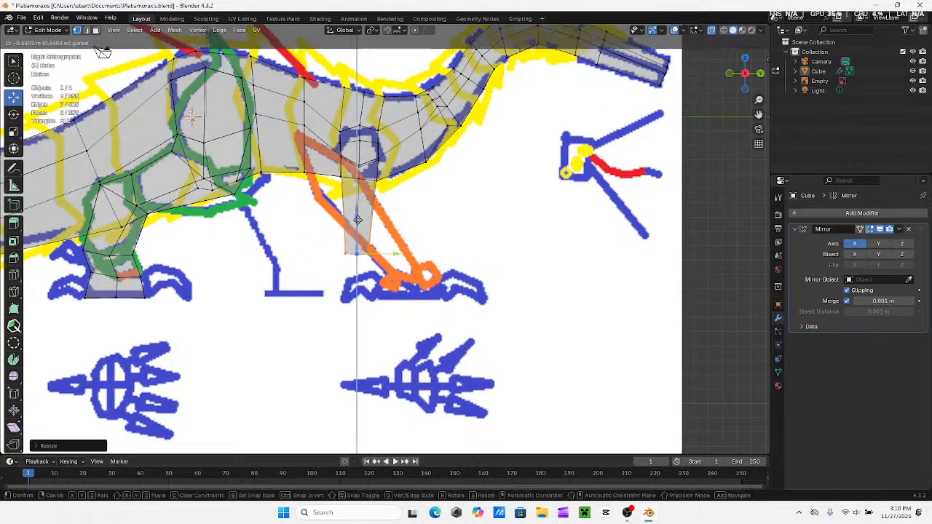
left_click(357, 220)
key("g")
key("y")
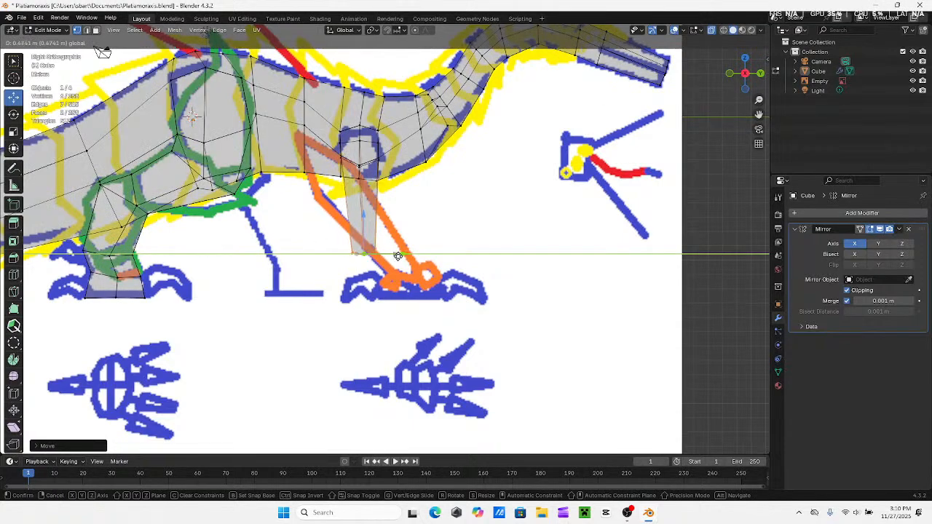
left_click(396, 256)
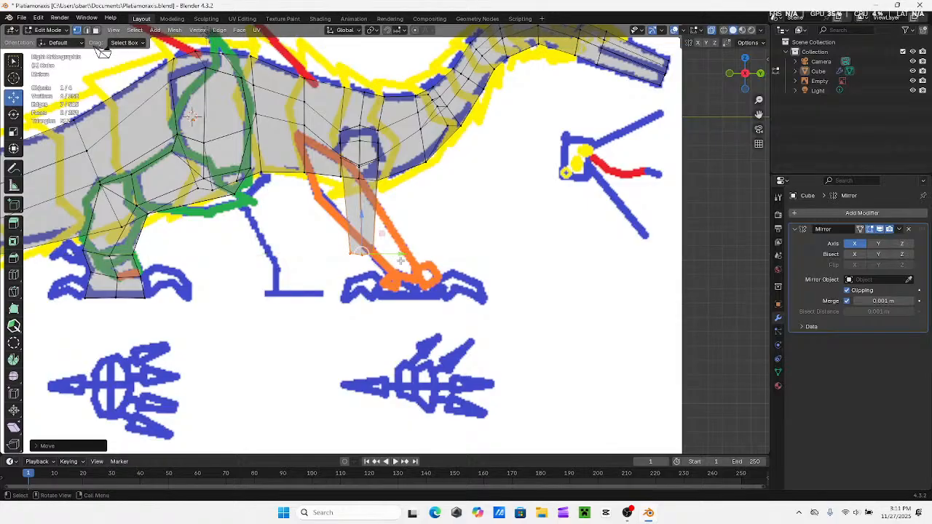
In the back view with X-ray on, raise the three outer elbow vertices slightly along Z, rotate them minimally and deselect them
middle_click_drag(396, 256, 331, 252)
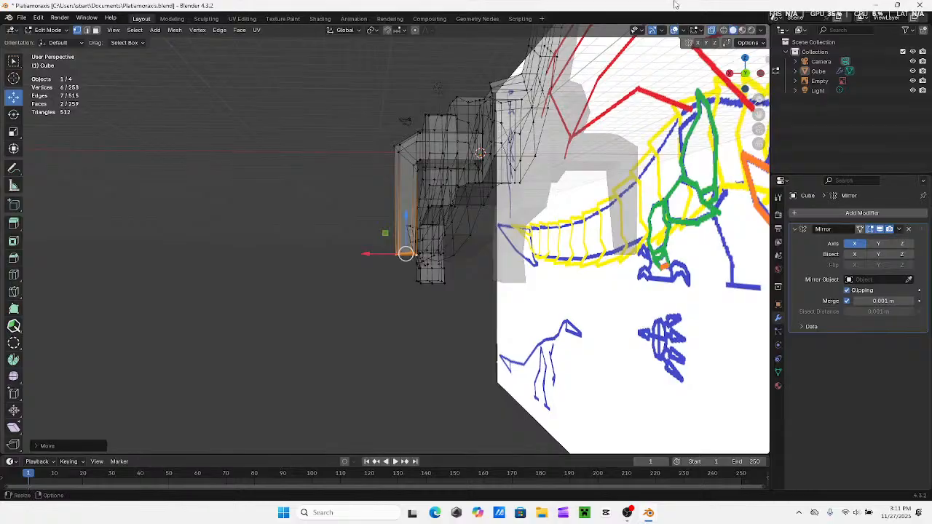
left_click(746, 75)
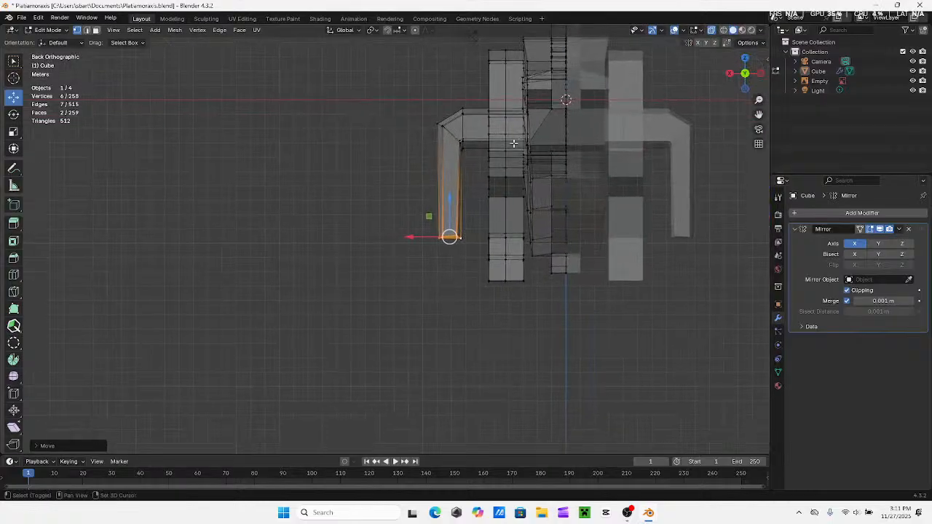
left_click(715, 31)
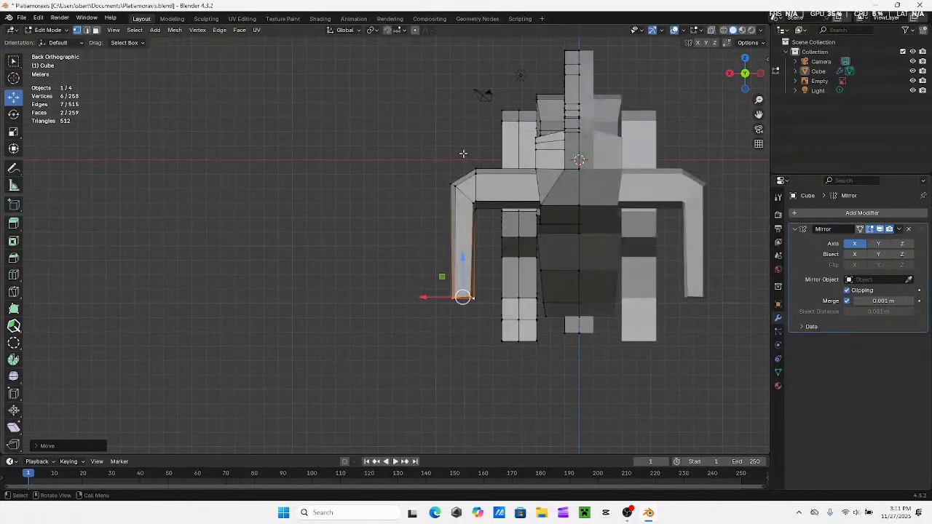
left_click(402, 191)
middle_click_drag(447, 184, 410, 224, "shift")
scroll(417, 210, "up", 3)
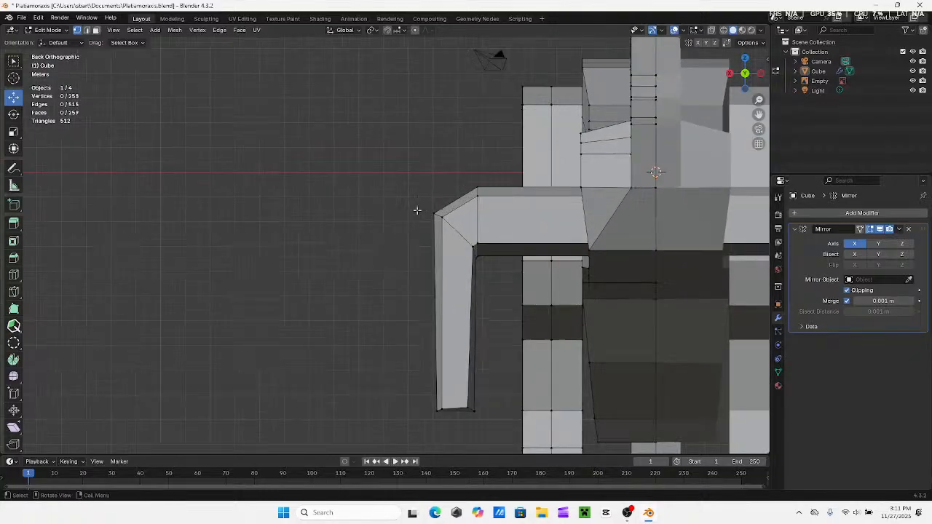
left_click(712, 31)
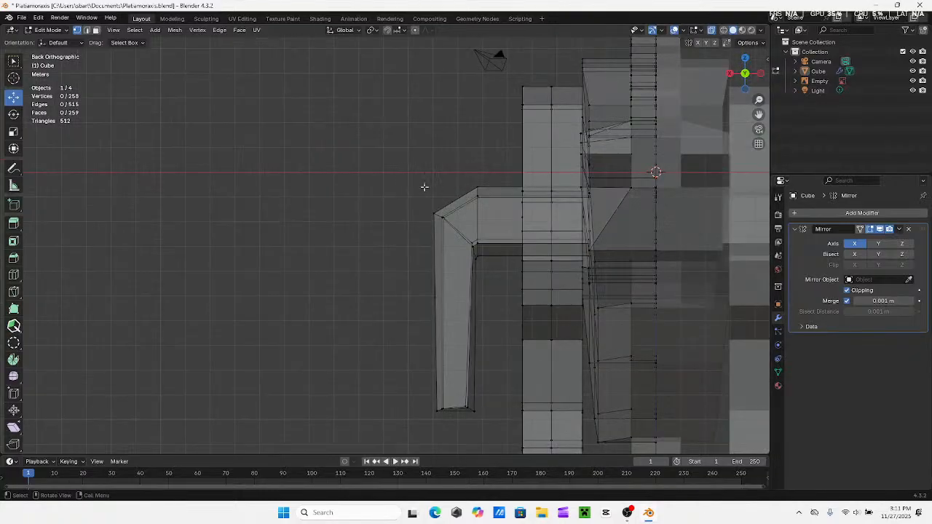
left_click_drag(406, 186, 449, 247)
left_click_drag(443, 178, 442, 168)
key("r")
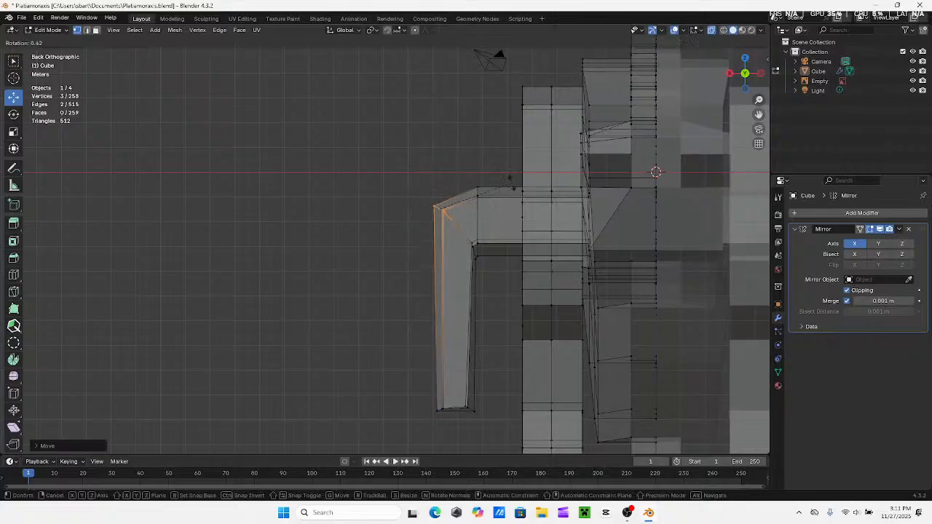
left_click(510, 177)
left_click_drag(464, 166, 432, 195)
left_click(370, 175)
Examine the bent front legs in solid display from an angled perspective and from the back view
mouse_move(371, 174)
middle_mouse_down("shift")
mouse_move(420, 195)
mouse_move(496, 151)
mouse_move(645, 106)
mouse_move(509, 168)
mouse_move(312, 225)
mouse_move(199, 104)
mouse_move(306, 60)
mouse_move(246, 56)
mouse_move(230, 84)
mouse_move(379, 235)
mouse_move(276, 77)
mouse_move(249, 87)
mouse_move(298, 87)
middle_mouse_up("shift")
left_click(712, 31)
middle_click_drag(466, 224, 448, 212)
middle_click_drag(278, 88, 347, 151)
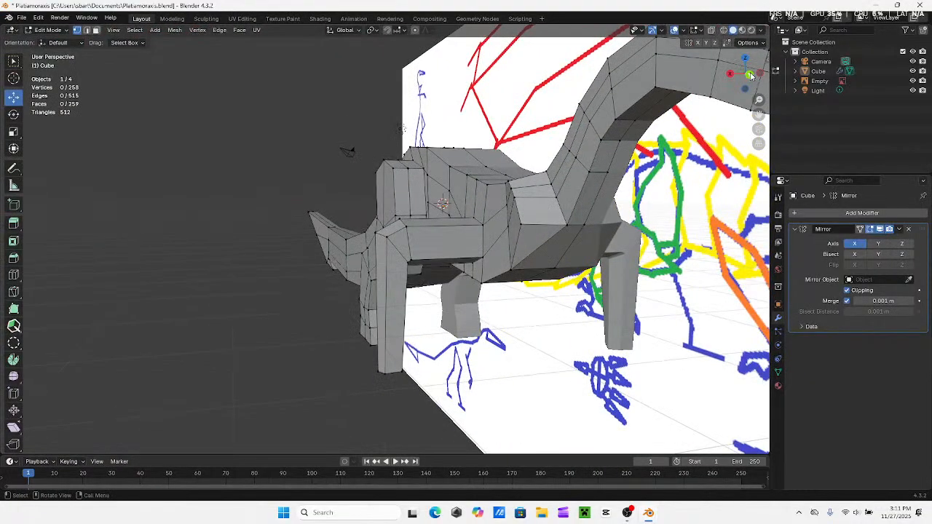
left_click(750, 75)
scroll(479, 200, "up", 3)
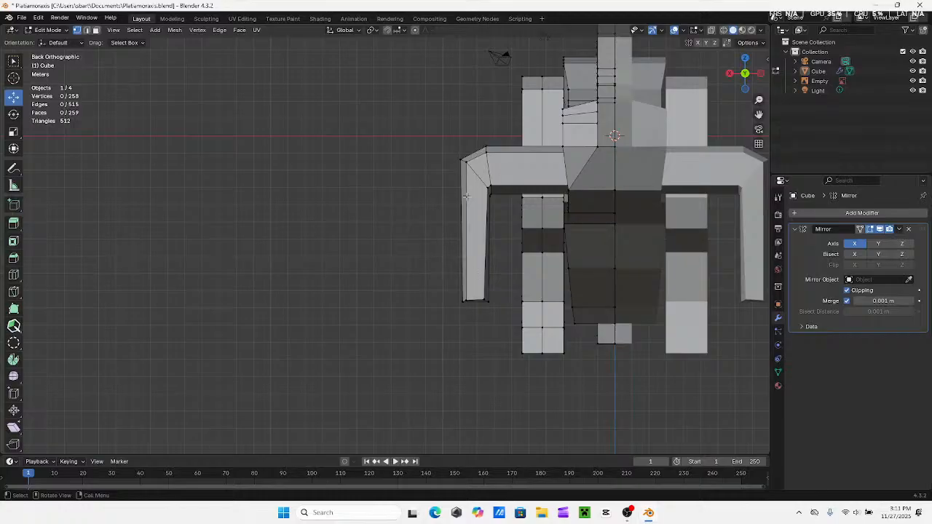
middle_click_drag(471, 288, 502, 244, "shift")
middle_click_drag(482, 176, 488, 274, "shift")
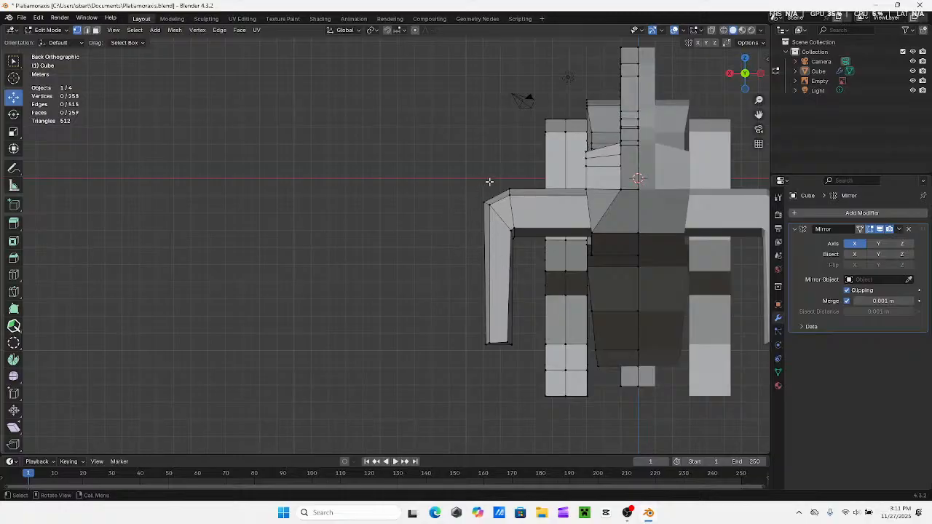
middle_click_drag(501, 331, 469, 206)
Compare the front leg and whole body with the side-view reference, in both X-ray and solid display
left_click(712, 32)
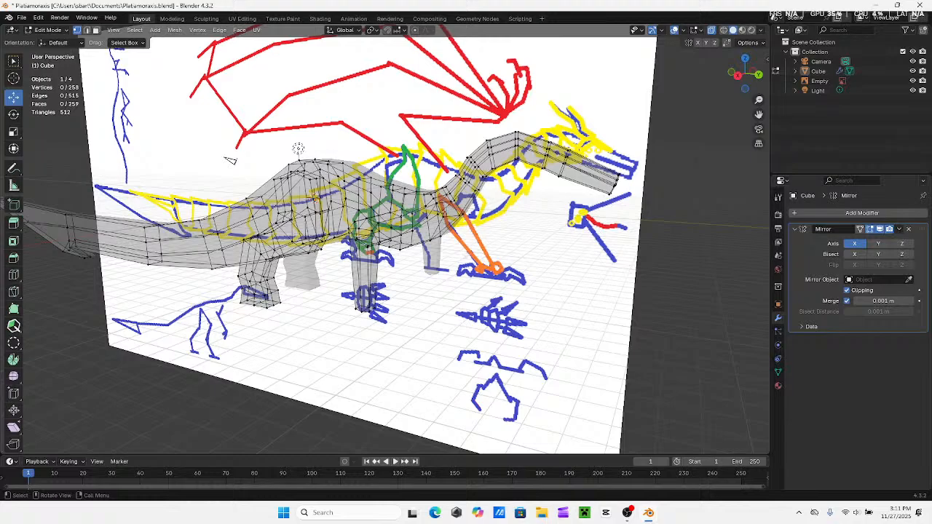
middle_click_drag(444, 213, 540, 169)
left_click(732, 89)
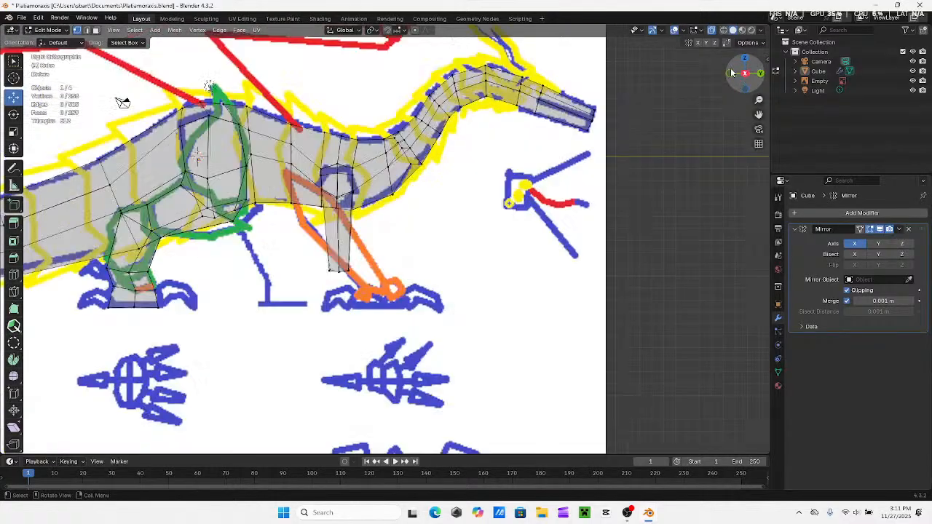
left_click(711, 30)
middle_click_drag(122, 99, 272, 109, "shift")
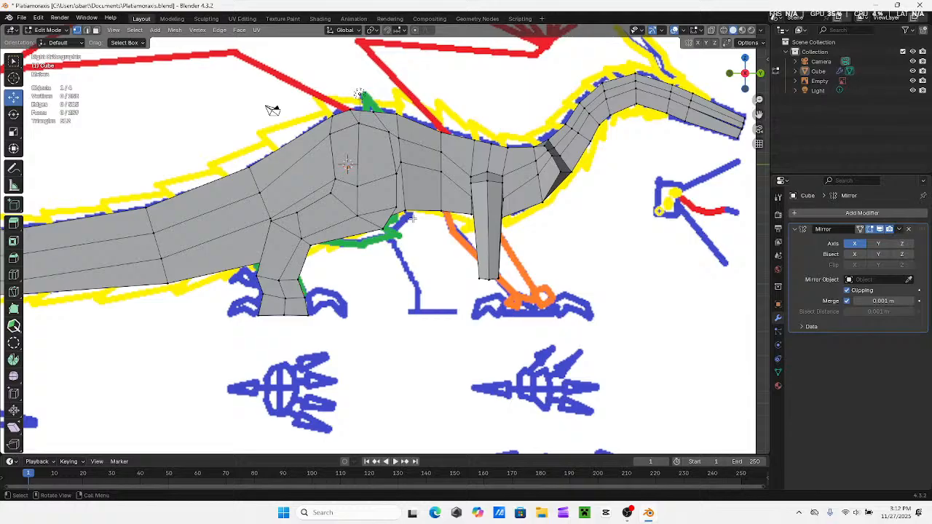
middle_click_drag(412, 218, 517, 195)
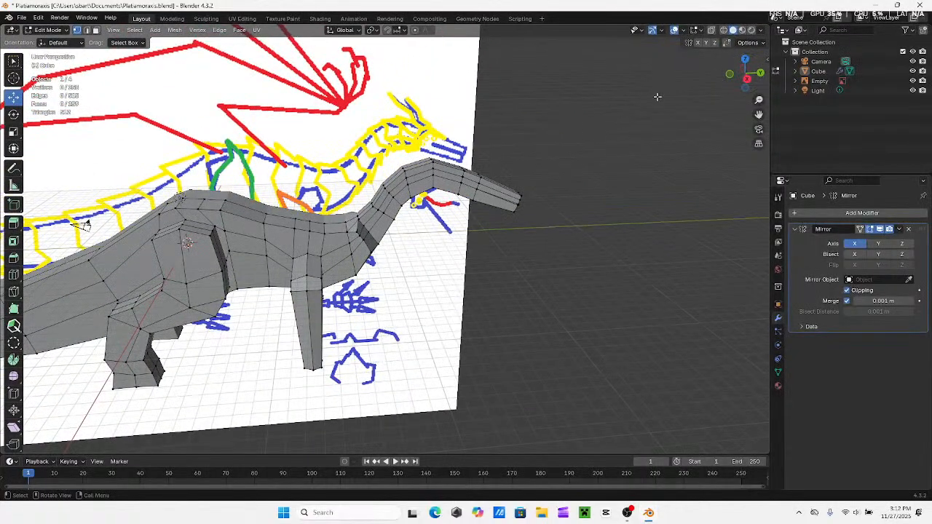
left_click(712, 31)
middle_click_drag(300, 203, 345, 261)
middle_click_drag(271, 268, 422, 200)
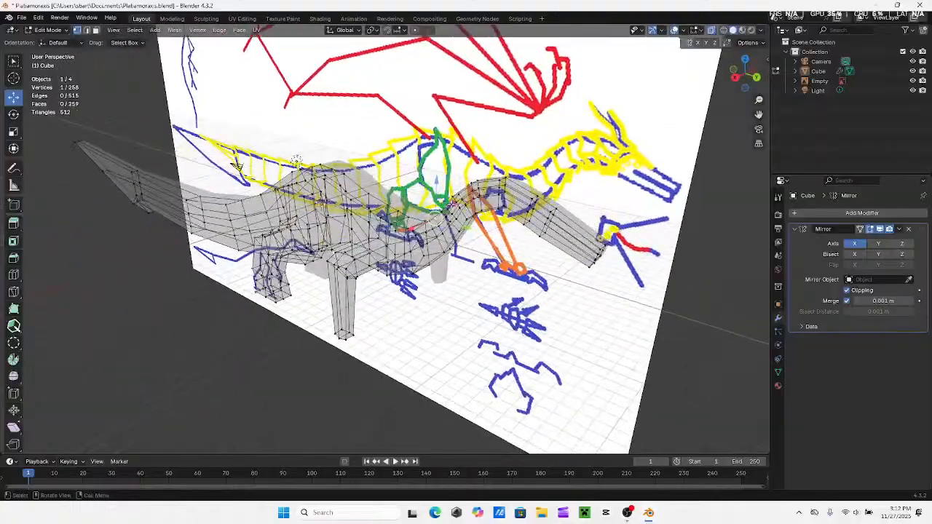
left_click(728, 284)
middle_click_drag(728, 284, 655, 131)
left_click(737, 83)
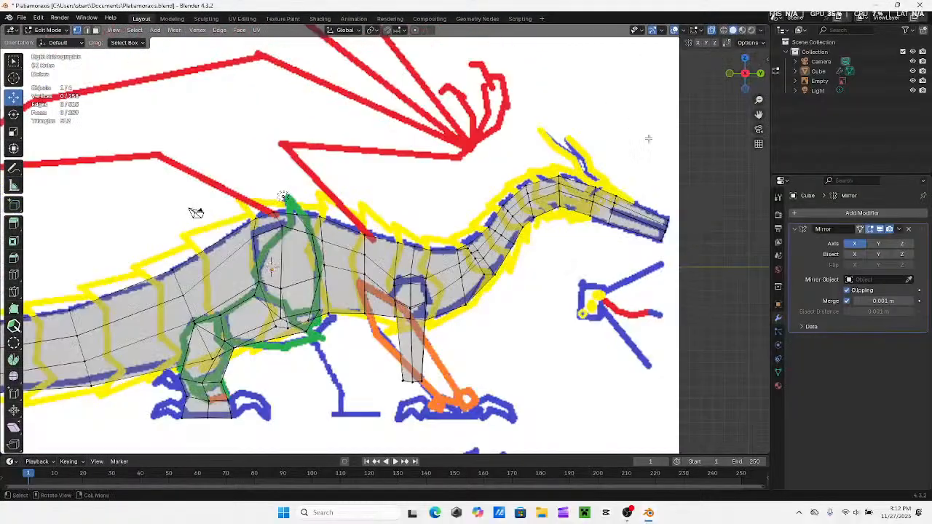
scroll(648, 139, "down", 4)
middle_click_drag(437, 198, 574, 200, "shift")
scroll(569, 201, "down", 2)
left_click(713, 30)
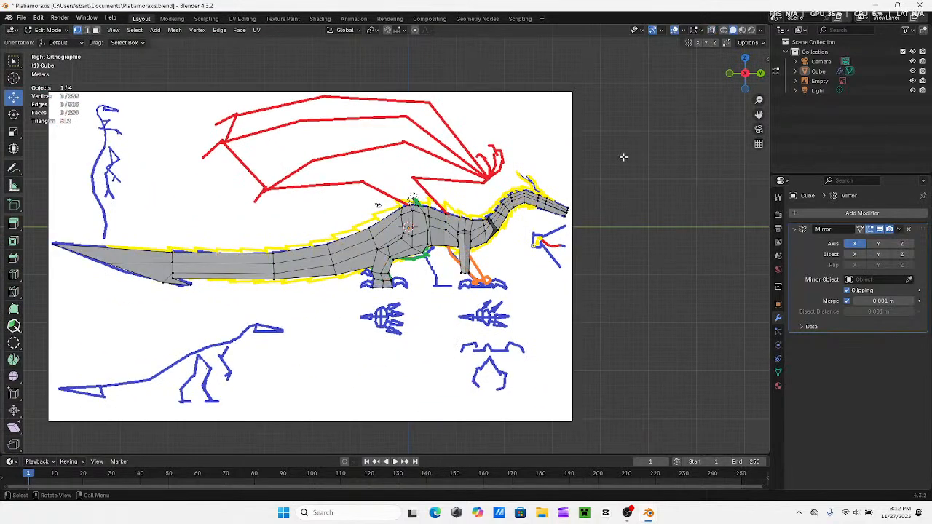
middle_click_drag(624, 156, 589, 175)
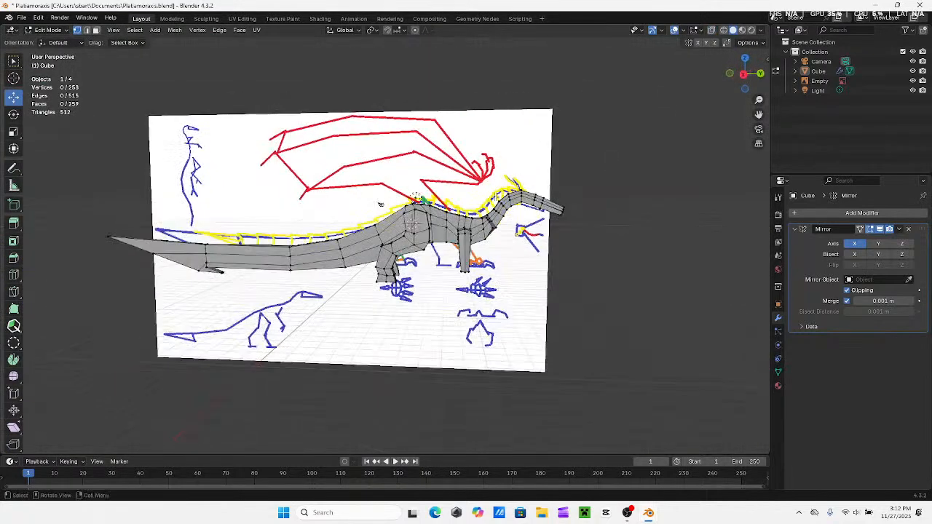
Add a Subdivision Surface modifier to the creature and set its viewport level to 2
left_click(868, 217)
left_click(814, 222)
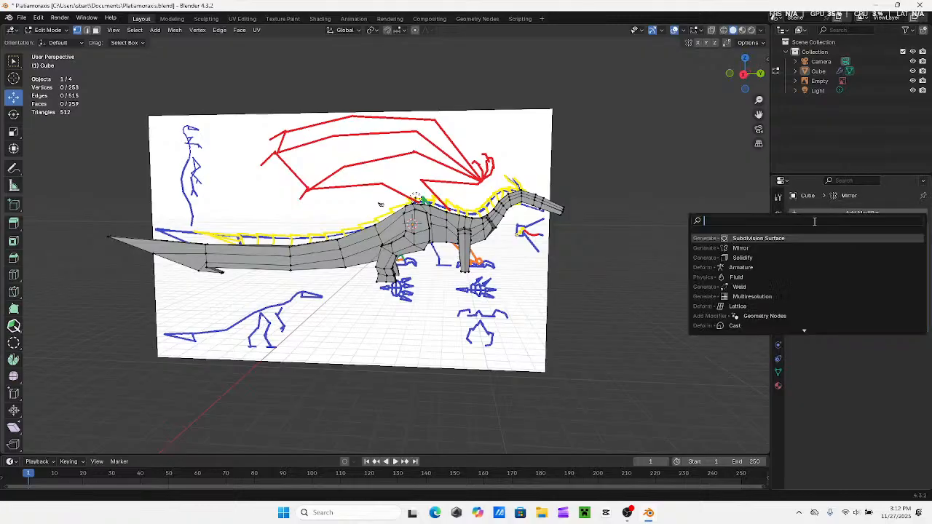
left_click(776, 241)
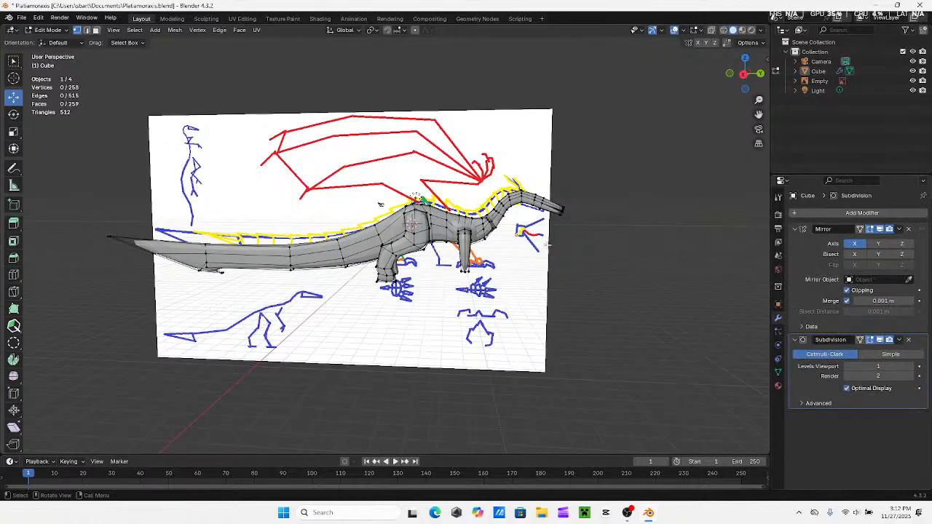
middle_click_drag(380, 204, 682, 271)
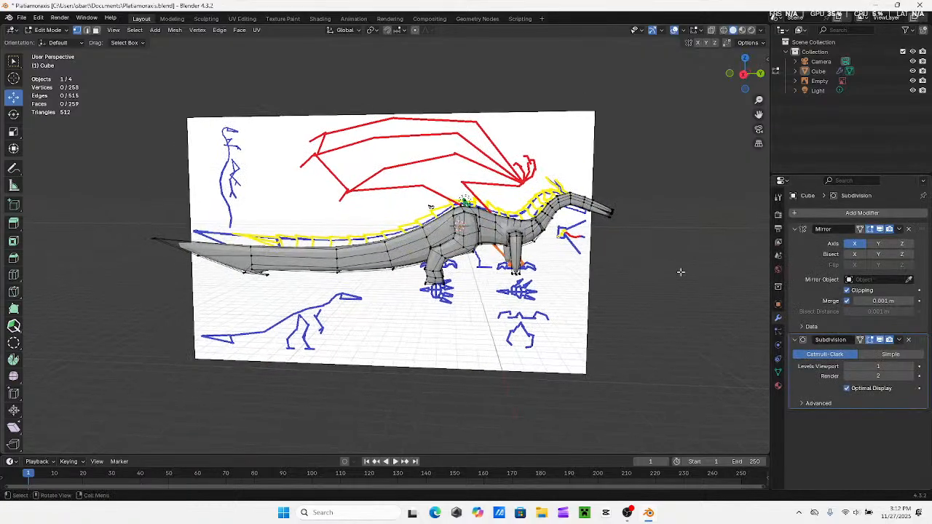
left_click(910, 371)
middle_click_drag(554, 248, 491, 245)
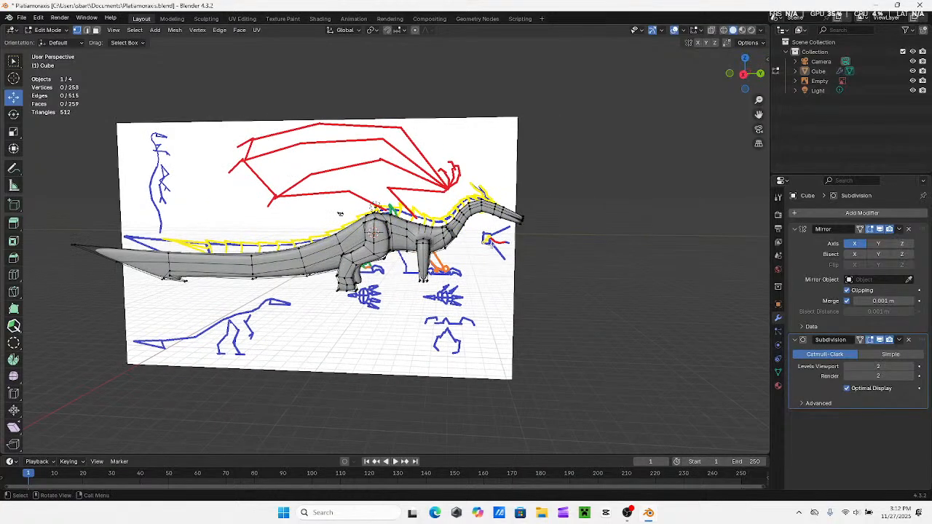
Switch the creature to Object Mode and examine the smoothed body from the side and from angled perspectives
left_click(41, 32)
left_click(51, 41)
left_click(427, 231)
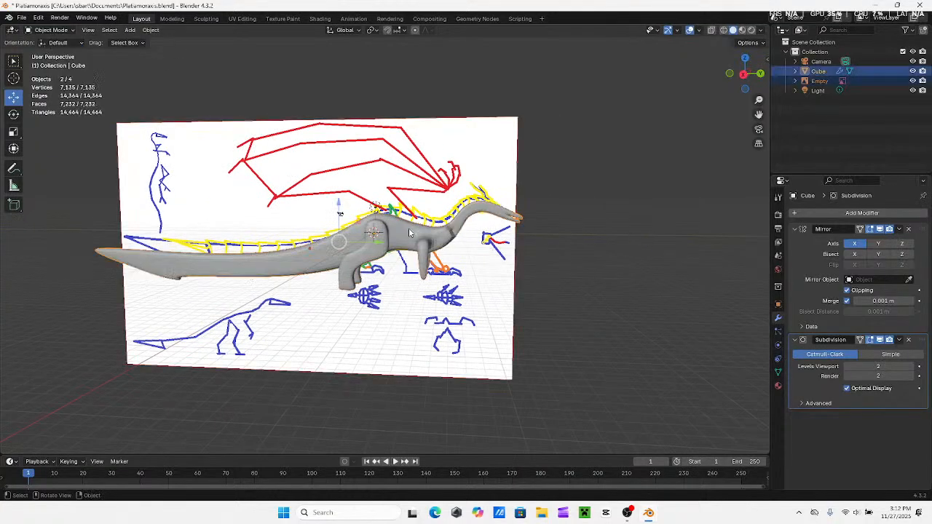
middle_click_drag(411, 234, 449, 229)
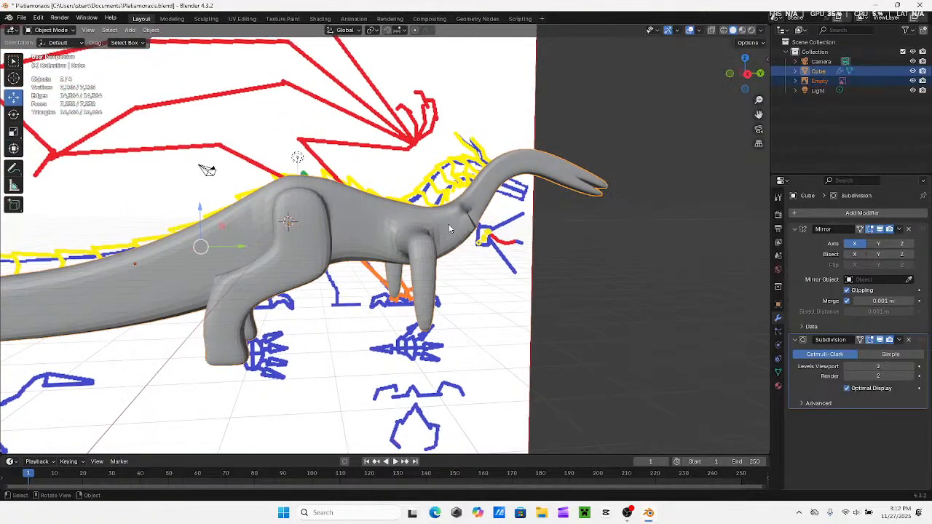
left_click(748, 76)
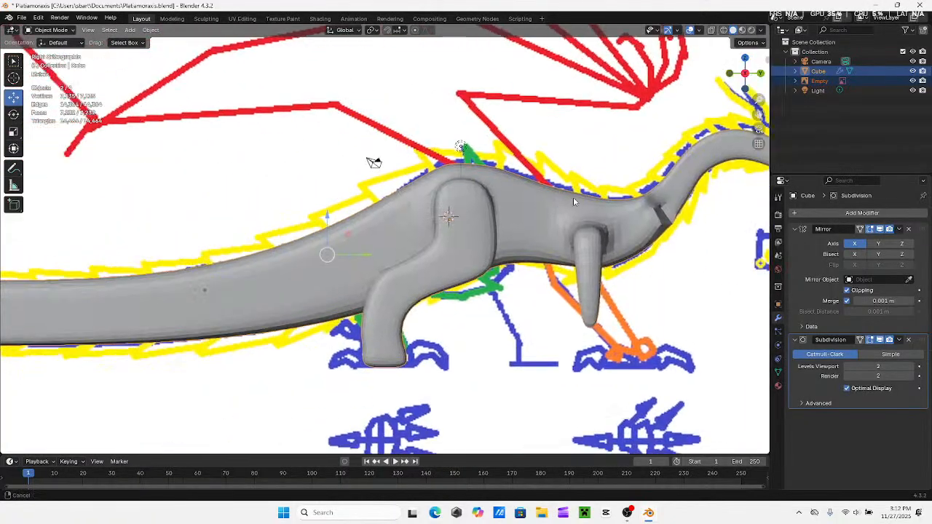
middle_click_drag(555, 231, 342, 211)
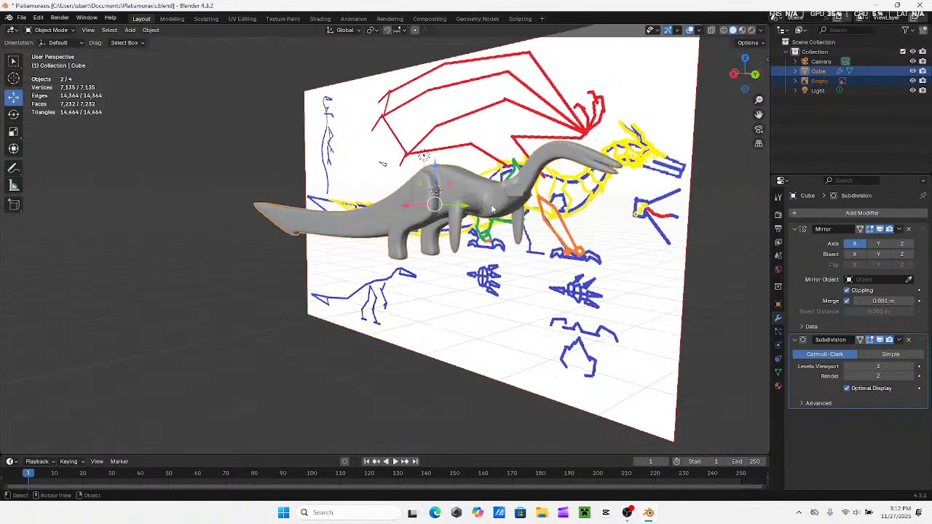
left_click(744, 73)
left_click(759, 74)
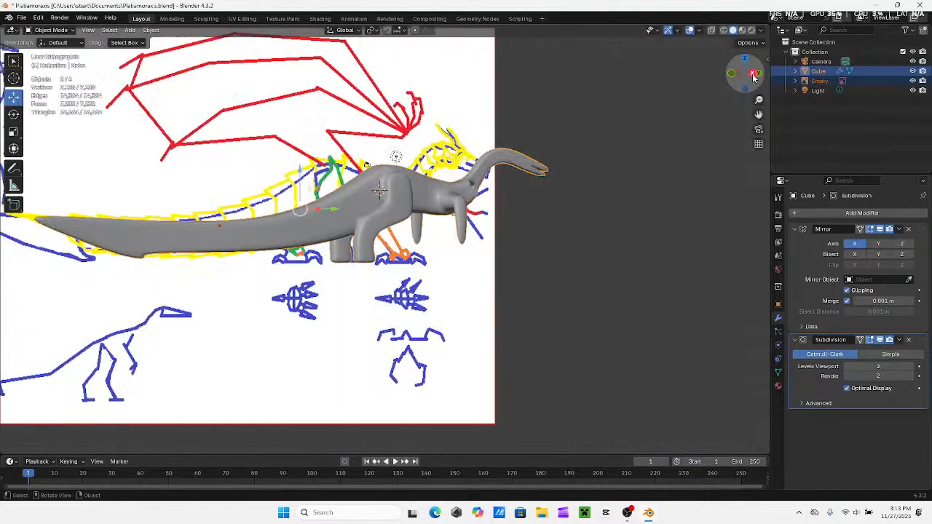
Compare the smoothed body, from the tail to the head, with the side-view reference in the right view
middle_click_drag(308, 237, 524, 197, "shift")
scroll(524, 197, "down", 1)
middle_click_drag(376, 167, 513, 173, "shift")
middle_click_drag(575, 172, 386, 161, "shift")
scroll(339, 163, "down", 1)
scroll(409, 179, "up", 1)
scroll(333, 183, "up", 1)
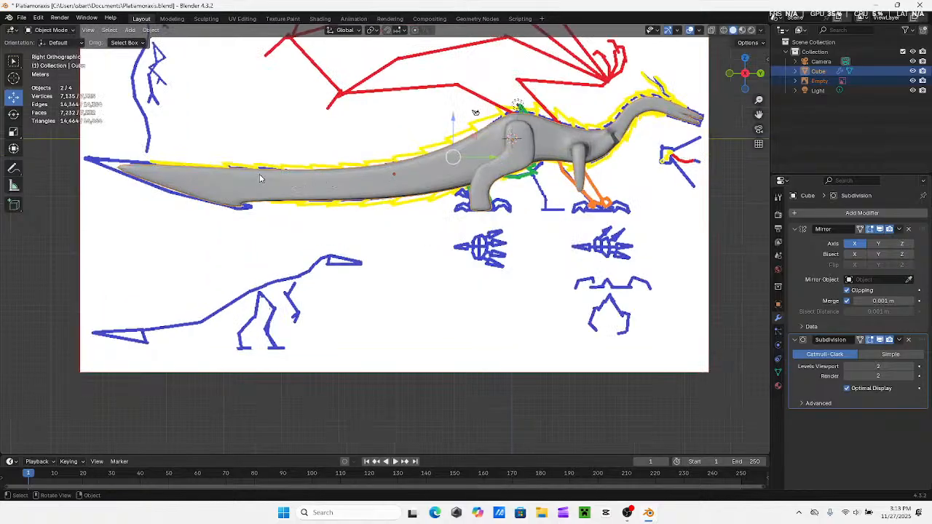
middle_click_drag(268, 176, 390, 198, "shift")
middle_click_drag(461, 194, 372, 186, "shift")
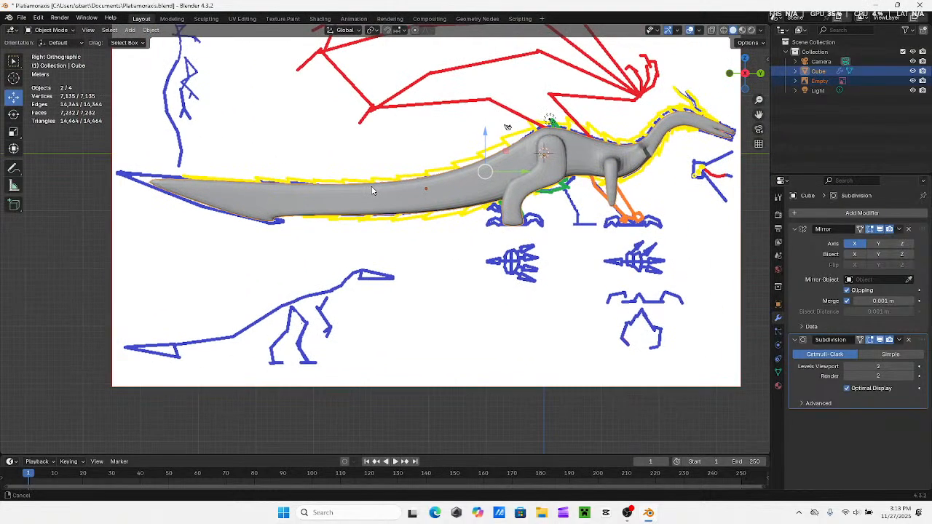
Remove the Subdivision Surface modifier and return the creature to Edit Mode in the back view
middle_click_drag(491, 199, 378, 232, "shift")
left_click(908, 340)
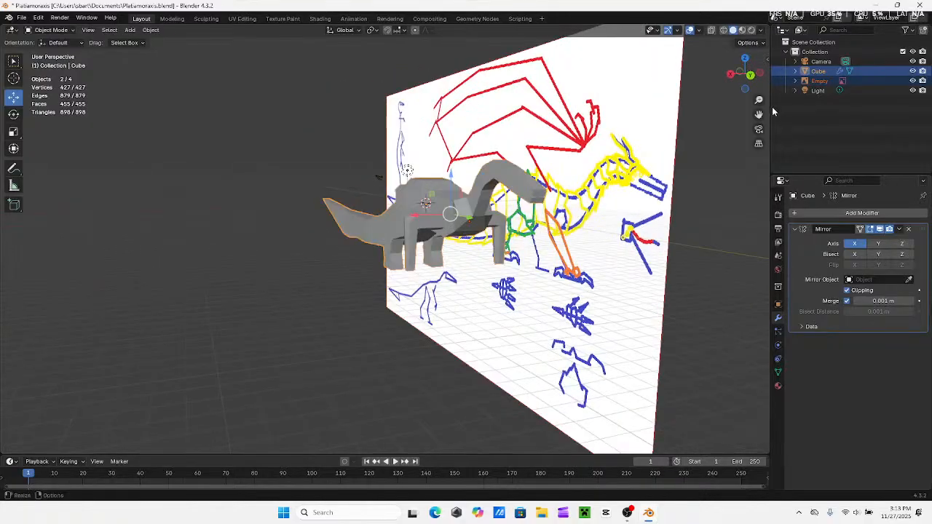
left_click(750, 75)
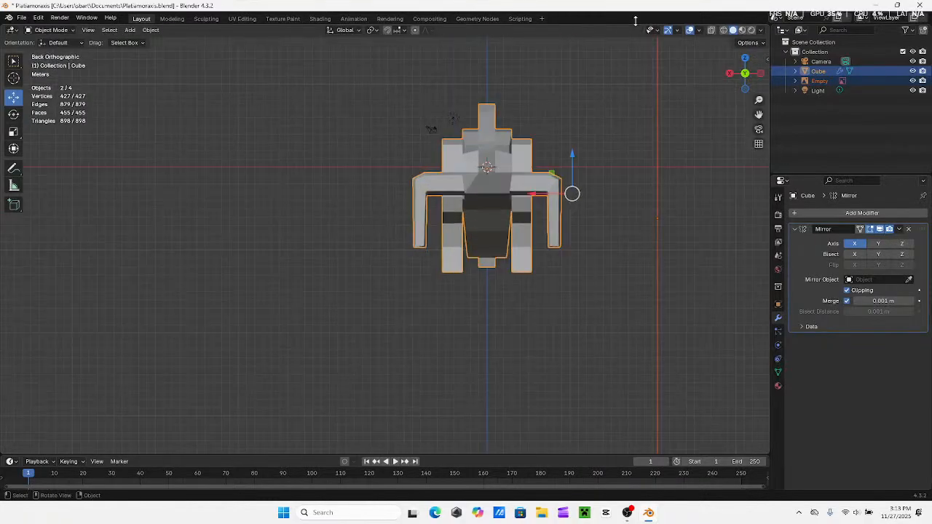
left_click(48, 30)
scroll(367, 243, "up", 3)
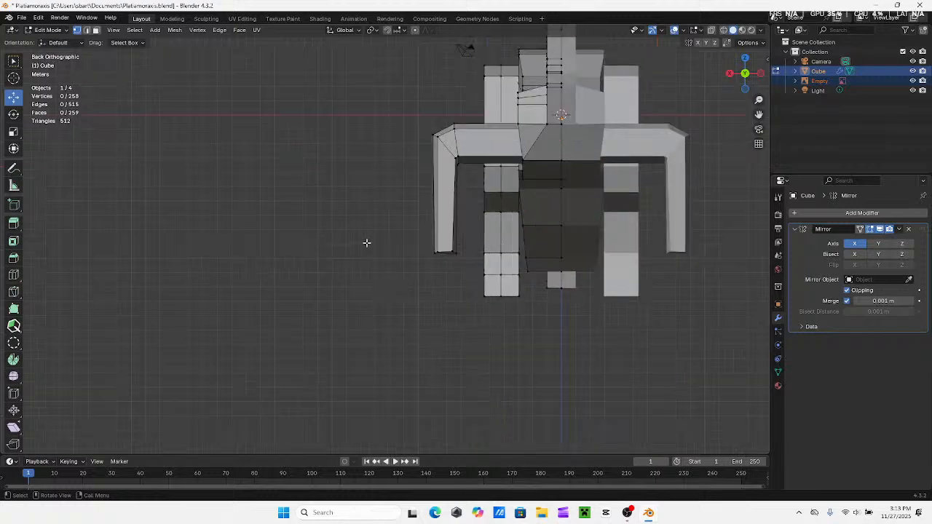
Turn on X-ray, lower the bottom vertices of the front leg slightly along Z and deselect them
left_click(711, 30)
left_click_drag(364, 221, 471, 291)
left_click_drag(446, 215, 444, 221)
left_click(376, 250)
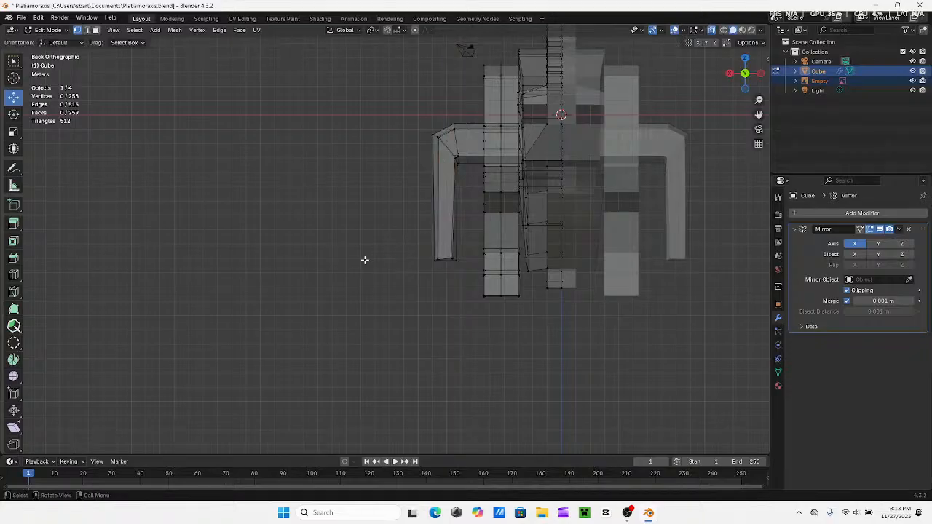
In the right view, extrude the bottom end of the front leg downward twice to add two short segments
middle_click_drag(364, 259, 492, 263)
key("KP_3")
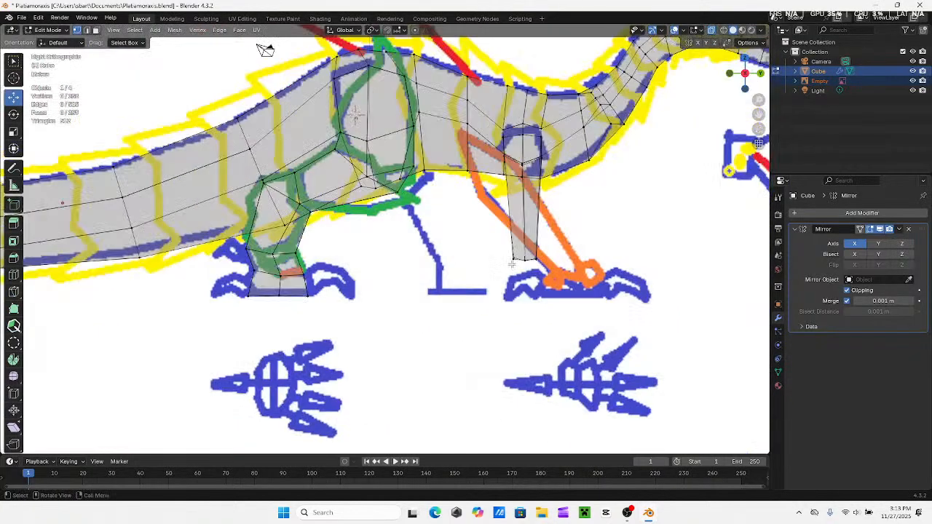
left_click_drag(561, 243, 496, 273)
middle_click_drag(544, 234, 508, 205, "shift")
key("e")
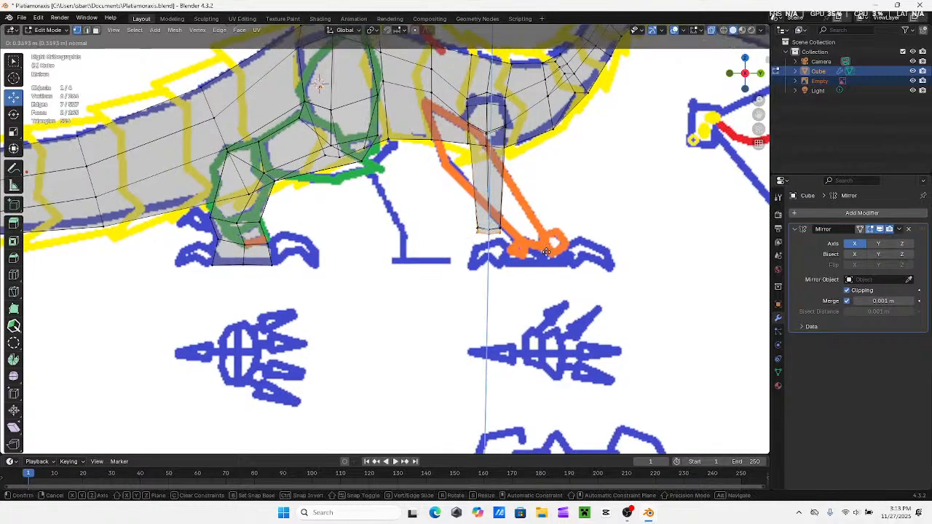
scroll(547, 255, "up", 3)
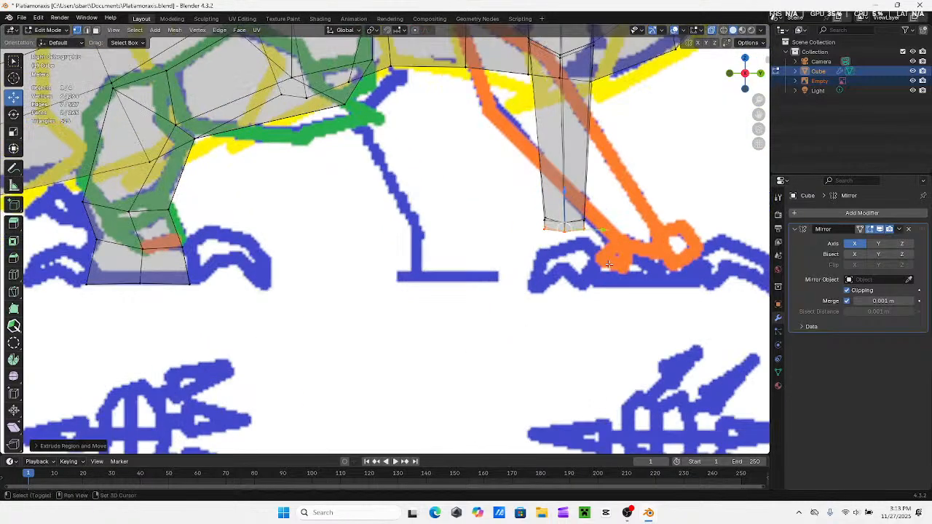
left_click(553, 264)
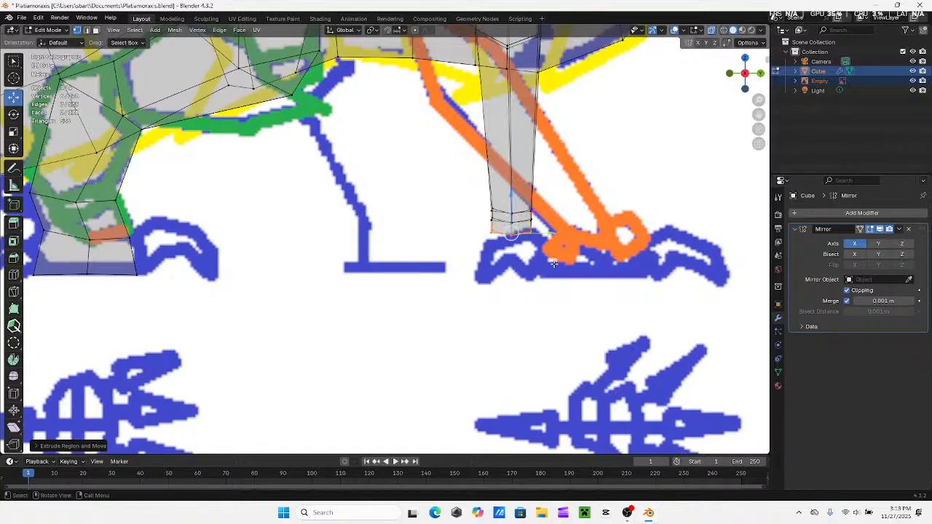
Move the rear bottom edge of the front leg forward along Y towards the leg's middle and lower it slightly along Z
scroll(566, 256, "up", 4)
left_click_drag(446, 212, 501, 244)
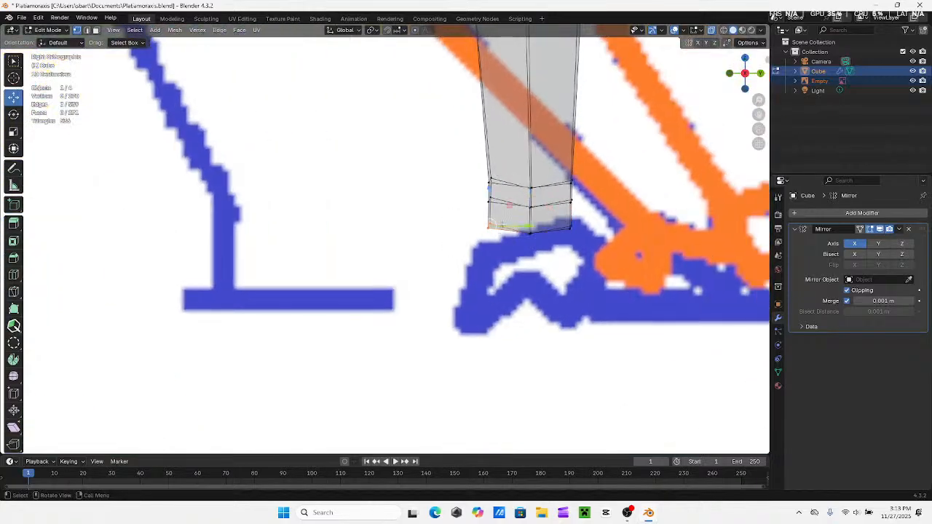
key("g")
key("y")
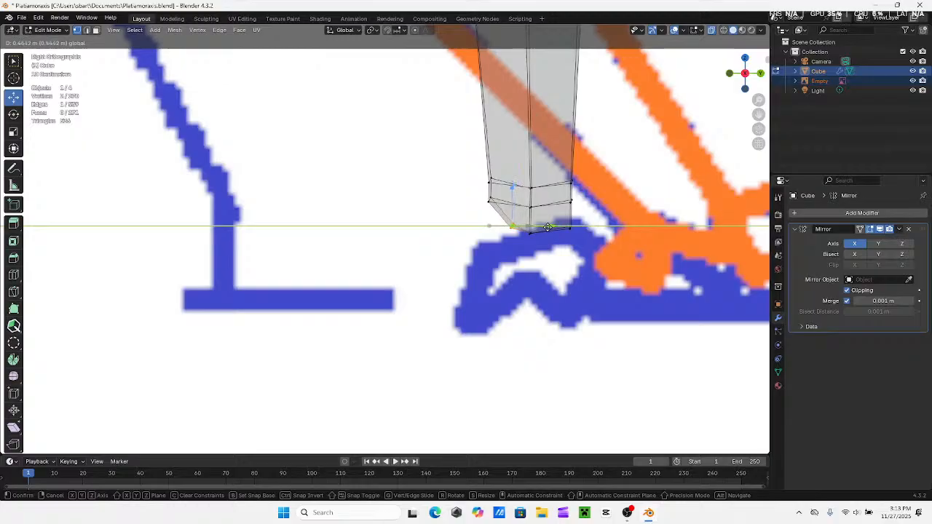
left_click(557, 228)
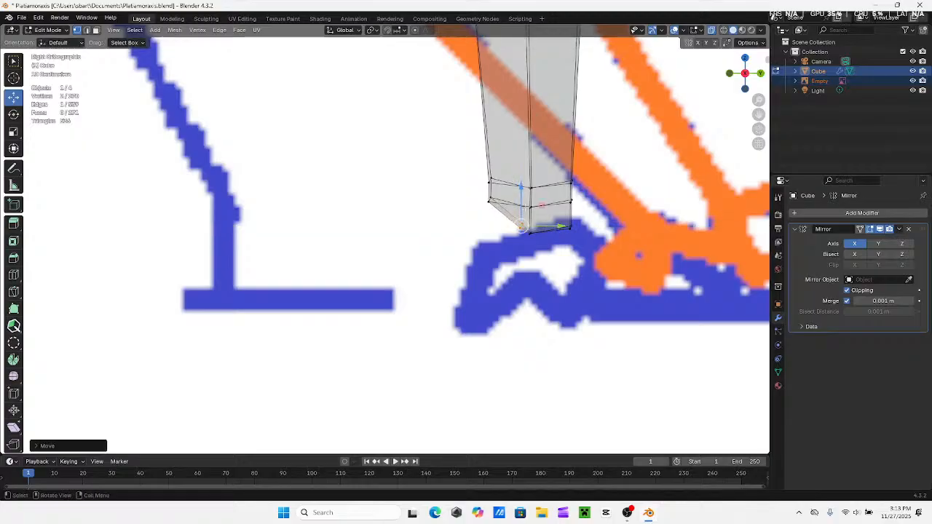
key("g")
key("z")
left_click(576, 223)
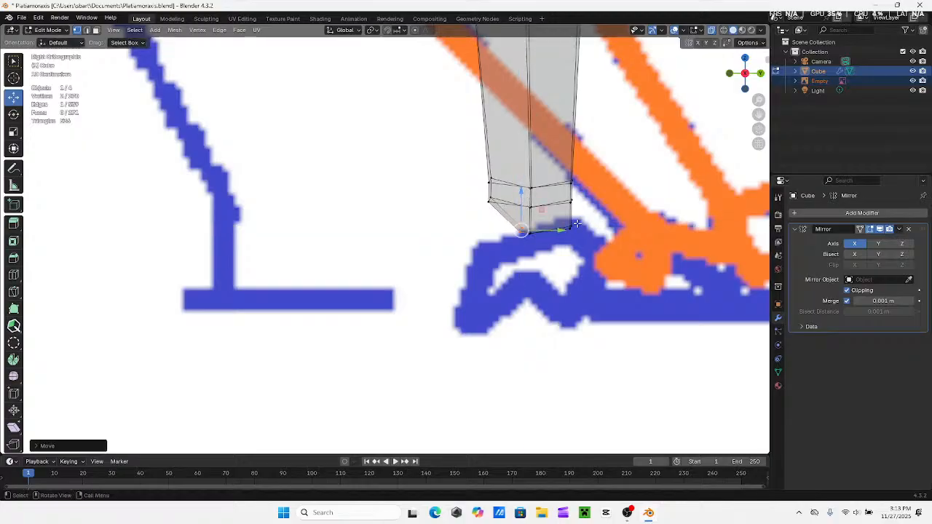
Move the front bottom edge of the front leg back along Y towards the leg's middle and lower it slightly along Z
left_click(572, 228)
key("g")
key("y")
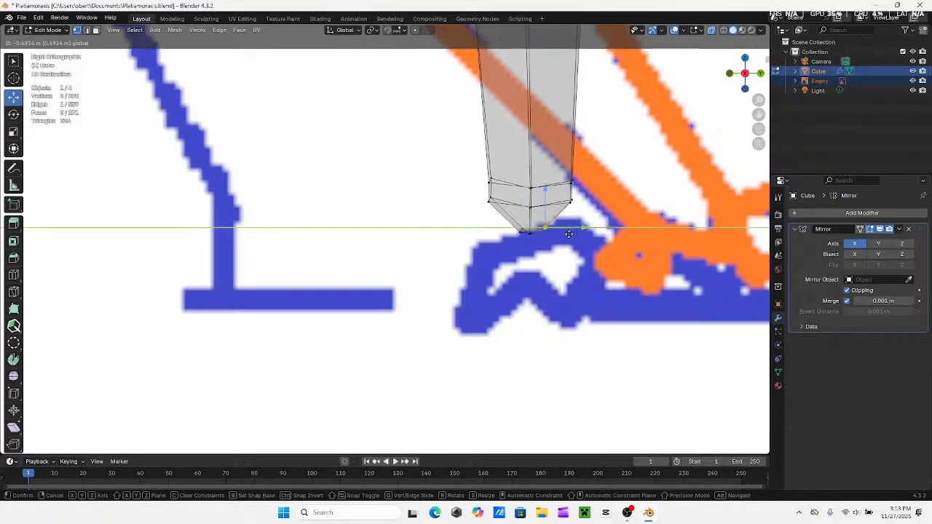
left_click(562, 235)
key("g")
key("z")
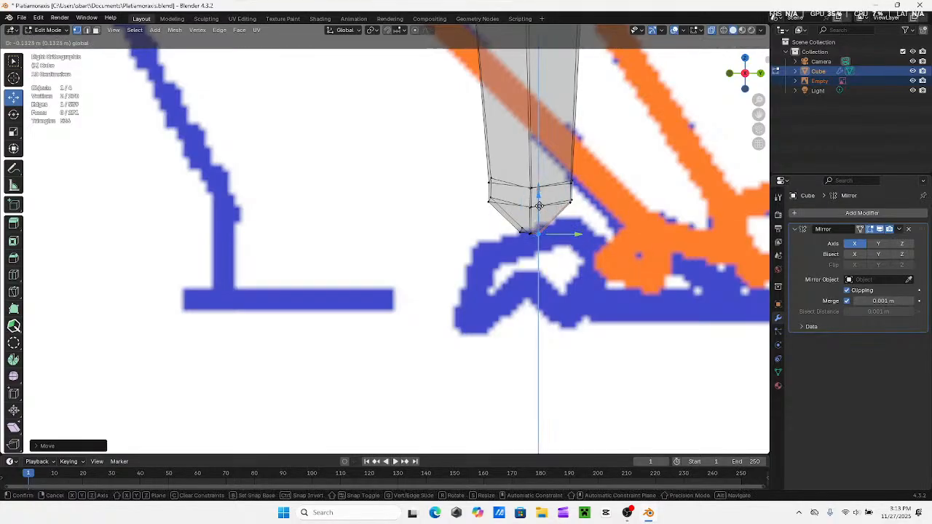
left_click_drag(540, 207, 540, 206)
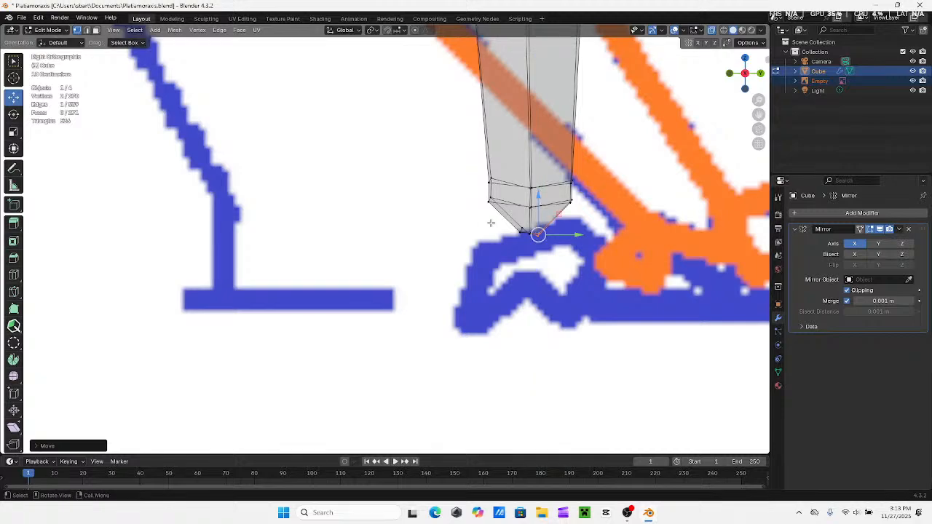
Lower the rear bottom edge of the leg tip a little along Z and shift it slightly forward along Y
left_click(522, 238)
key("g")
key("z")
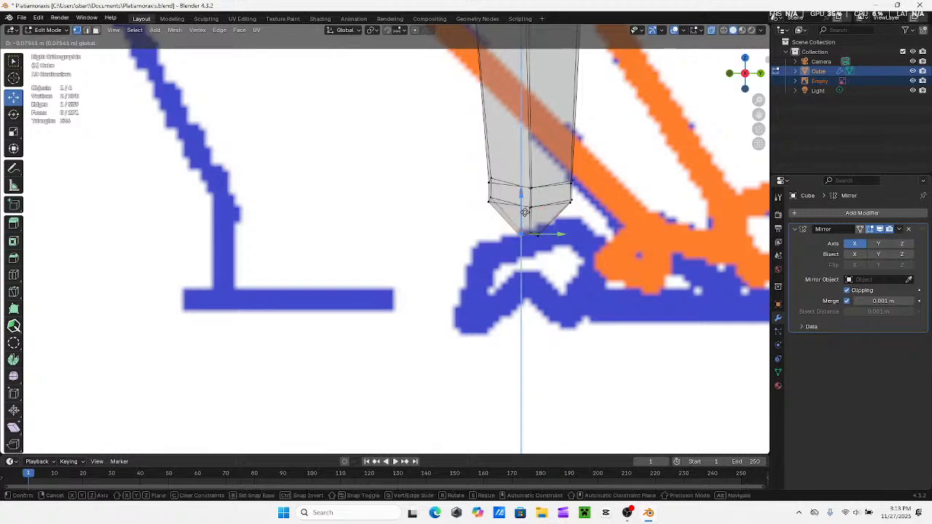
left_click(554, 239)
key("g")
key("y")
left_click(555, 235)
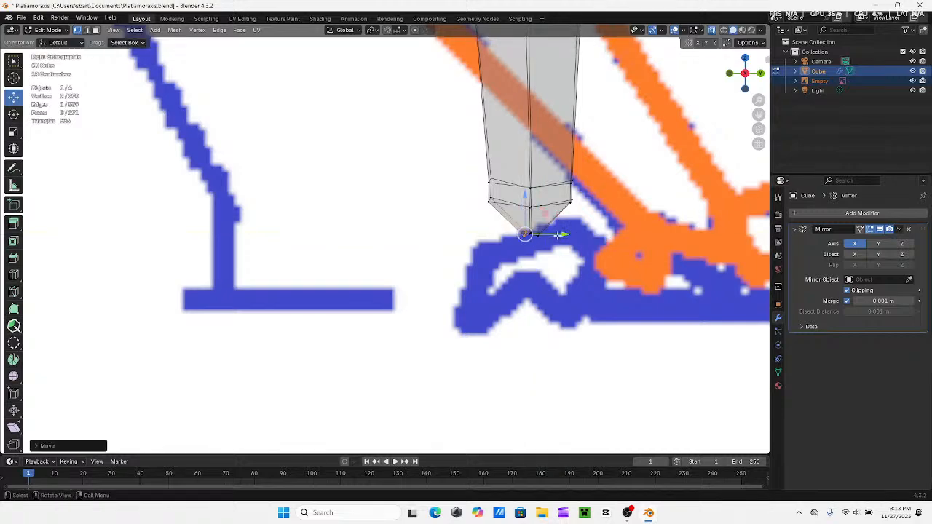
left_click_drag(557, 236, 552, 235)
scroll(539, 233, "down", 7)
mouse_move(559, 236)
middle_mouse_down()
mouse_move(470, 248)
mouse_move(554, 260)
mouse_move(548, 249)
mouse_move(529, 258)
mouse_move(557, 259)
mouse_move(539, 218)
mouse_move(573, 240)
middle_mouse_up()
Narrow the leg tip by moving its outer and inner bottom vertices inward along X, and turn X-ray off
left_click(541, 239)
left_click(743, 75)
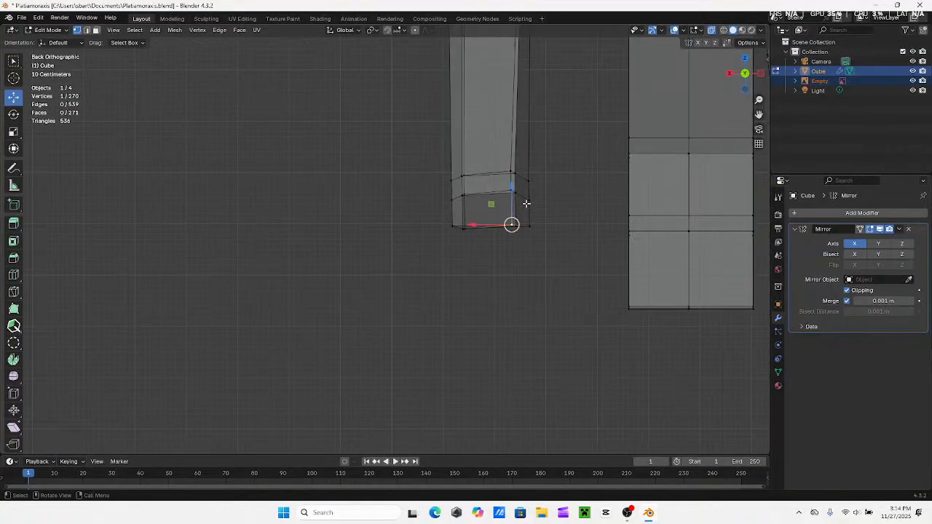
left_click_drag(512, 188, 477, 231)
middle_click_drag(554, 231, 490, 249)
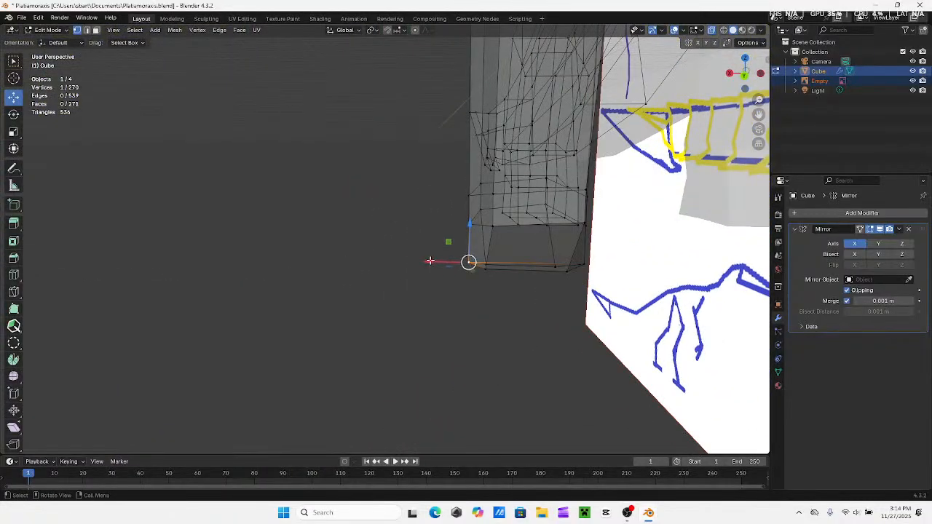
left_click_drag(430, 261, 440, 264)
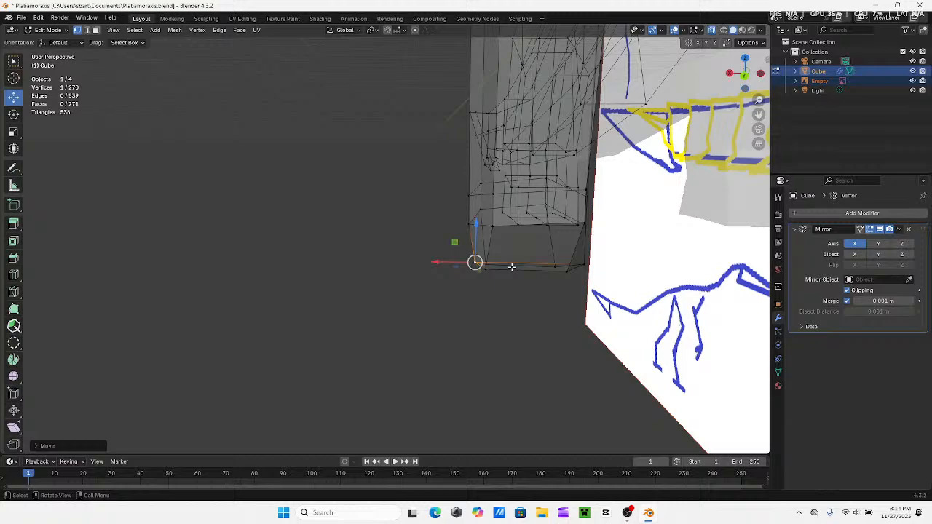
left_click(583, 262)
left_click_drag(549, 263, 540, 265)
middle_click_drag(556, 260, 583, 225)
left_click(711, 34)
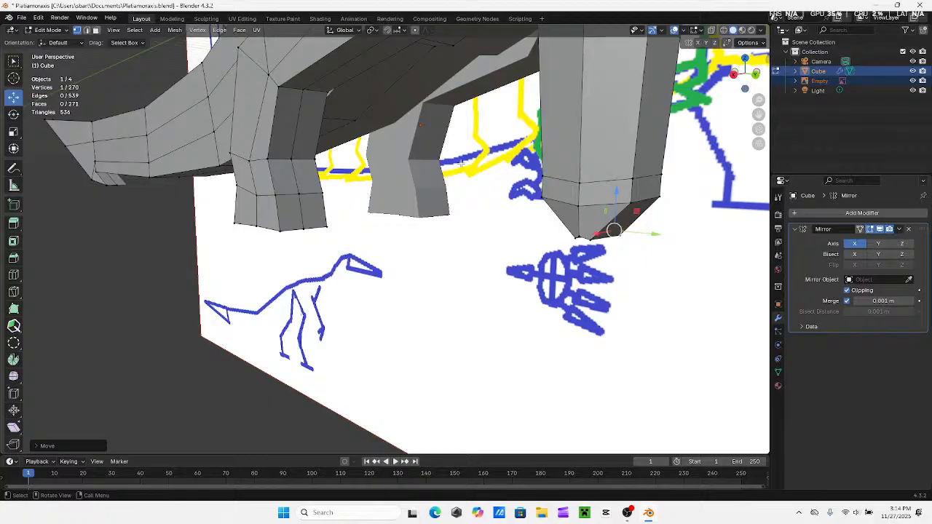
Save the creature as a new file named Platiamoraxis armed.blend in the Documents folder
scroll(461, 163, "down", 4)
middle_click_drag(461, 164, 530, 237)
scroll(540, 234, "down", 4)
left_click(22, 18)
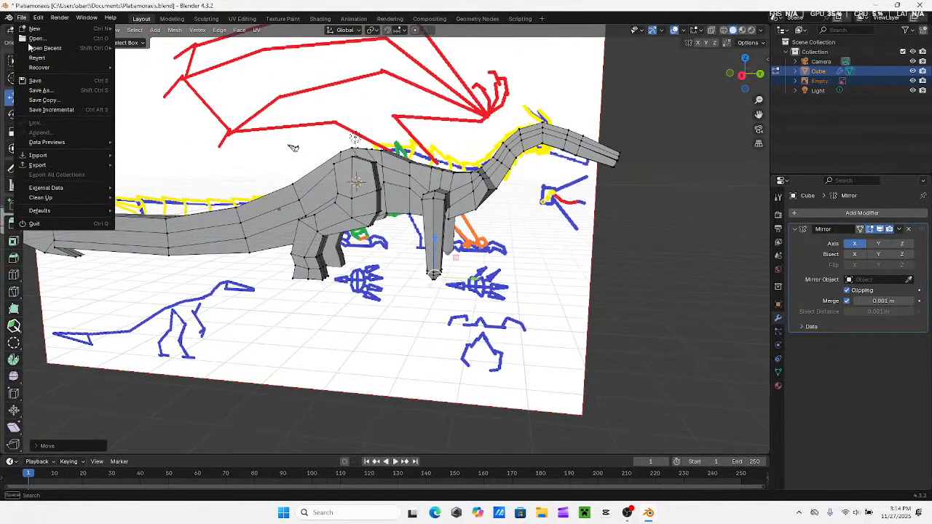
left_click(39, 90)
left_click(386, 380)
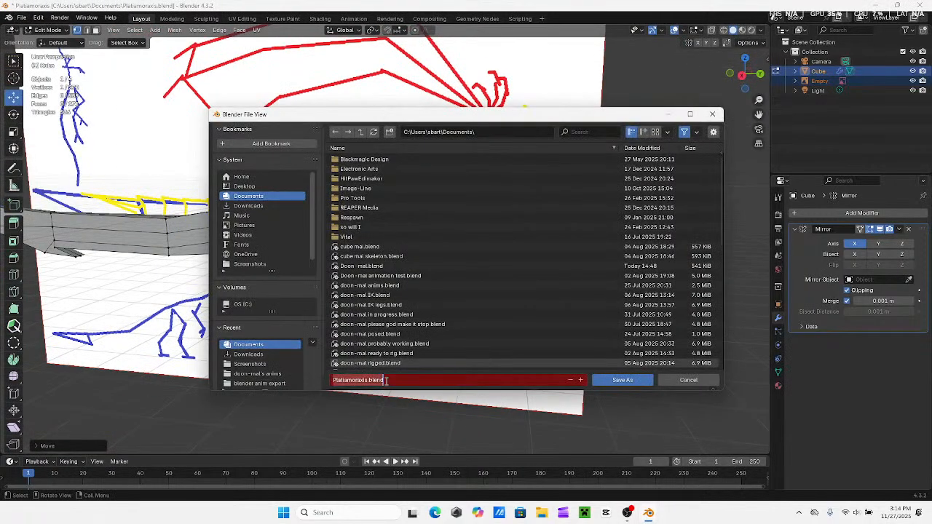
left_click(369, 380)
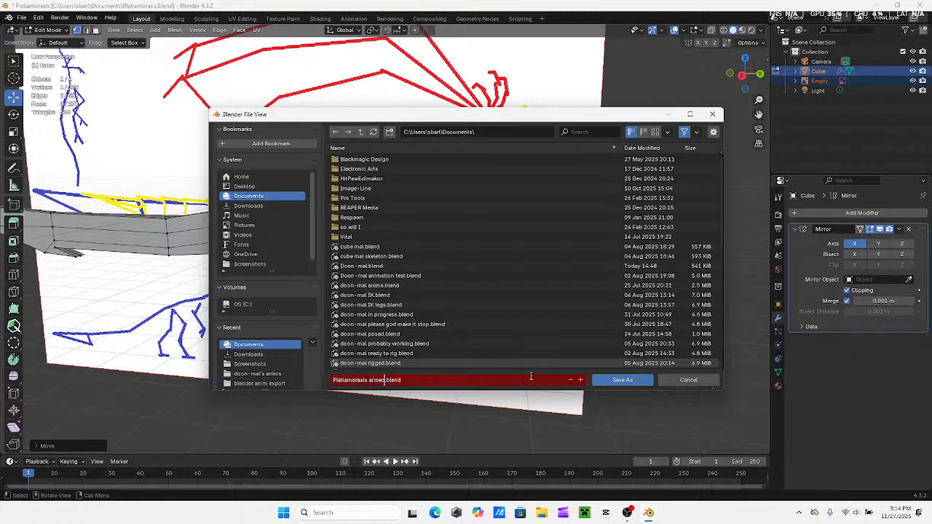
left_click(622, 379)
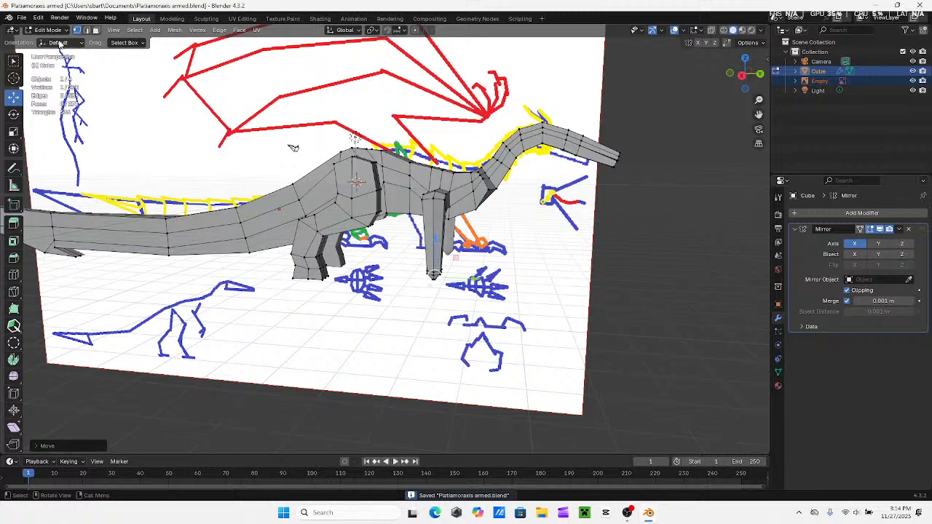
Open the recent file Doon-mal.blend and frame the creature's head in the right view
left_click(21, 17)
mouse_move(42, 51)
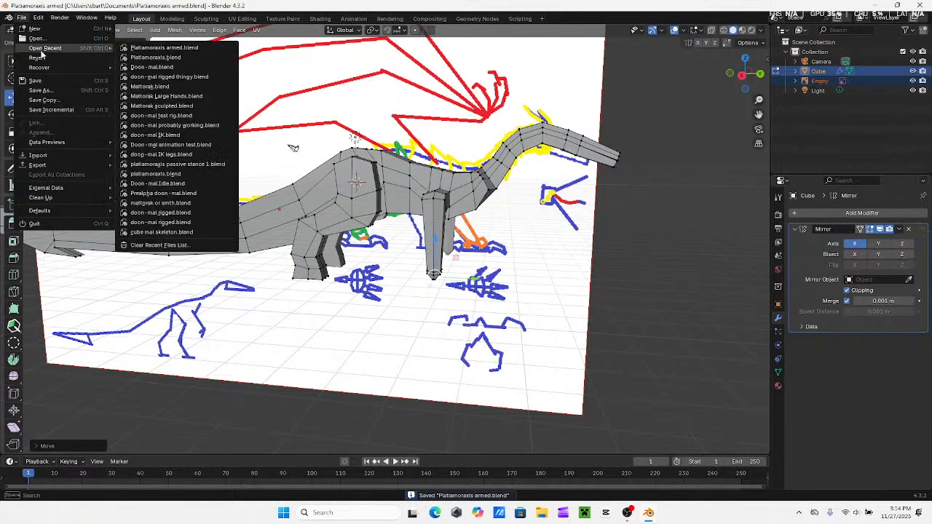
left_click(138, 67)
mouse_move(421, 213)
middle_mouse_down()
mouse_move(402, 213)
mouse_move(426, 212)
middle_mouse_up()
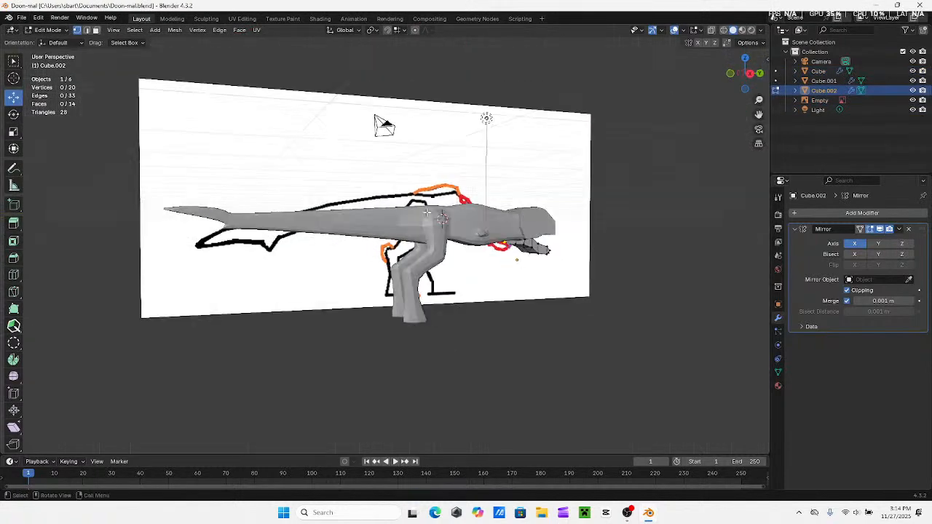
left_click(744, 72)
middle_click_drag(584, 190, 370, 242, "shift")
scroll(386, 254, "up", 4)
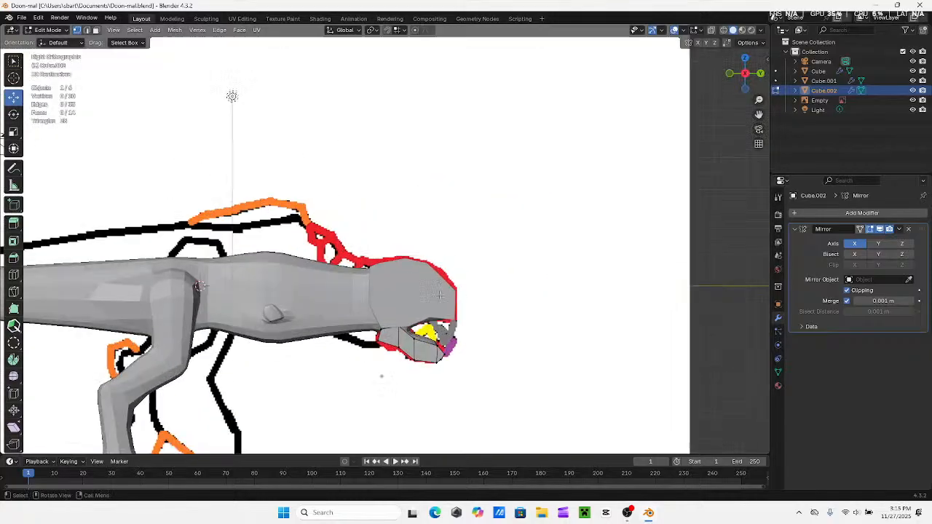
Narrow the front of the lower jaw by moving its outer corner edge inward along X in two small moves
middle_click_drag(415, 299, 391, 240, "shift")
middle_click_drag(569, 213, 517, 234)
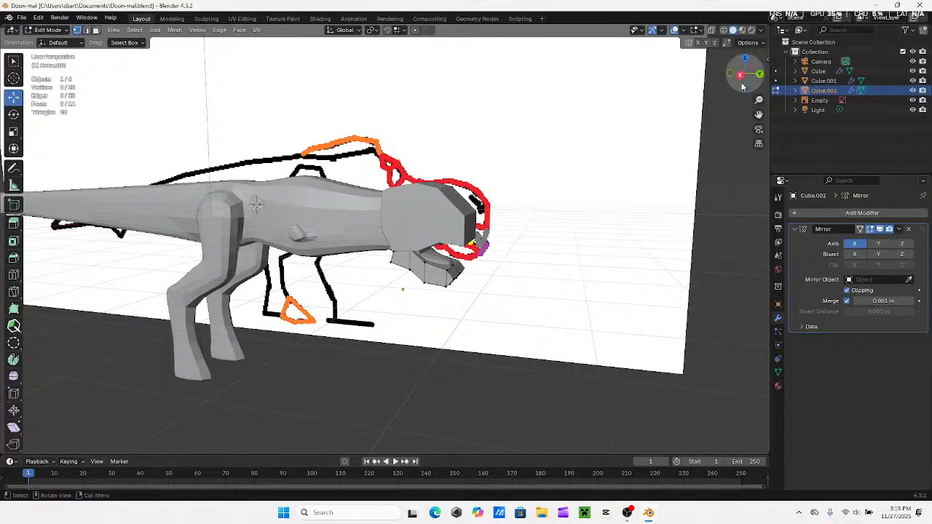
middle_click_drag(635, 227, 475, 274)
left_click(500, 273)
left_click(500, 270, "shift")
left_click_drag(465, 280, 498, 283)
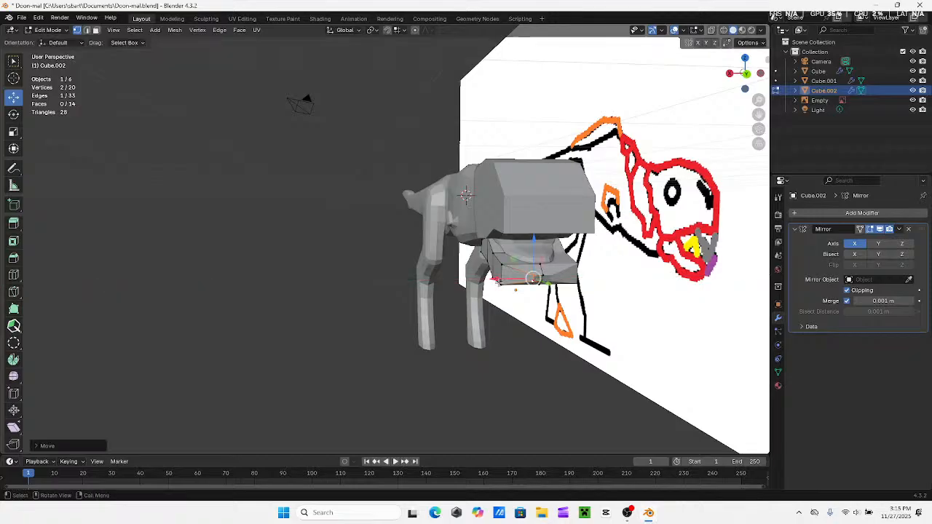
mouse_move(513, 283)
middle_mouse_down()
mouse_move(579, 285)
mouse_move(460, 285)
middle_mouse_up()
left_click(499, 270)
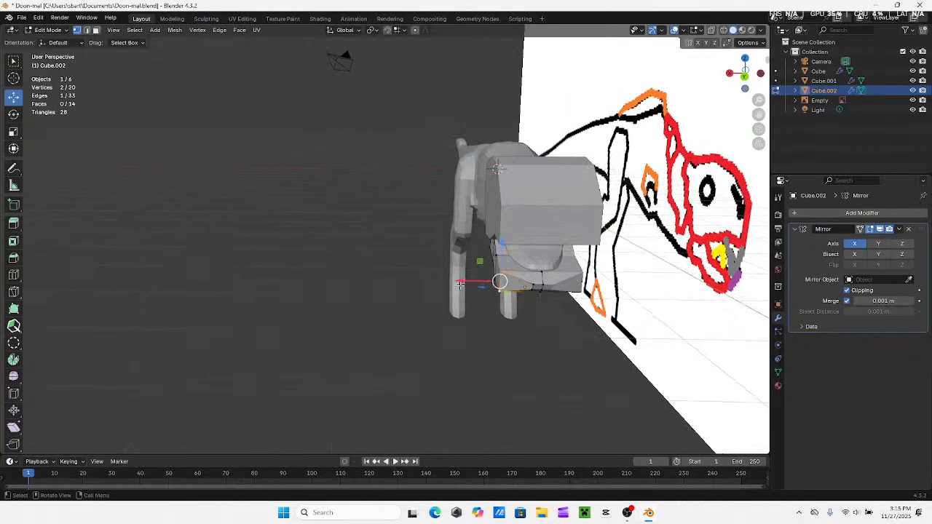
left_click_drag(459, 282, 478, 282)
middle_click_drag(479, 283, 586, 273)
left_click(743, 76)
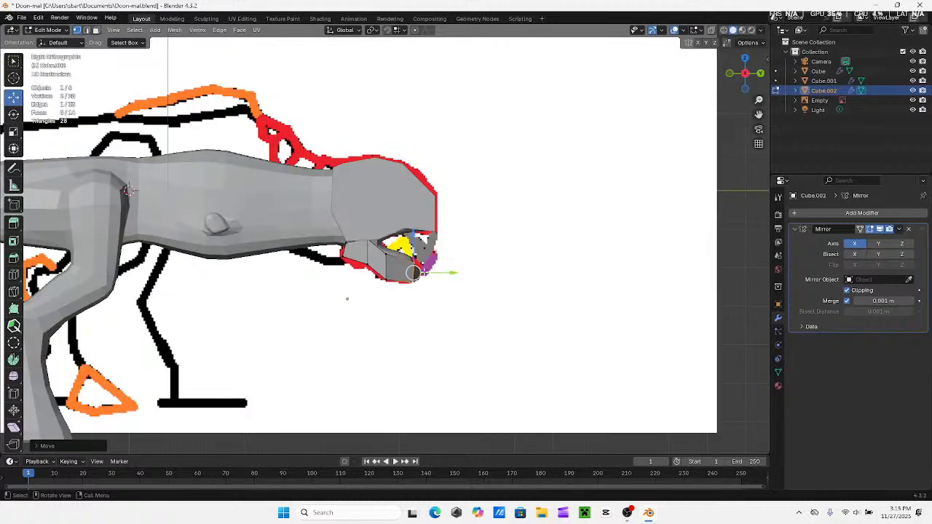
Move the vertical edge on the middle of the lower jaw's side slightly inward along X
scroll(425, 273, "up", 4)
middle_click_drag(477, 282, 384, 310)
middle_click_drag(561, 305, 462, 260, "shift")
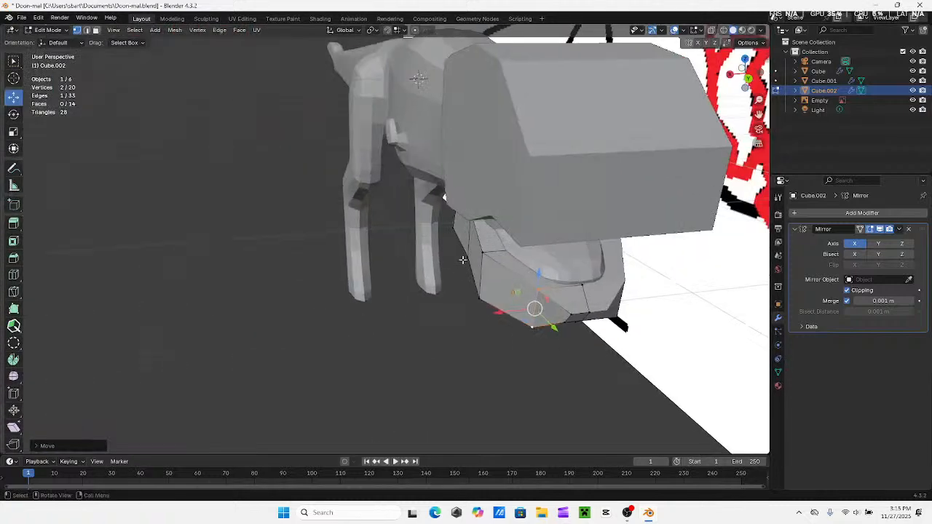
left_click(474, 257)
left_click(471, 294, "shift")
left_click_drag(449, 280, 464, 280)
middle_click_drag(464, 279, 510, 212)
Shift the side edge near the rear of the lower jaw slightly inward and compare the jaw with the side reference in X-ray
left_click(436, 248)
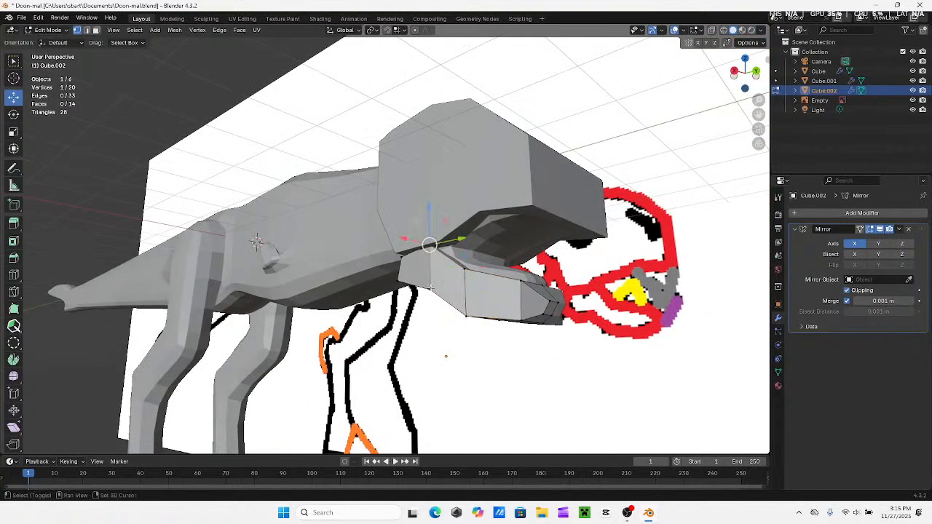
left_click(432, 287, "shift")
middle_click_drag(432, 287, 424, 258)
left_click_drag(436, 251, 437, 252)
middle_click_drag(437, 252, 750, 58)
left_click(712, 32)
middle_click_drag(575, 150, 495, 181)
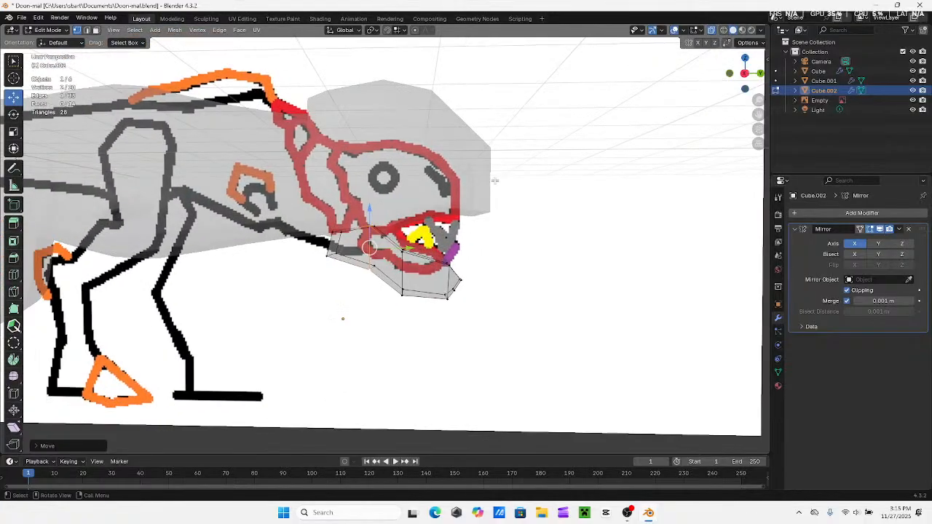
left_click(745, 74)
mouse_move(338, 239)
middle_mouse_down("shift")
mouse_move(397, 253)
mouse_move(394, 243)
mouse_move(410, 238)
mouse_move(452, 265)
mouse_move(354, 270)
mouse_move(348, 256)
mouse_move(313, 250)
middle_mouse_up("shift")
left_click(713, 32)
Move the rearmost outer edge of the lower jaw about 0.15 m outward along X
left_click(406, 244)
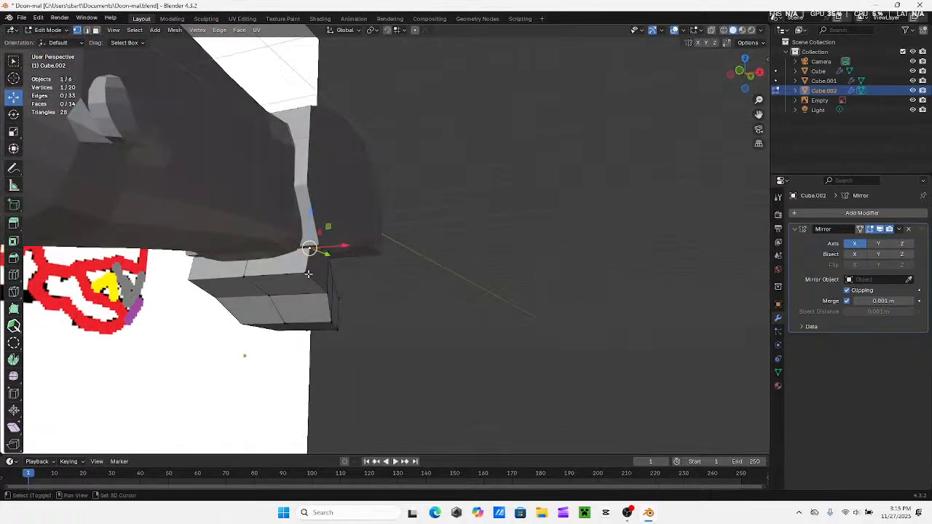
left_click(316, 258, "shift")
key("g")
key("x")
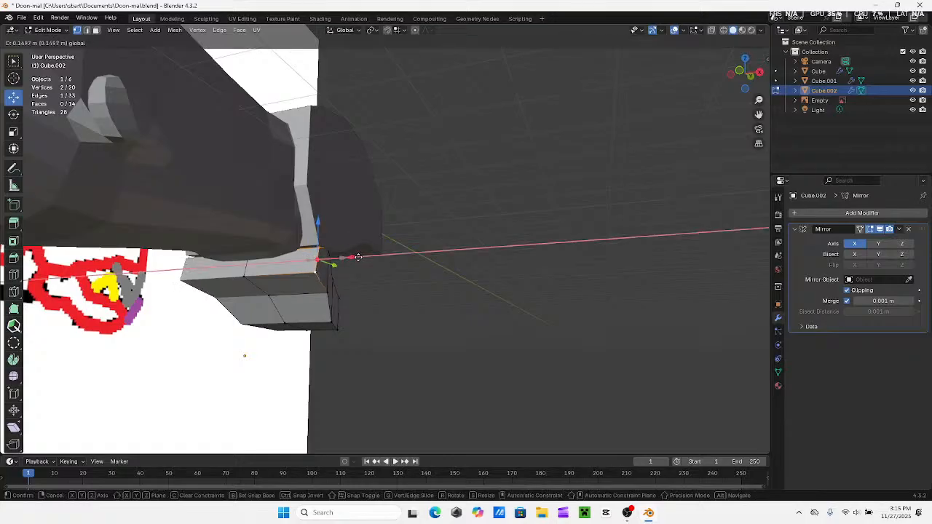
left_click_drag(357, 257, 359, 257)
middle_click_drag(480, 275, 528, 272)
left_click(515, 309)
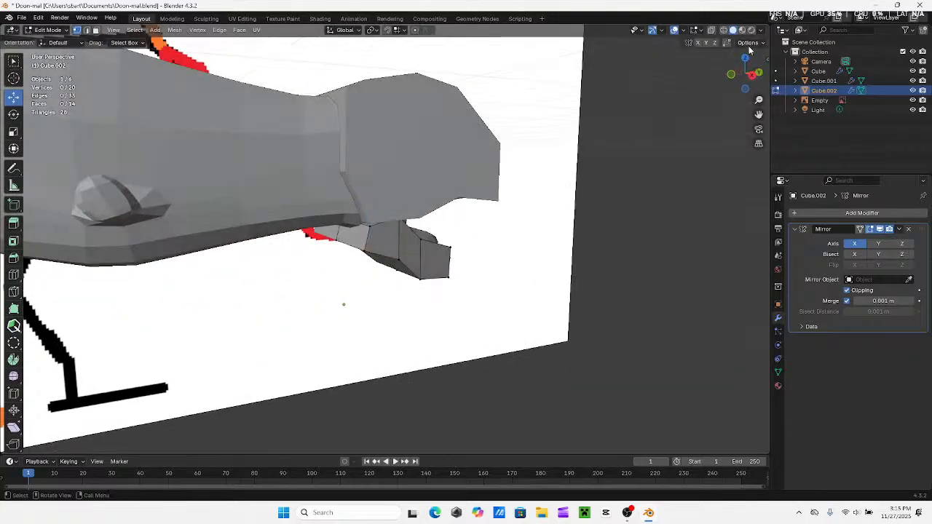
Leave the lower jaw's Edit Mode, select the upper head object and open it in Edit Mode
left_click(753, 76)
middle_click_drag(401, 205, 358, 256, "shift")
scroll(570, 207, "down", 2)
middle_click_drag(437, 220, 364, 193)
left_click(404, 247)
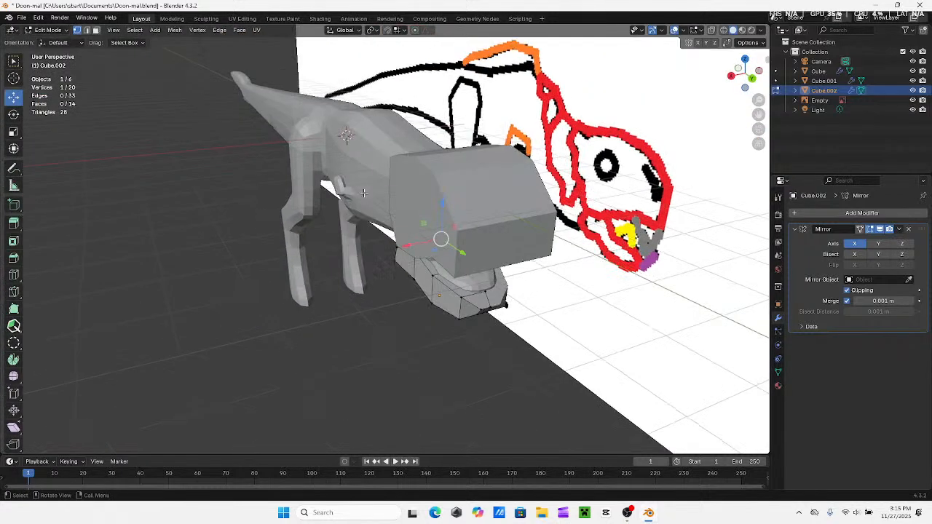
left_click(47, 30)
left_click(44, 38)
left_click(415, 166)
left_click(415, 166)
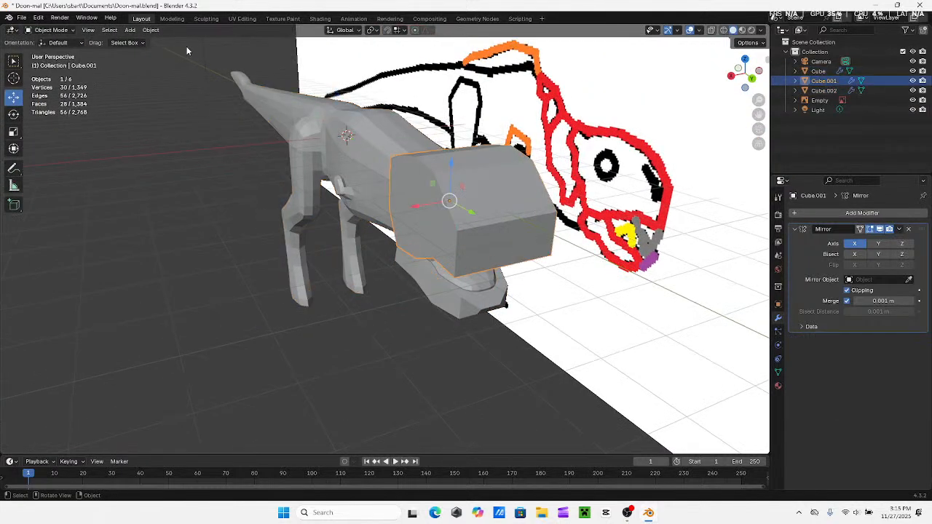
left_click(70, 31)
left_click(57, 52)
Try to fit the upper head to the neck by moving its rear side and upper corner vertices inward along X
middle_click_drag(244, 146, 304, 191)
left_click(289, 166)
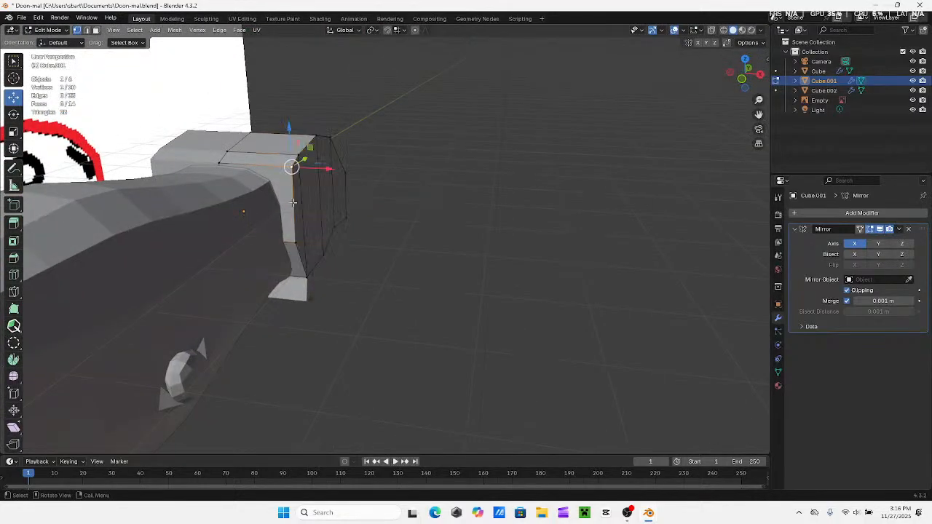
left_click(292, 243, "shift")
middle_click_drag(292, 244, 331, 243)
left_click_drag(344, 218, 334, 219)
left_click(300, 177)
left_click_drag(333, 177, 318, 179)
left_click_drag(282, 137, 282, 145)
left_click_drag(322, 182, 320, 185)
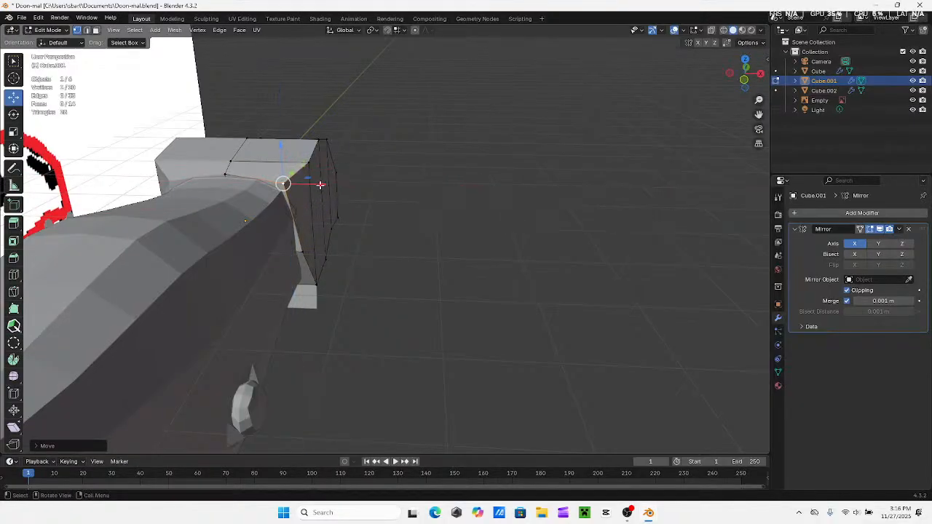
left_click_drag(285, 160, 320, 183)
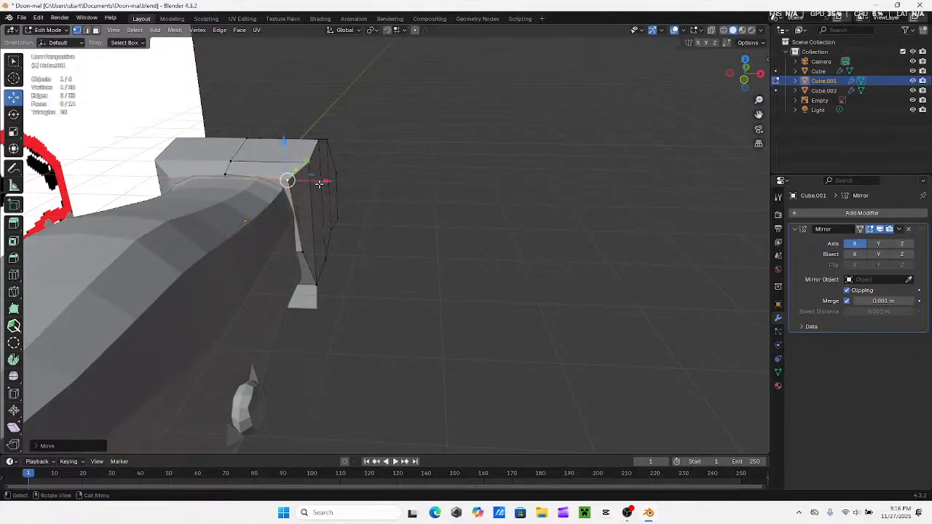
Undo the recent vertex edits on the upper head and lower jaw, and deselect everything in Object Mode
key("ctrl+z")
key("ctrl+z")
key("ctrl+z")
key("ctrl+z")
key("ctrl+z")
key("ctrl+z")
key("ctrl+z")
key("ctrl+z")
key("ctrl+z")
key("ctrl+z")
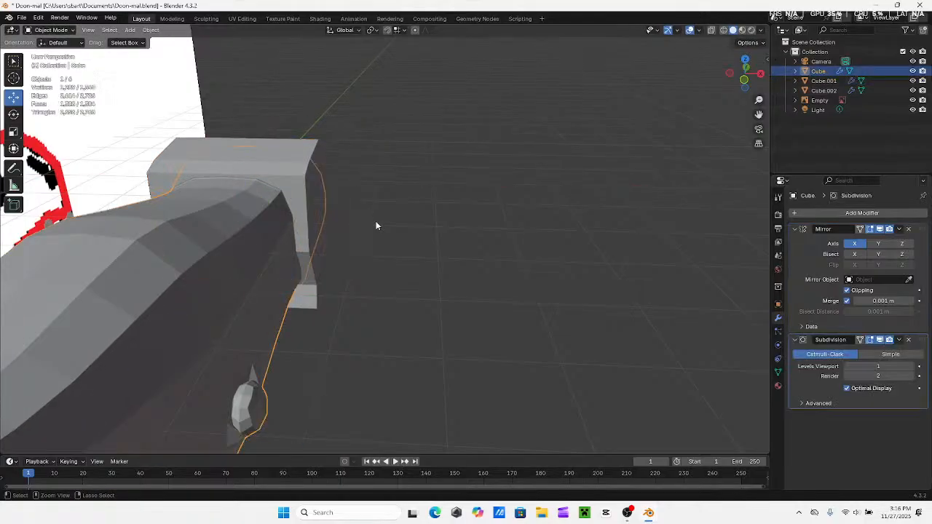
key("ctrl+shift+z")
key("ctrl+shift+z")
key("ctrl+shift+z")
key("ctrl+shift+z")
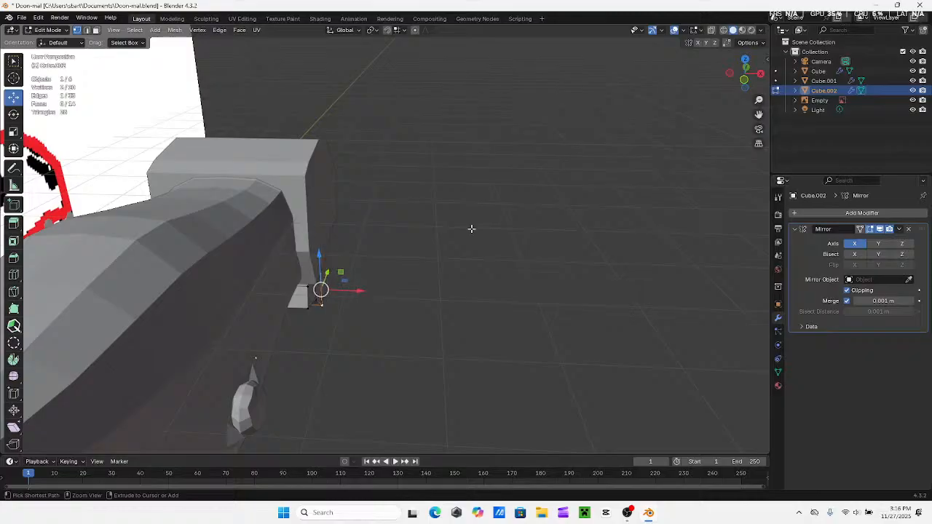
middle_click_drag(472, 229, 366, 209)
key("ctrl+z")
key("ctrl+z")
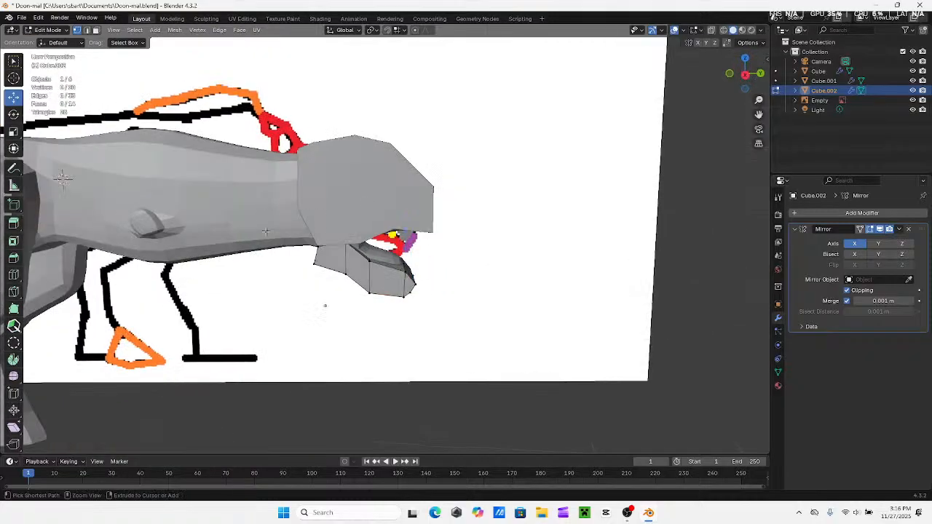
key("ctrl+z")
middle_click_drag(285, 222, 255, 244)
left_click(281, 406)
middle_click_drag(351, 313, 345, 294)
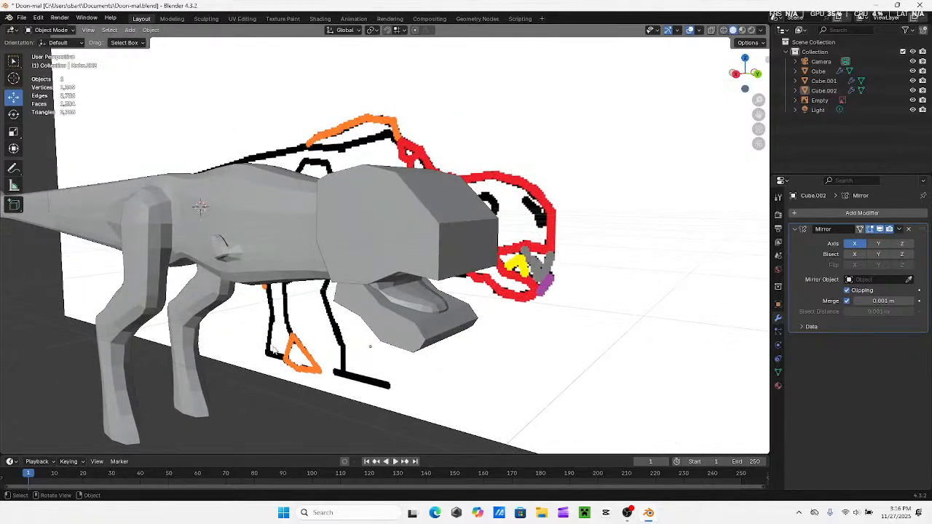
middle_click_drag(320, 307, 393, 298)
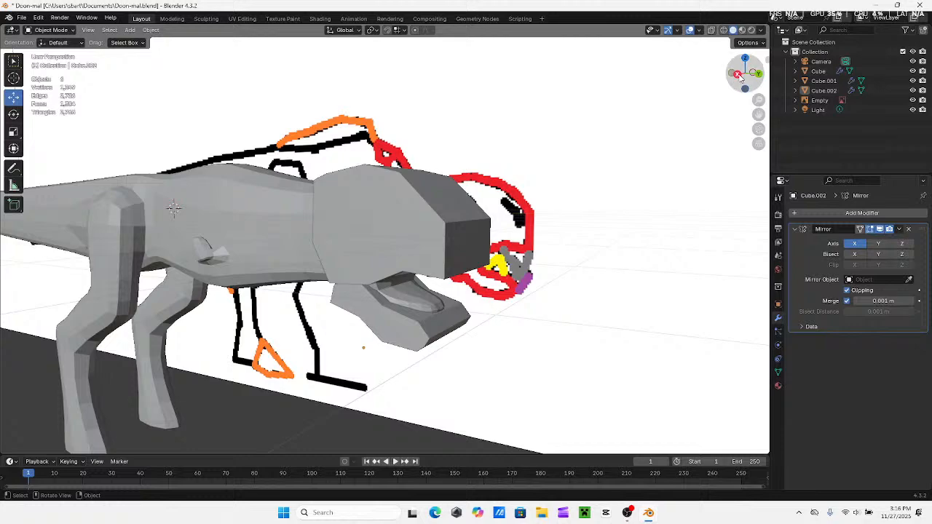
Select the upper head, switch to the Sculpting workspace and pull the head's rear corner inward toward the neck with the Grab brush
left_click(738, 75)
left_click(413, 265)
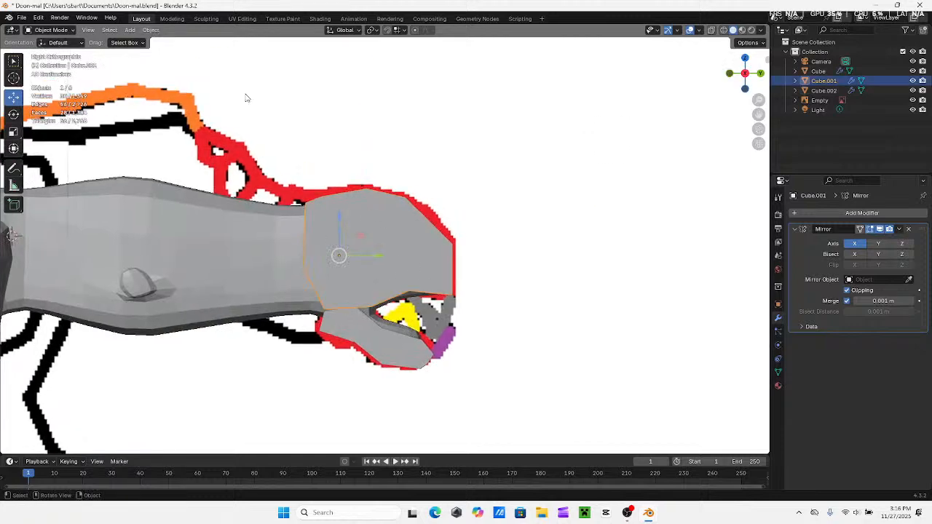
left_click(206, 18)
mouse_move(313, 240)
middle_mouse_down()
mouse_move(423, 291)
mouse_move(437, 270)
mouse_move(423, 314)
middle_mouse_up()
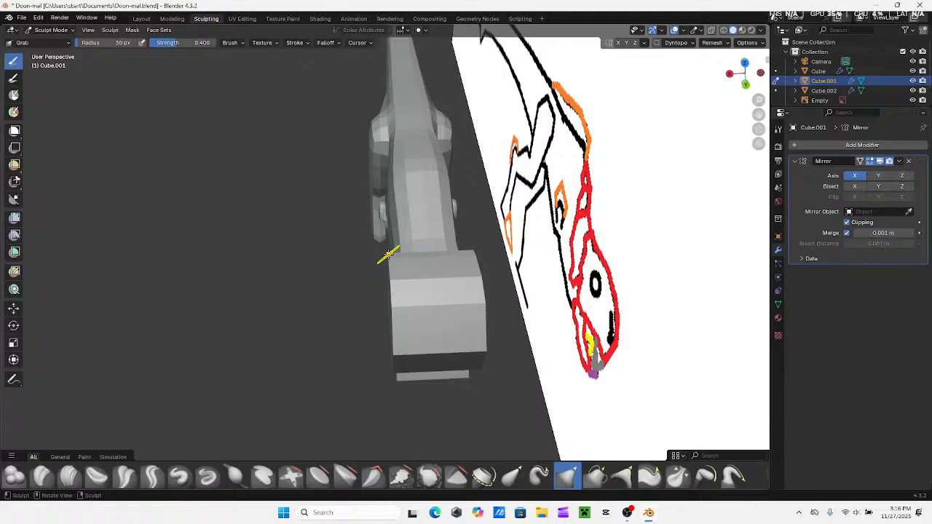
left_click_drag(388, 255, 401, 253)
Add a Subdivision Surface modifier to the upper head and turn the view to the front of the mouth
mouse_move(415, 251)
middle_mouse_down()
mouse_move(452, 145)
mouse_move(493, 104)
mouse_move(510, 262)
mouse_move(498, 211)
mouse_move(715, 228)
mouse_move(735, 218)
middle_mouse_up()
left_click(871, 148)
left_click(810, 148)
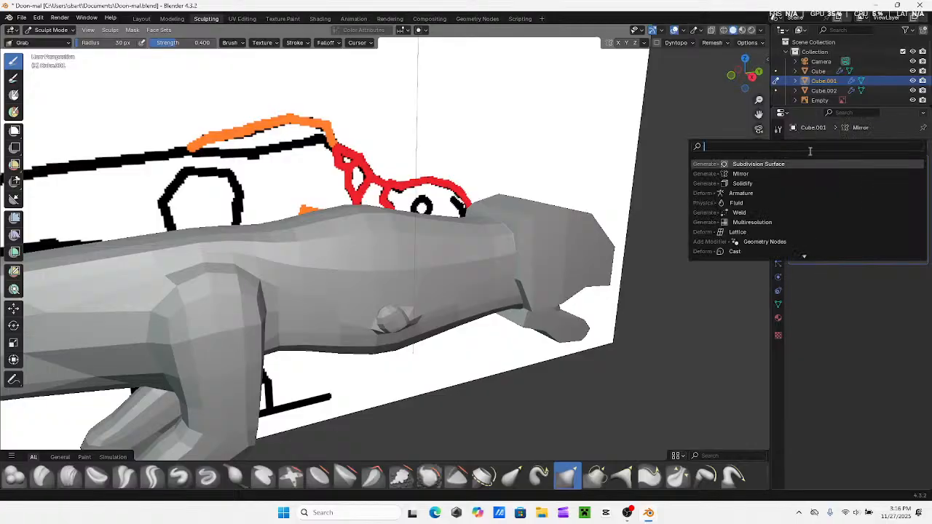
left_click(750, 166)
middle_click_drag(588, 257, 512, 224)
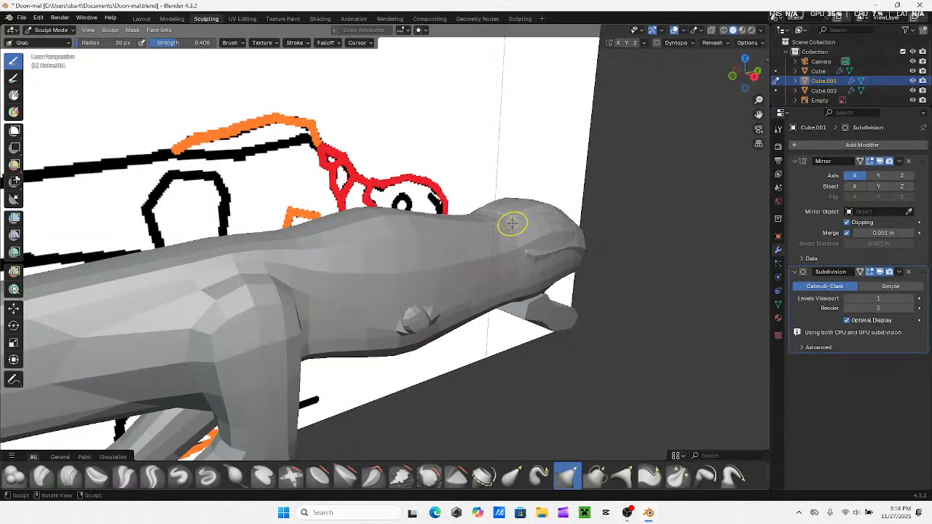
mouse_move(489, 254)
middle_mouse_down()
mouse_move(422, 247)
mouse_move(483, 264)
mouse_move(386, 266)
middle_mouse_up()
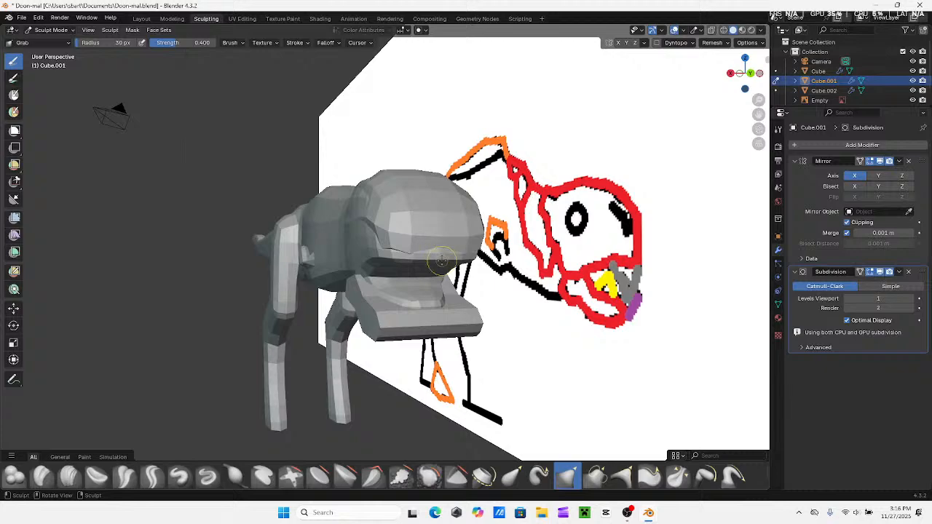
Pull the lip edge along the front and side of the upper jaw downward into shape with the Grab brush
left_click_drag(439, 241, 438, 262)
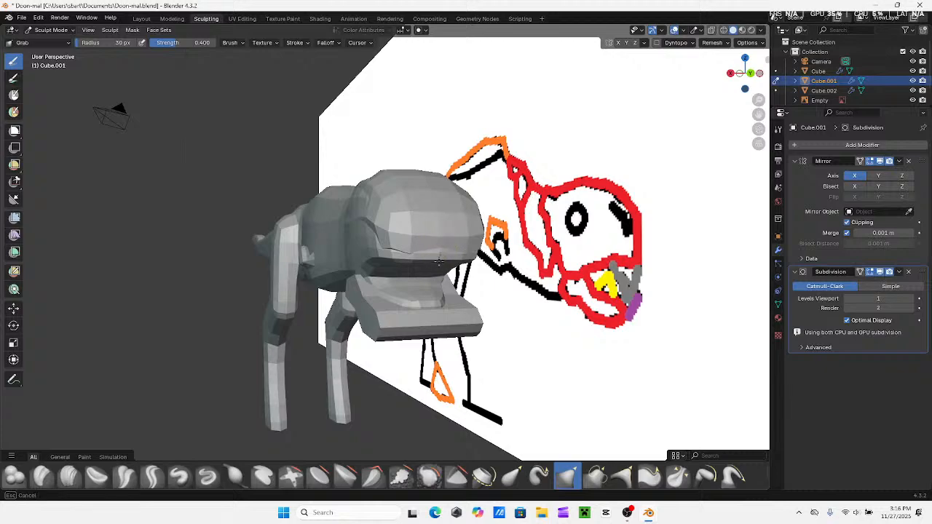
left_click_drag(495, 458, 495, 457)
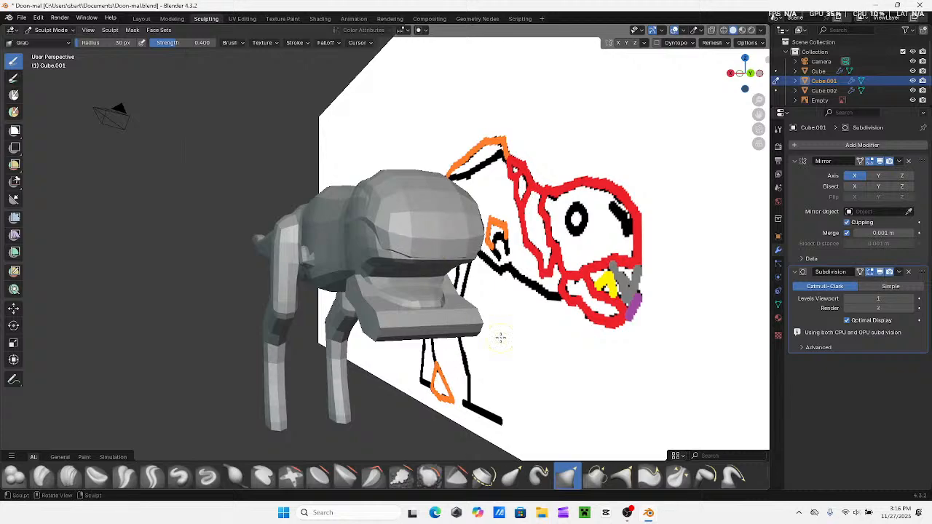
middle_click_drag(501, 338, 558, 334)
middle_click_drag(530, 270, 466, 248)
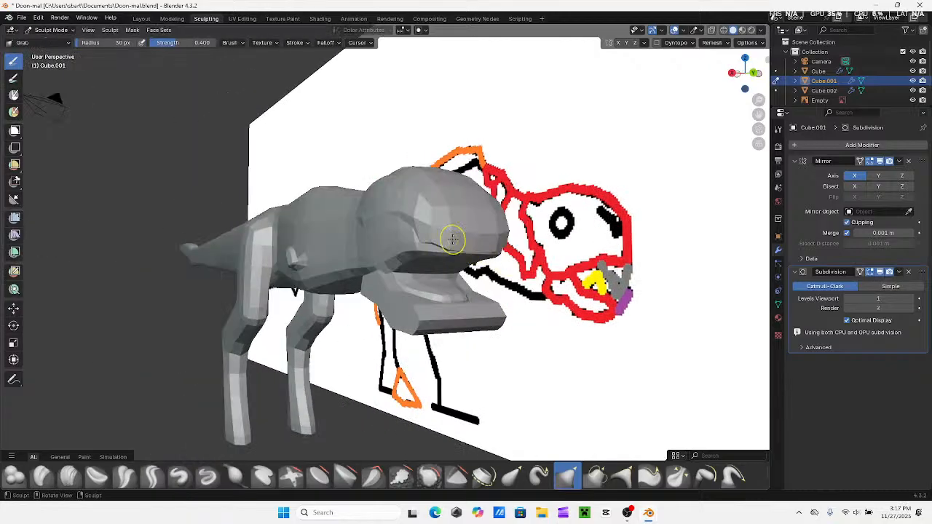
left_click_drag(470, 254, 507, 236)
mouse_move(507, 236)
middle_mouse_down()
mouse_move(544, 247)
mouse_move(484, 264)
middle_mouse_up()
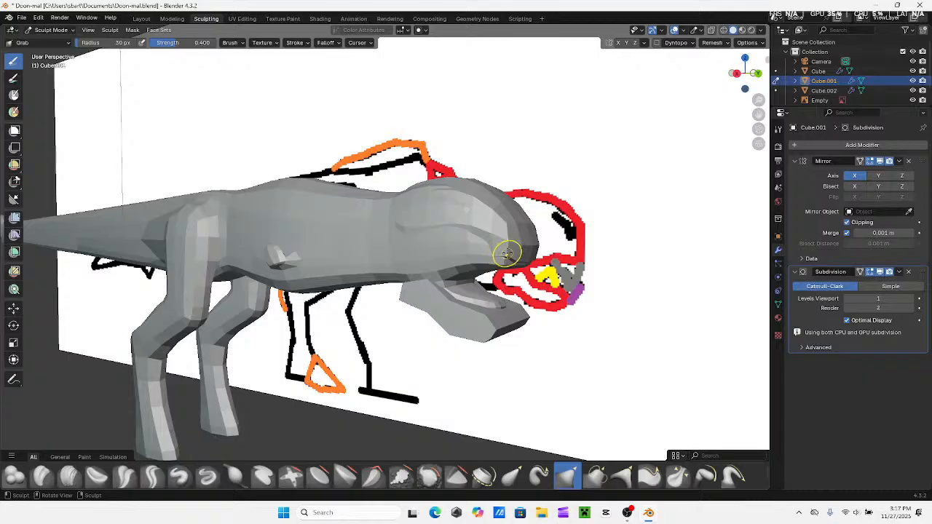
mouse_move(506, 252)
left_mouse_down()
mouse_move(507, 260)
mouse_move(480, 252)
left_mouse_up()
mouse_move(501, 265)
middle_mouse_down()
mouse_move(324, 273)
mouse_move(407, 262)
middle_mouse_up()
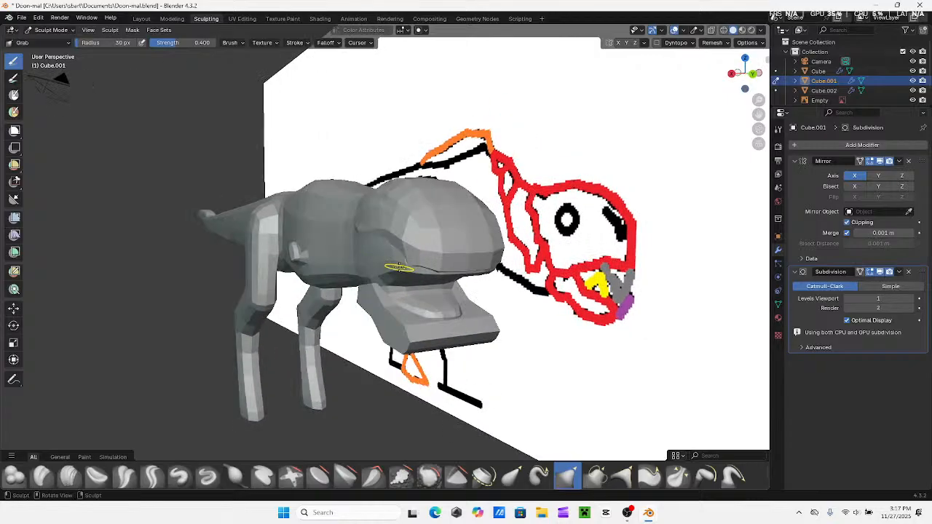
Pull the rear mouth corner of the upper head down toward the lower jaw with the Grab brush
left_click_drag(396, 263, 299, 288)
middle_click_drag(377, 268, 393, 261)
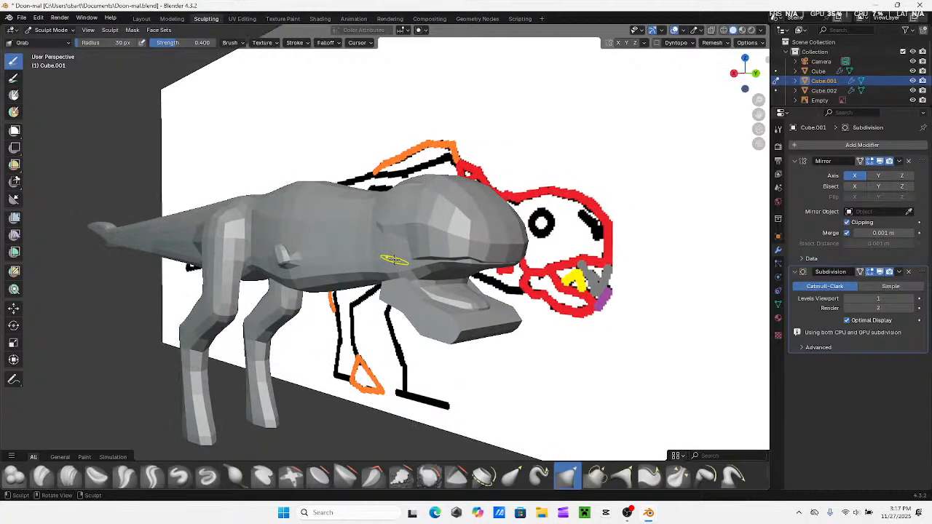
mouse_move(394, 260)
left_mouse_down()
mouse_move(273, 305)
mouse_move(279, 409)
left_mouse_up()
mouse_move(381, 283)
middle_mouse_down()
mouse_move(367, 267)
mouse_move(397, 225)
middle_mouse_up()
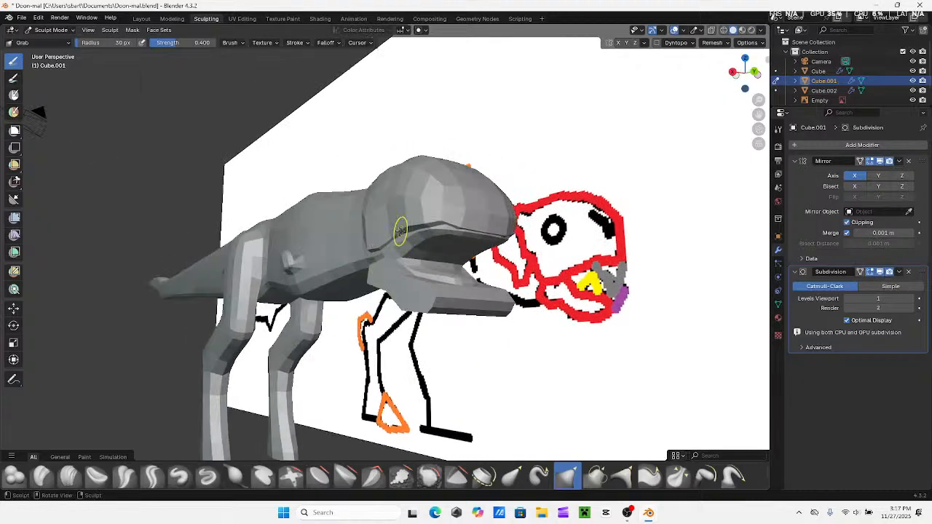
left_click_drag(396, 226, 392, 238)
left_click_drag(391, 304, 382, 354)
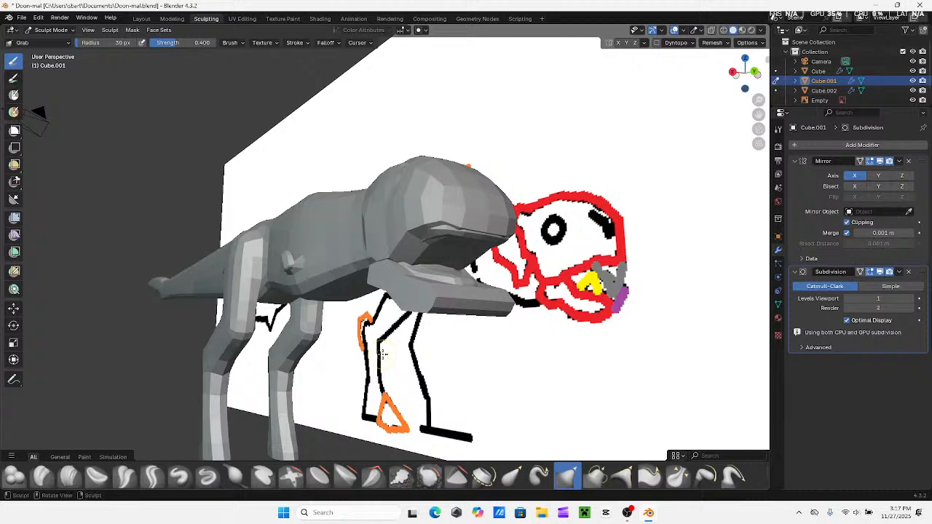
Reshape the front underside of the upper jaw by pulling its lip edge downward with the Grab brush
middle_click_drag(458, 242, 430, 236)
left_click_drag(419, 235, 413, 224)
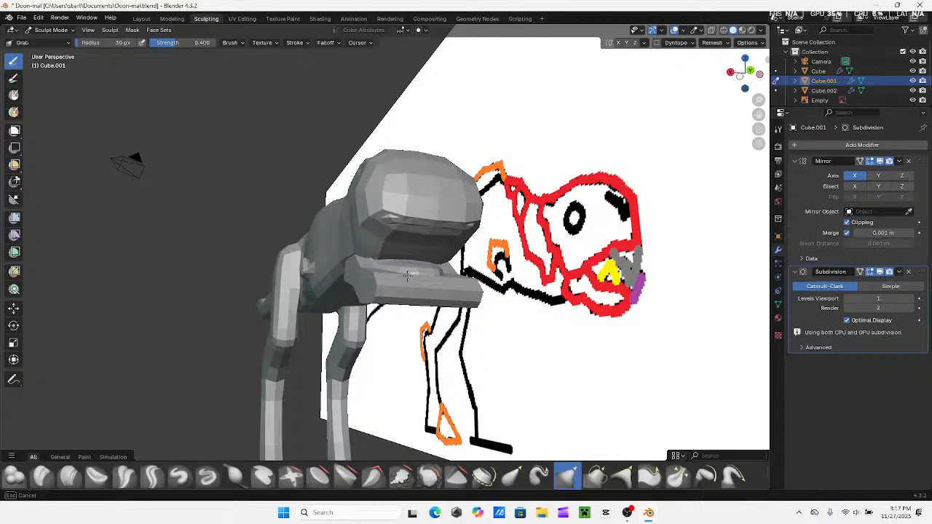
mouse_move(400, 251)
middle_mouse_down()
mouse_move(443, 262)
mouse_move(400, 263)
middle_mouse_up()
scroll(400, 262, "down", 5)
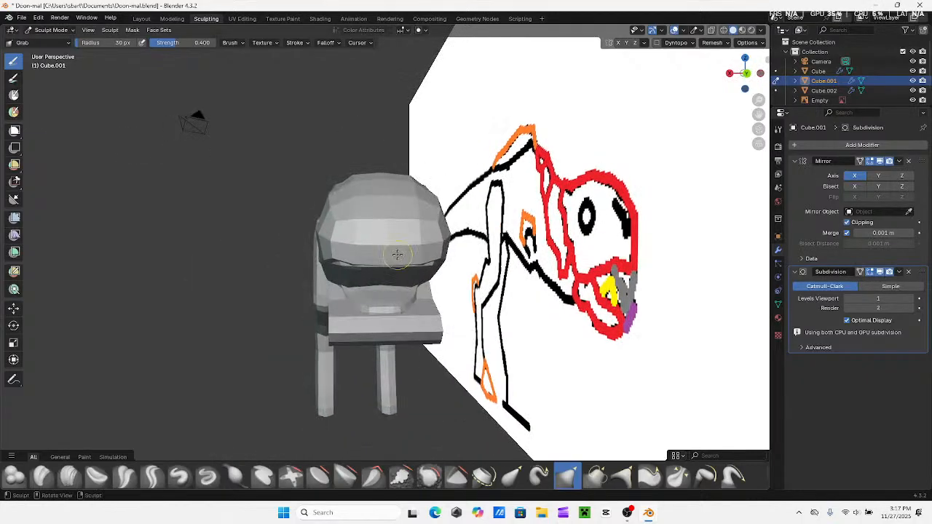
Try to voxel-remesh the sculpted upper head with an adjusted voxel size and take the remesh back
key("f")
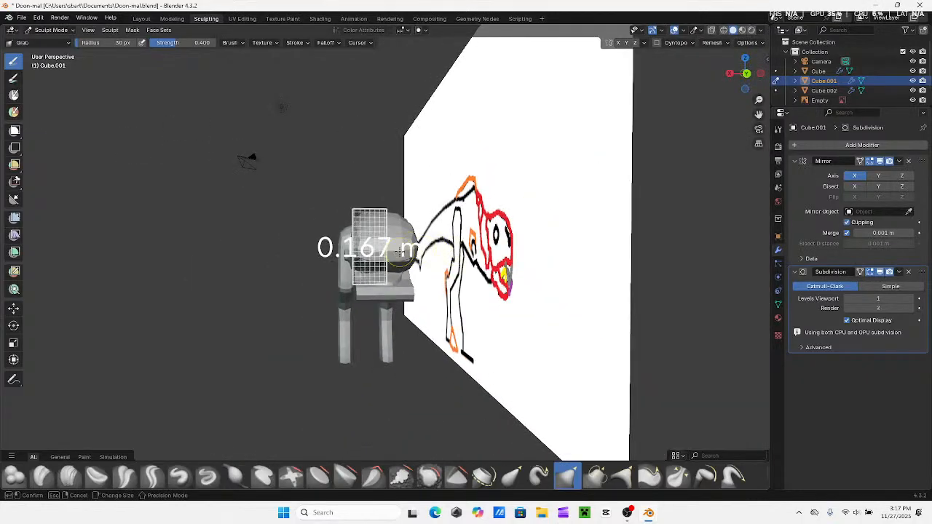
left_click(434, 254)
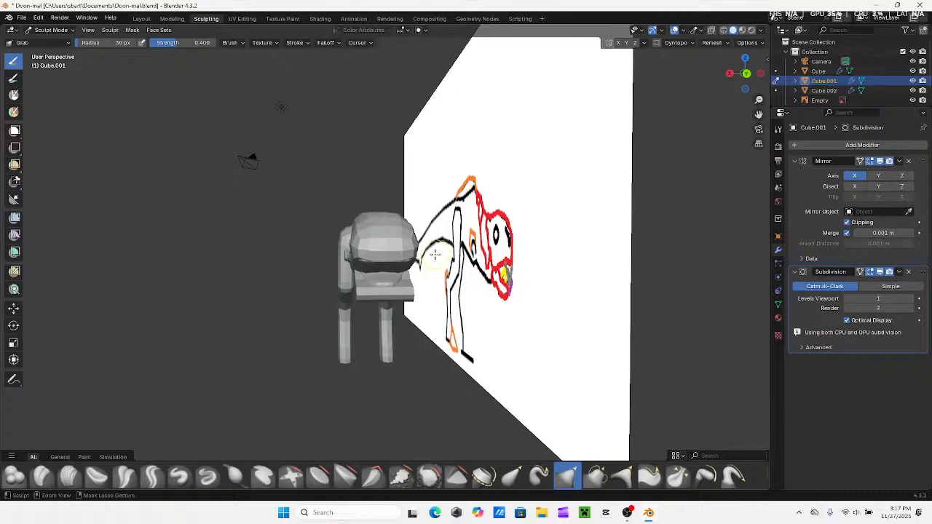
key("ctrl+r")
middle_click_drag(409, 257, 447, 254)
key("ctrl+z")
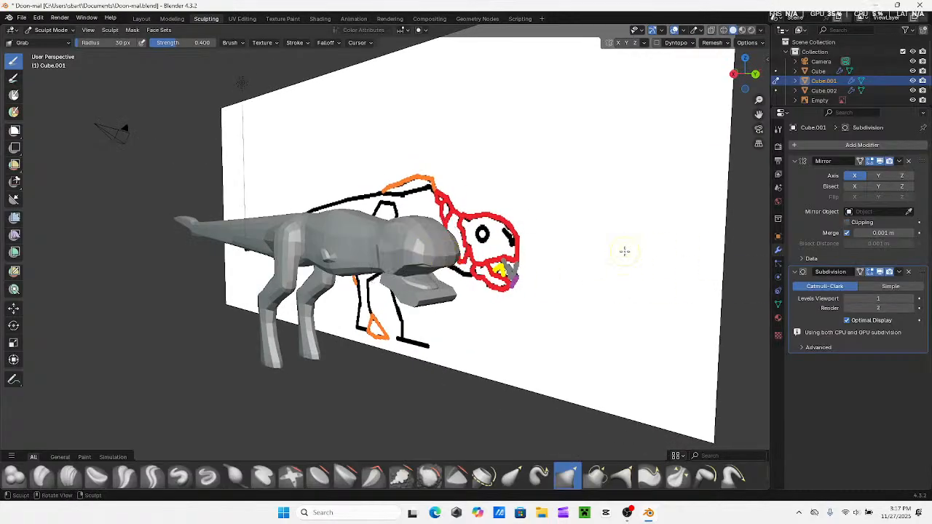
Undo the Grab sculpting and the Subdivision Surface modifier on the upper head, back to its blocky shape
middle_click_drag(619, 250, 567, 271)
scroll(303, 256, "up", 3)
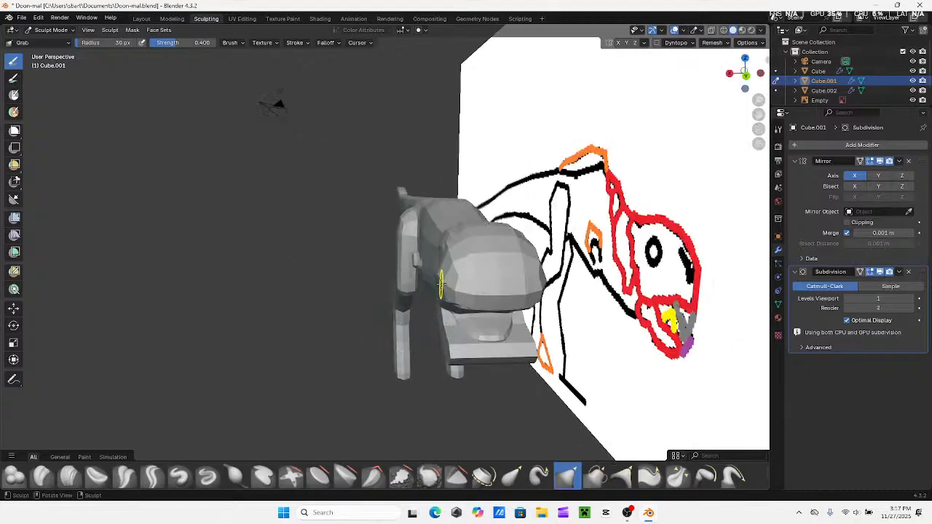
middle_click_drag(441, 283, 478, 273)
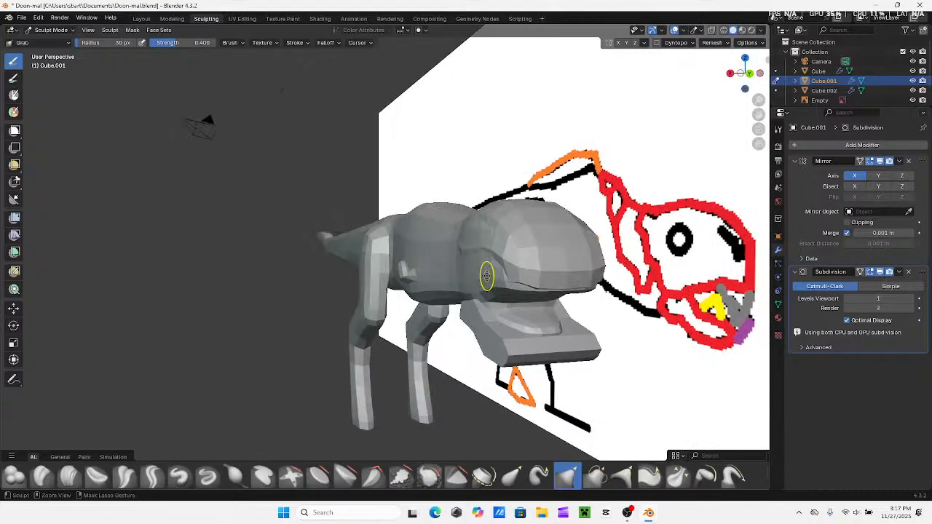
key("ctrl+z")
key("ctrl+z")
key("ctrl+z")
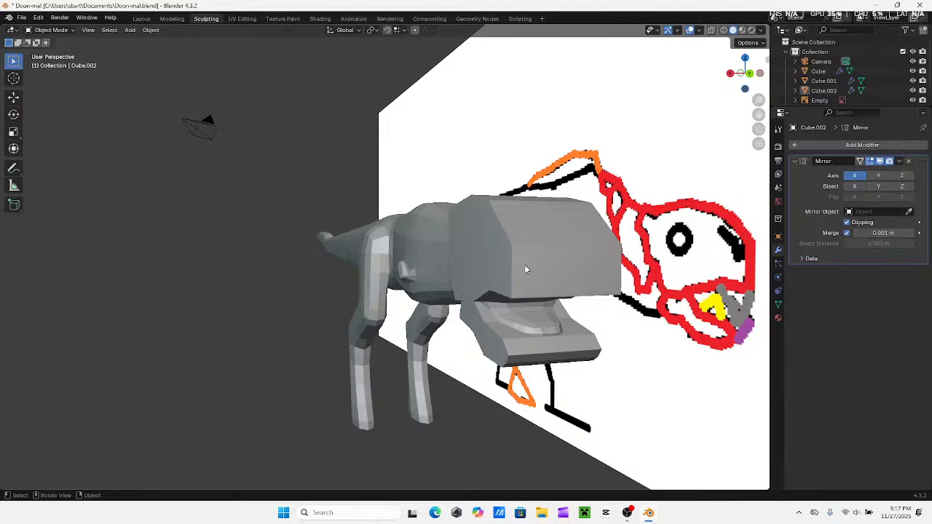
Select the blocky upper head and add a Subdivision Surface modifier to it
left_click(524, 265)
left_click(809, 146)
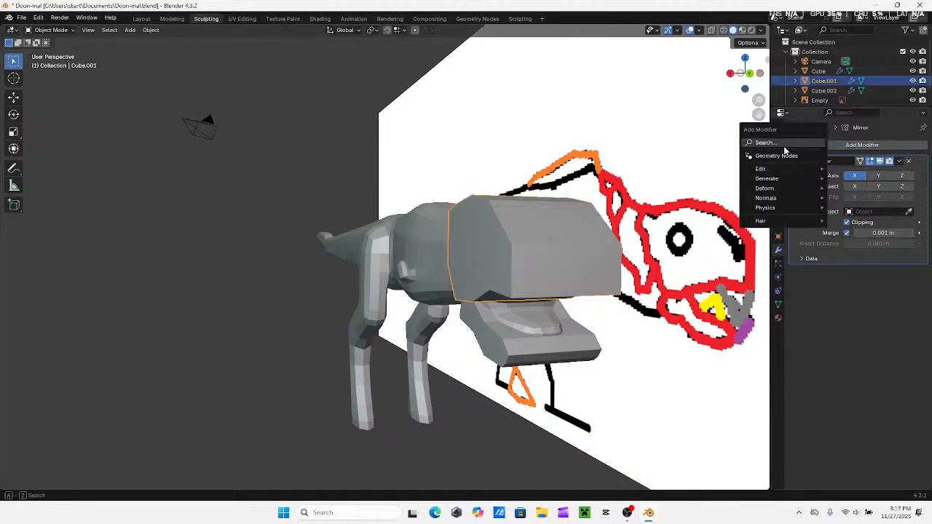
left_click(744, 171)
mouse_move(568, 219)
middle_mouse_down()
mouse_move(518, 228)
mouse_move(578, 227)
middle_mouse_up()
Adjust the voxel size on the newly subdivided upper head in Sculpt Mode and undo the trial
left_click(173, 22)
left_click(205, 20)
key("r")
left_click(580, 227)
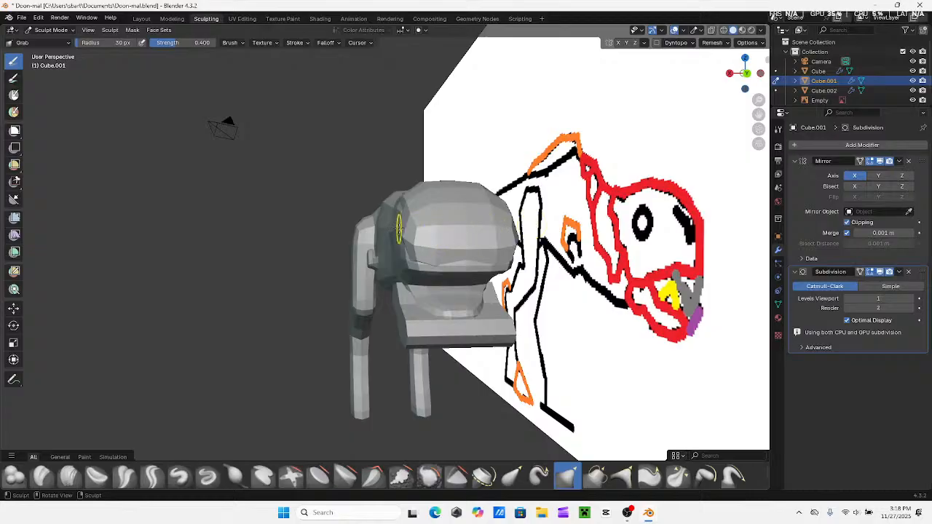
middle_click_drag(407, 227, 474, 245)
key("ctrl+z")
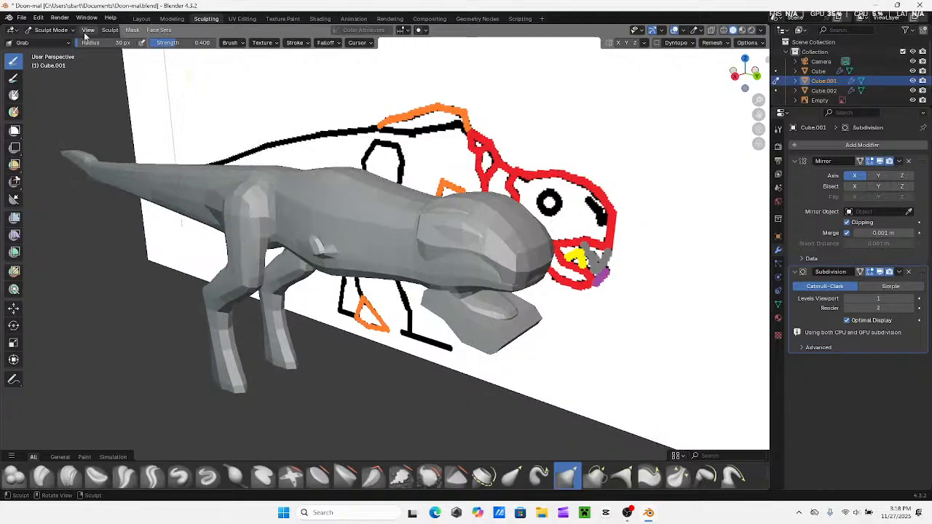
Try to enlarge the upper head strongly in Object Mode and undo the scaling
left_click(141, 19)
middle_click_drag(412, 226, 350, 222)
key("s")
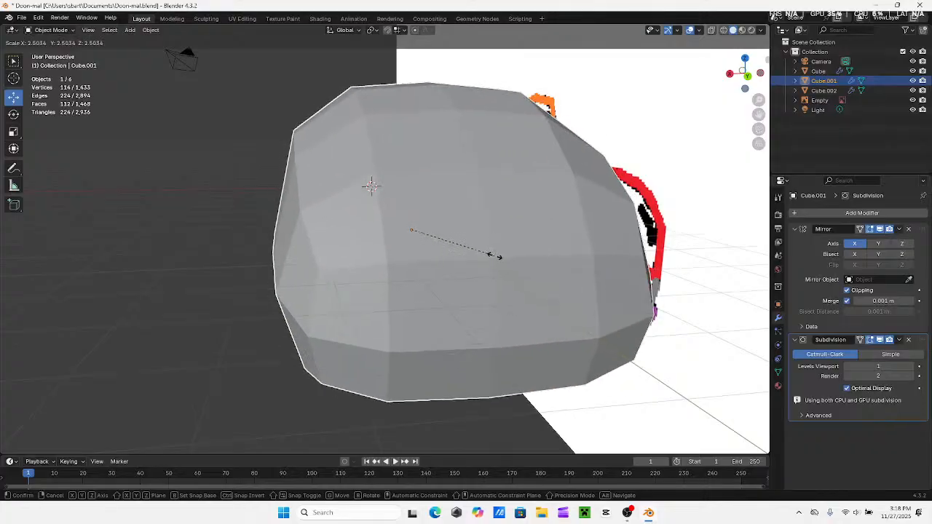
left_click(466, 251)
key("ctrl+z")
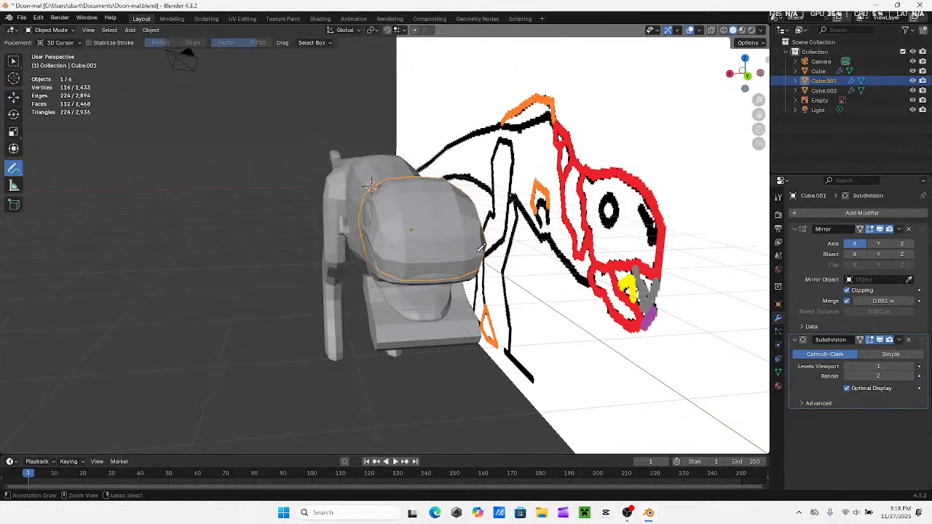
Scale the upper head up slightly while comparing it with the body and reference from the side
mouse_move(450, 238)
middle_mouse_down()
mouse_move(517, 245)
mouse_move(495, 208)
mouse_move(424, 228)
mouse_move(441, 225)
middle_mouse_up()
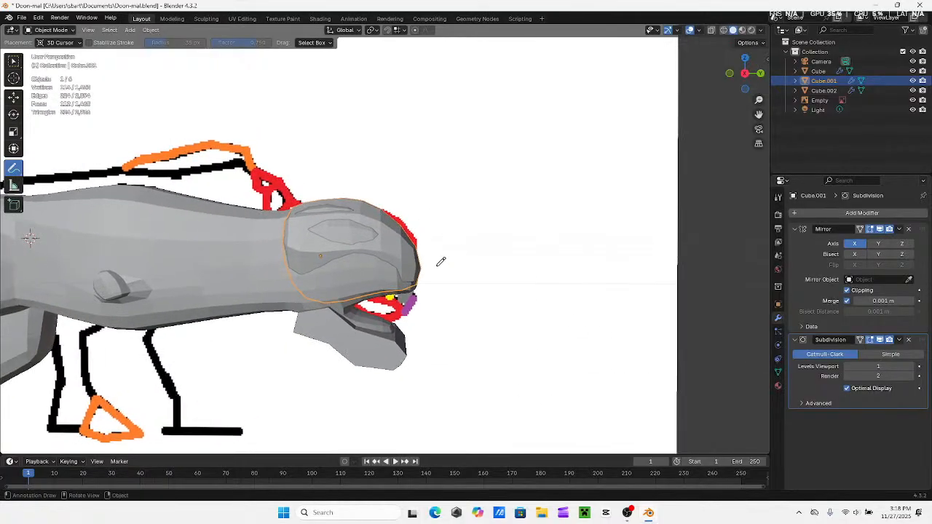
key("s")
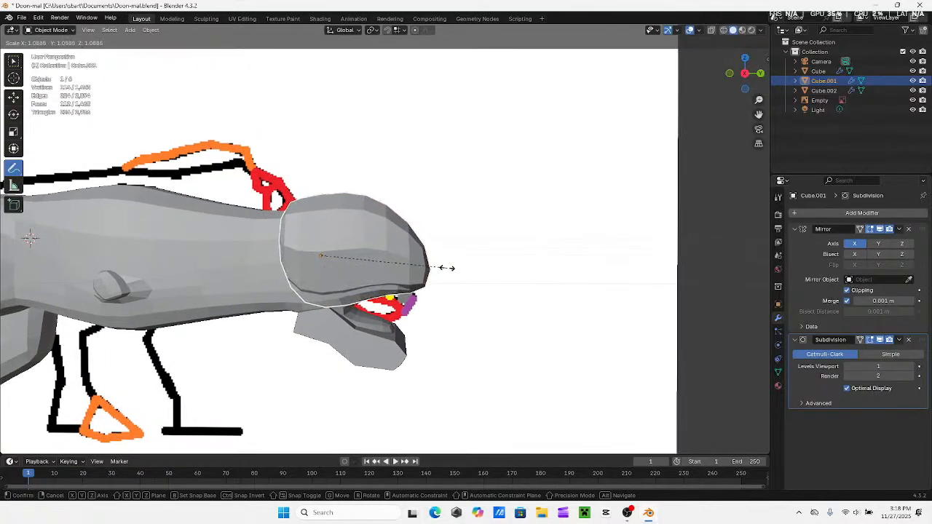
left_click(469, 264)
middle_click_drag(474, 262, 397, 242)
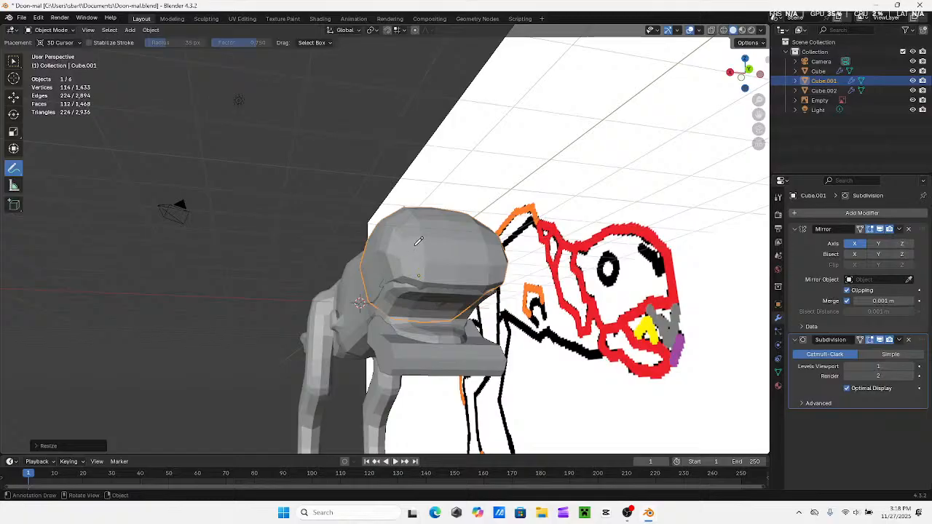
Set the upper head's viewport subdivision level to 2
middle_click_drag(447, 255, 450, 294)
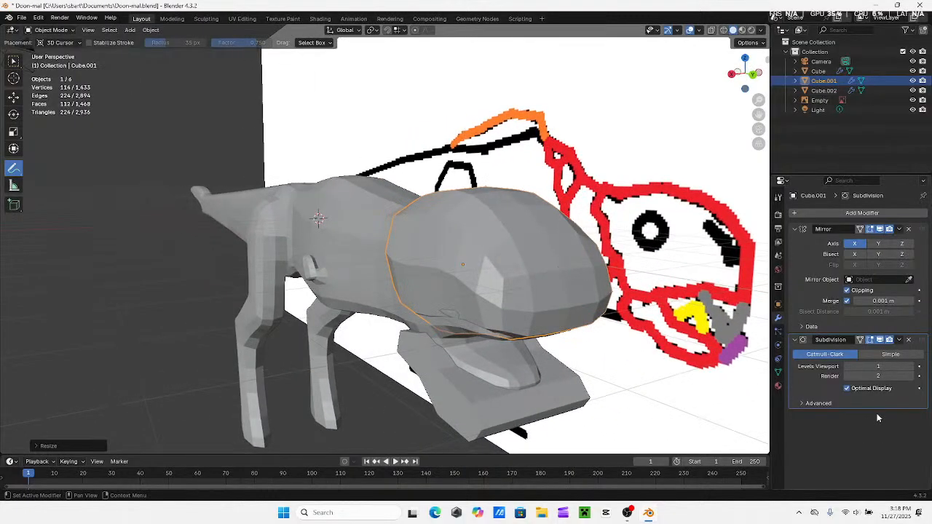
left_click(910, 366)
middle_click_drag(632, 327, 590, 319)
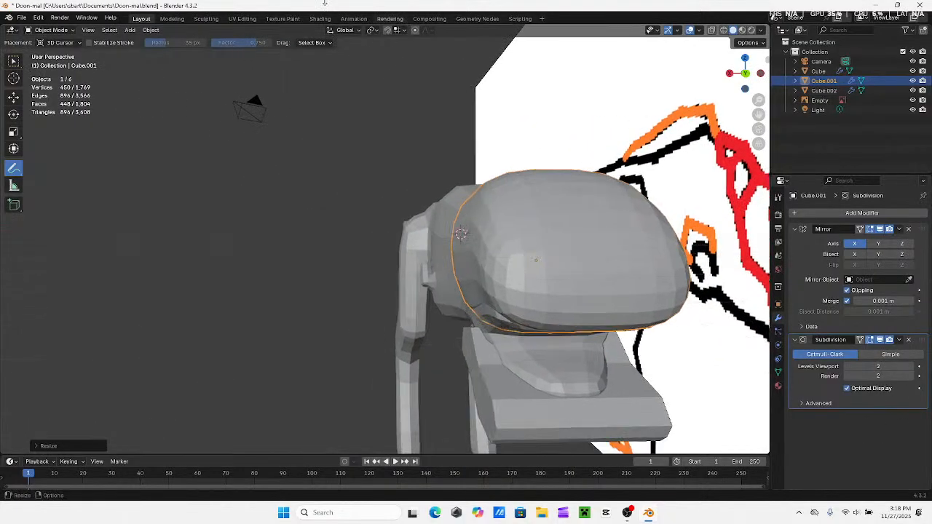
Try to voxel-remesh the level 2 subdivided upper head in Sculpt Mode with a changed voxel size
left_click(206, 19)
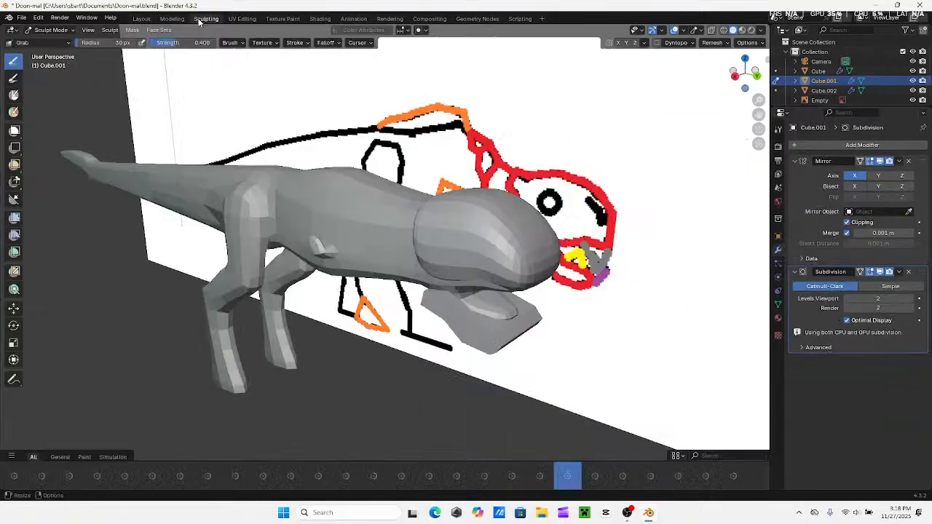
middle_click_drag(495, 255, 405, 228)
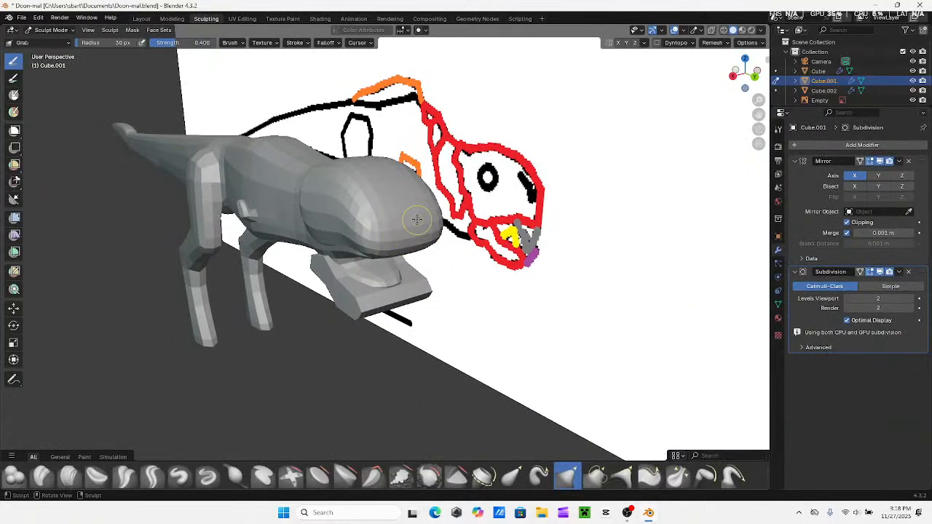
key("r")
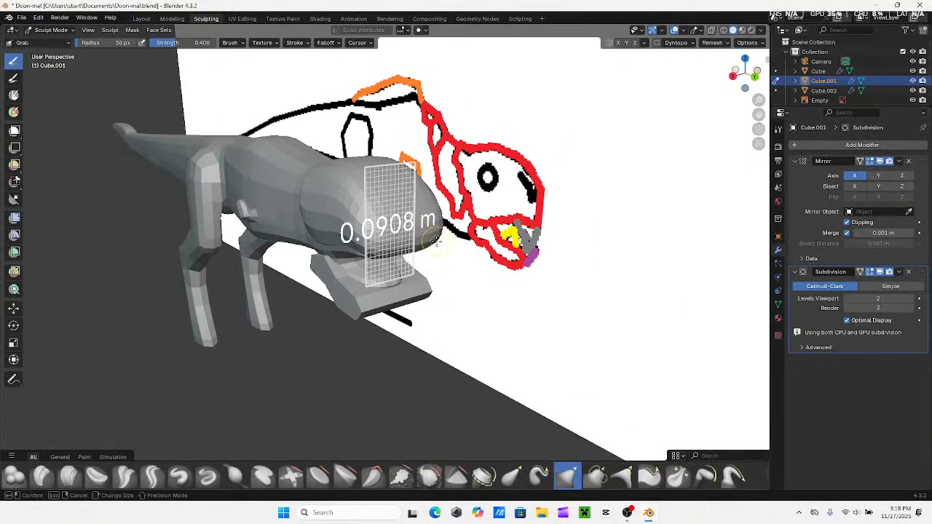
left_click(422, 241)
key("ctrl+r")
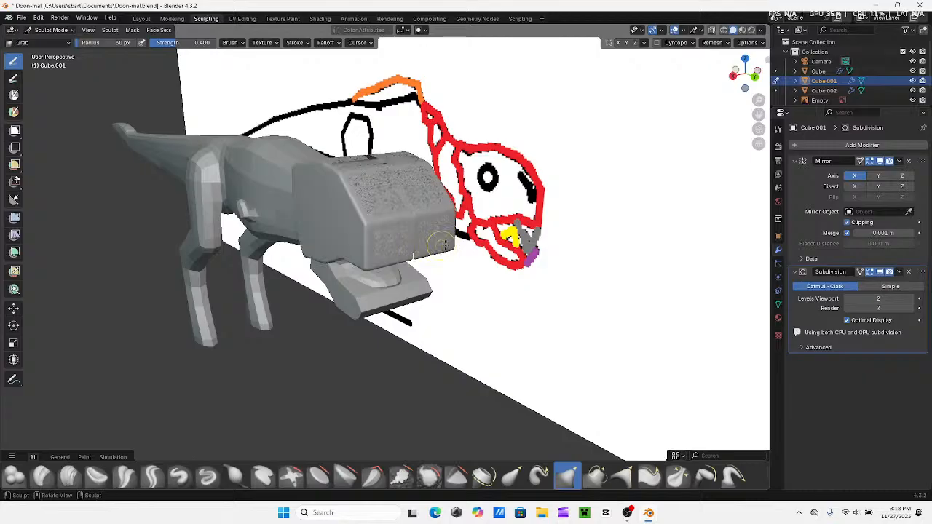
middle_click_drag(423, 241, 505, 233)
key("ctrl+z")
key("ctrl+z")
Remove the Subdivision modifier from the upper head, keeping only its Mirror modifier
left_click(171, 19)
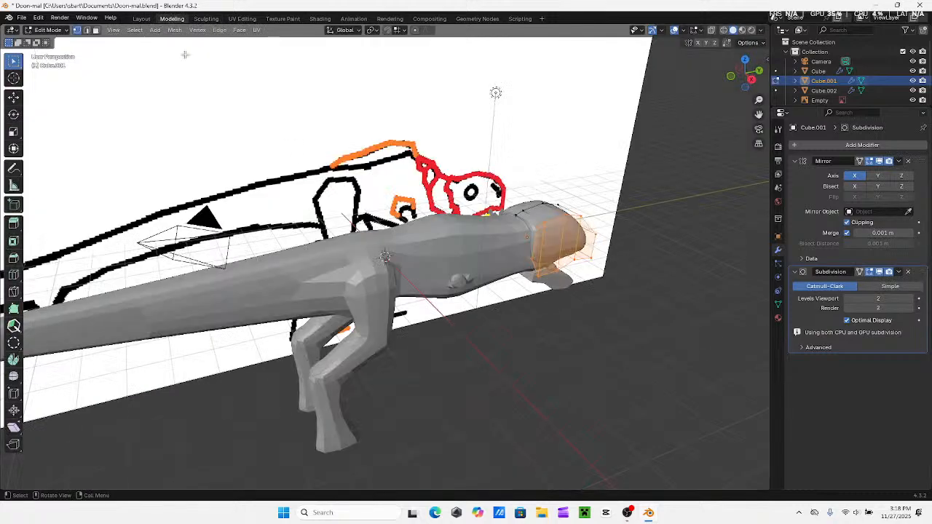
middle_click_drag(428, 173, 386, 188)
middle_click_drag(597, 262, 405, 222, "shift")
middle_click_drag(178, 200, 140, 233)
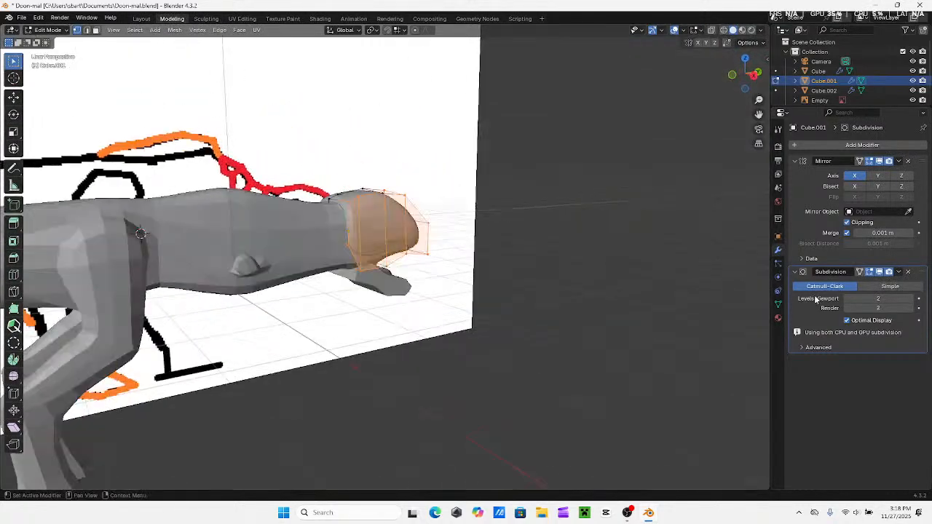
left_click(908, 272)
Try to voxel-remesh the unsubdivided upper head in Sculpt Mode at a voxel size of 0.179 m
left_click(210, 19)
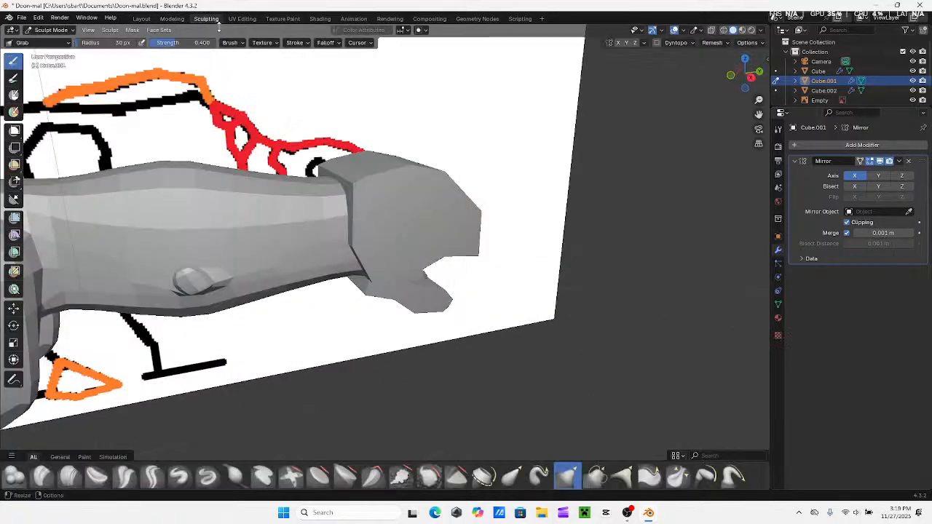
middle_click_drag(360, 106, 250, 143)
key("r")
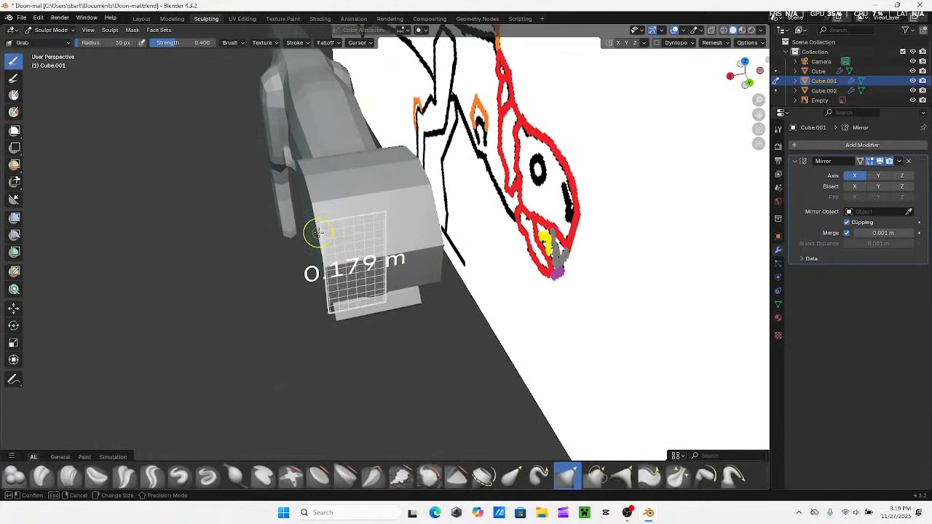
left_click(318, 232)
key("ctrl+r")
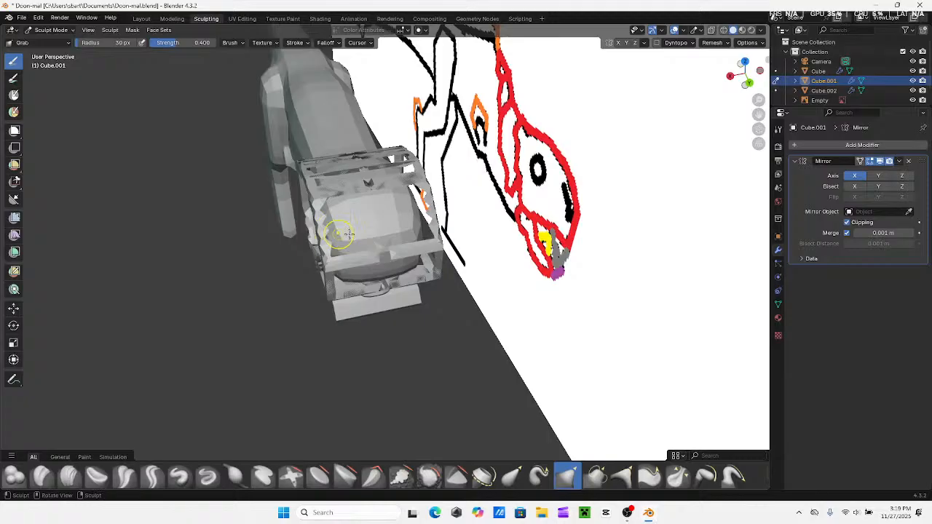
mouse_move(347, 233)
middle_mouse_down()
mouse_move(448, 200)
mouse_move(344, 237)
middle_mouse_up()
key("ctrl+z")
middle_click_drag(253, 187, 270, 185)
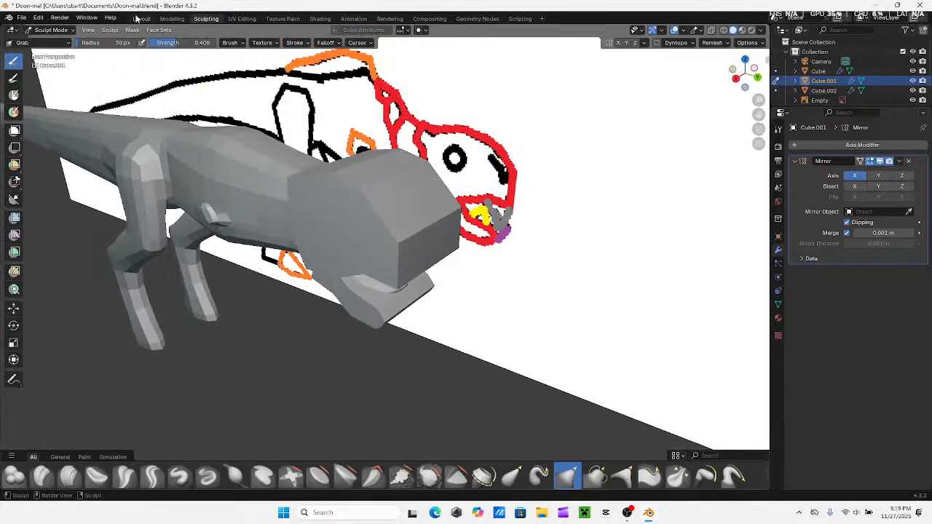
Select the creature's body in Object Mode and set its subdivision to viewport level 1
left_click(142, 18)
middle_click_drag(236, 148, 288, 165)
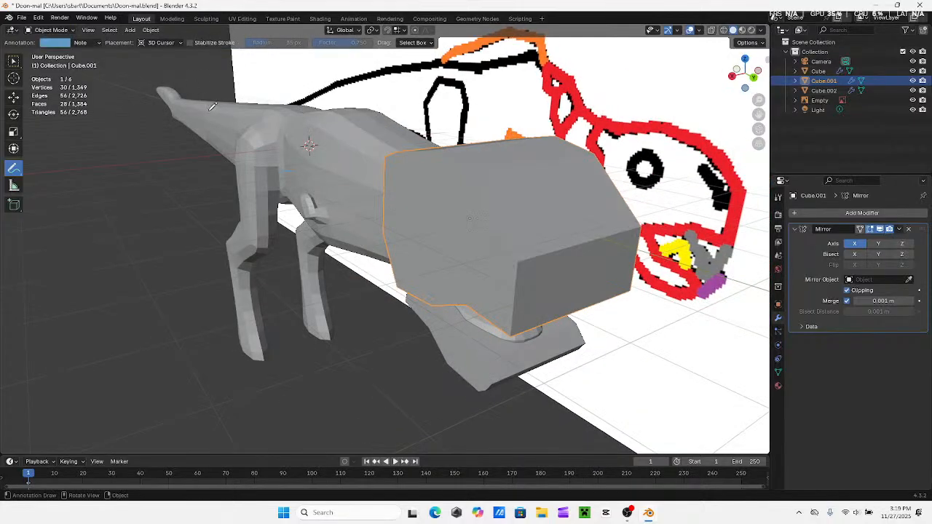
left_click(171, 18)
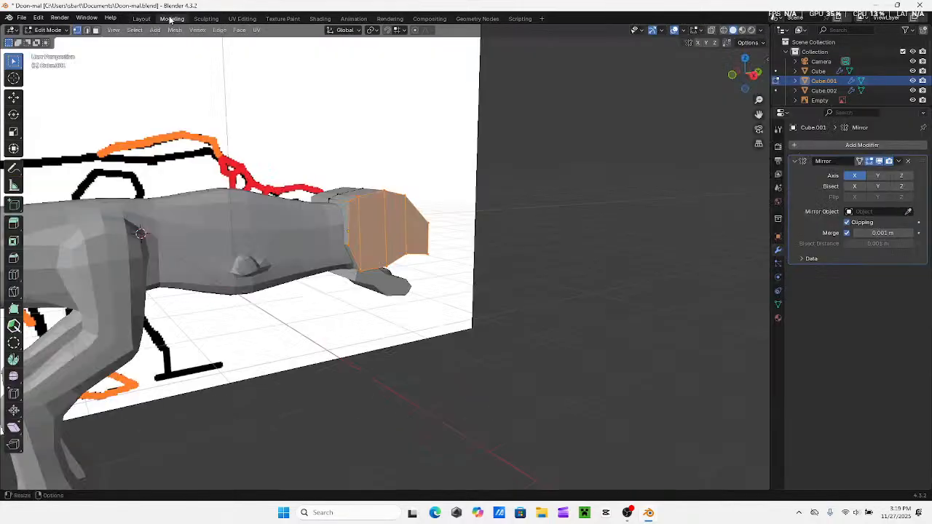
left_click(141, 18)
left_click(13, 60)
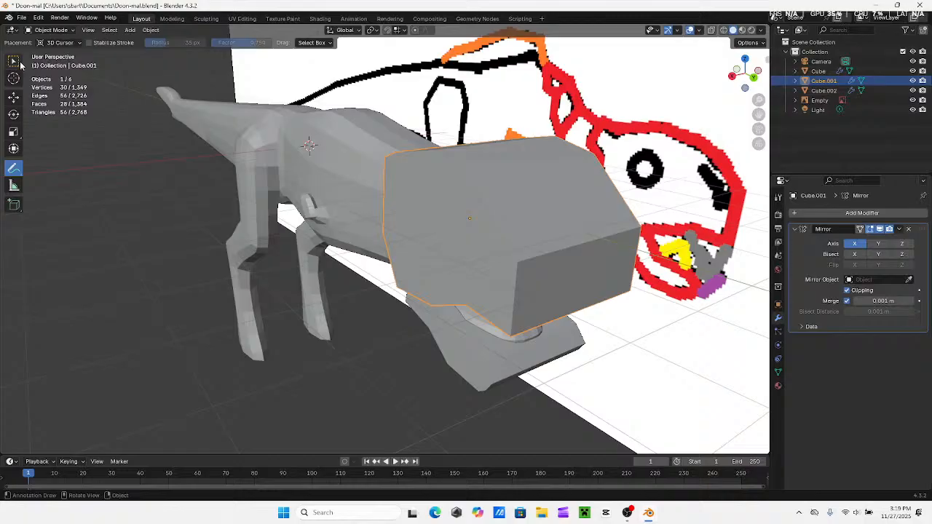
left_click(304, 142)
key("ctrl+1")
Try to voxel-remesh the creature's body in Sculpt Mode with an adjusted voxel size
left_click(206, 18)
middle_click_drag(277, 161, 357, 192)
scroll(357, 192, "down", 3)
key("r")
left_click(431, 219)
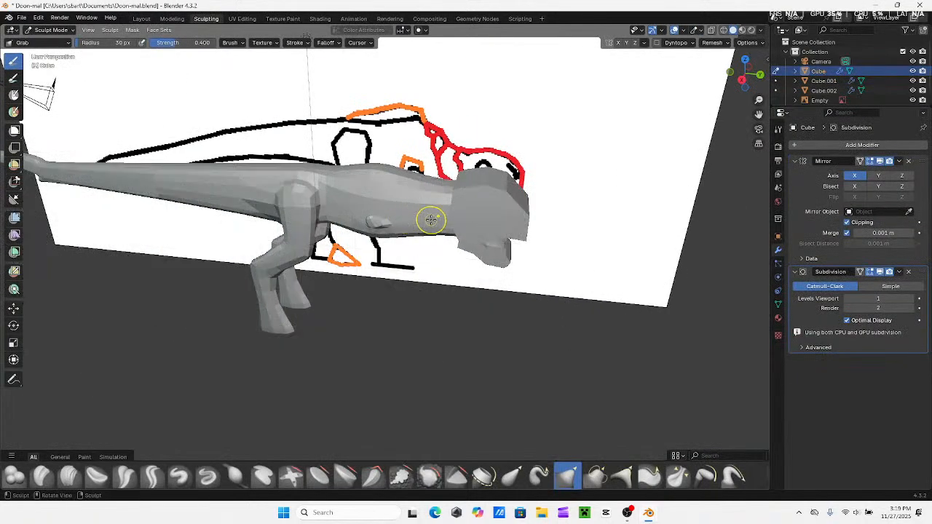
key("ctrl+r")
mouse_move(428, 220)
middle_mouse_down()
mouse_move(324, 206)
mouse_move(410, 211)
mouse_move(388, 191)
mouse_move(347, 199)
mouse_move(399, 227)
mouse_move(418, 211)
mouse_move(408, 208)
mouse_move(454, 206)
middle_mouse_up()
Compare the creature's body, head and jaw profile with the reference drawing in the right orthographic view
middle_click_drag(508, 222, 562, 212, "shift")
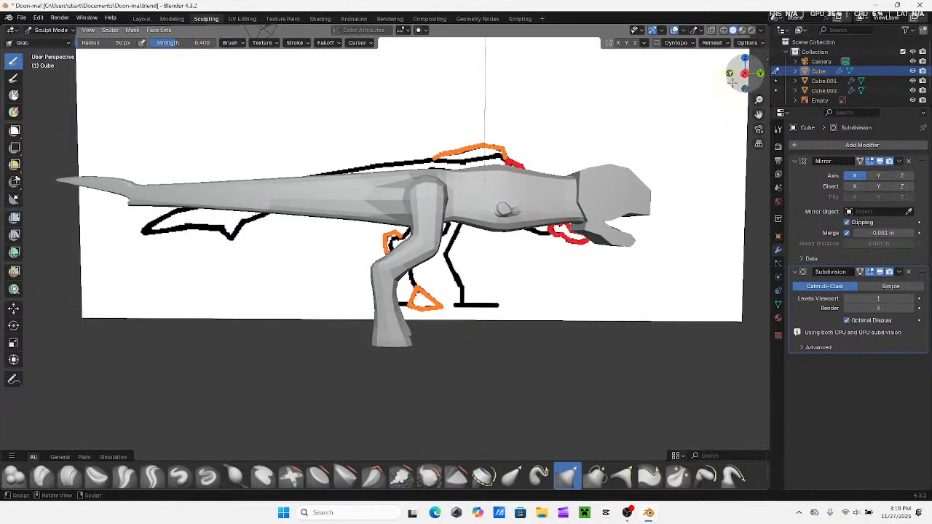
left_click(744, 74)
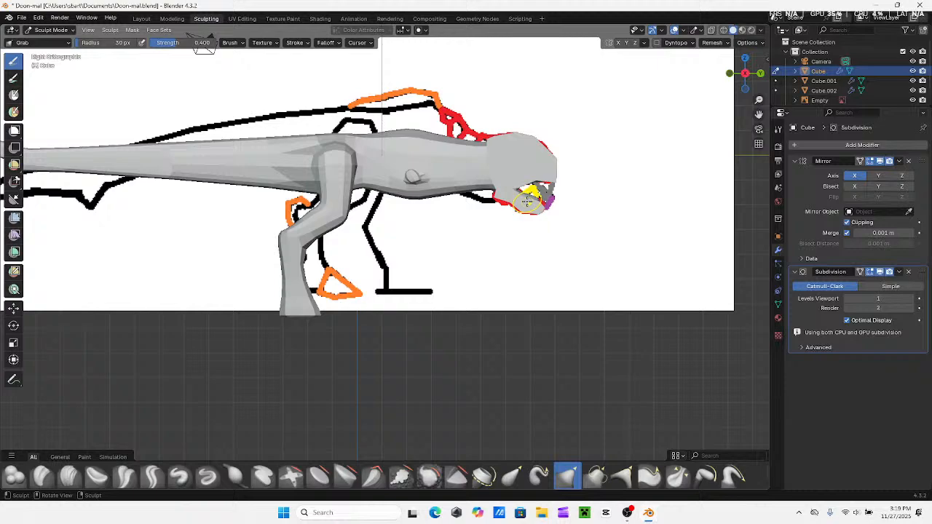
middle_click_drag(427, 241, 348, 294, "shift")
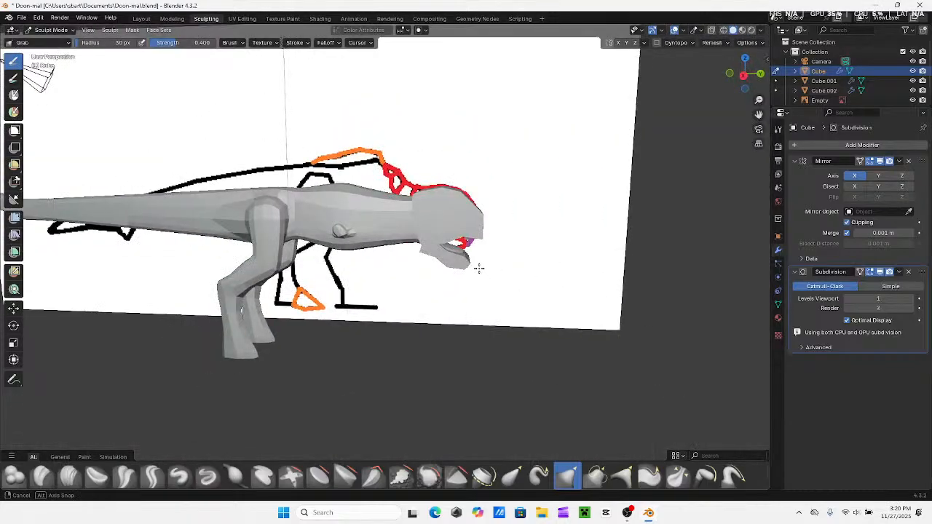